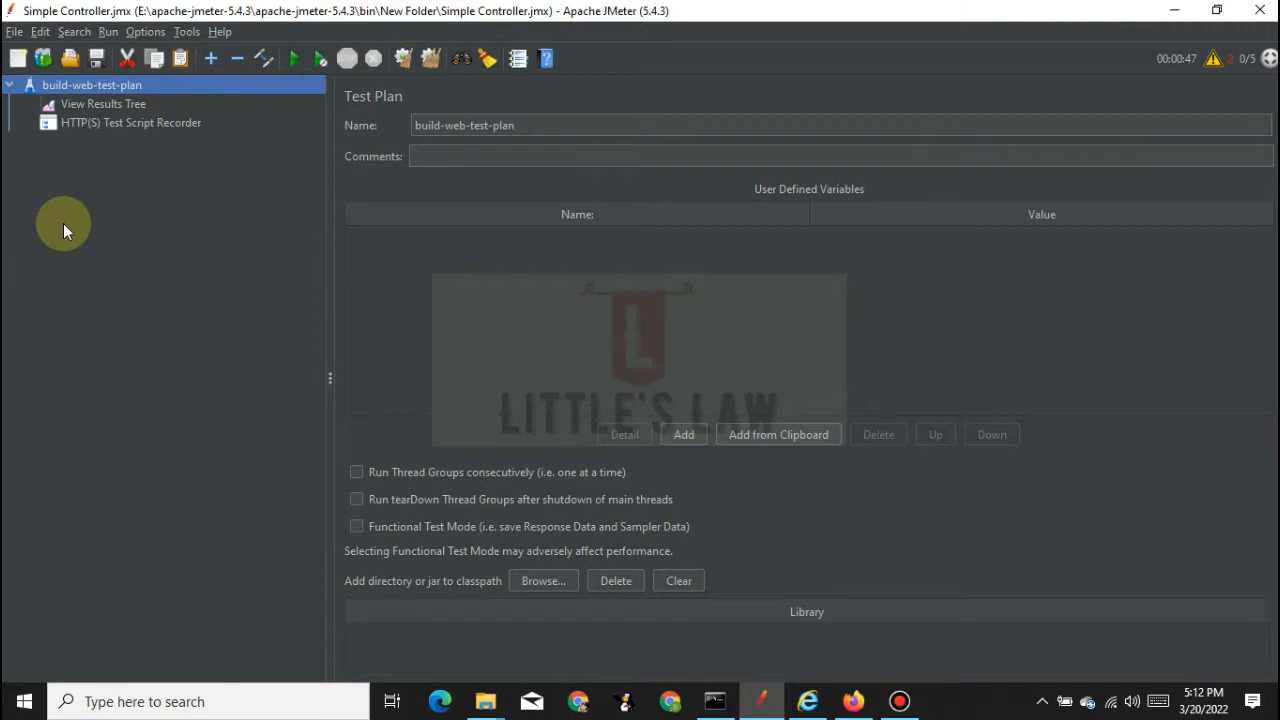
# - Add a Thread Group to the build-web-test-plan test plan
pyautogui.rightClick(102, 88)
pyautogui.moveTo(147, 97)
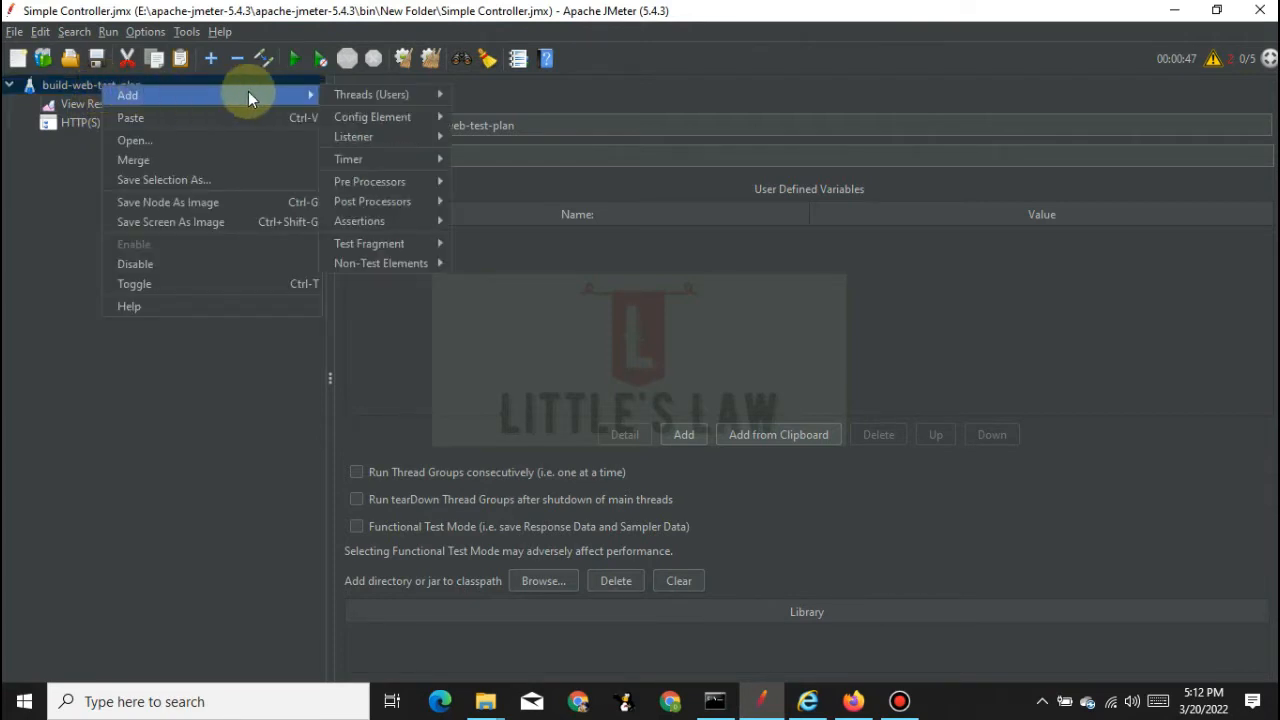
pyautogui.moveTo(373, 90)
pyautogui.click(478, 92)
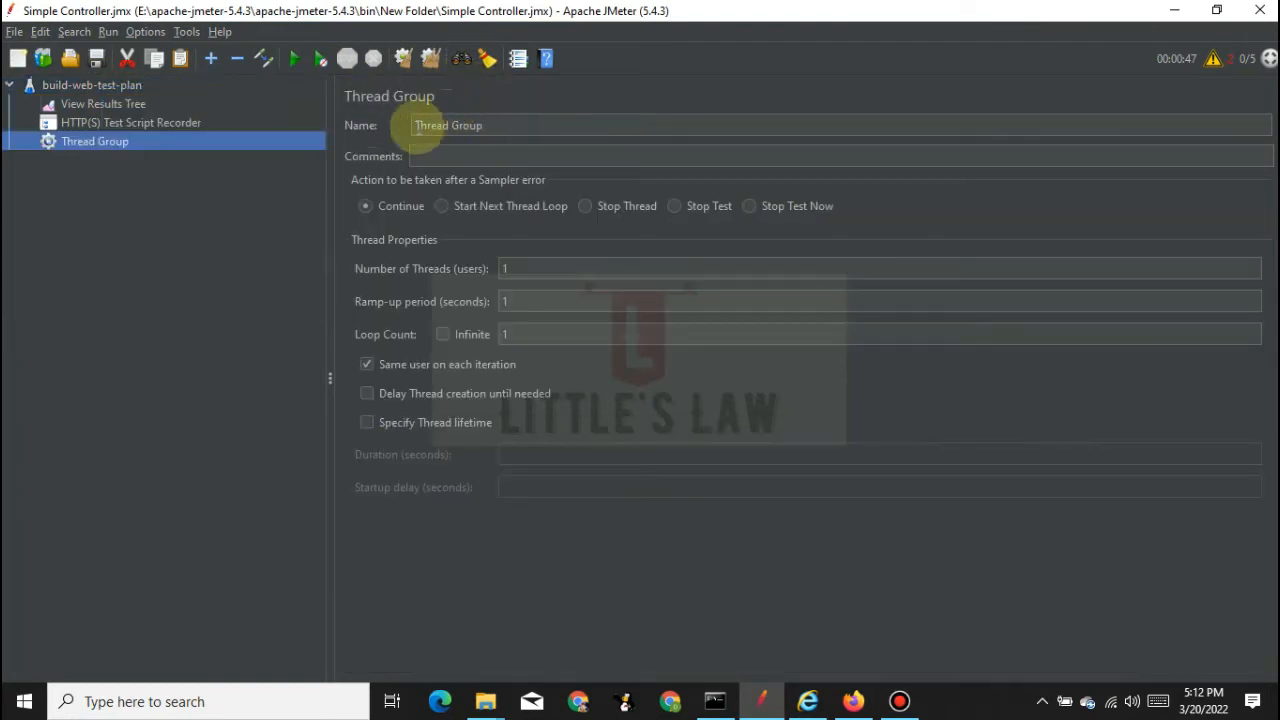
# - Add an HTTP Header Manager config element to the Thread Group
pyautogui.rightClick(69, 138)
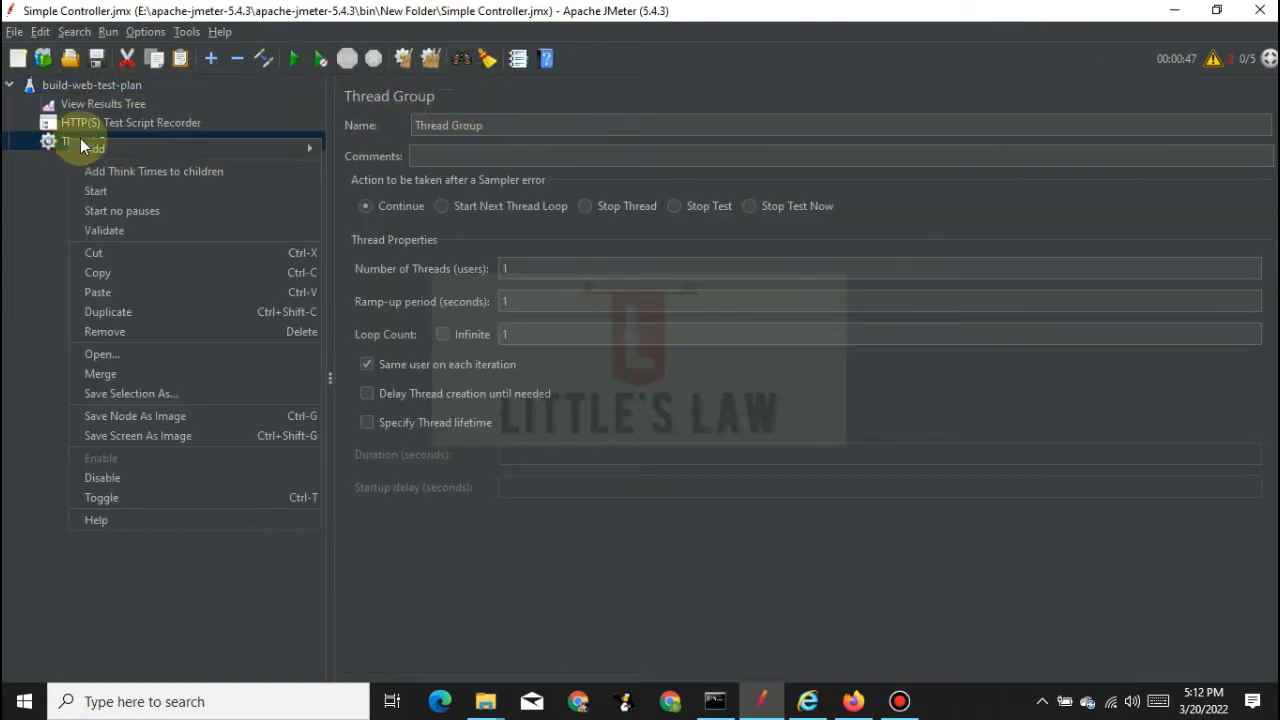
pyautogui.moveTo(95, 148)
pyautogui.moveTo(370, 148)
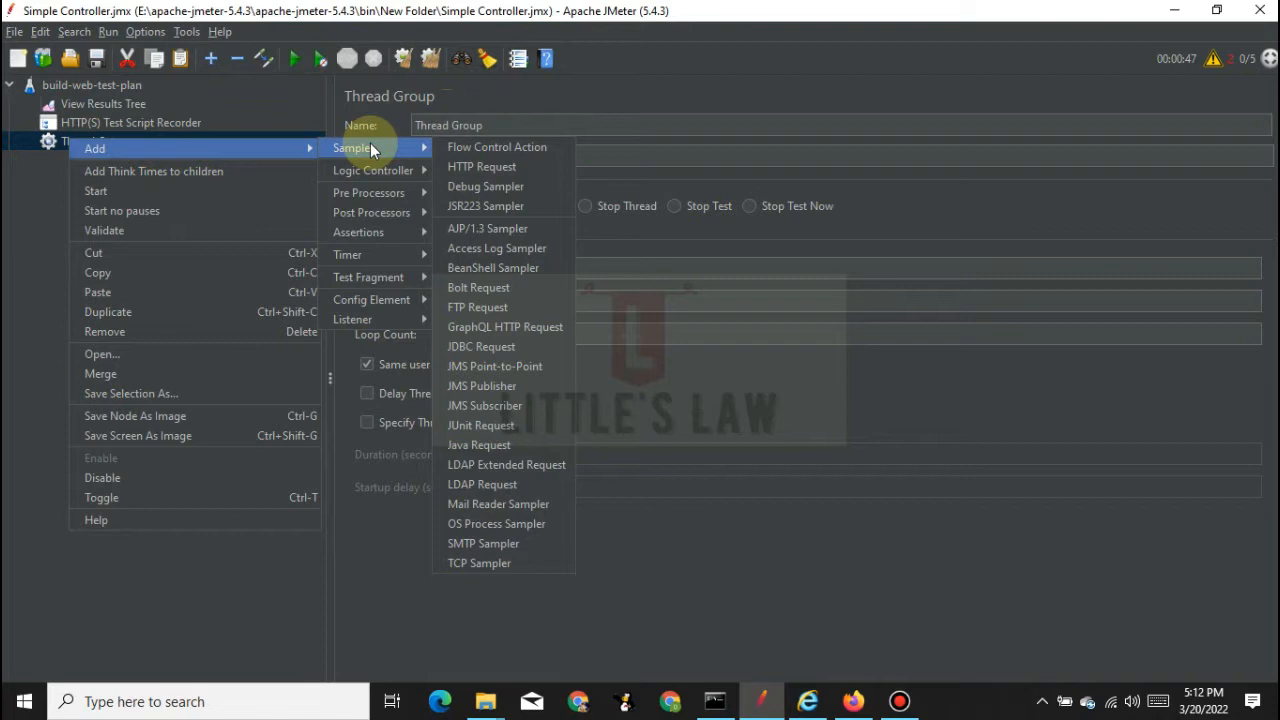
pyautogui.moveTo(404, 297)
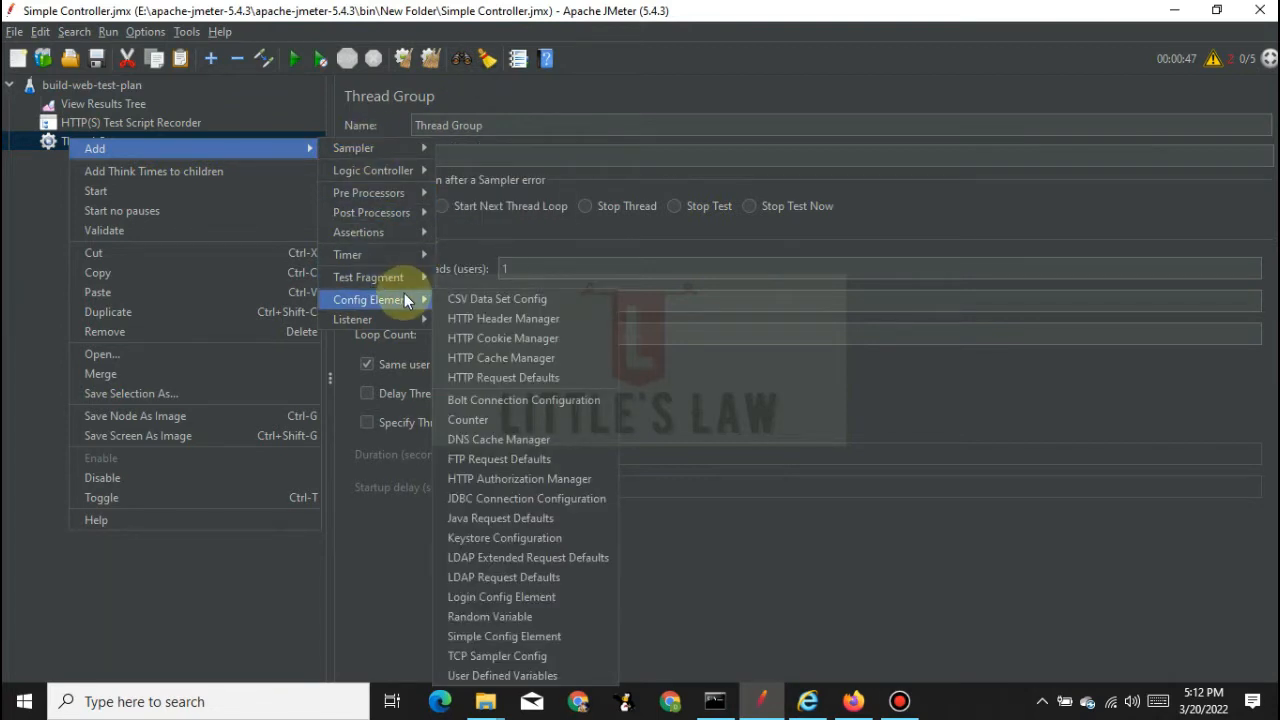
pyautogui.click(466, 318)
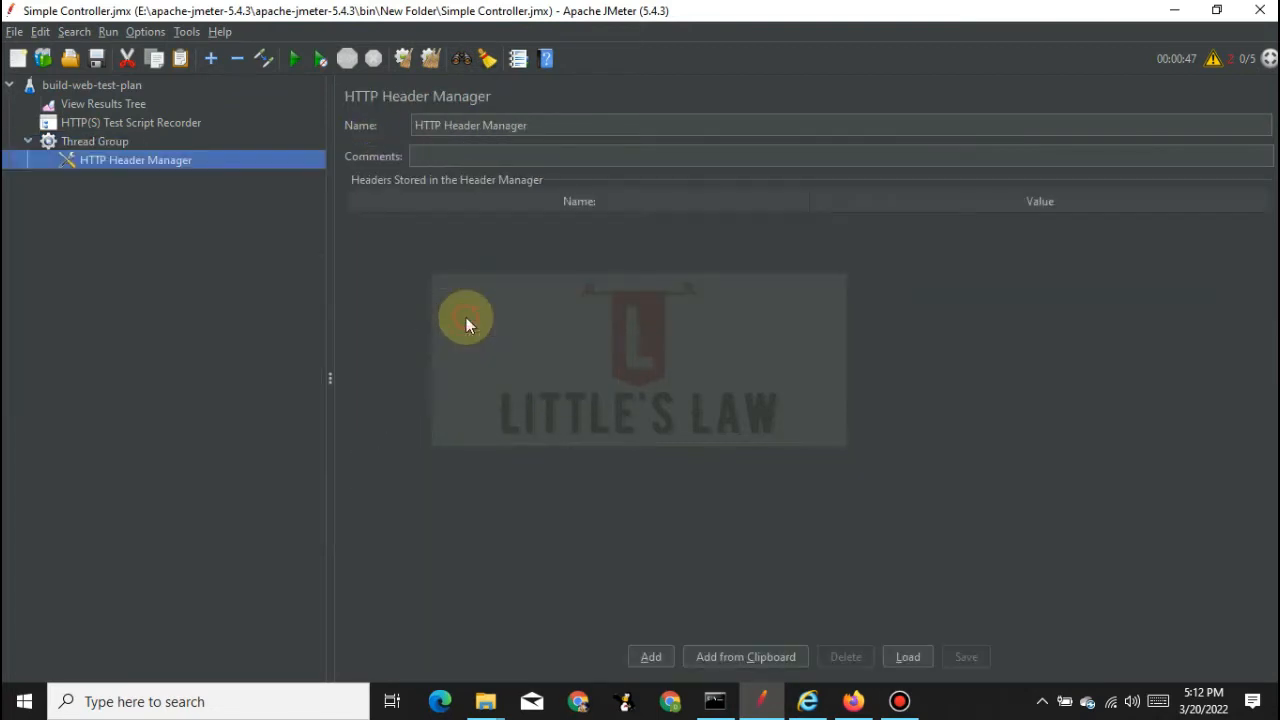
# - Add an HTTP Cookie Manager config element to the Thread Group
pyautogui.rightClick(111, 143)
pyautogui.moveTo(164, 156)
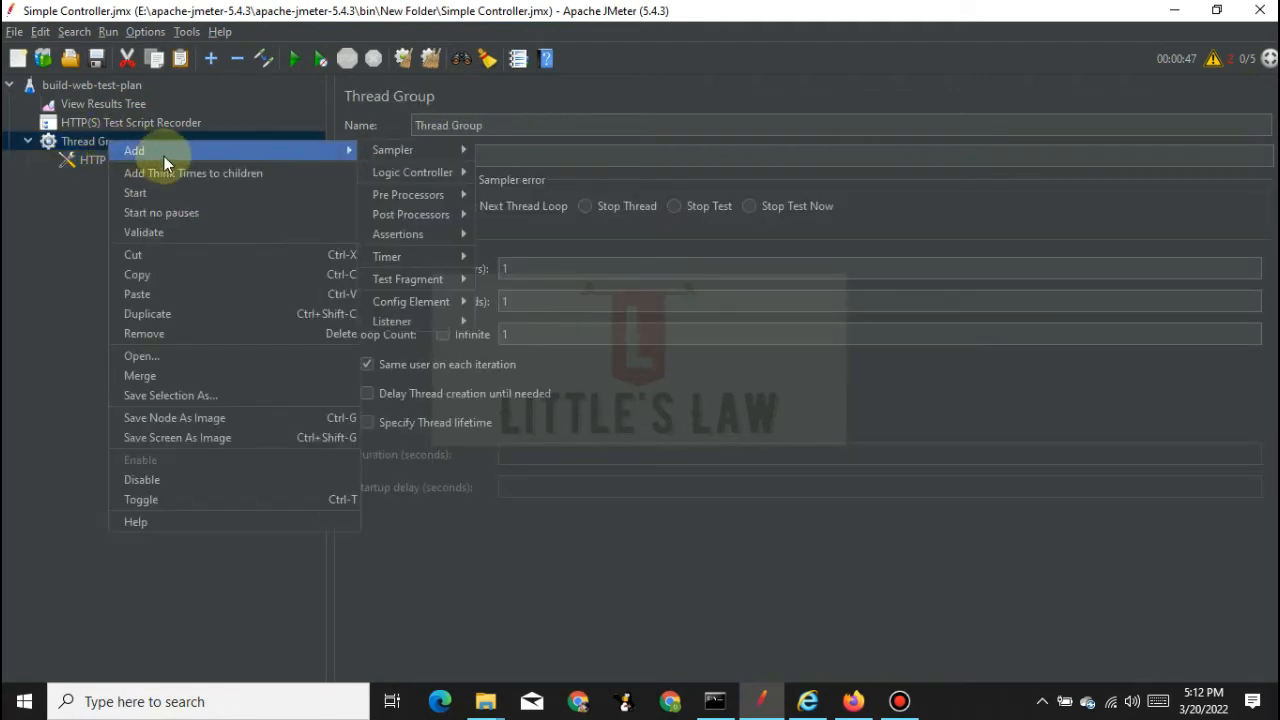
pyautogui.moveTo(422, 303)
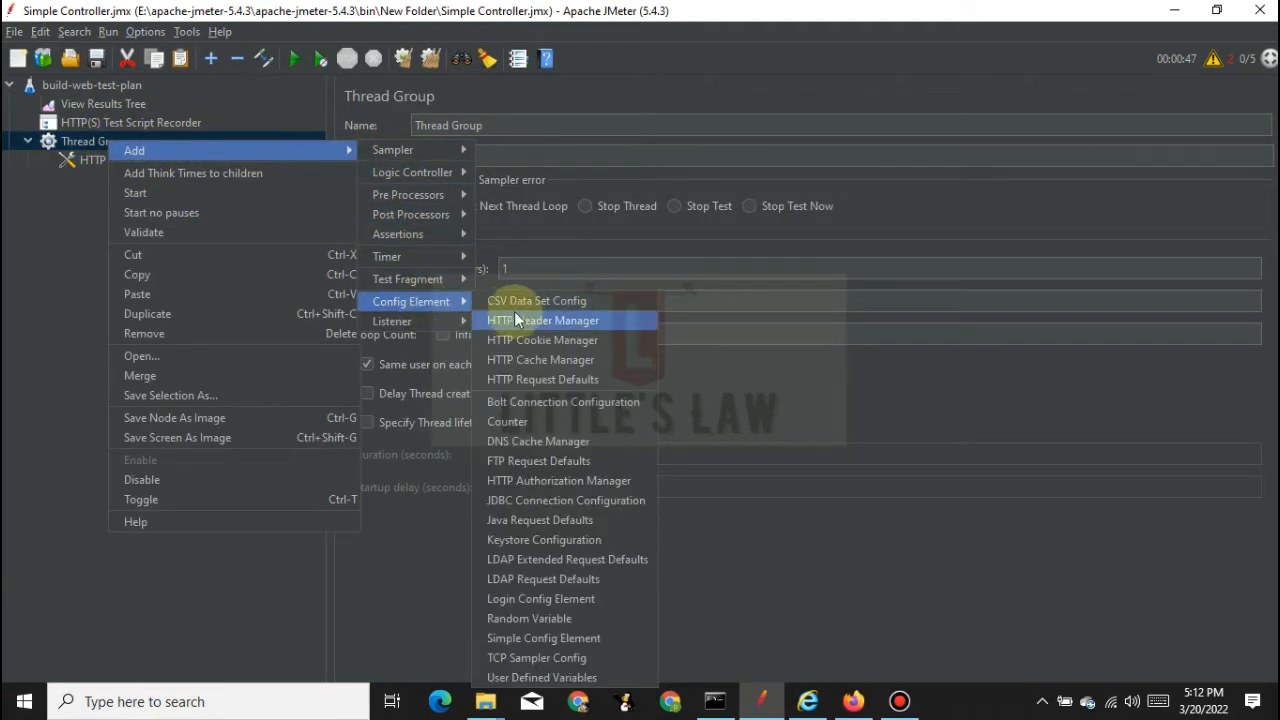
pyautogui.click(530, 337)
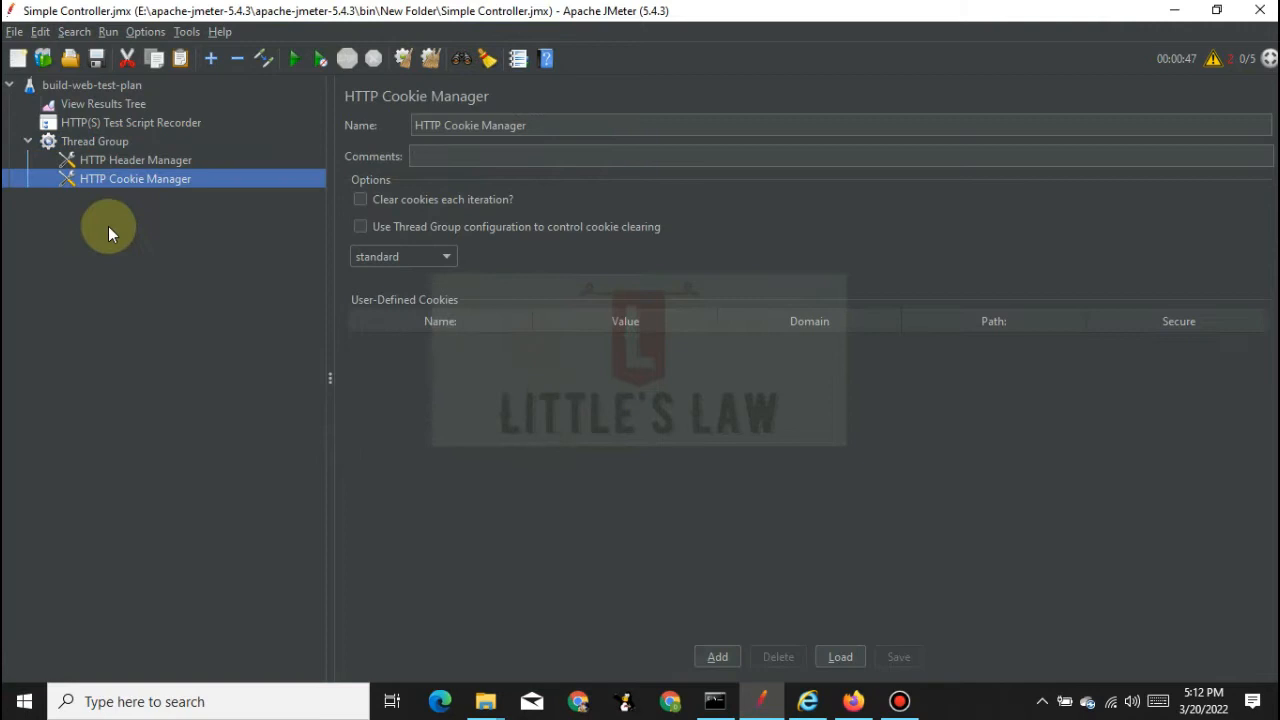
# - Add an HTTP Cache Manager config element to the Thread Group
pyautogui.click(101, 143)
pyautogui.rightClick(101, 143)
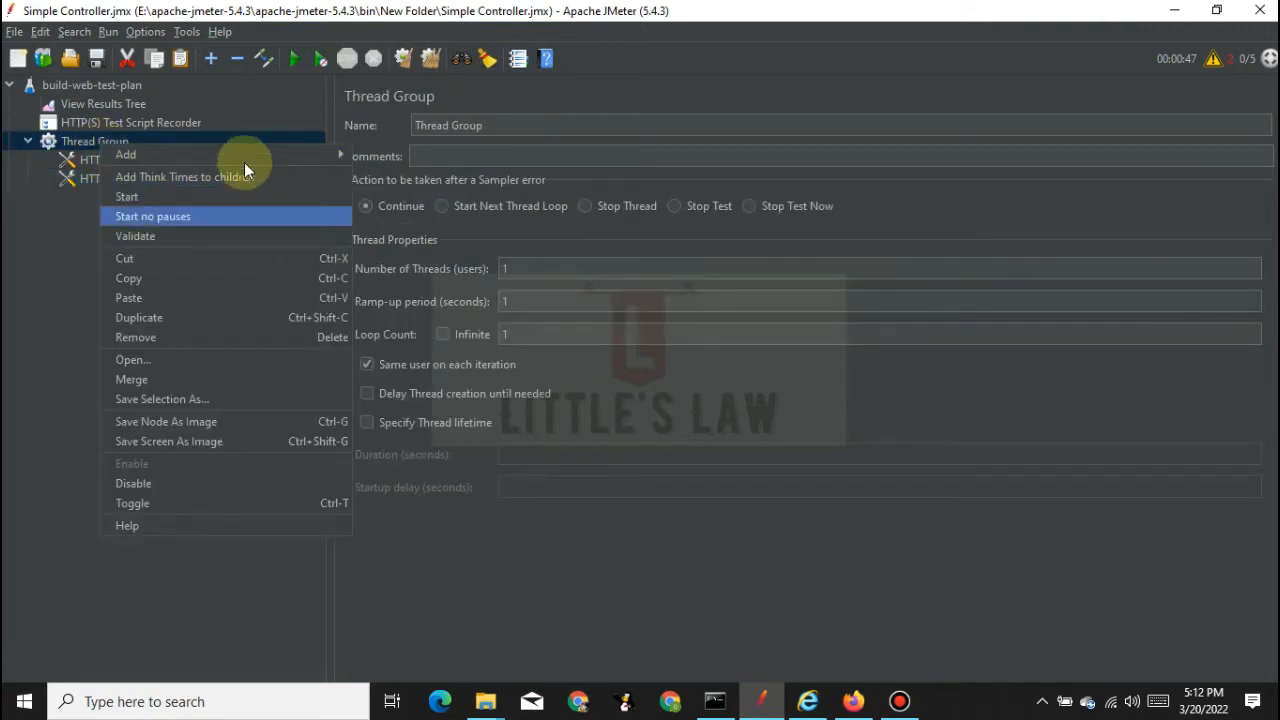
pyautogui.moveTo(247, 155)
pyautogui.moveTo(434, 304)
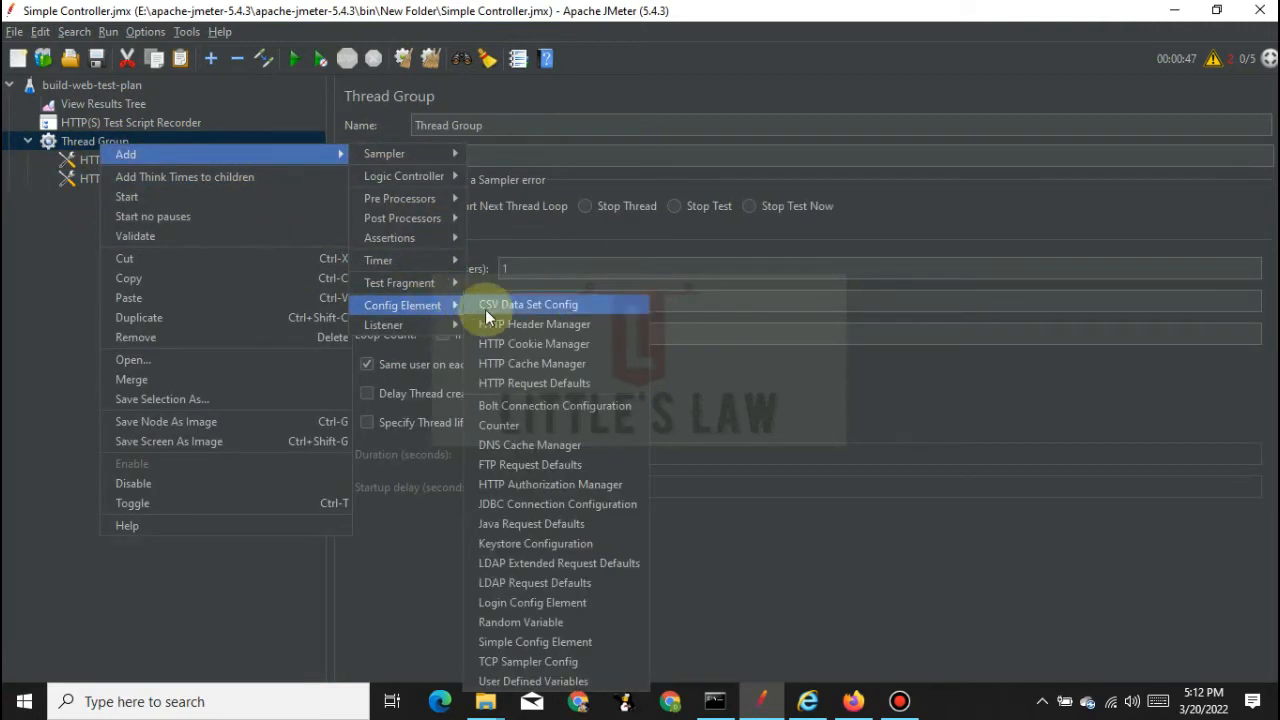
pyautogui.click(530, 363)
# - Add an HTTP Request Defaults config element to the Thread Group
pyautogui.rightClick(101, 143)
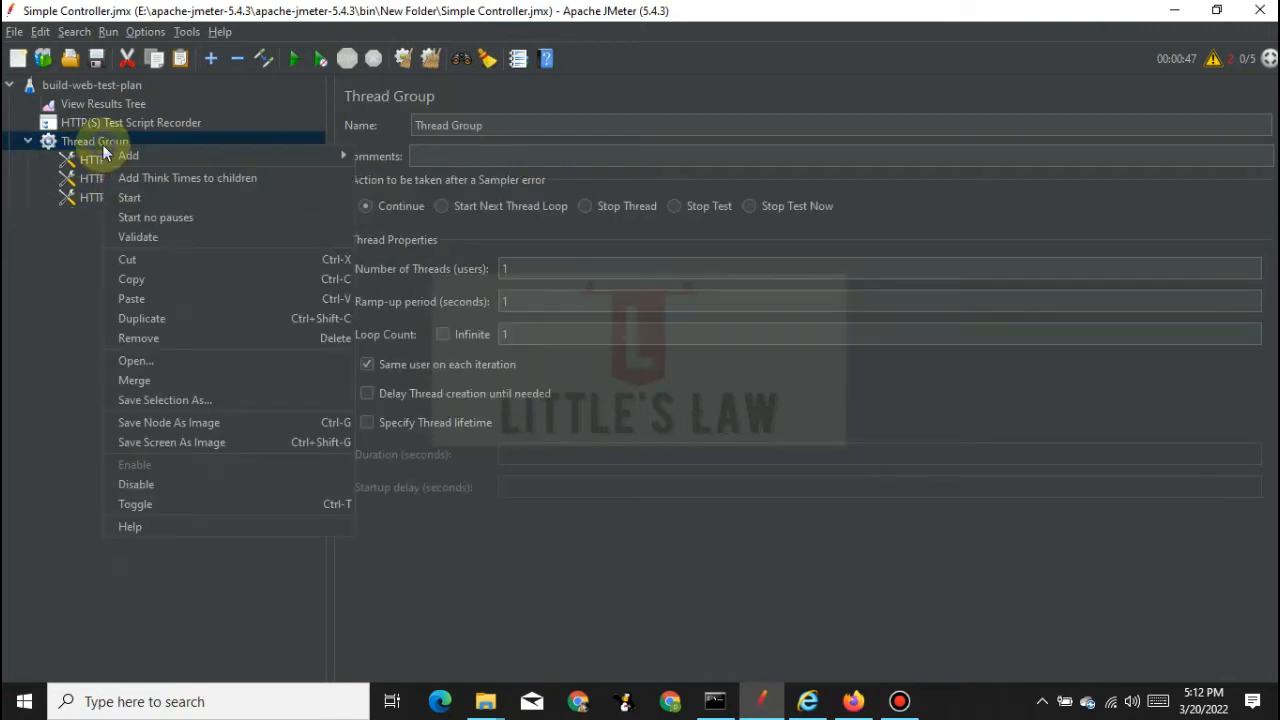
pyautogui.moveTo(315, 155)
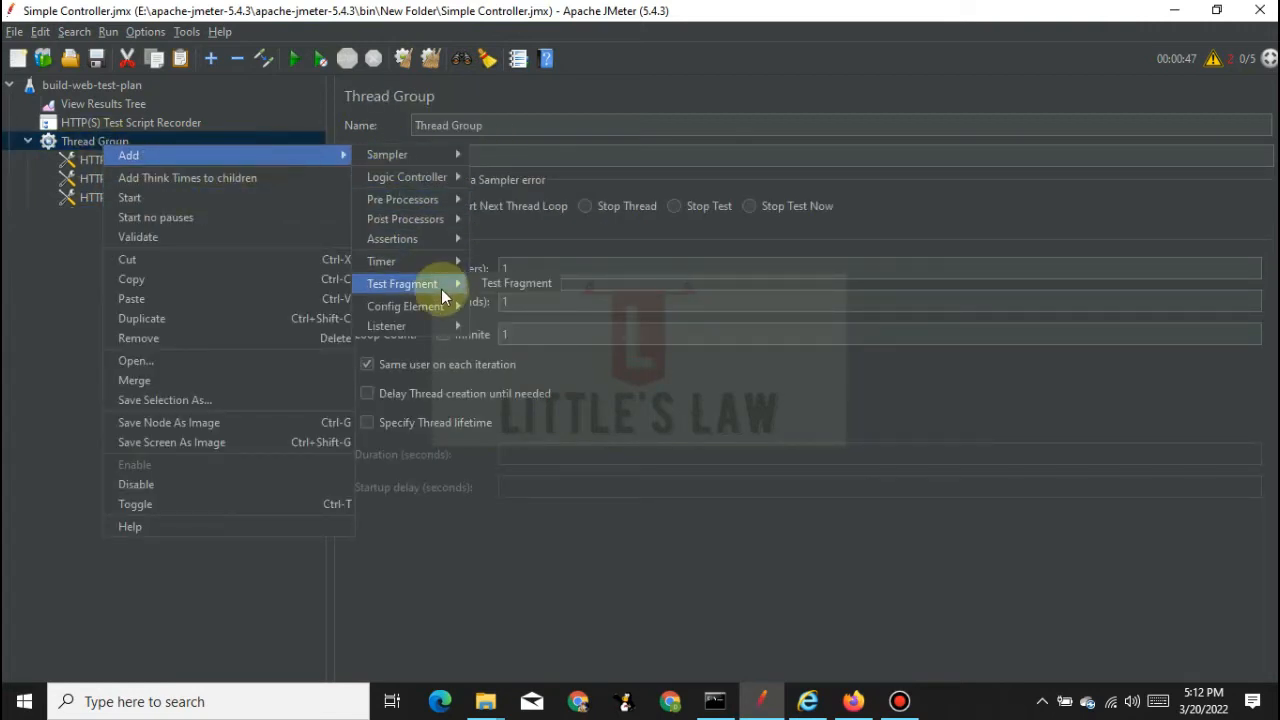
pyautogui.moveTo(435, 309)
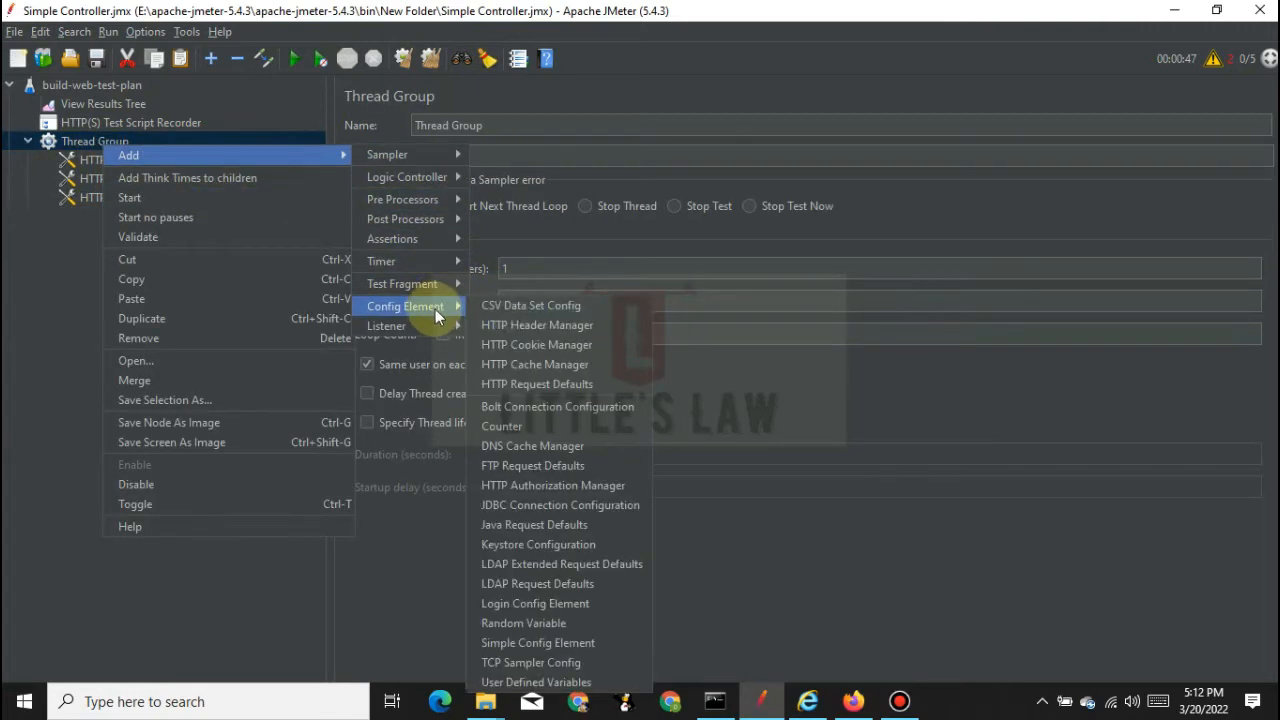
pyautogui.click(540, 383)
pyautogui.click(91, 141)
pyautogui.rightClick(91, 141)
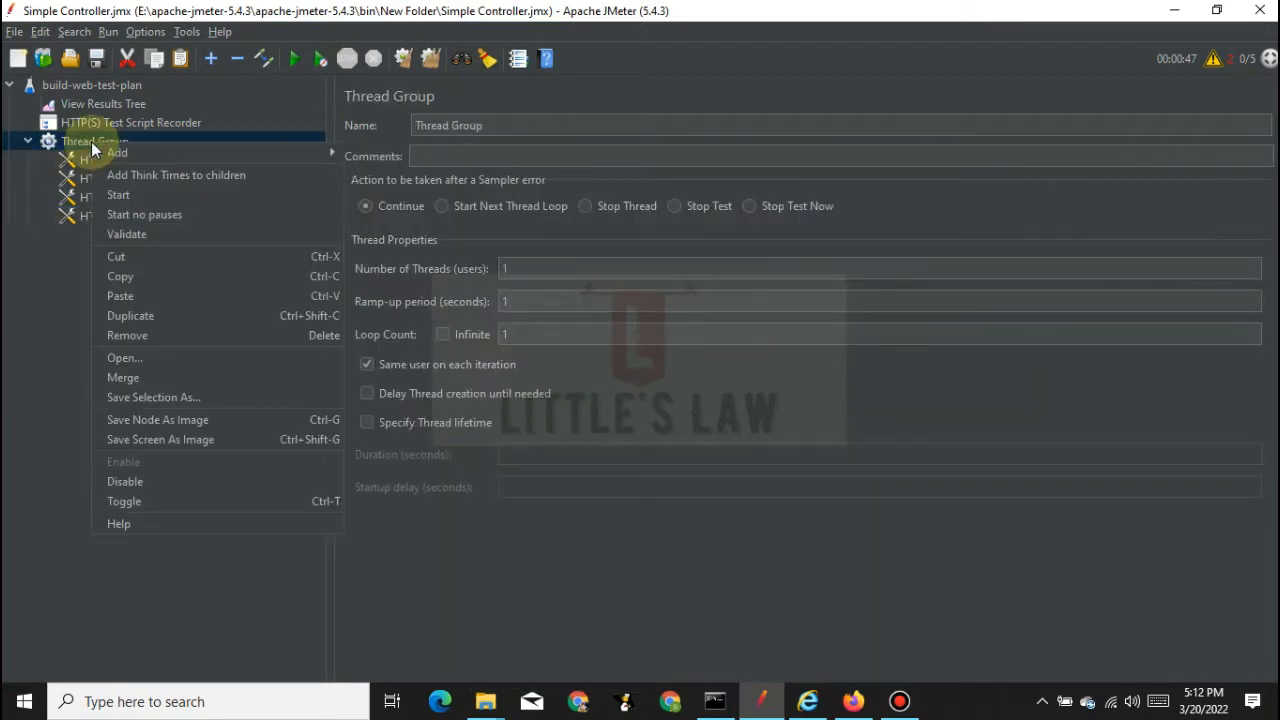
pyautogui.moveTo(305, 151)
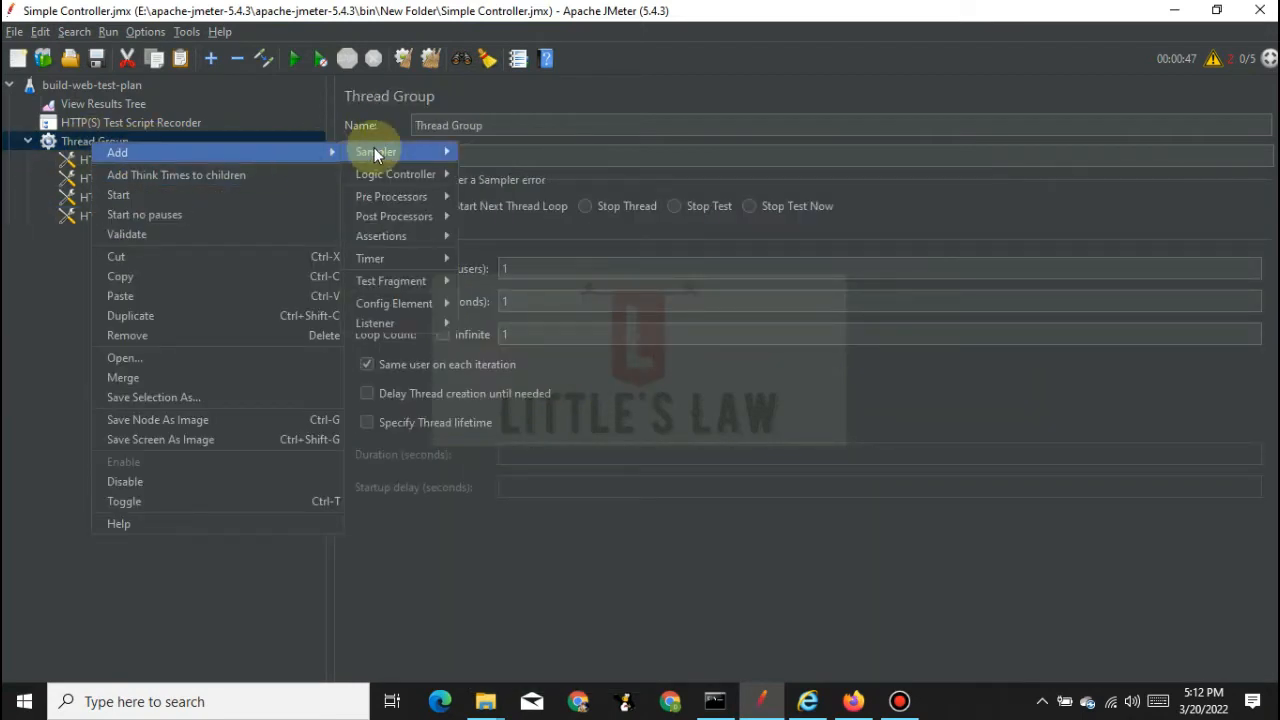
pyautogui.moveTo(434, 152)
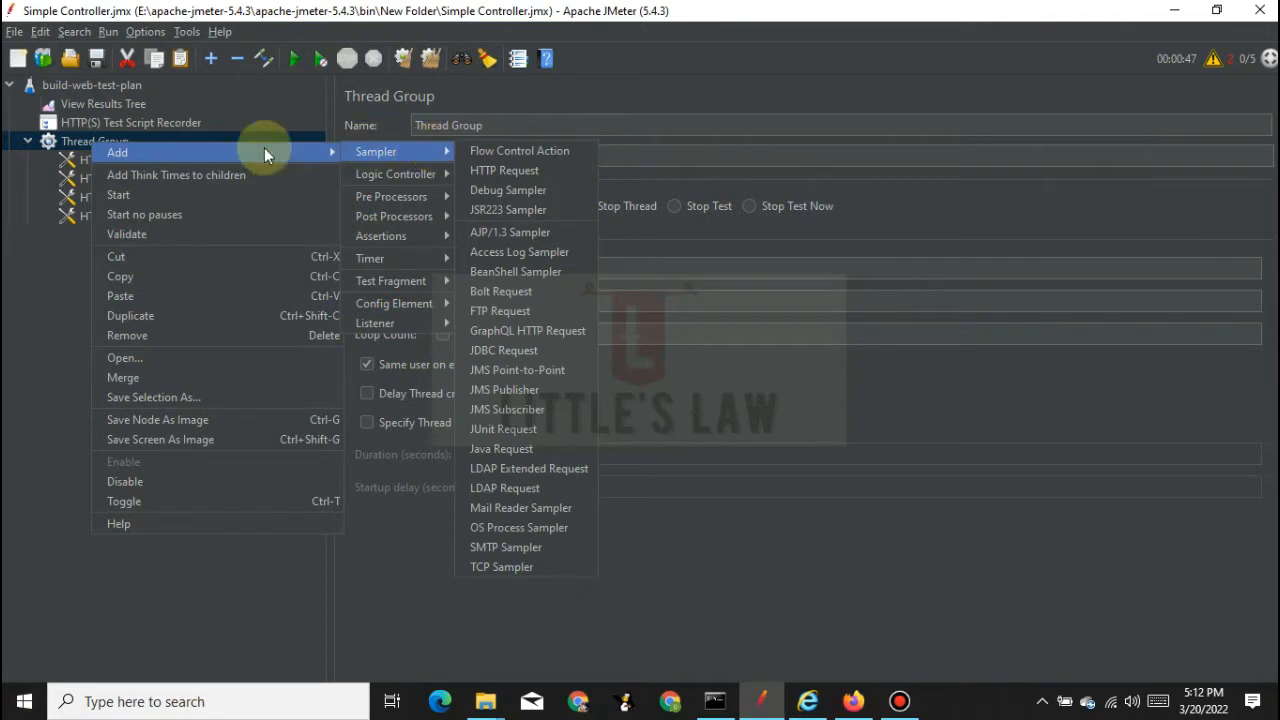
# - Add an HTTP(S) Test Script Recorder non-test element to the test plan and look through its settings
pyautogui.rightClick(86, 85)
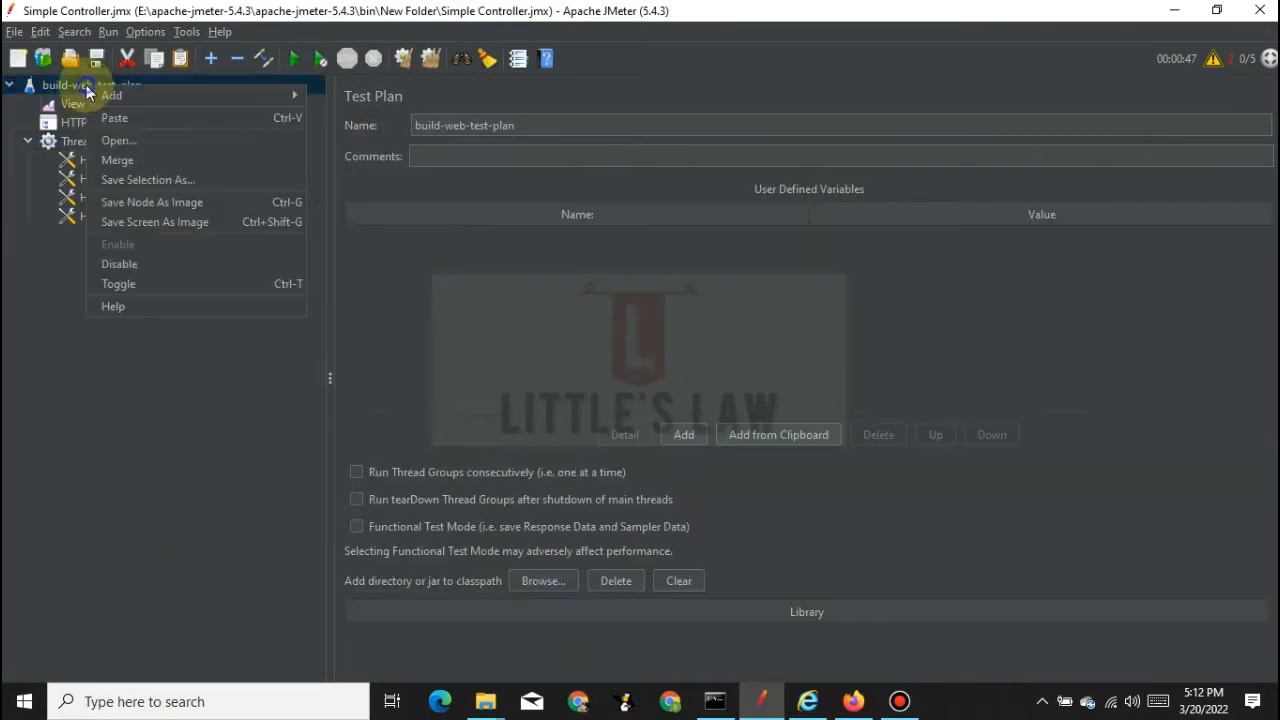
pyautogui.moveTo(126, 94)
pyautogui.moveTo(405, 262)
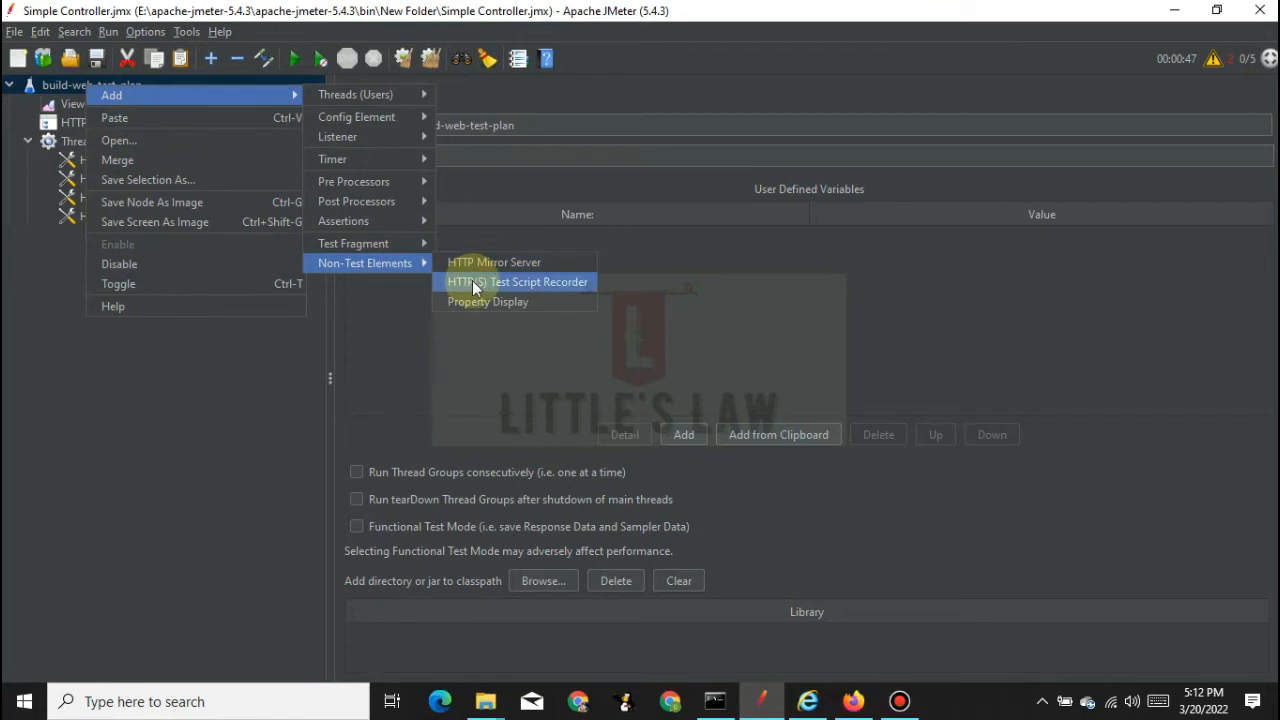
pyautogui.click(472, 281)
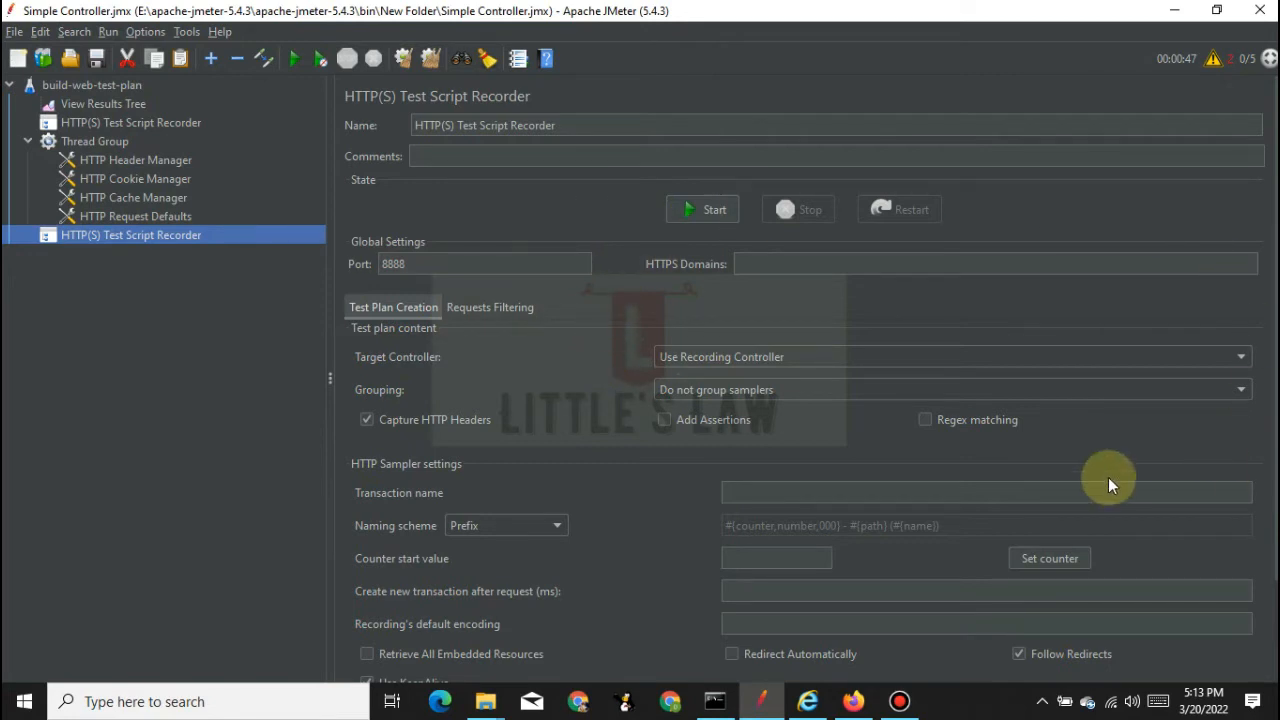
pyautogui.scroll(-3, 942, 512)
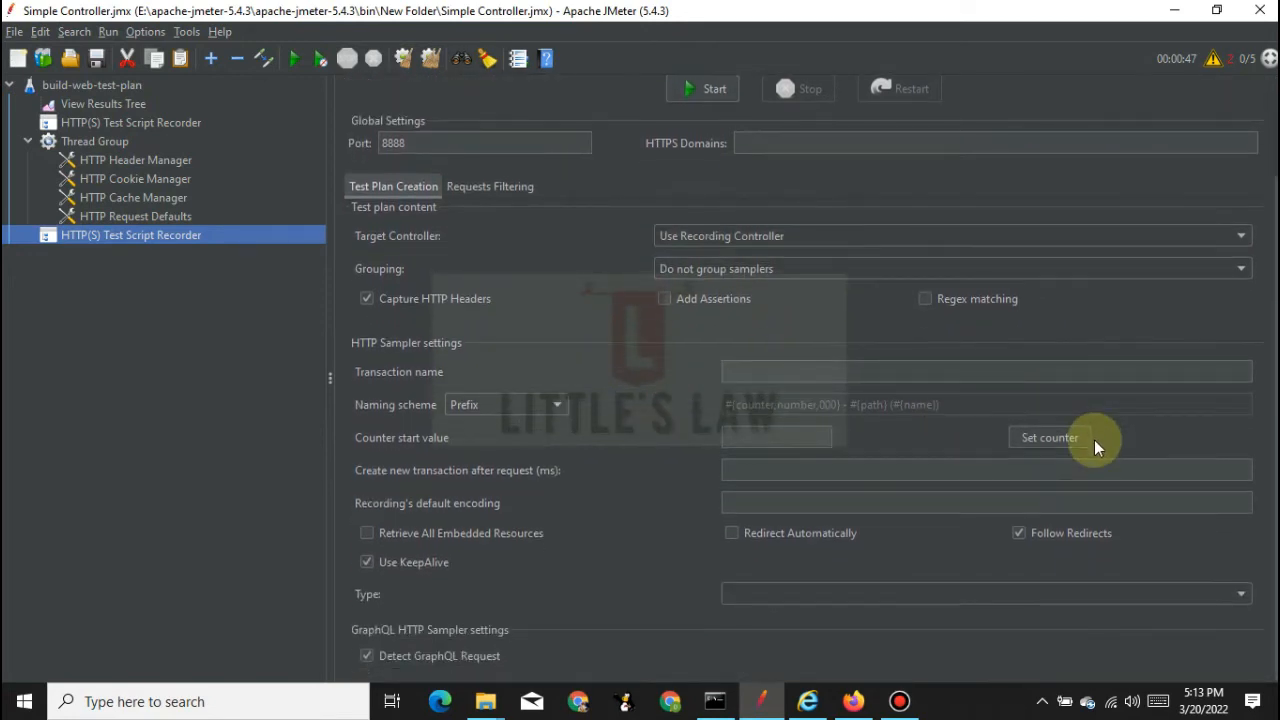
pyautogui.scroll(3, 928, 521)
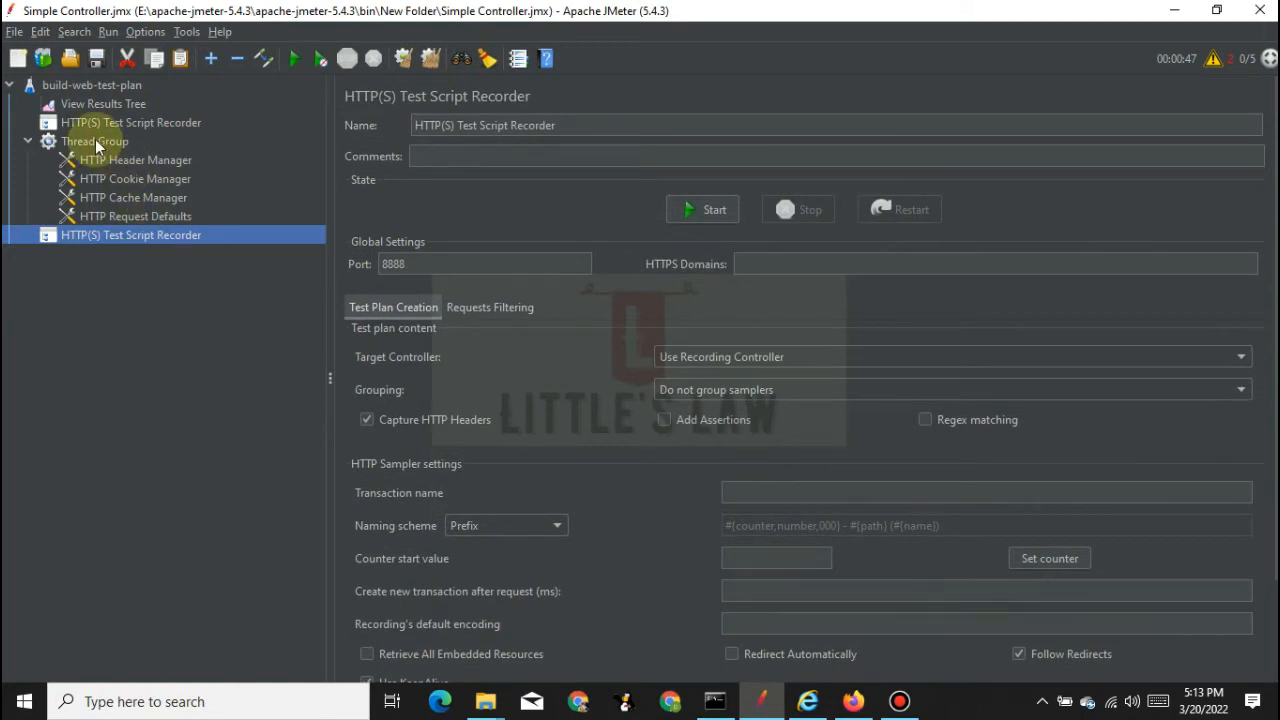
pyautogui.click(95, 141)
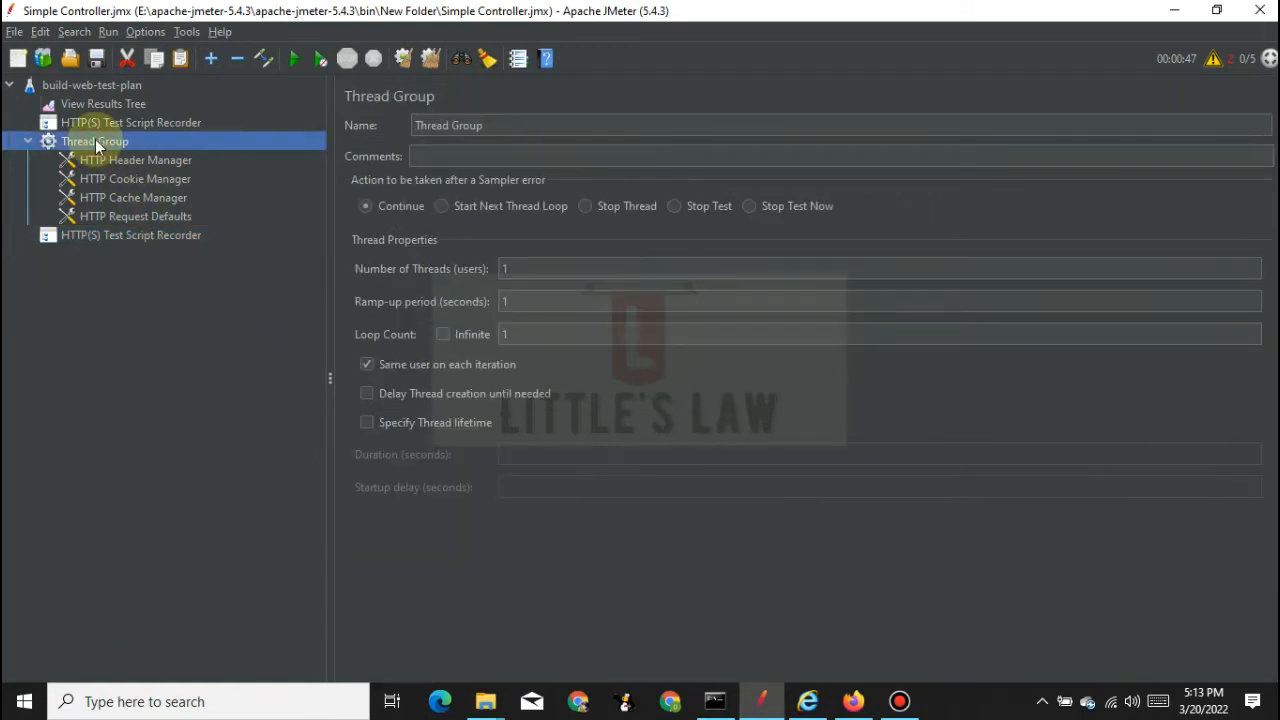
pyautogui.rightClick(95, 141)
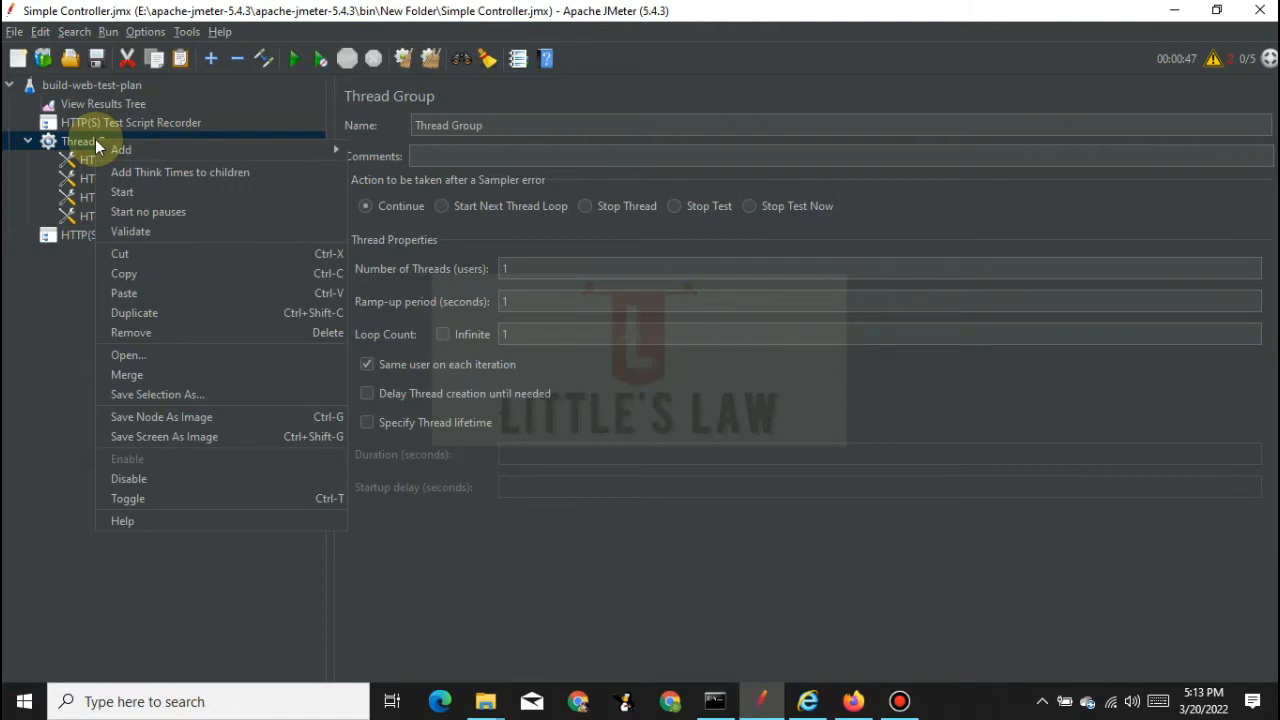
pyautogui.moveTo(121, 140)
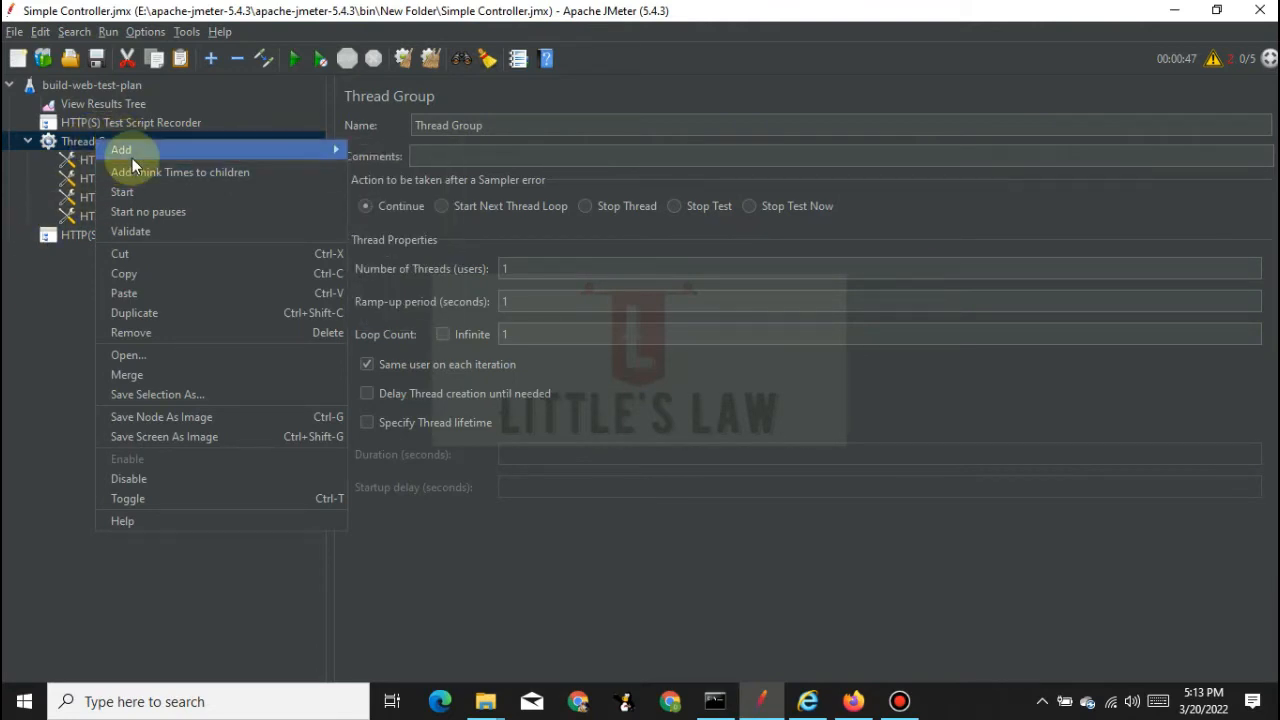
pyautogui.moveTo(439, 148)
pyautogui.click(41, 283)
pyautogui.click(93, 236)
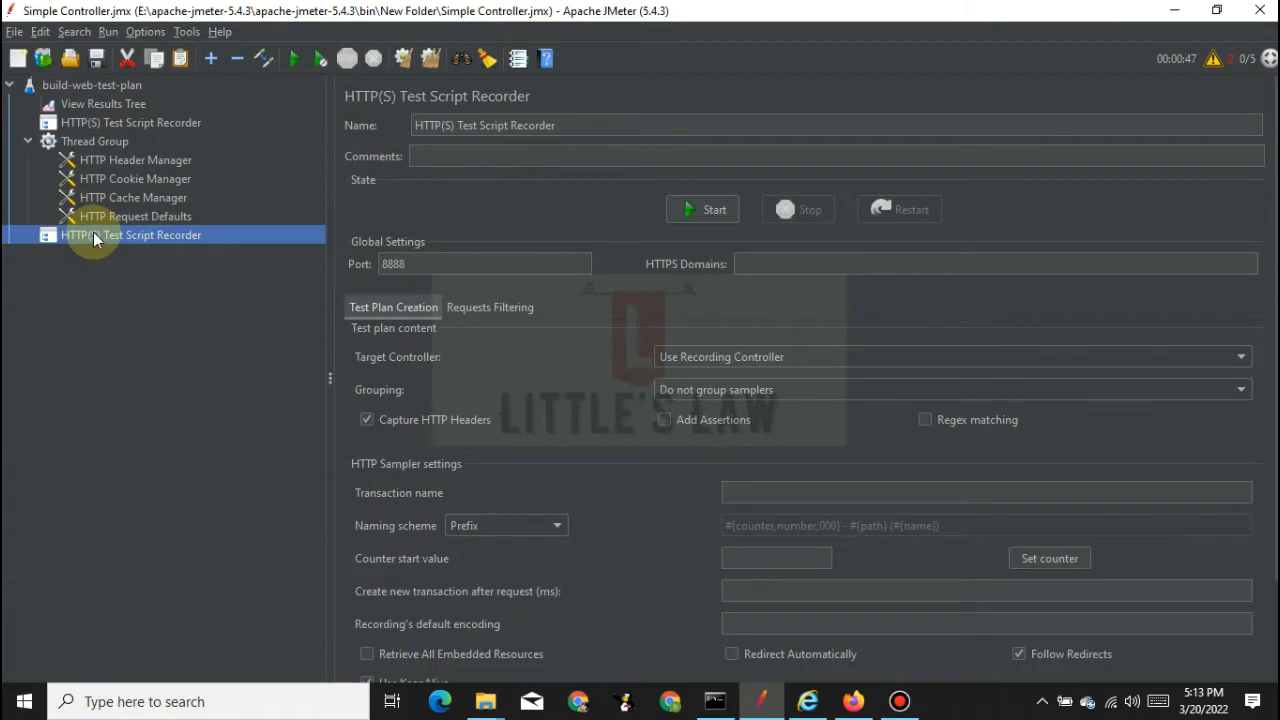
# - Switch to Internet Explorer and check the proxy server address and port in the LAN settings of its internet options
pyautogui.click(807, 701)
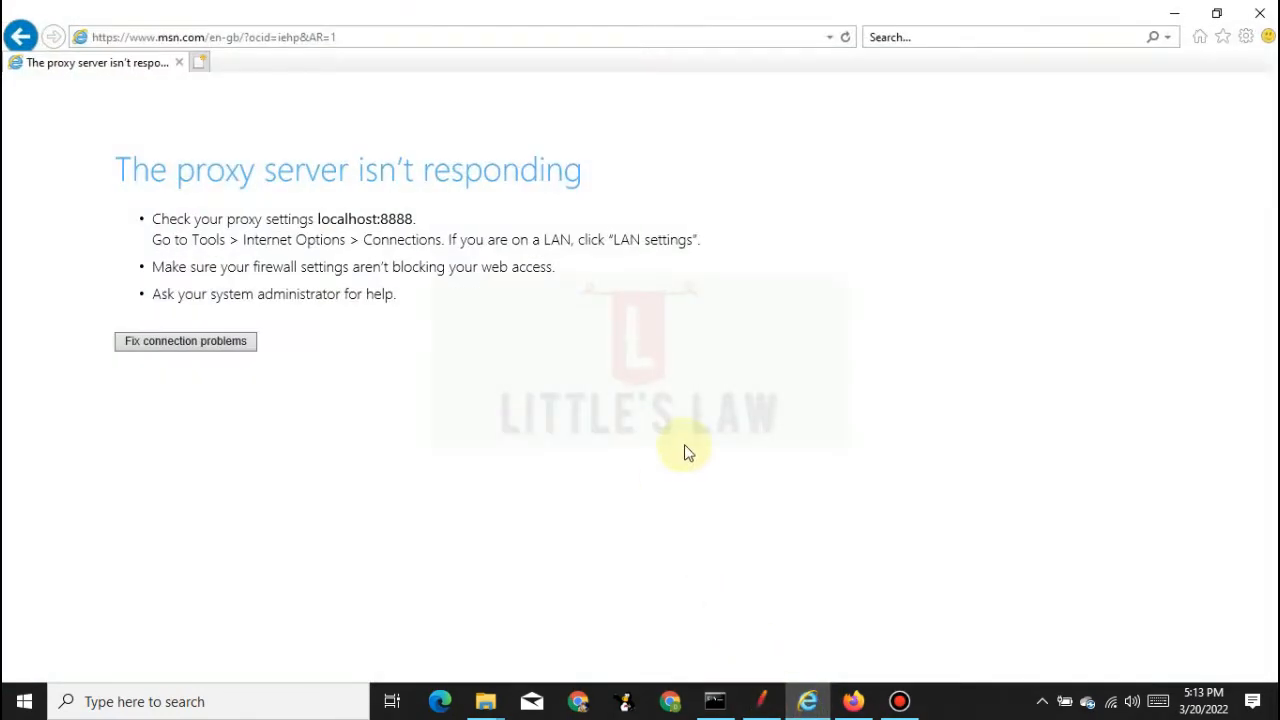
pyautogui.click(1246, 37)
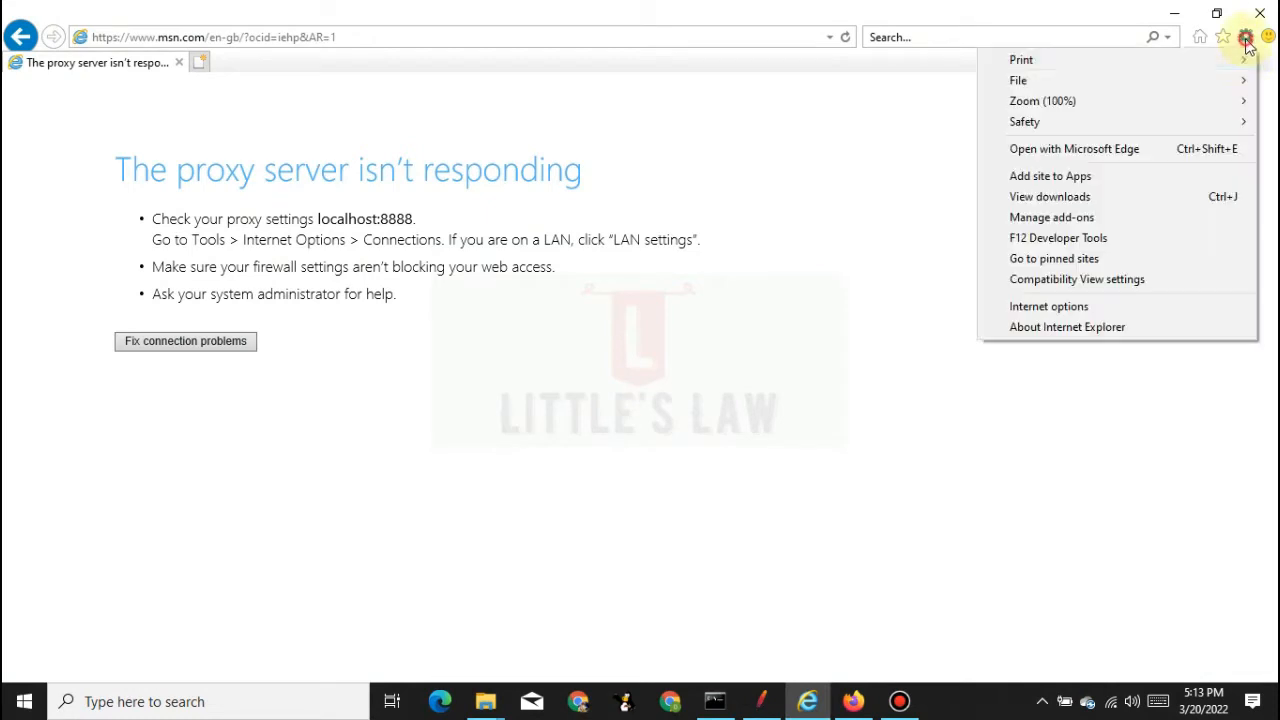
pyautogui.click(943, 187)
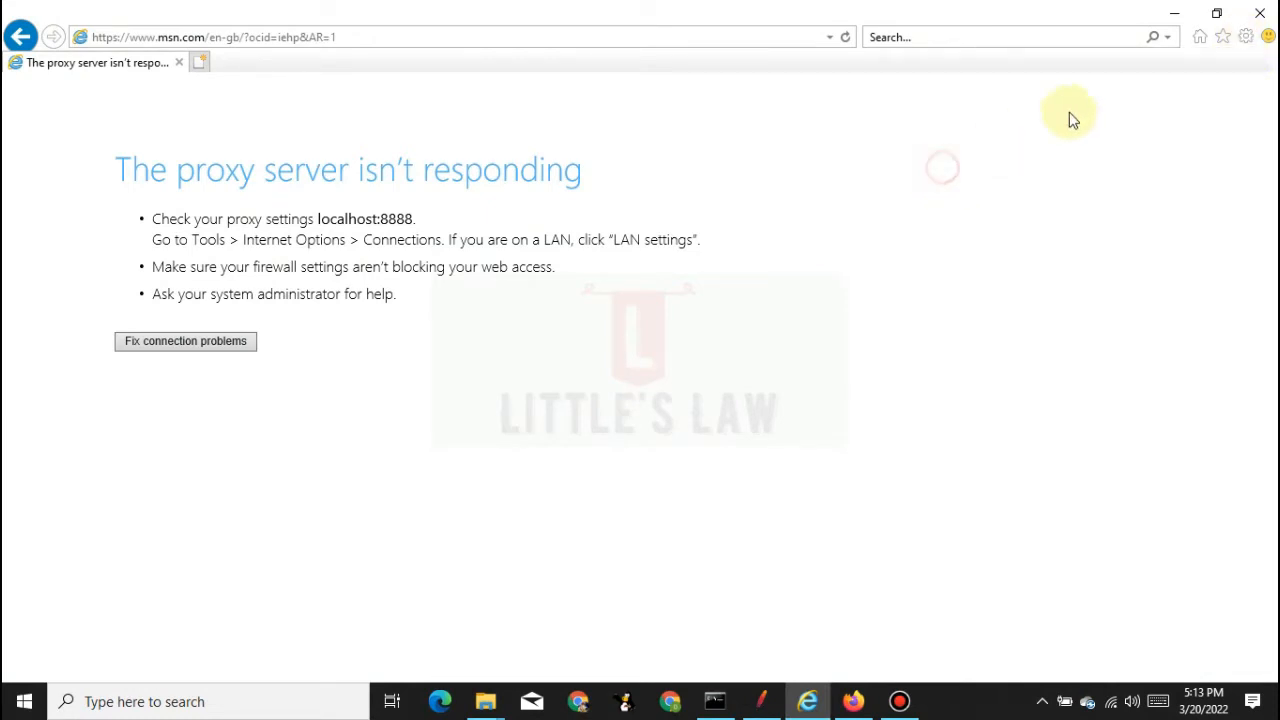
pyautogui.click(1246, 37)
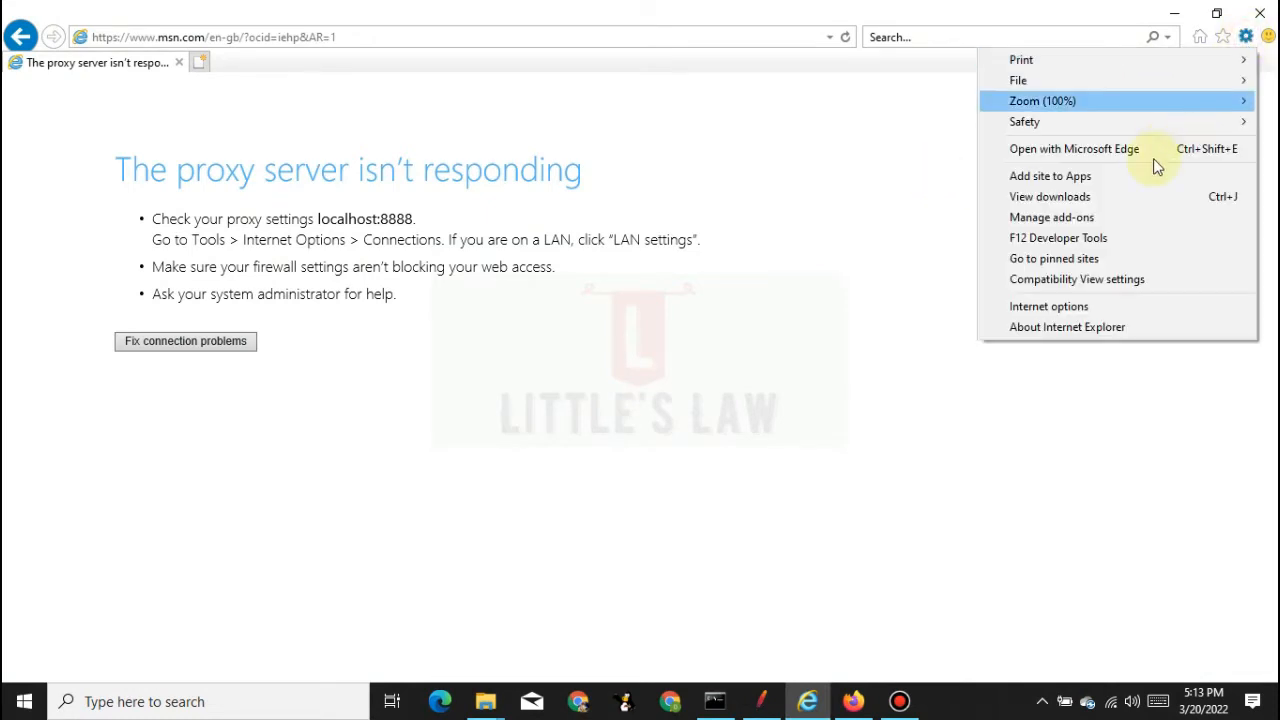
pyautogui.click(1145, 305)
pyautogui.click(245, 53)
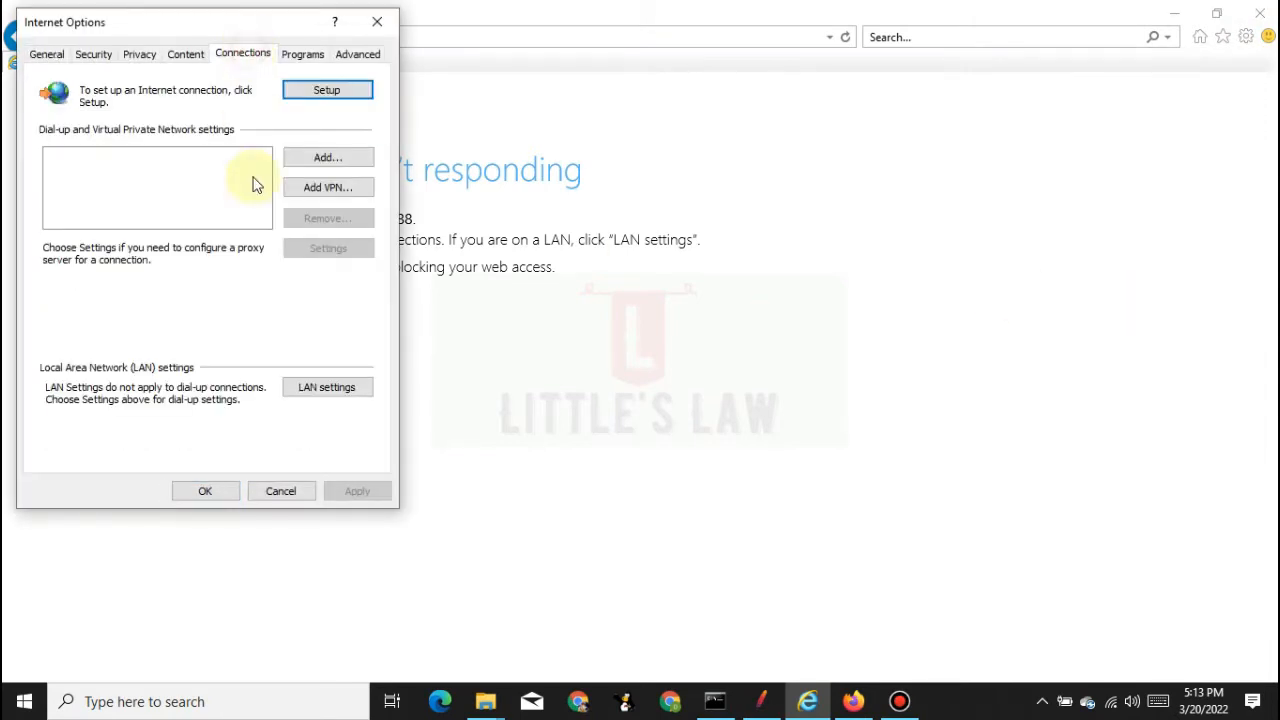
pyautogui.click(322, 395)
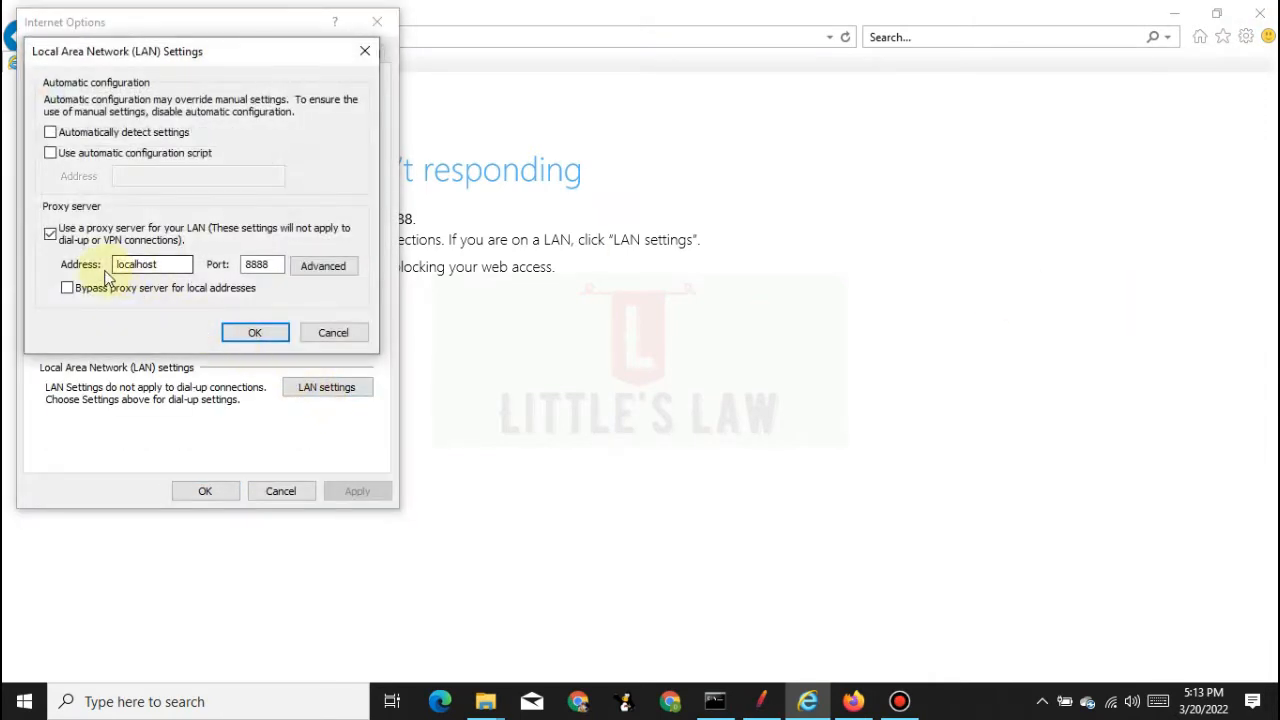
pyautogui.doubleClick(163, 264)
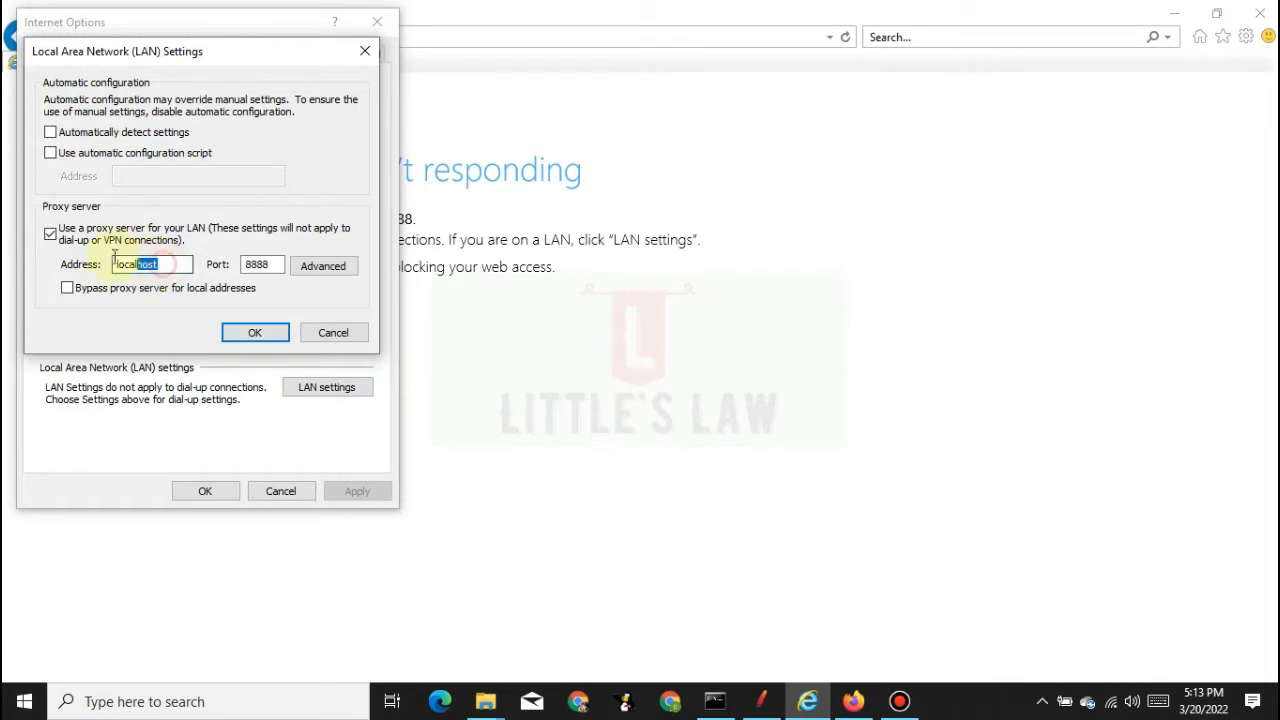
pyautogui.doubleClick(275, 264)
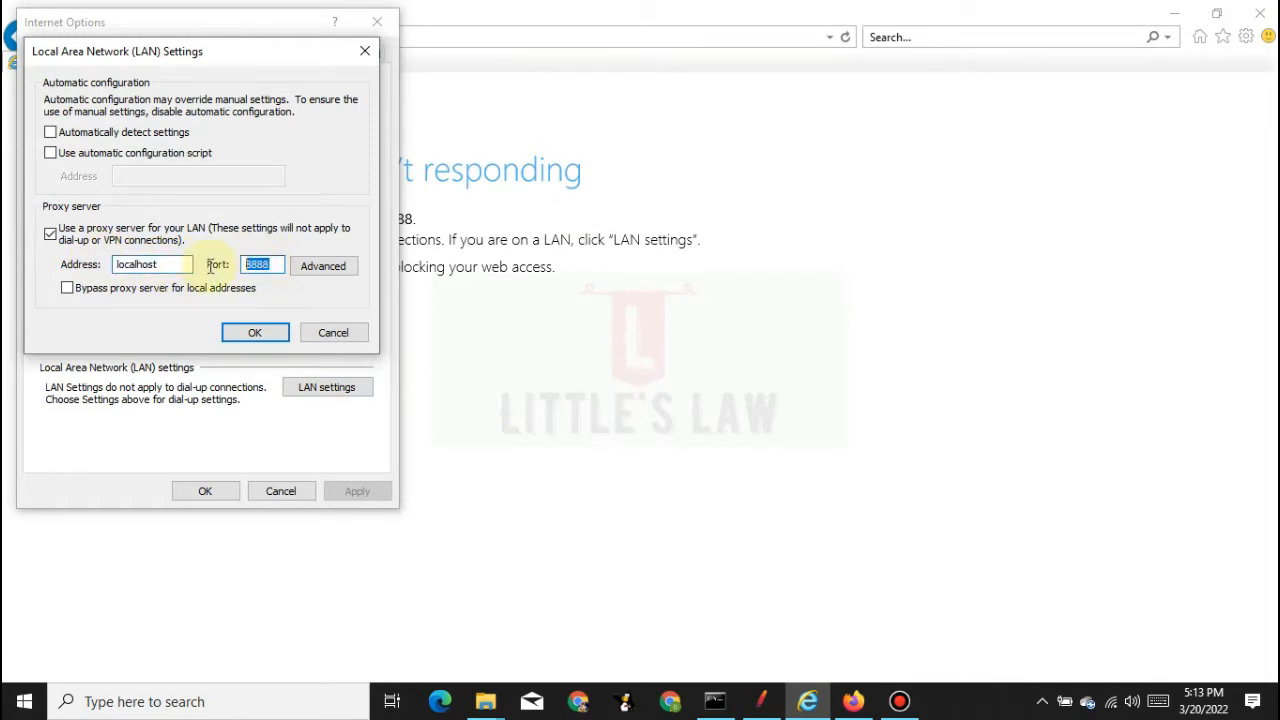
pyautogui.click(256, 335)
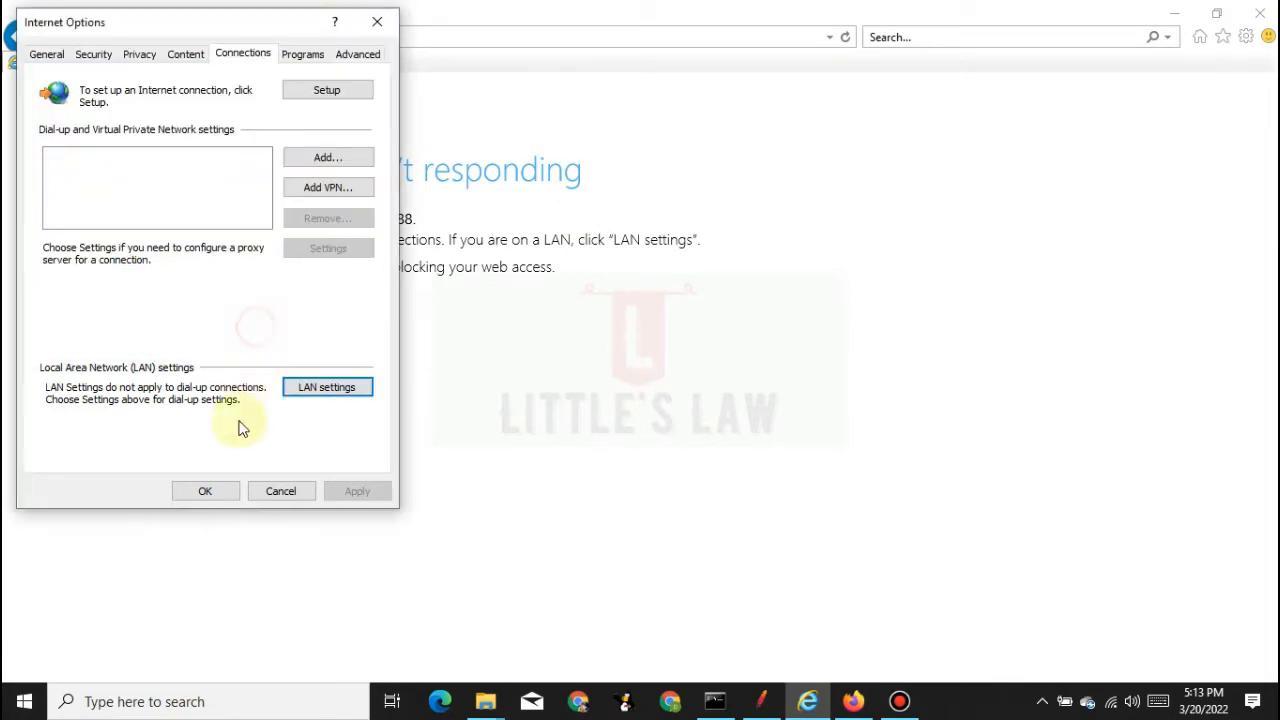
# - Compare the LAN proxy port with the Test Script Recorder's port in JMeter, and accept Internet Explorer's connection settings
pyautogui.click(302, 390)
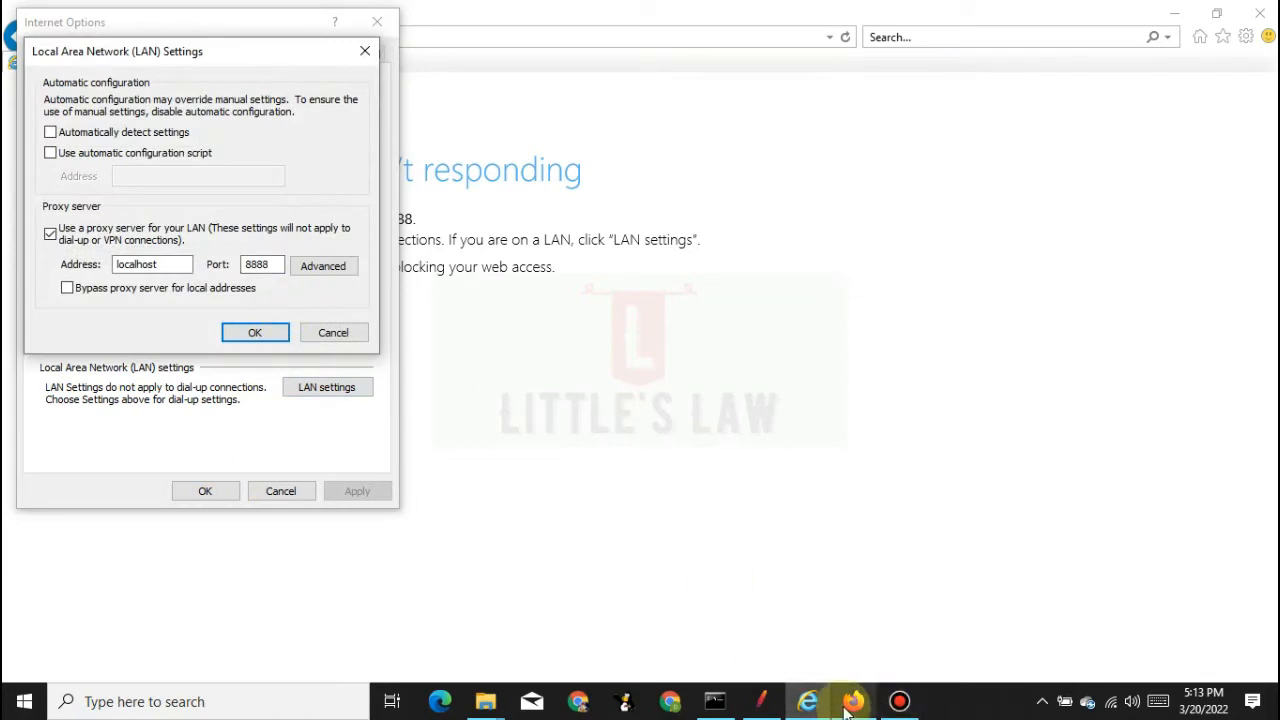
pyautogui.click(763, 701)
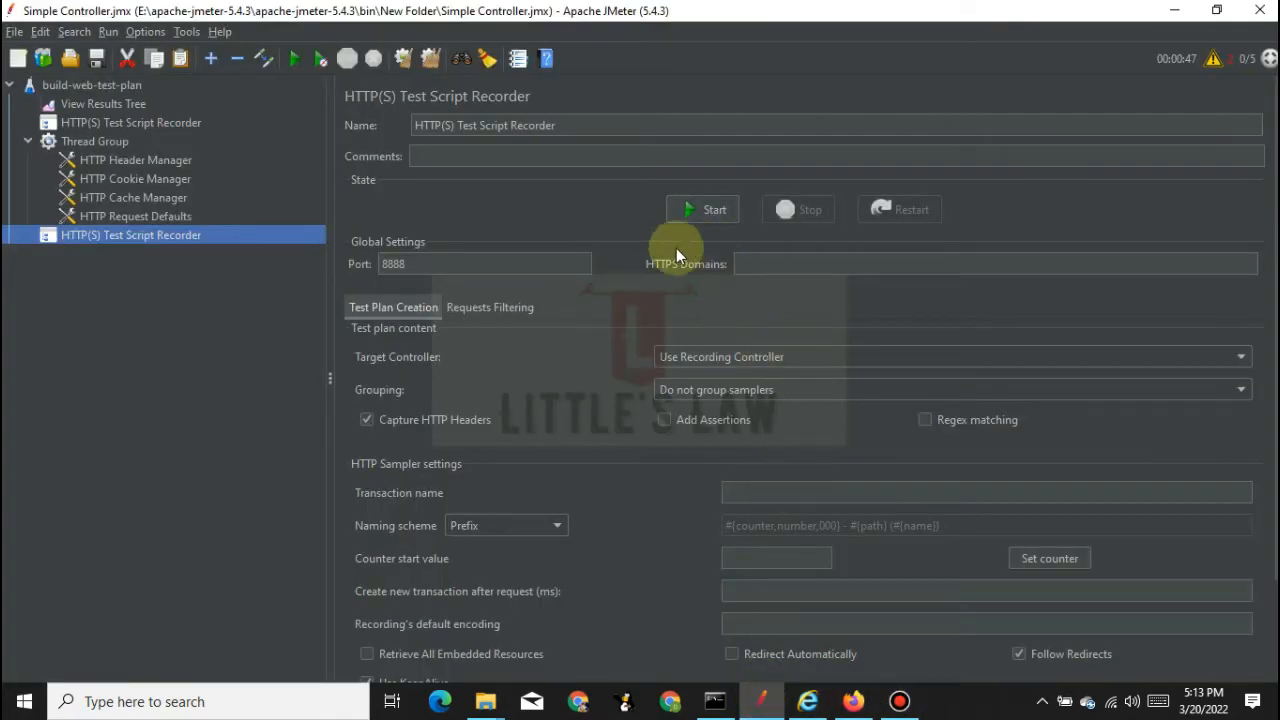
pyautogui.doubleClick(443, 263)
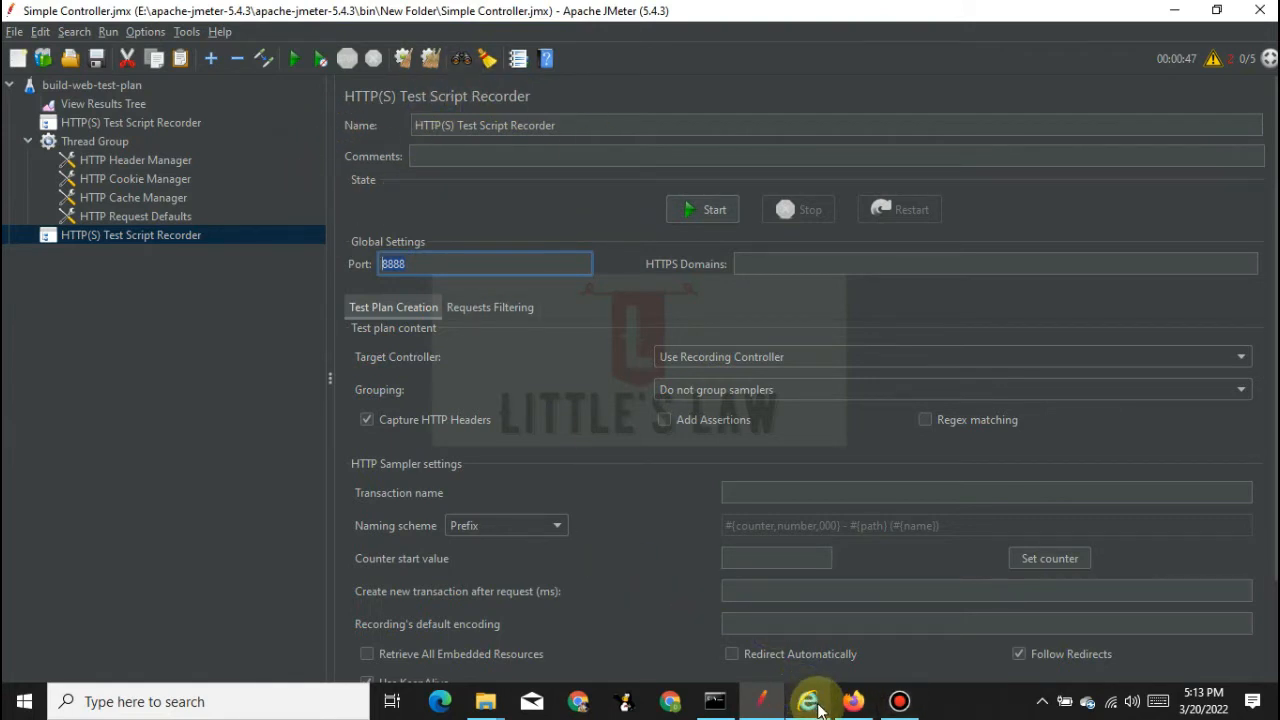
pyautogui.moveTo(818, 708)
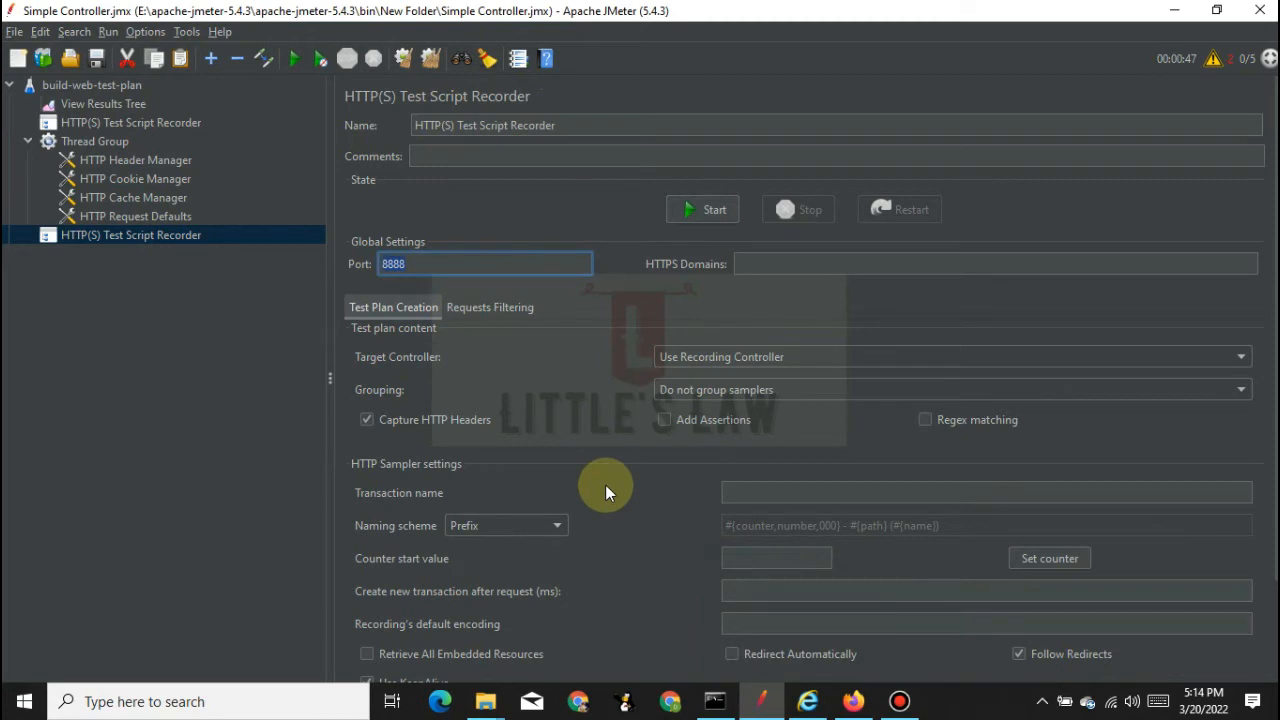
pyautogui.click(808, 701)
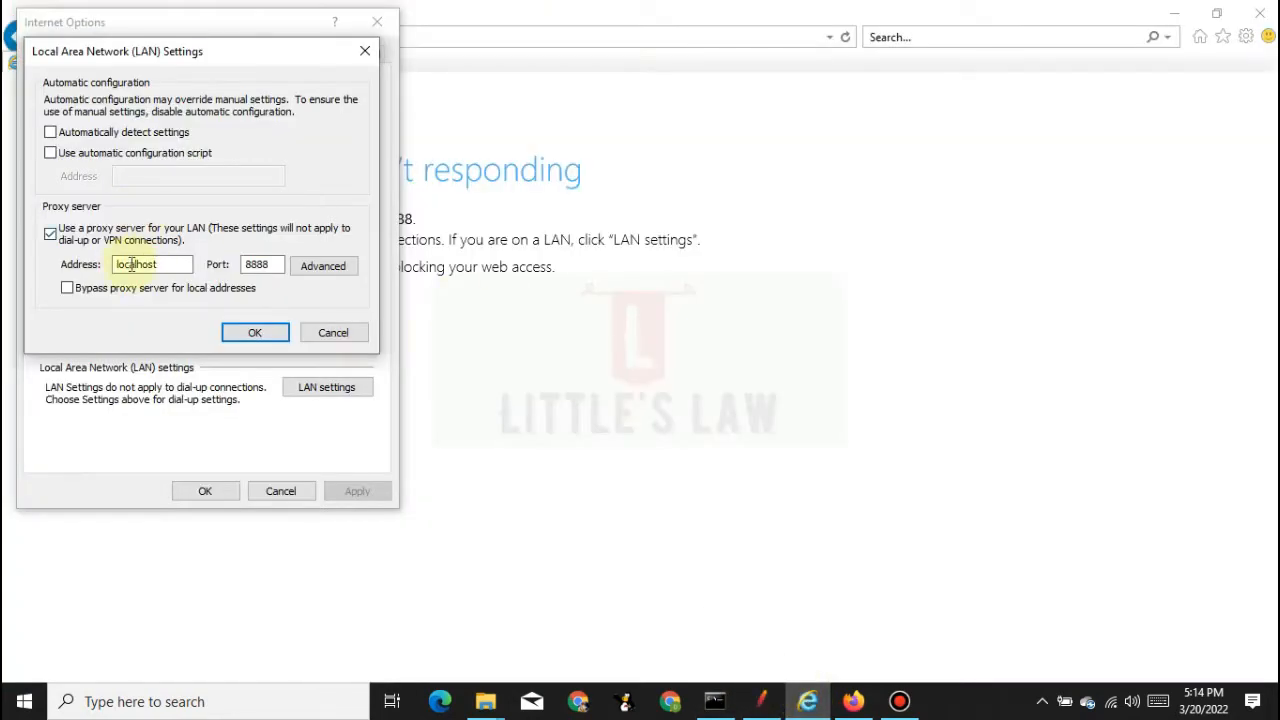
pyautogui.click(265, 336)
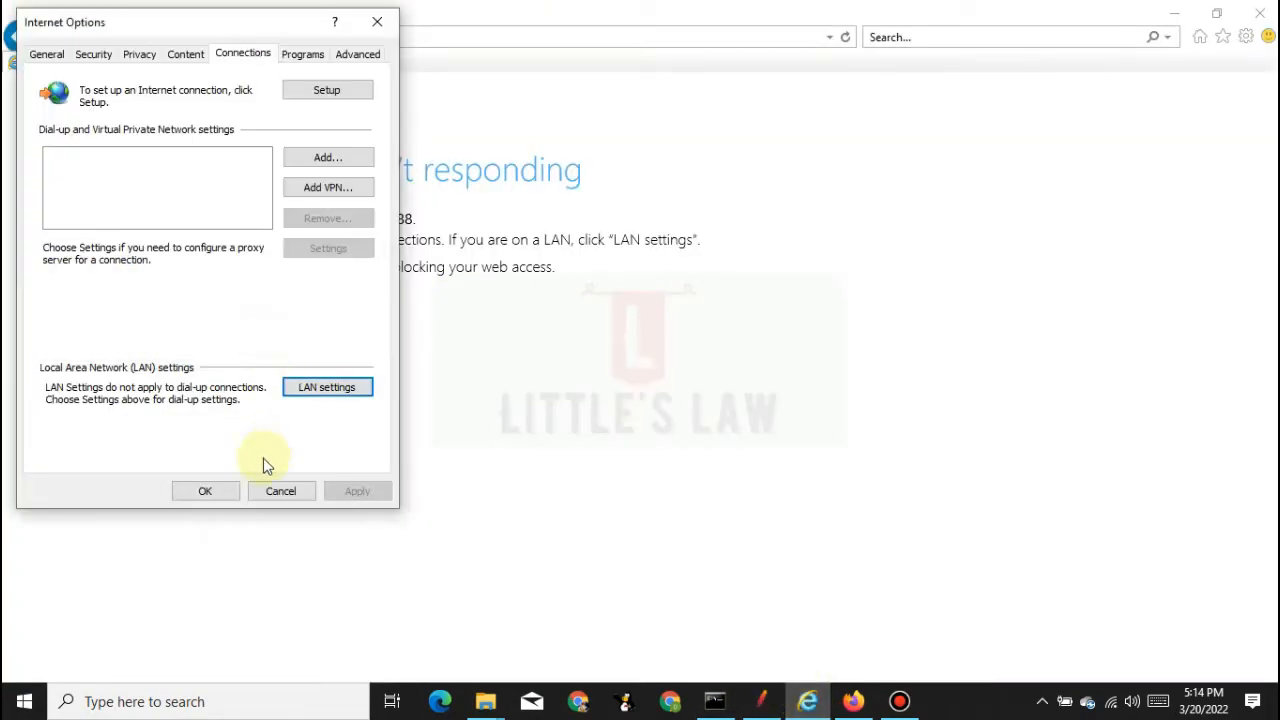
pyautogui.click(212, 491)
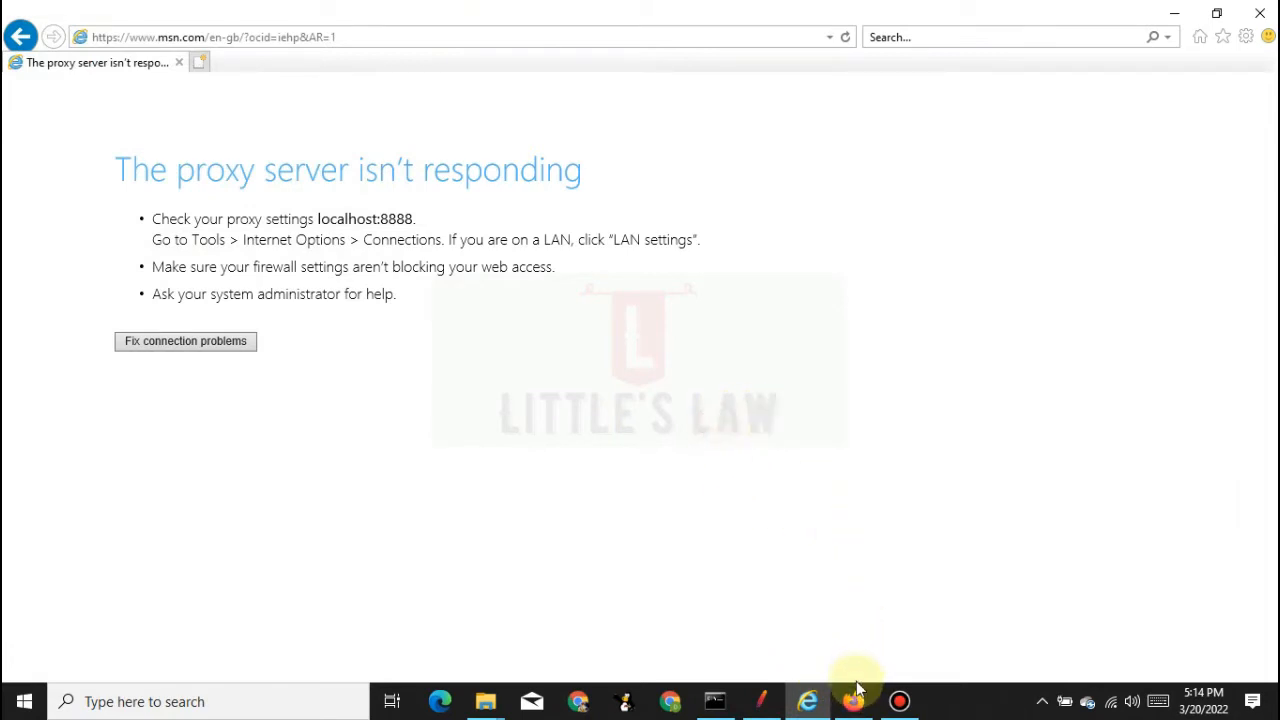
# - Switch to JMeter and try to start the HTTP(S) Test Script Recorder
pyautogui.click(761, 701)
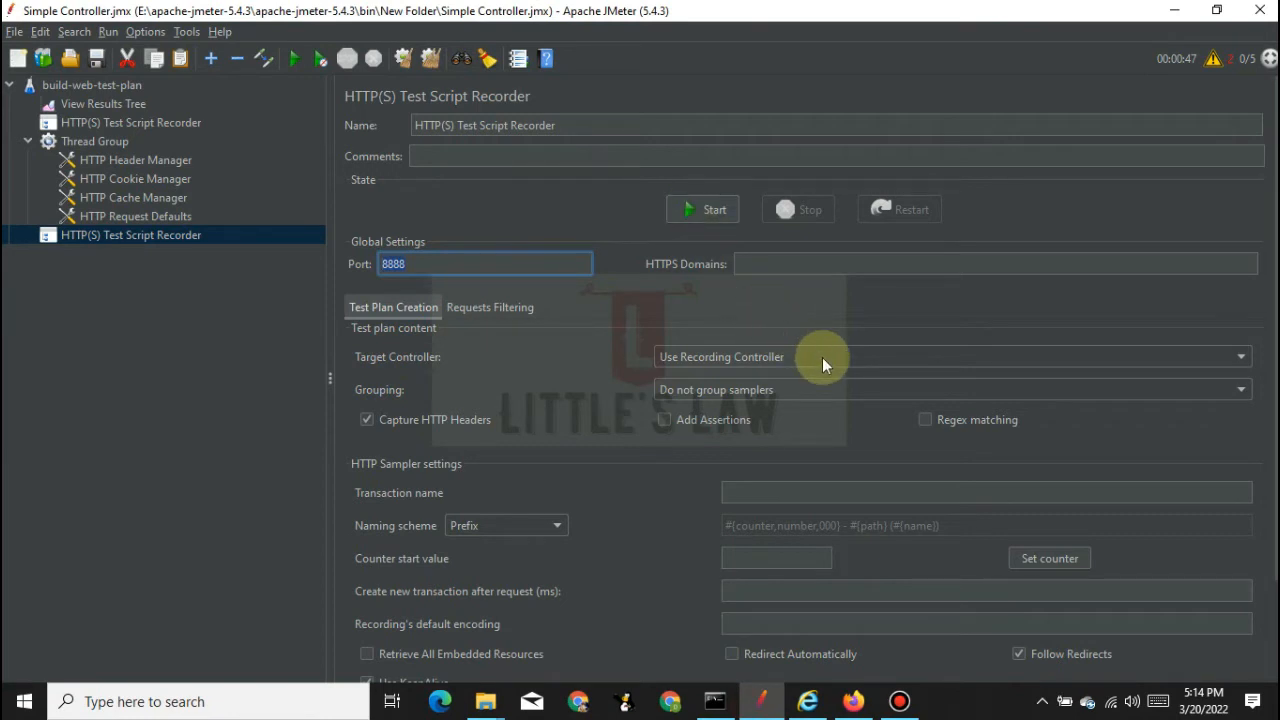
pyautogui.click(697, 211)
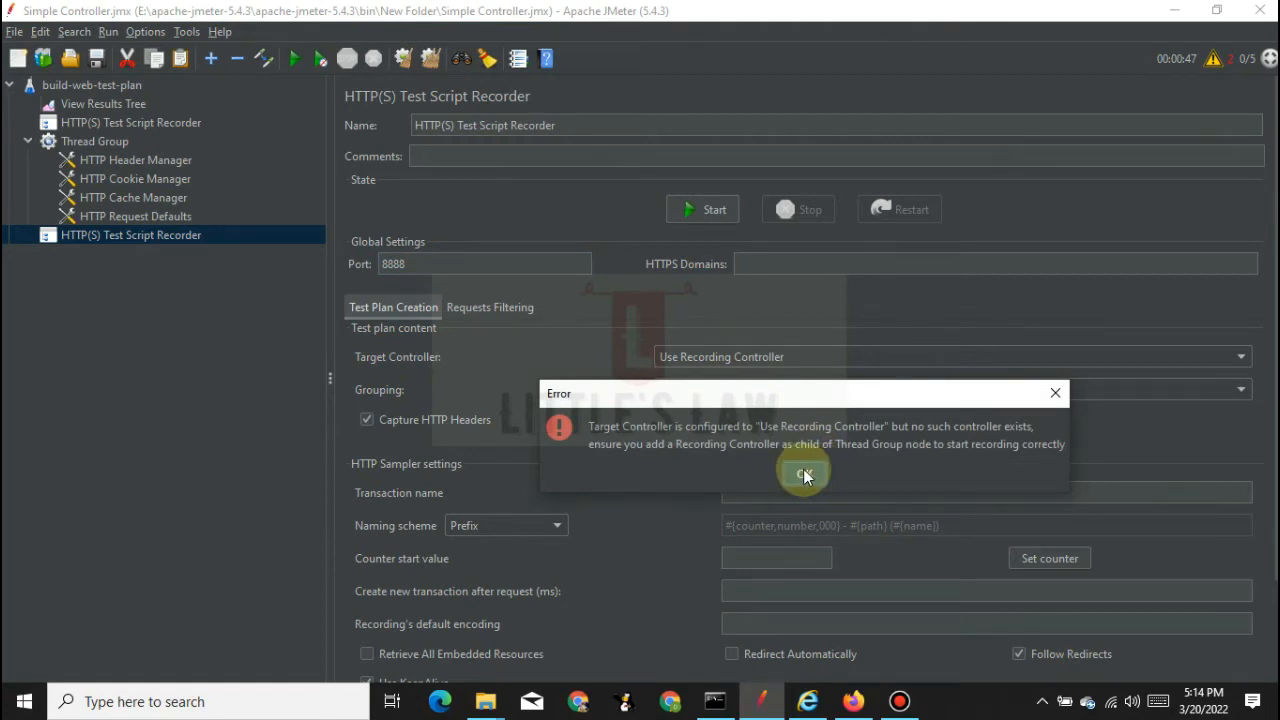
pyautogui.click(803, 474)
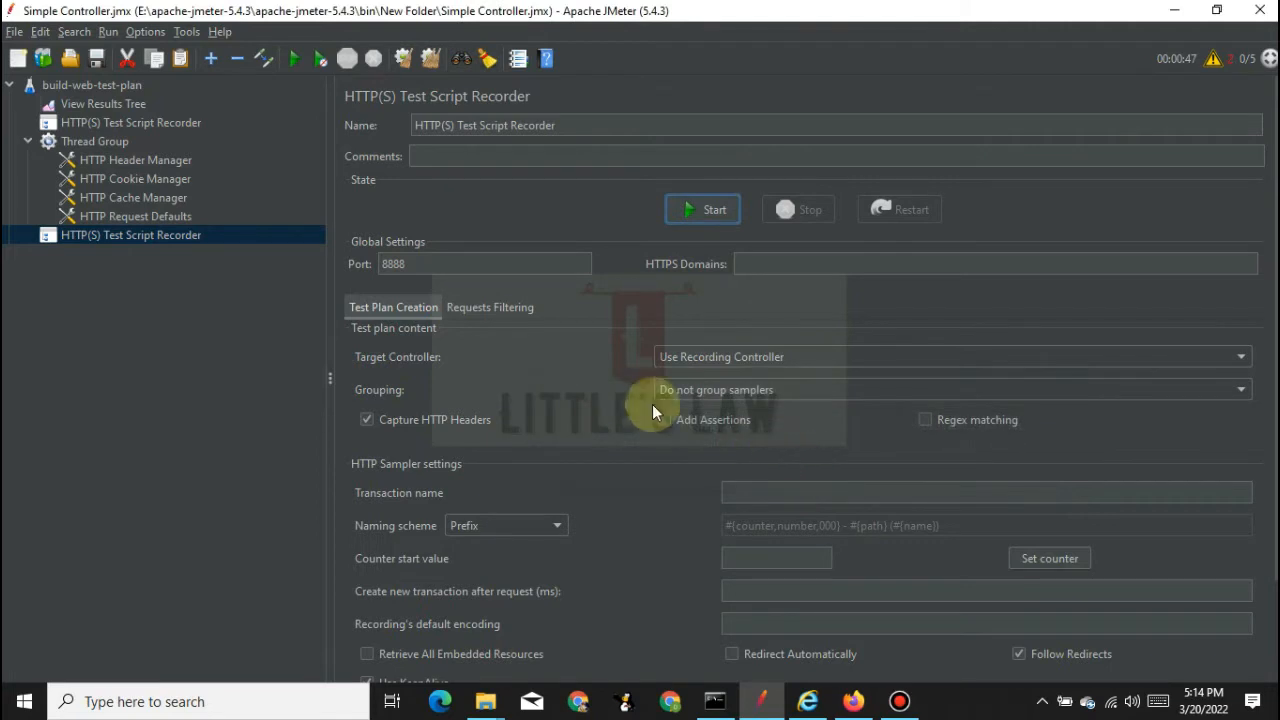
# - Add a Recording Controller logic controller to the Thread Group
pyautogui.click(112, 141)
pyautogui.rightClick(116, 141)
pyautogui.moveTo(145, 150)
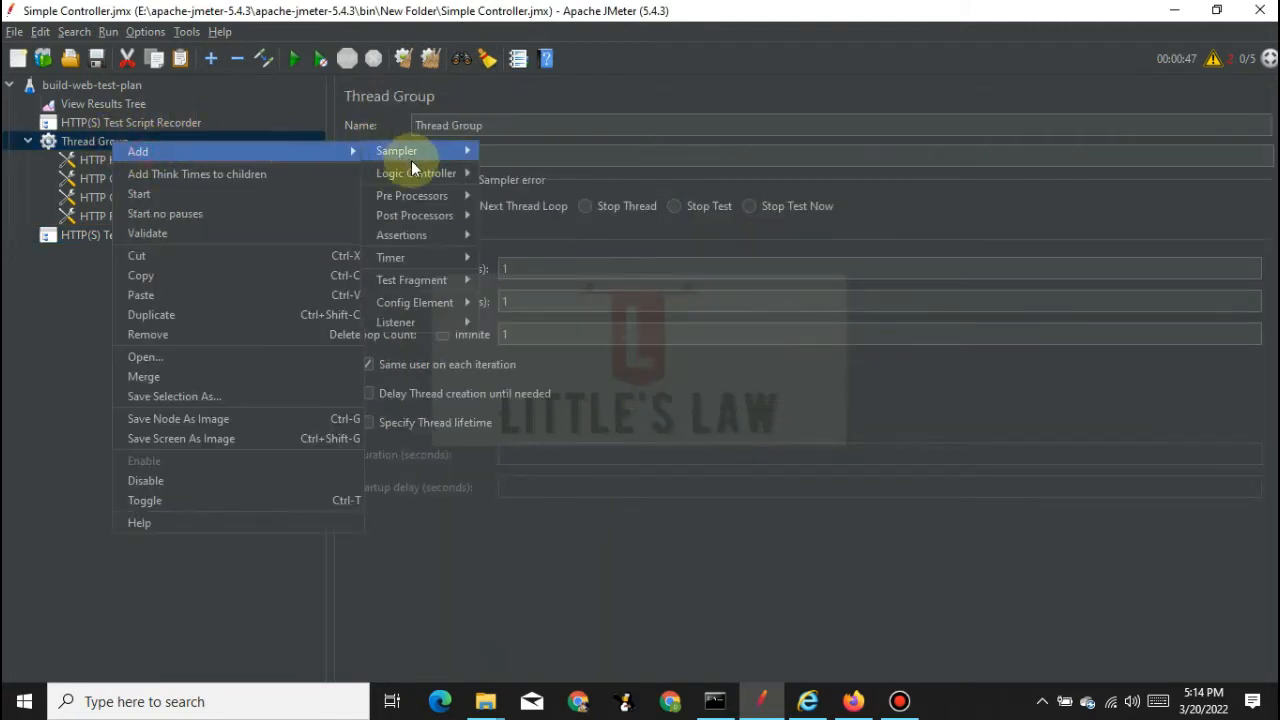
pyautogui.moveTo(422, 150)
pyautogui.moveTo(430, 173)
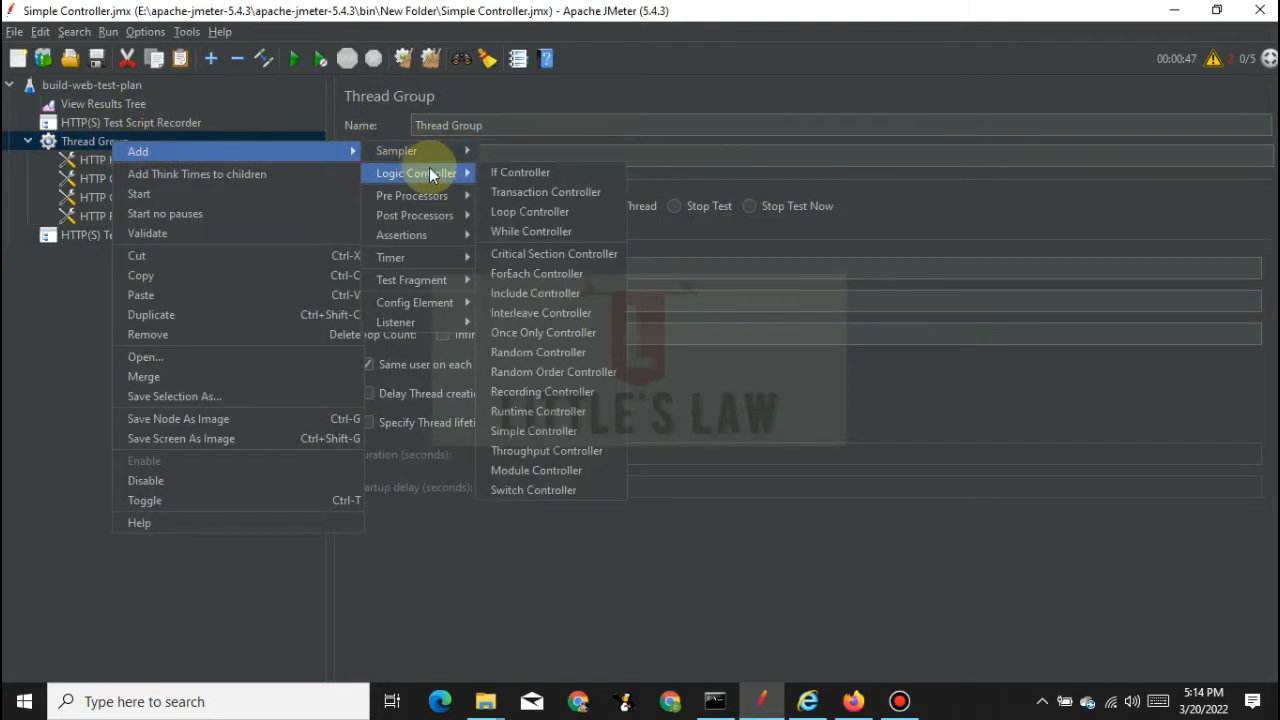
pyautogui.click(541, 391)
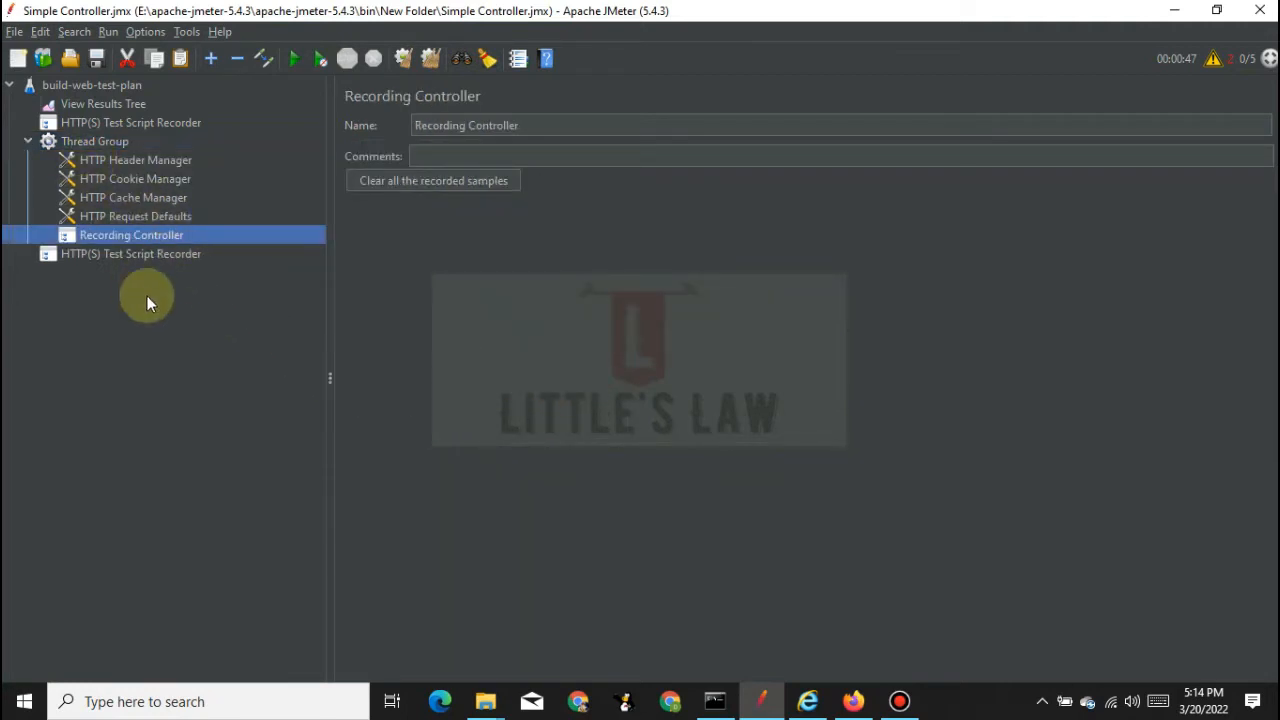
# - Start the HTTP(S) Test Script Recorder, accept the root CA certificate notice and set the transaction name to 01
pyautogui.click(121, 255)
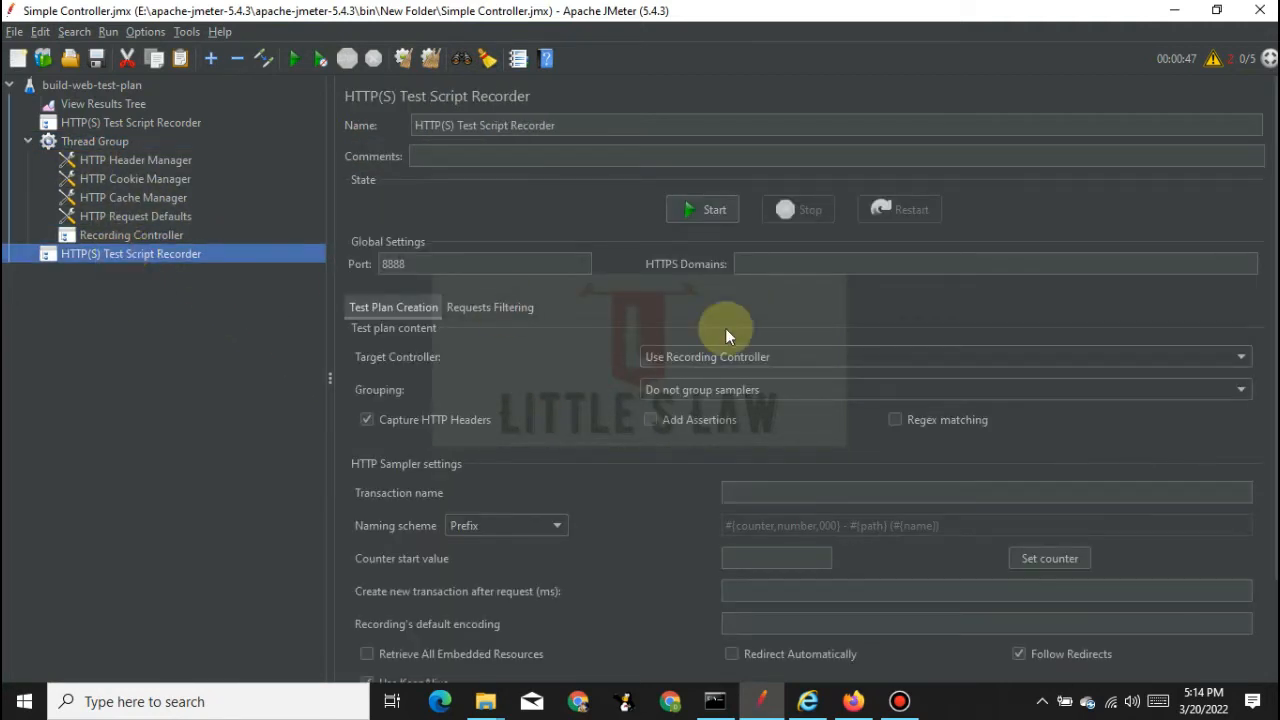
pyautogui.click(700, 211)
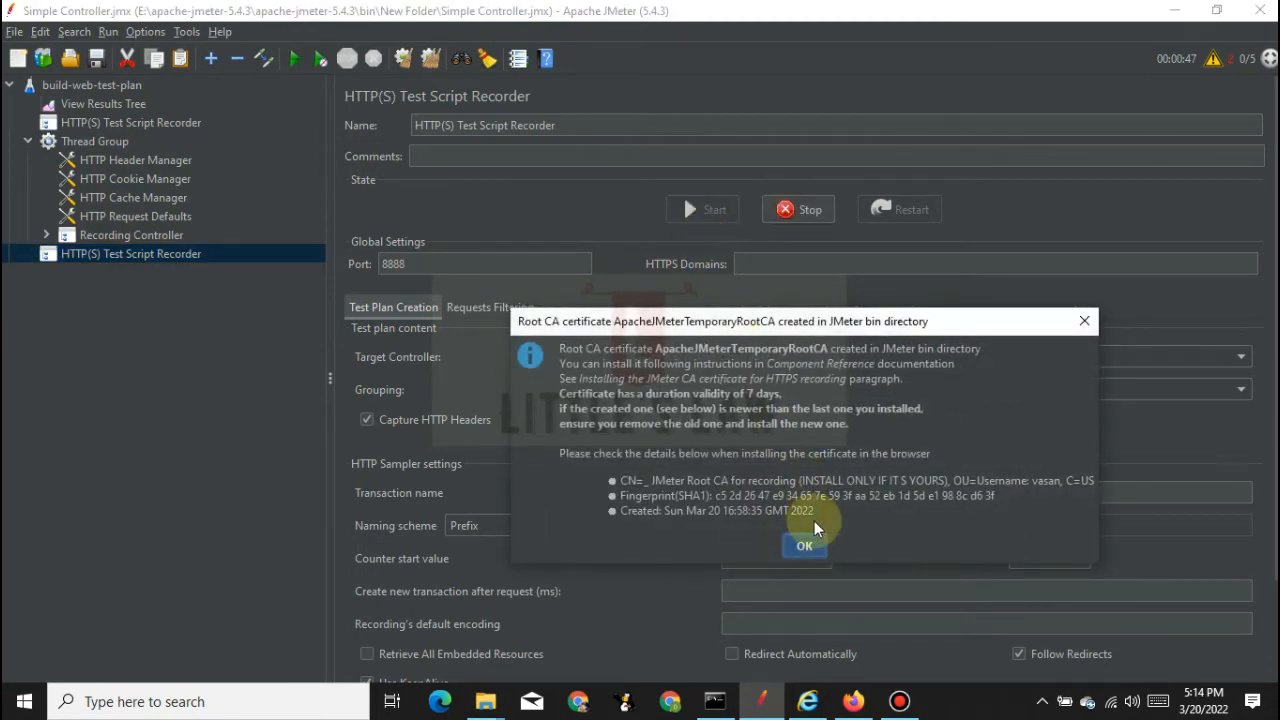
pyautogui.click(805, 546)
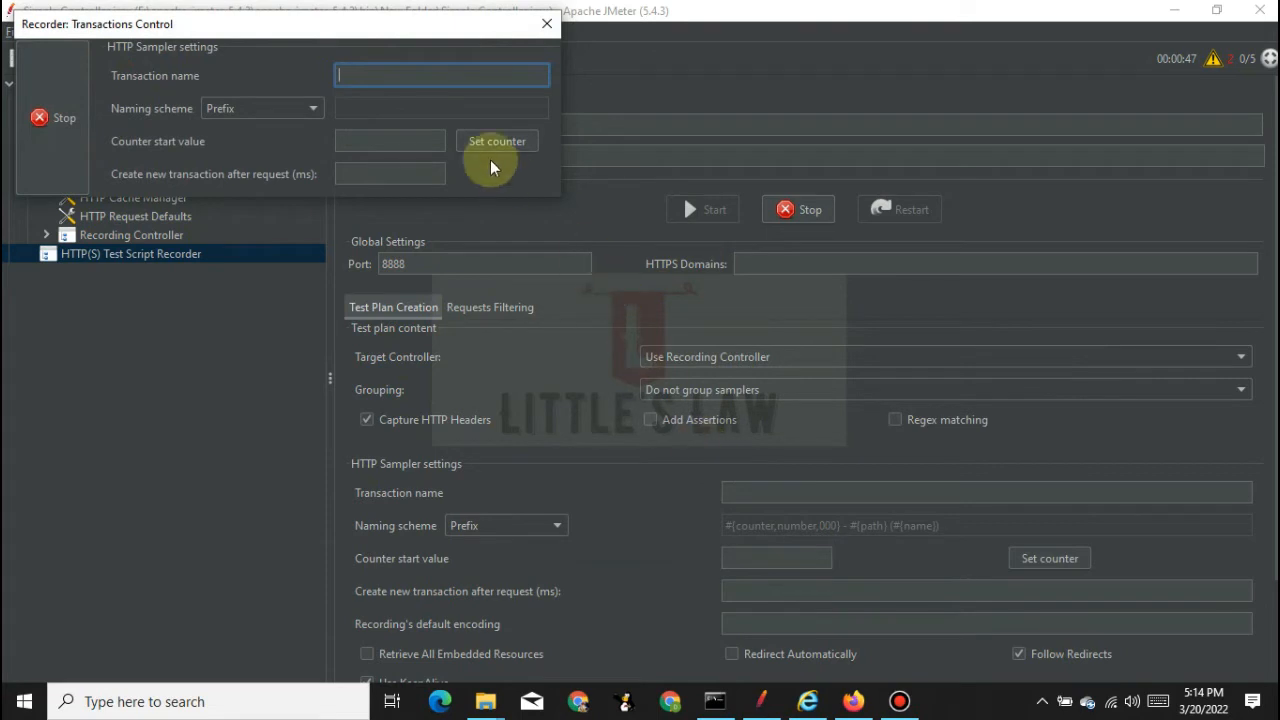
pyautogui.click(399, 75)
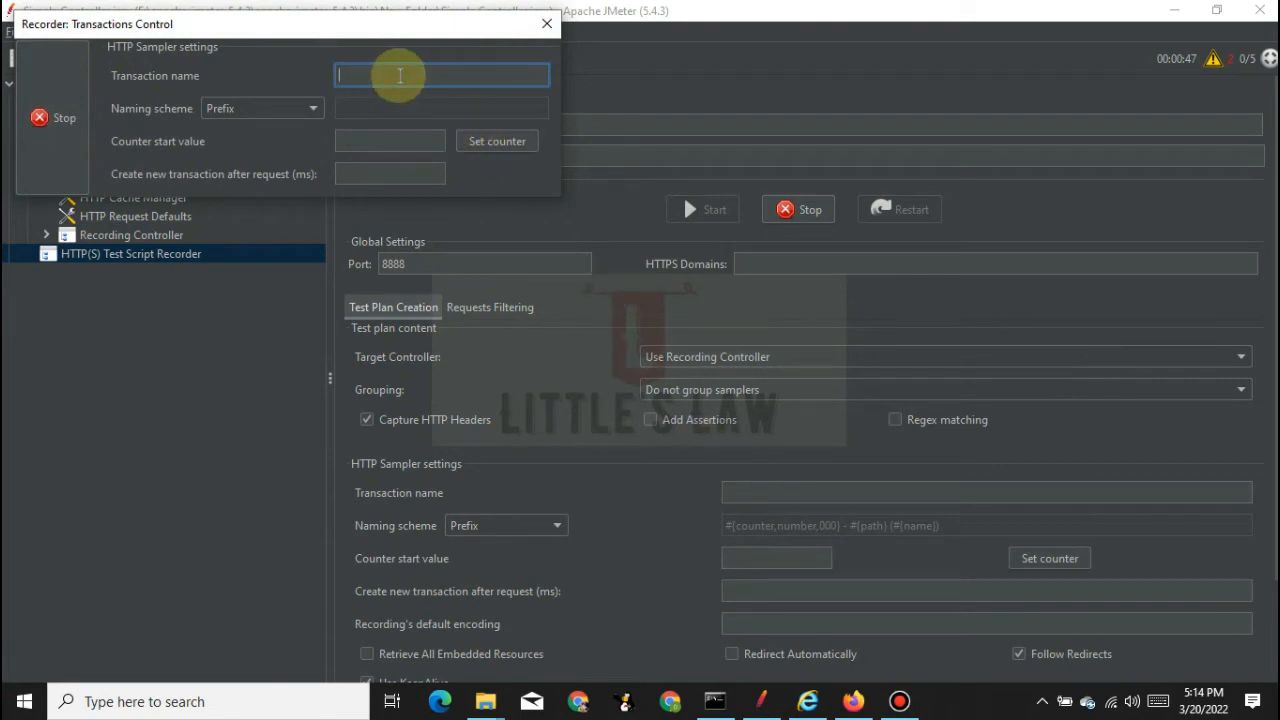
pyautogui.write('01')
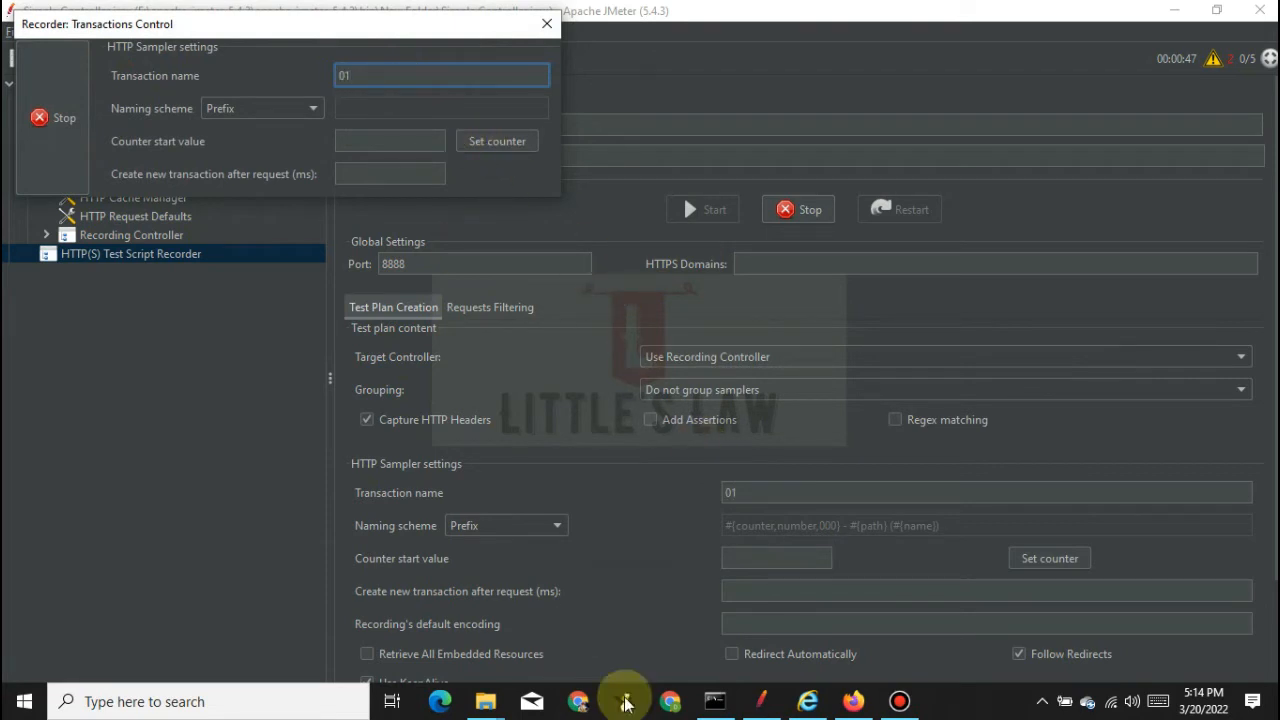
pyautogui.moveTo(772, 708)
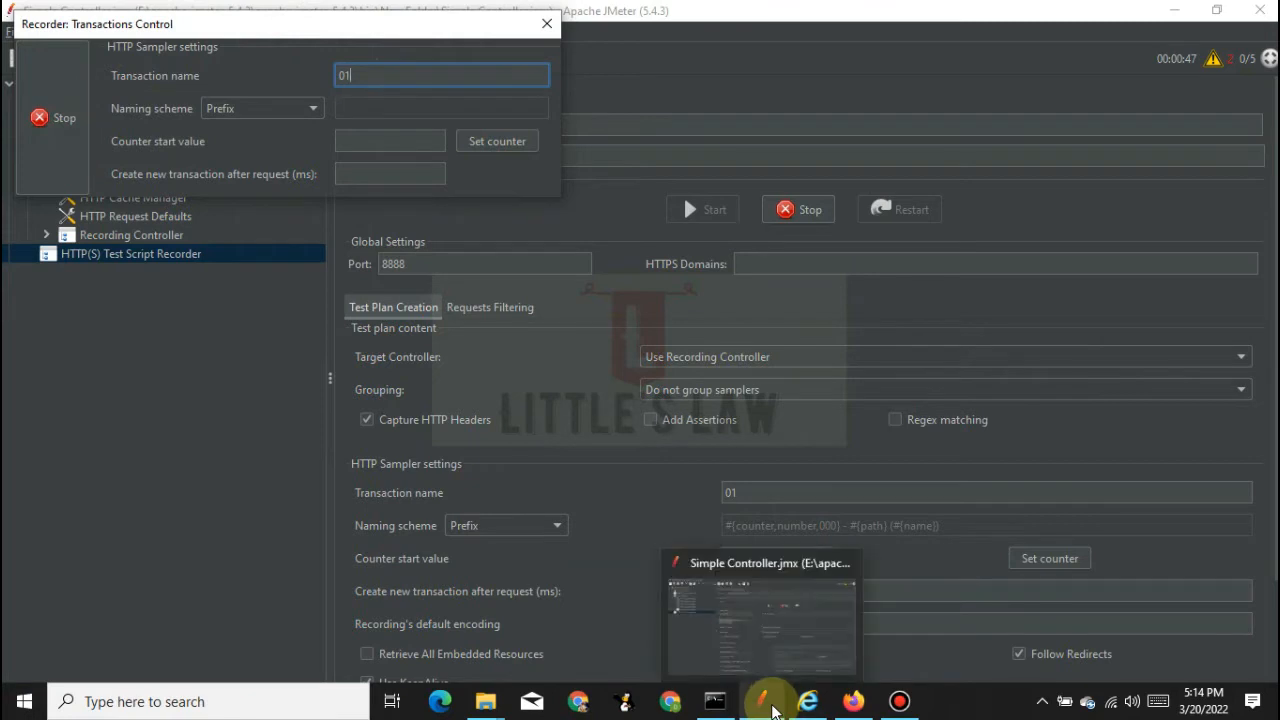
pyautogui.click(853, 701)
pyautogui.click(421, 29)
pyautogui.moveTo(433, 85); pyautogui.dragTo(488, 389)
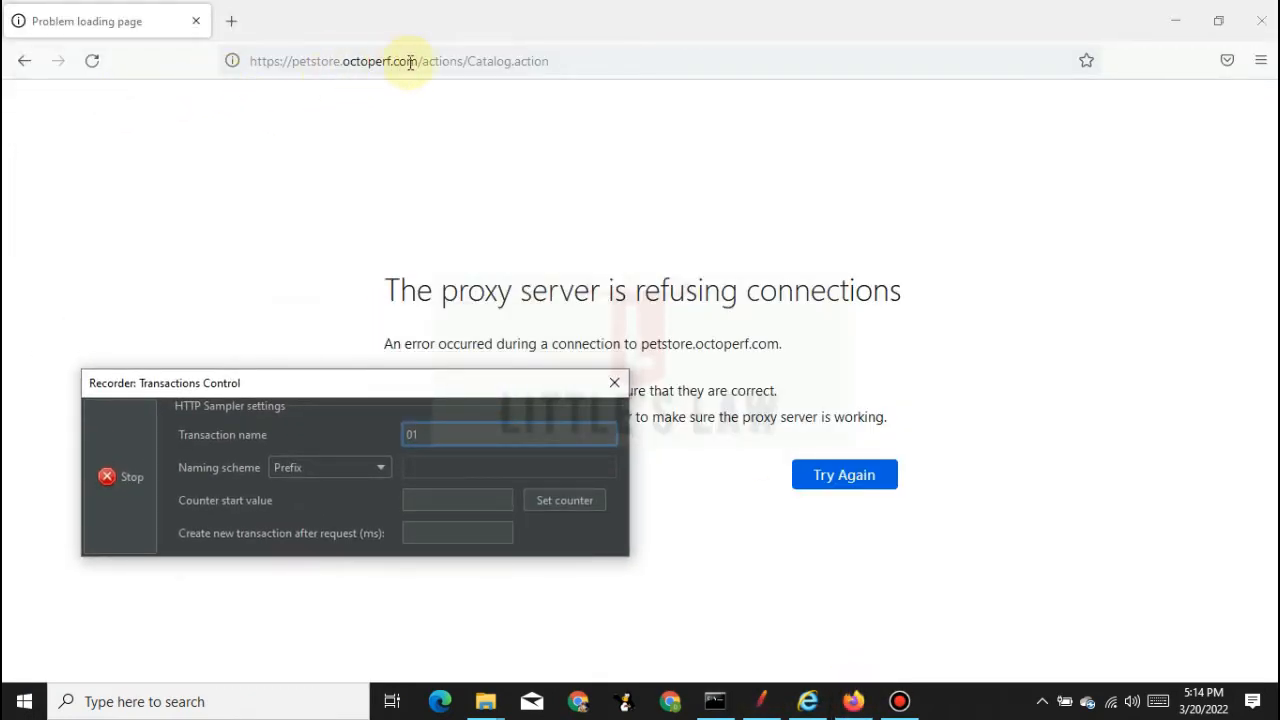
pyautogui.moveTo(421, 61); pyautogui.dragTo(689, 50)
pyautogui.press('BackSpace')
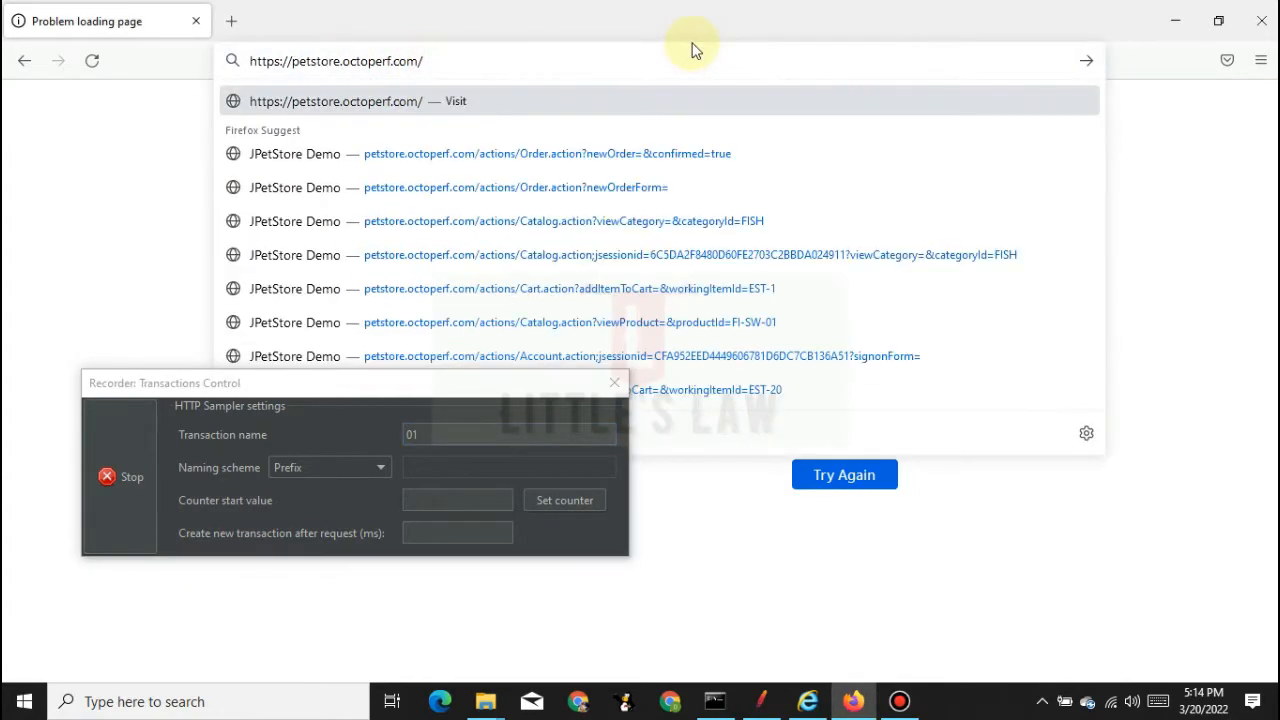
pyautogui.press('Return')
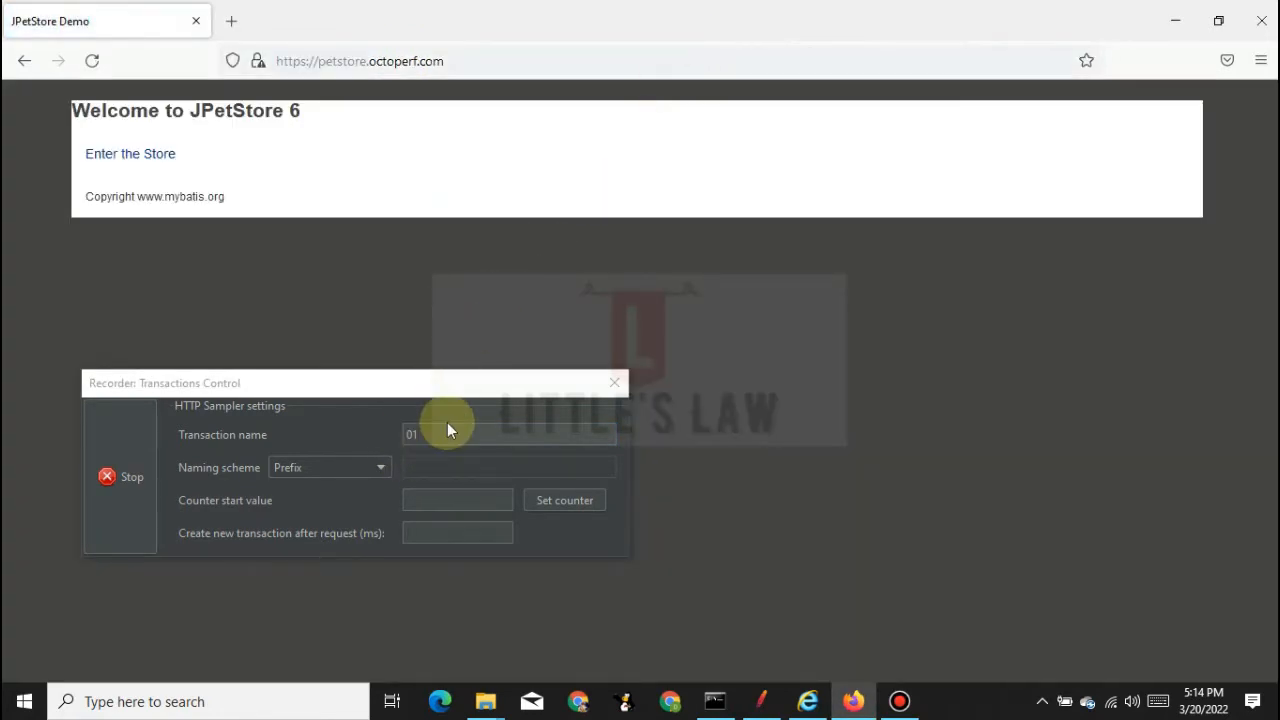
# - Set the recorder's transaction name to 02 and enter the JPetStore from its welcome page
pyautogui.click(410, 434)
pyautogui.press('BackSpace')
pyautogui.write('2')
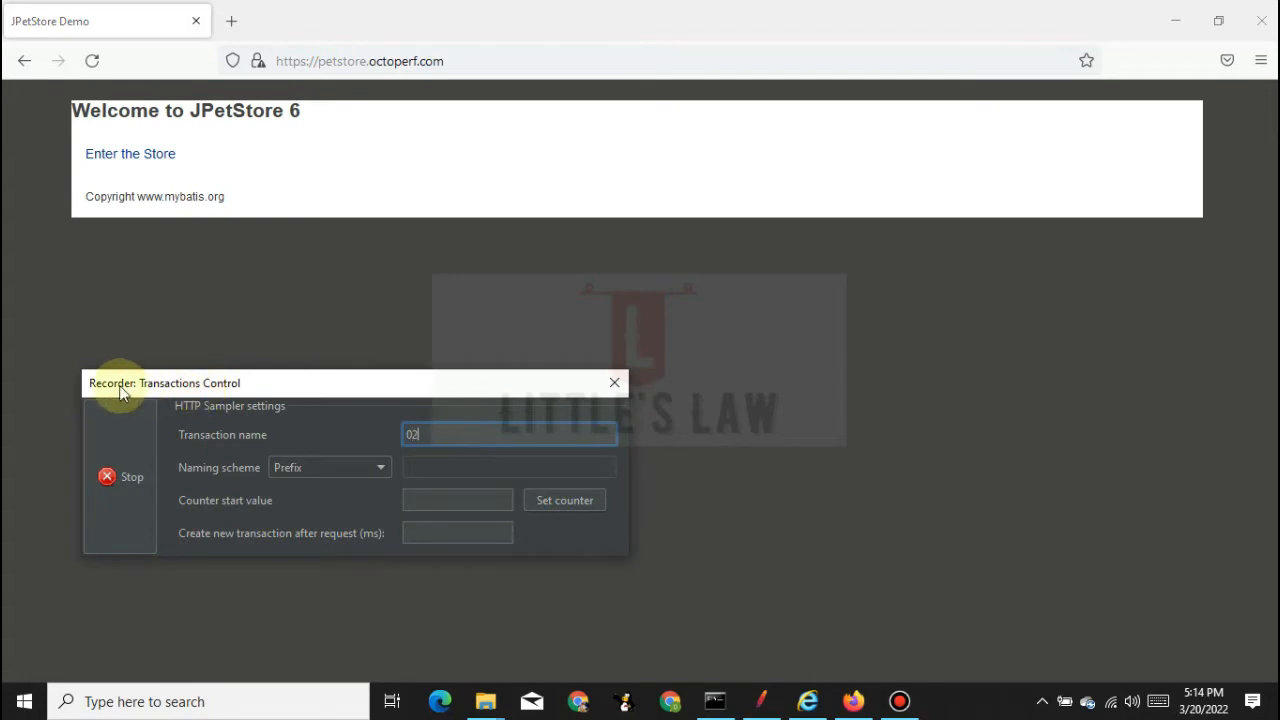
pyautogui.click(130, 155)
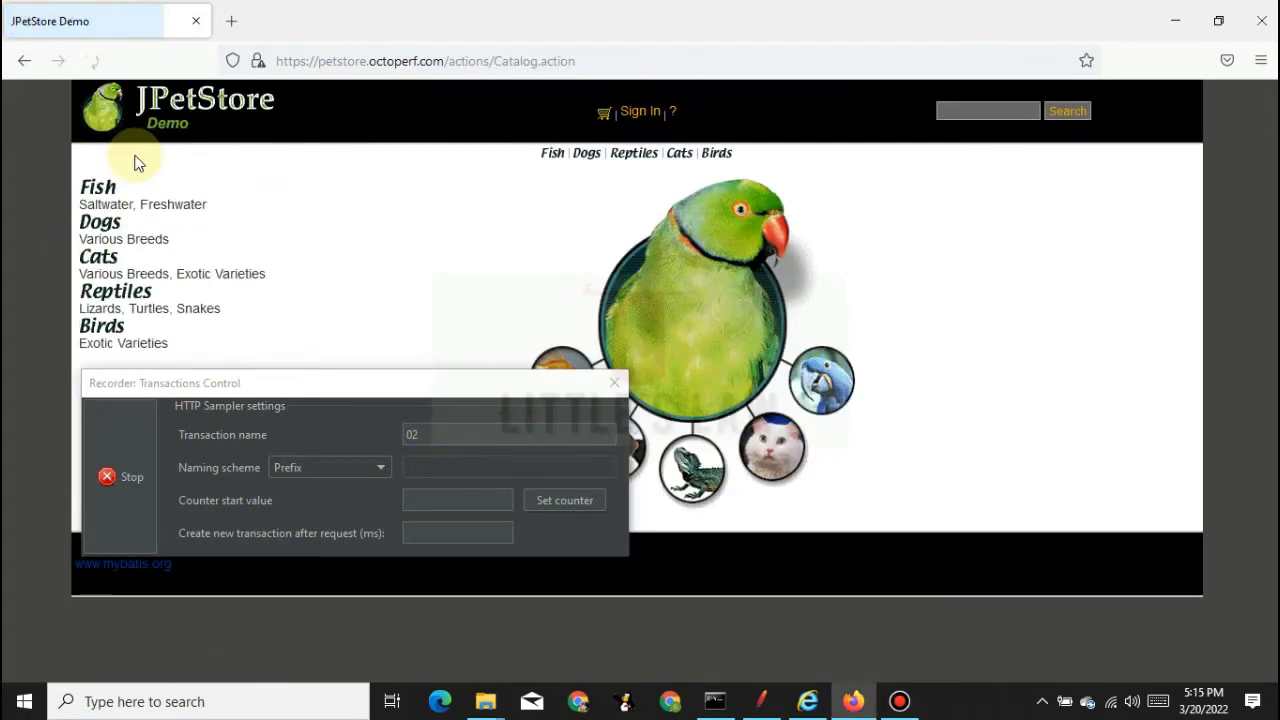
# - Set the recorder's transaction name to 03 and open the store's Fish category
pyautogui.click(323, 435)
pyautogui.write('03')
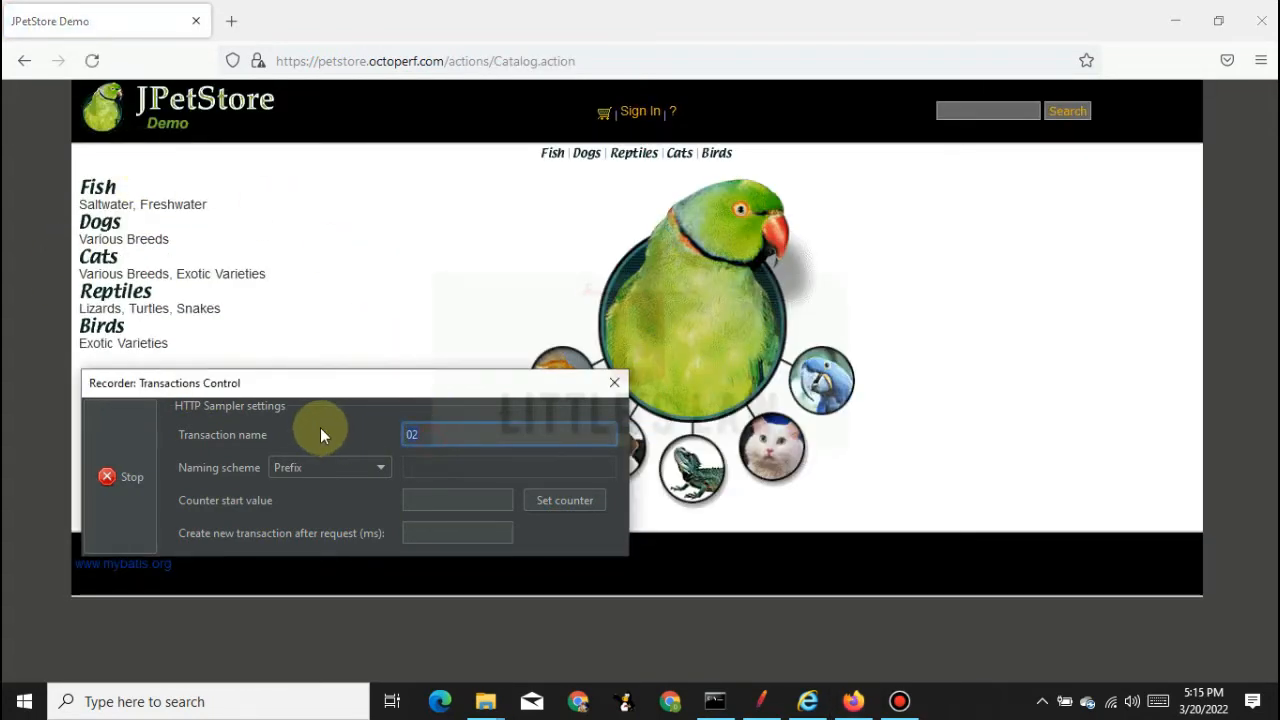
pyautogui.click(113, 203)
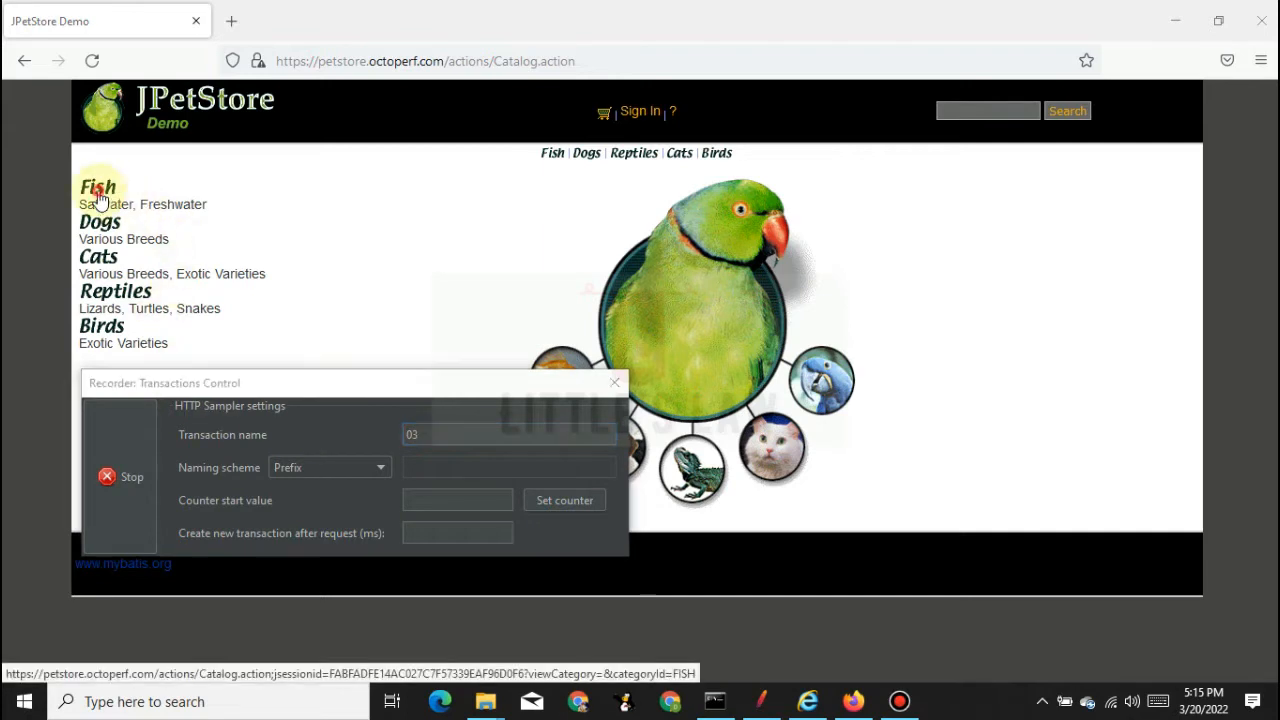
# - Set the recorder's transaction name to 04 and open the Angelfish product FI-SW-01
pyautogui.click(435, 434)
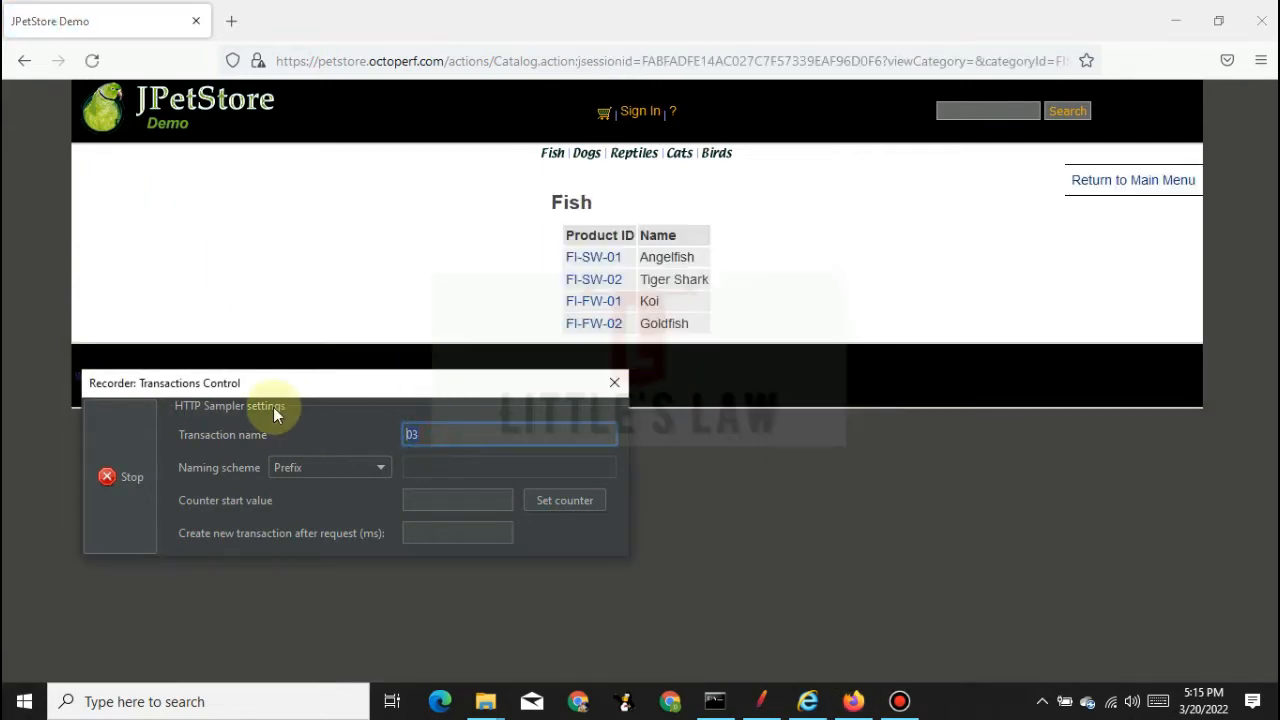
pyautogui.write('04')
pyautogui.click(592, 262)
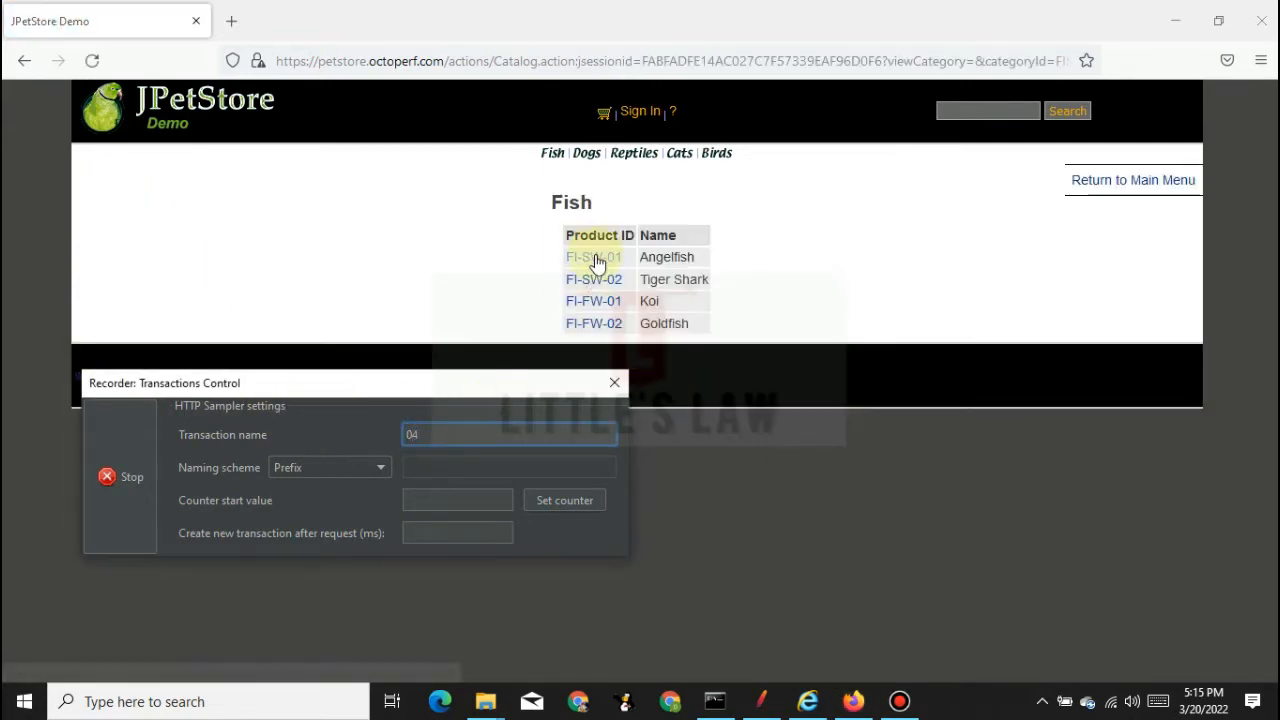
# - Set the recorder's transaction name to 05 and return from the Angelfish page to the Fish category
pyautogui.click(473, 437)
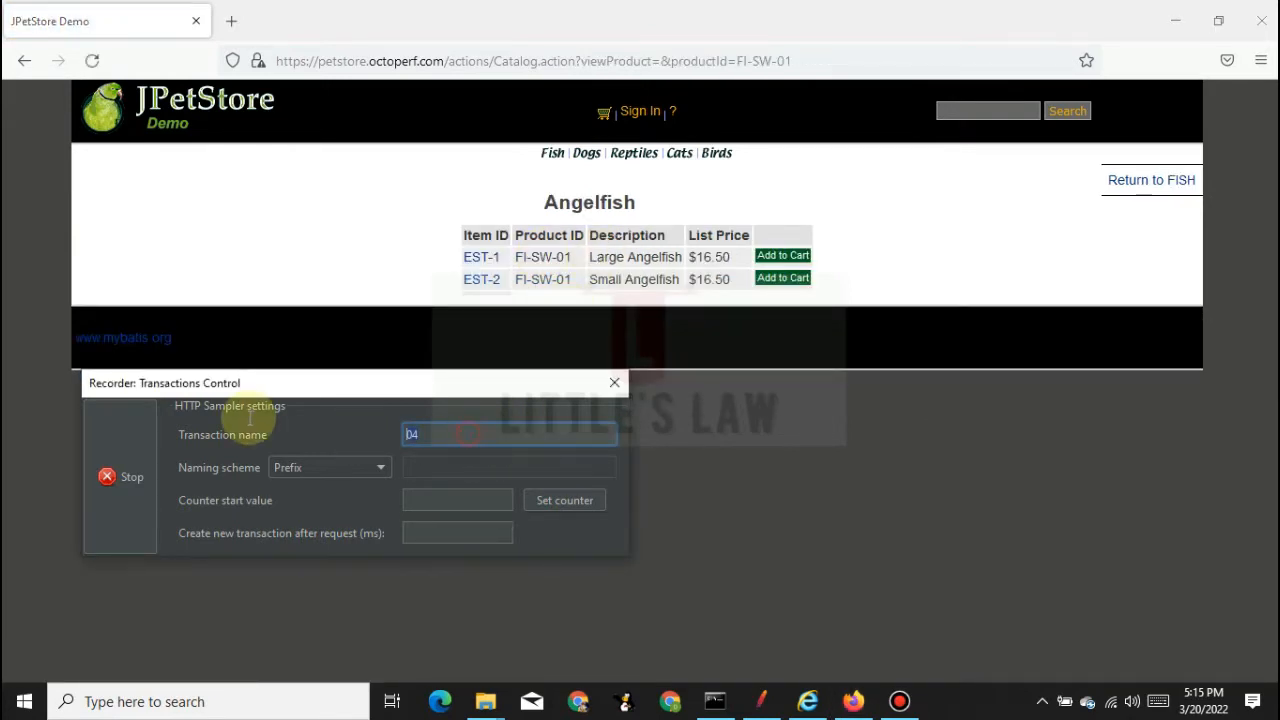
pyautogui.write('05')
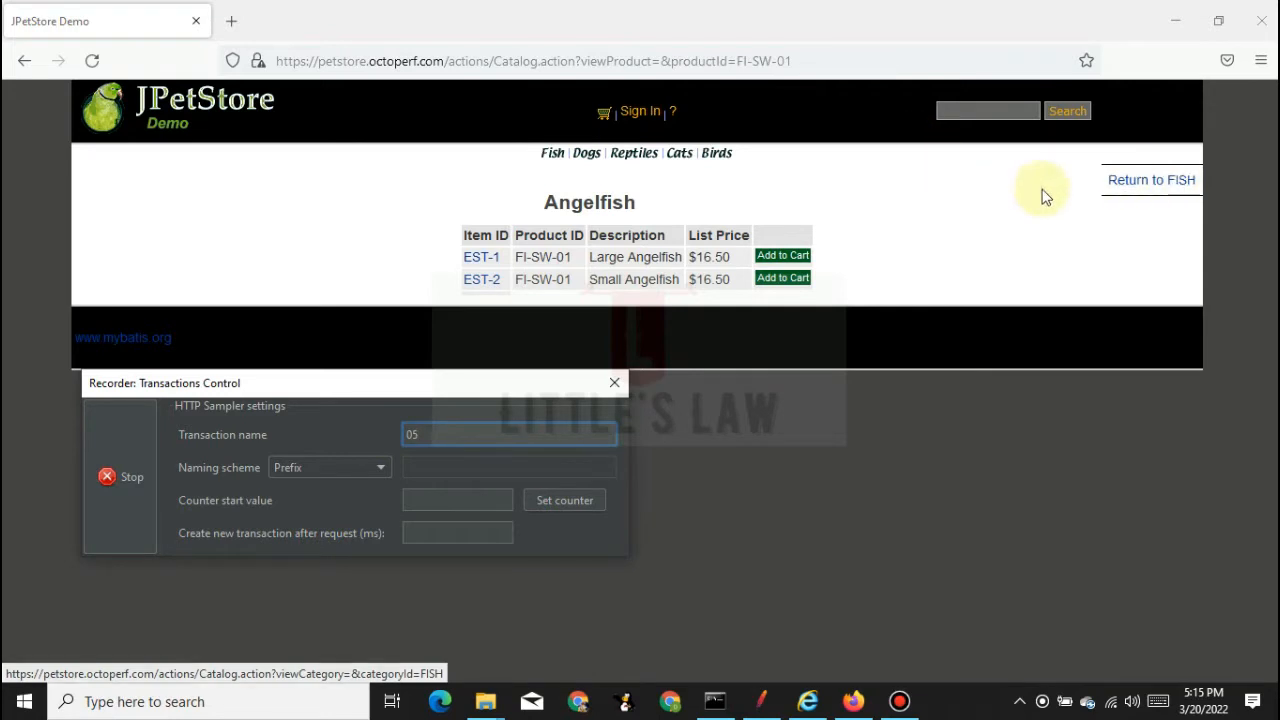
pyautogui.click(1153, 190)
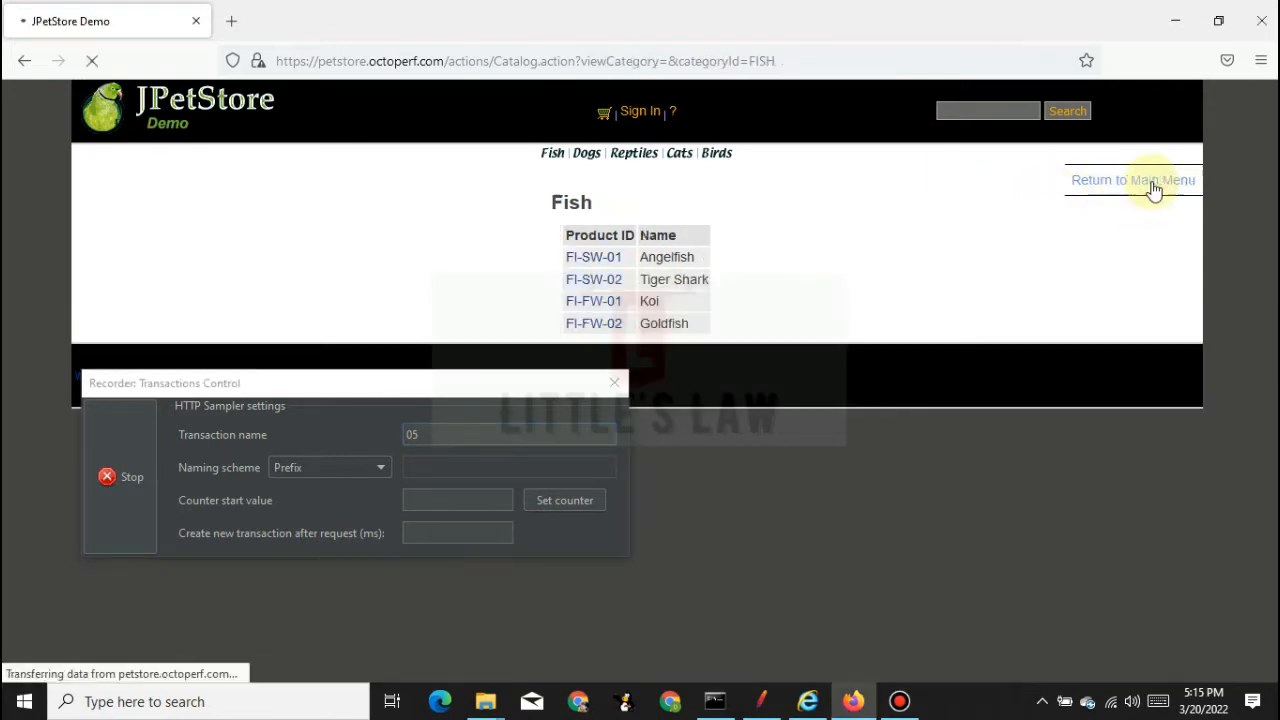
# - Set the recorder's transaction name to 06 and return from the Fish category to the store's main menu
pyautogui.click(433, 437)
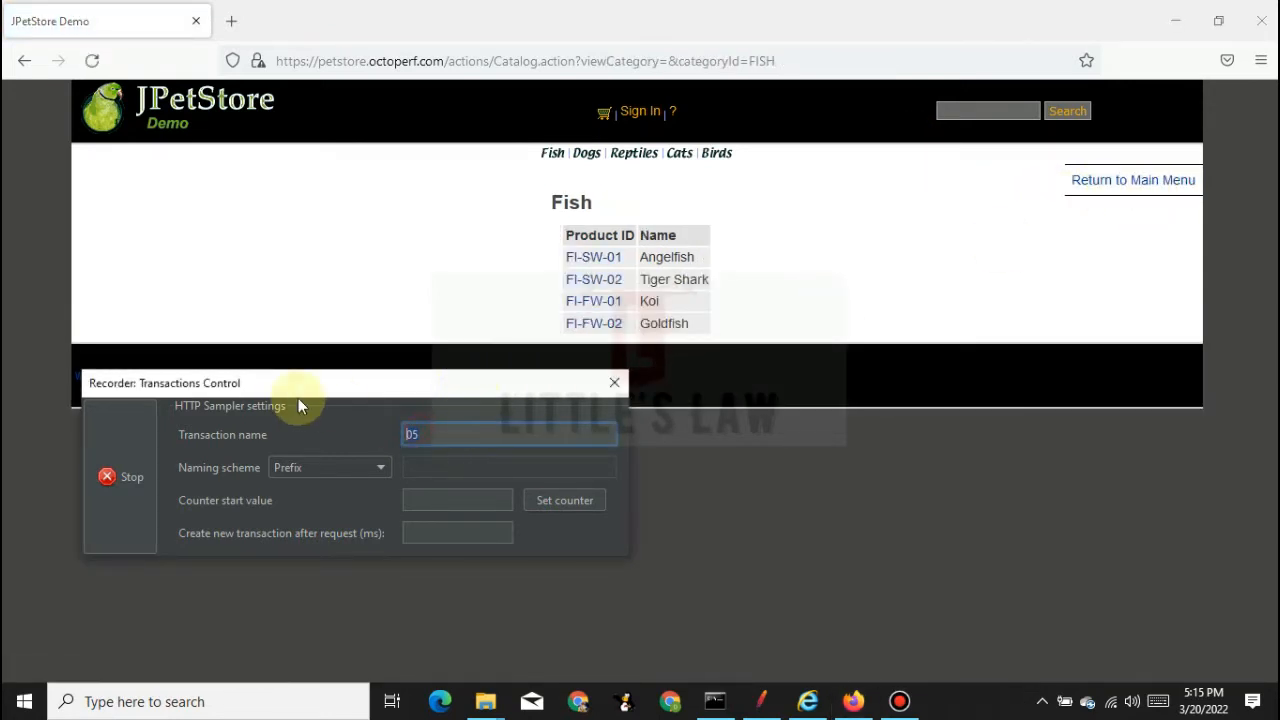
pyautogui.press('BackSpace')
pyautogui.write('6')
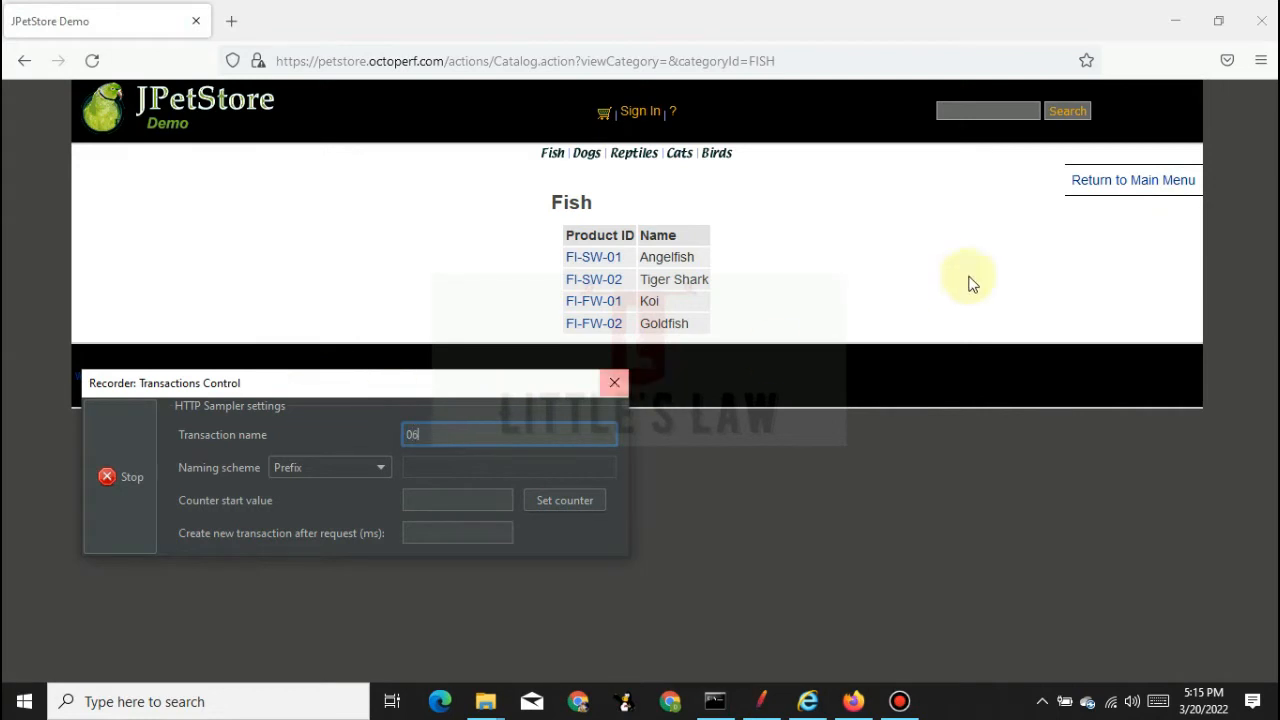
pyautogui.click(1157, 181)
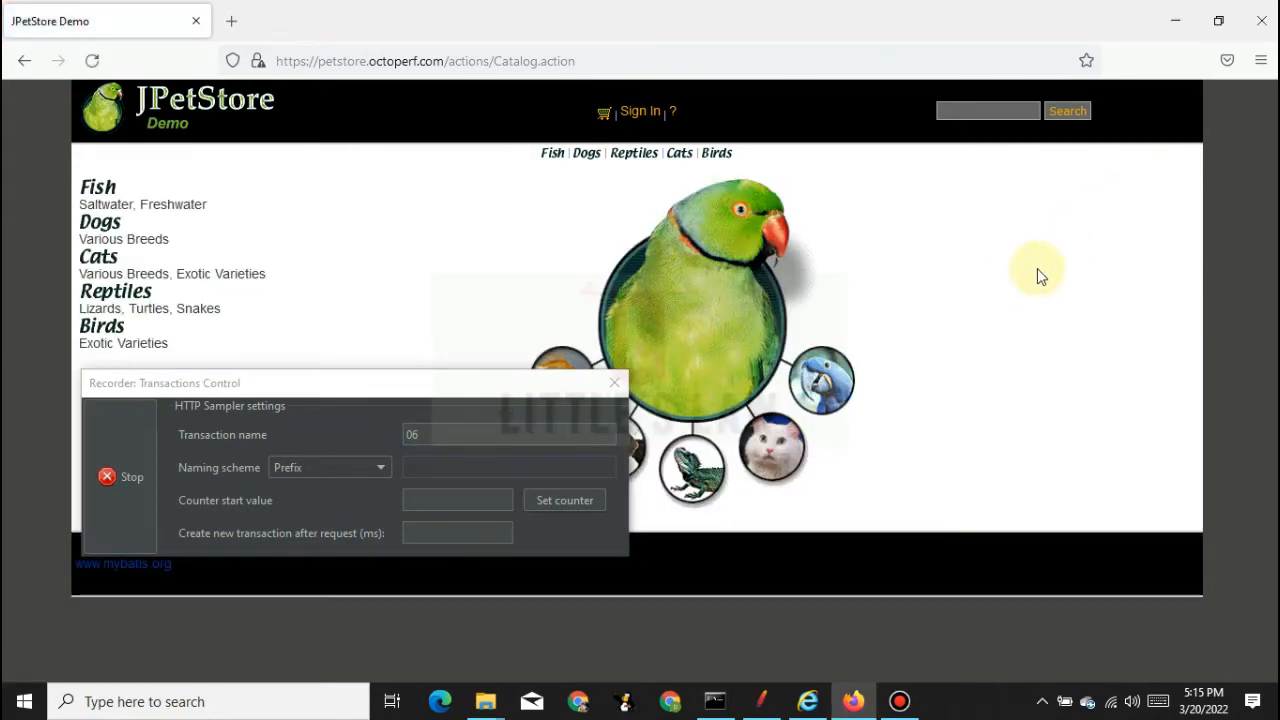
# - Stop the script recording, switch to JMeter and expand the Recording Controller in the test plan tree
pyautogui.click(108, 477)
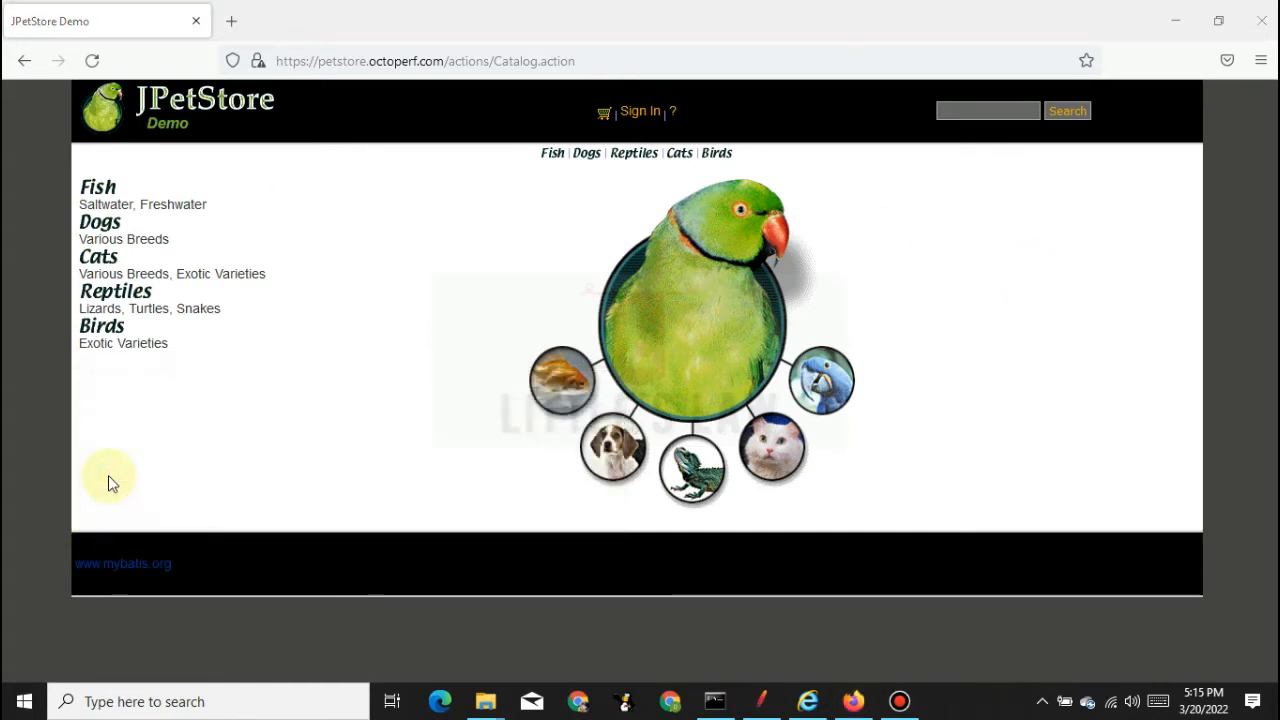
pyautogui.click(768, 703)
pyautogui.click(47, 235)
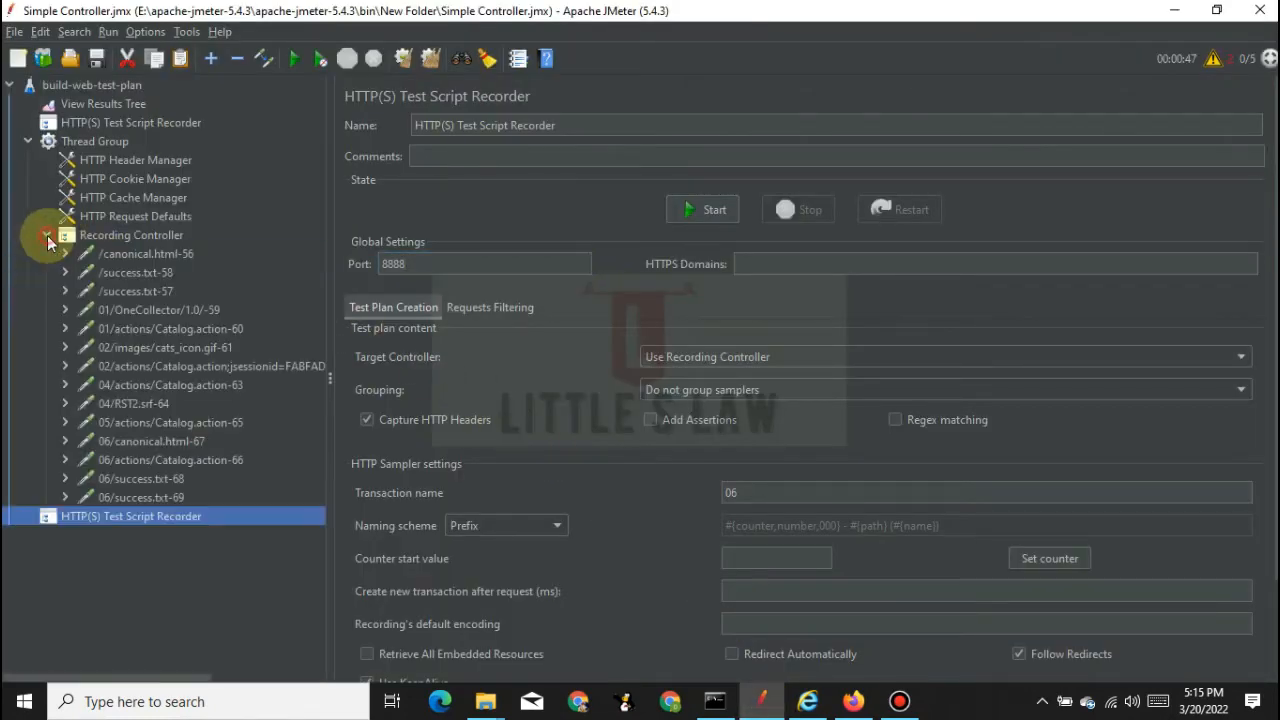
# - Review the recorded HTTP requests under the Recording Controller, checking their transaction prefixes, servers, paths and parameters
pyautogui.click(121, 256)
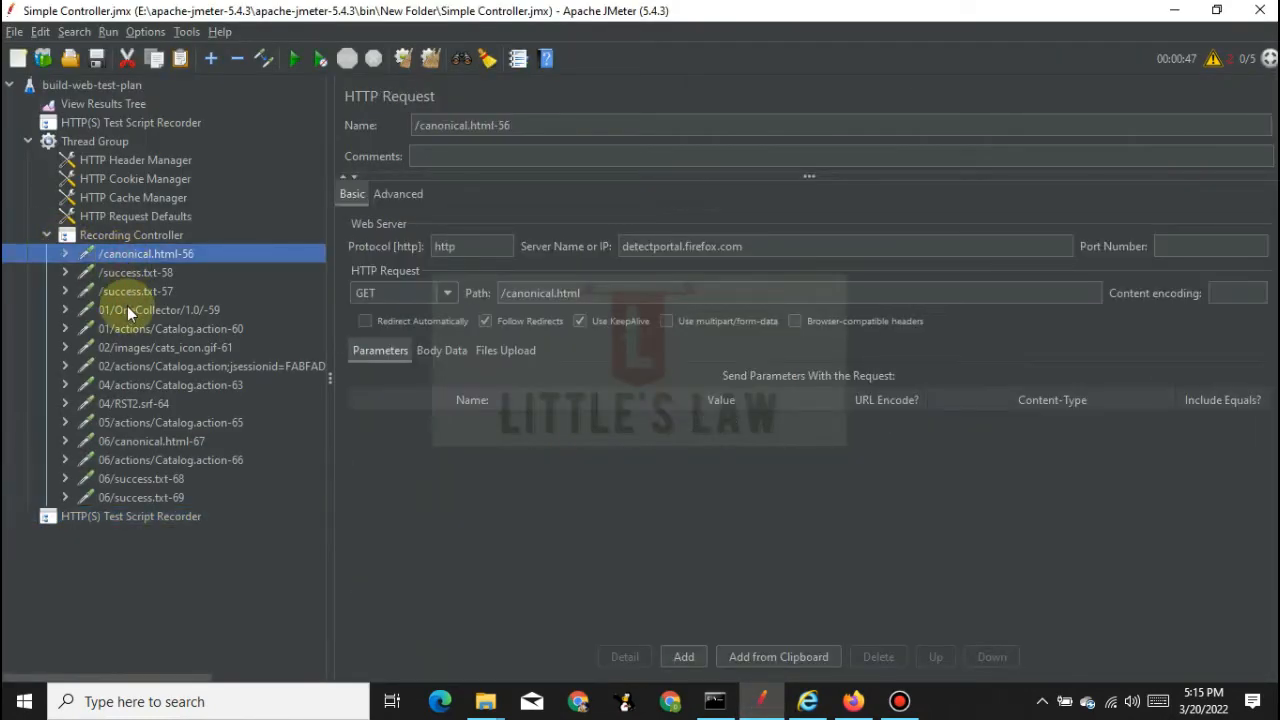
pyautogui.click(127, 313)
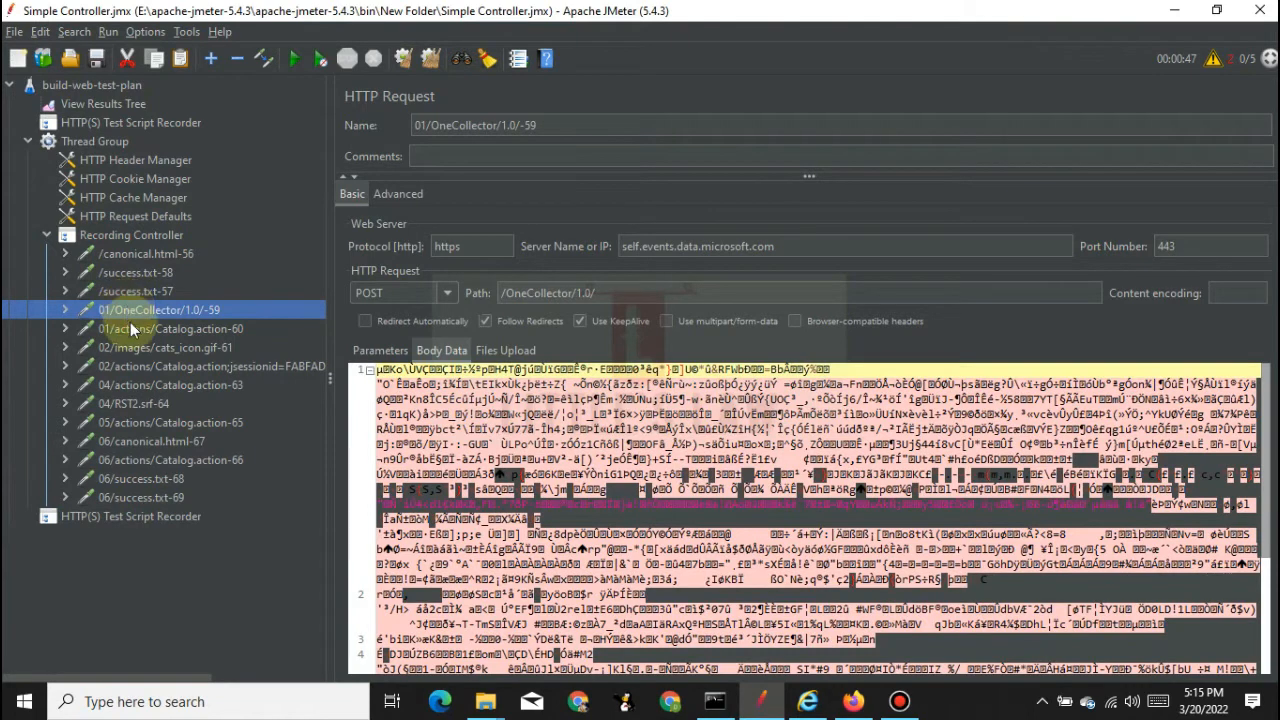
pyautogui.click(130, 329)
pyautogui.click(134, 347)
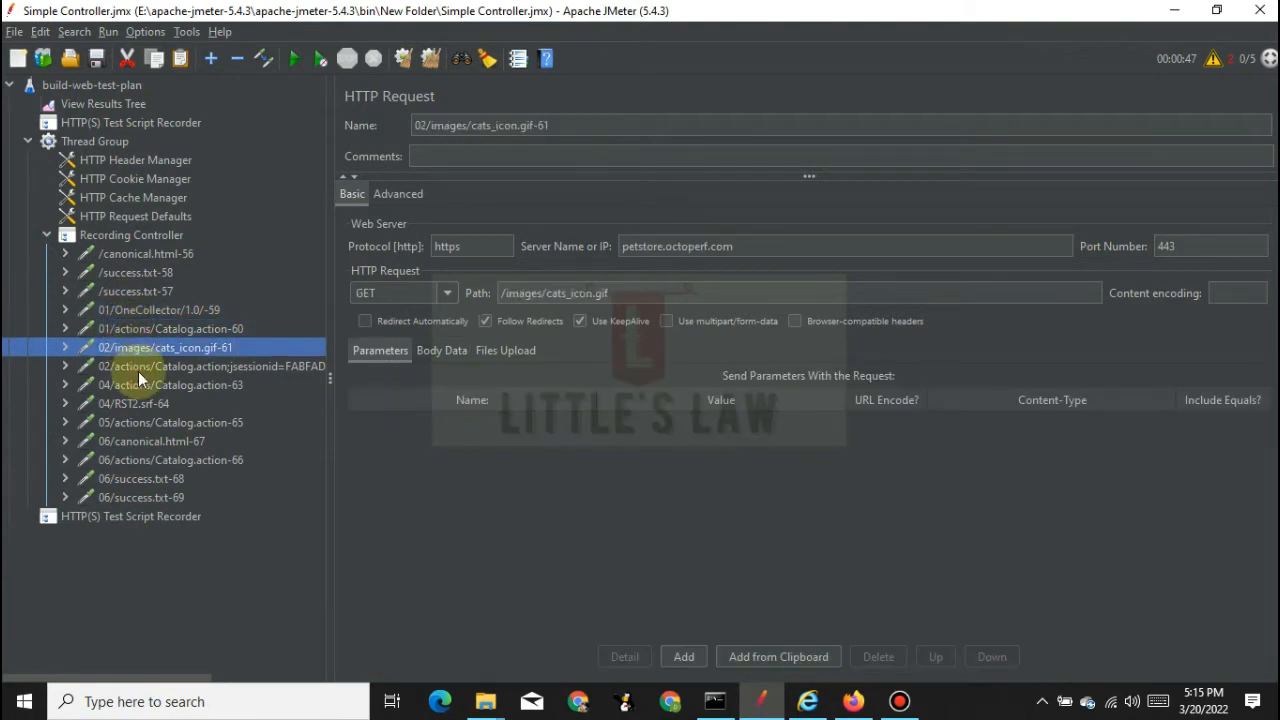
pyautogui.click(140, 368)
pyautogui.click(144, 382)
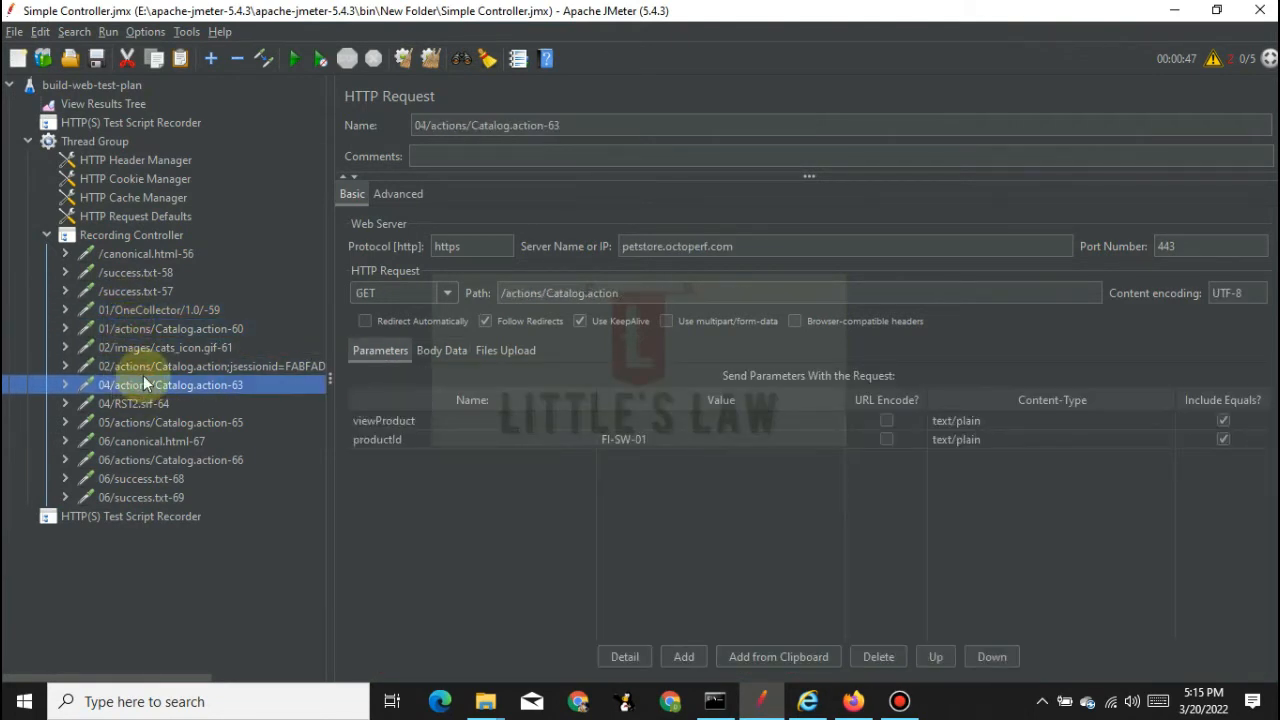
pyautogui.click(149, 369)
pyautogui.click(149, 352)
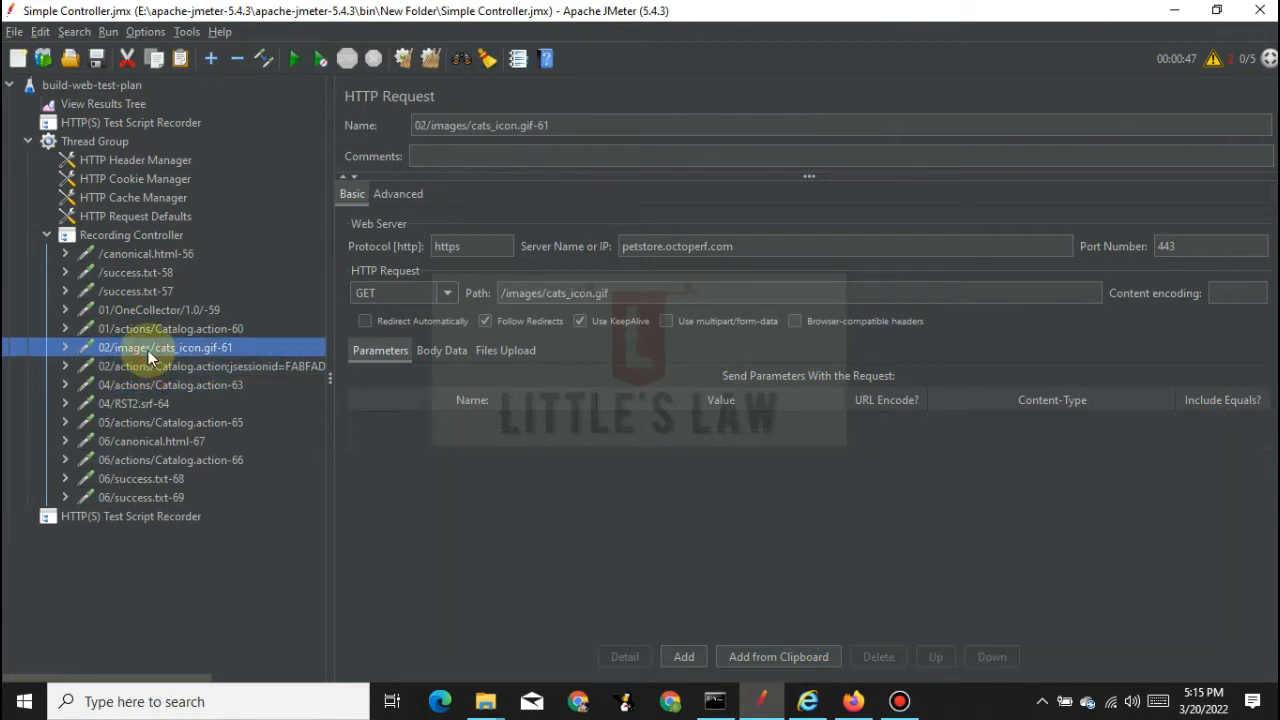
pyautogui.click(168, 366)
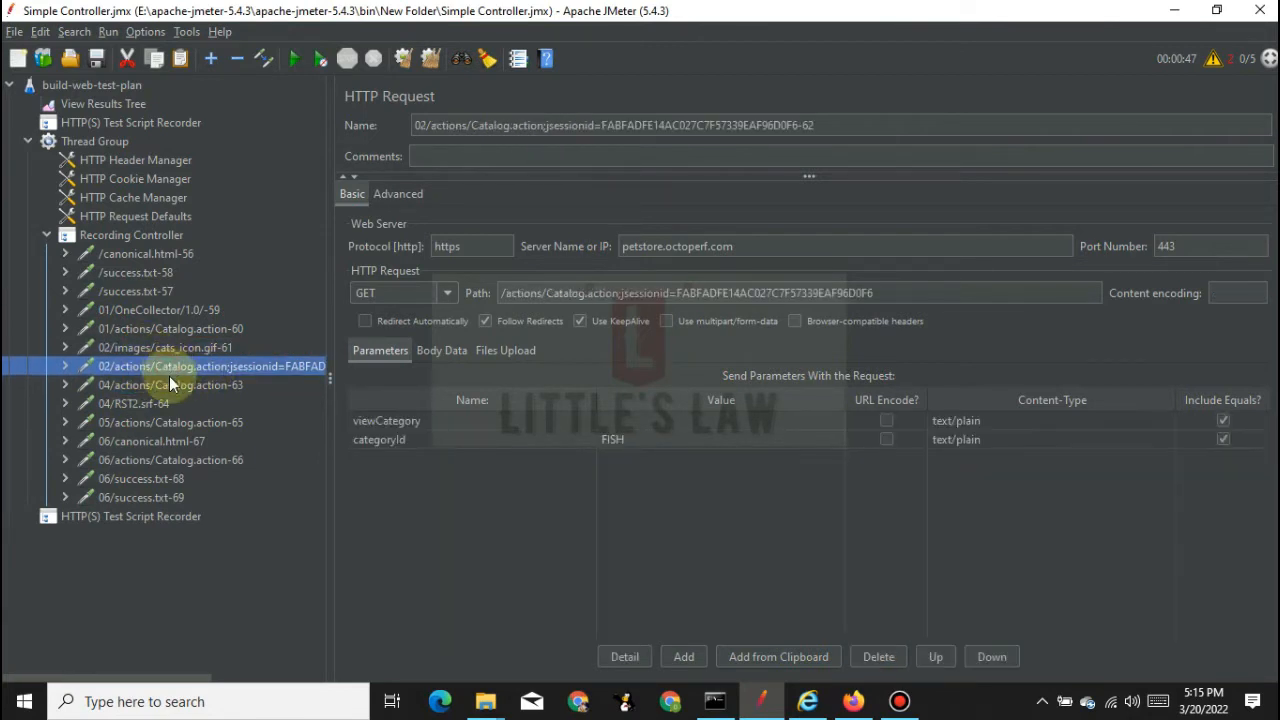
pyautogui.click(169, 390)
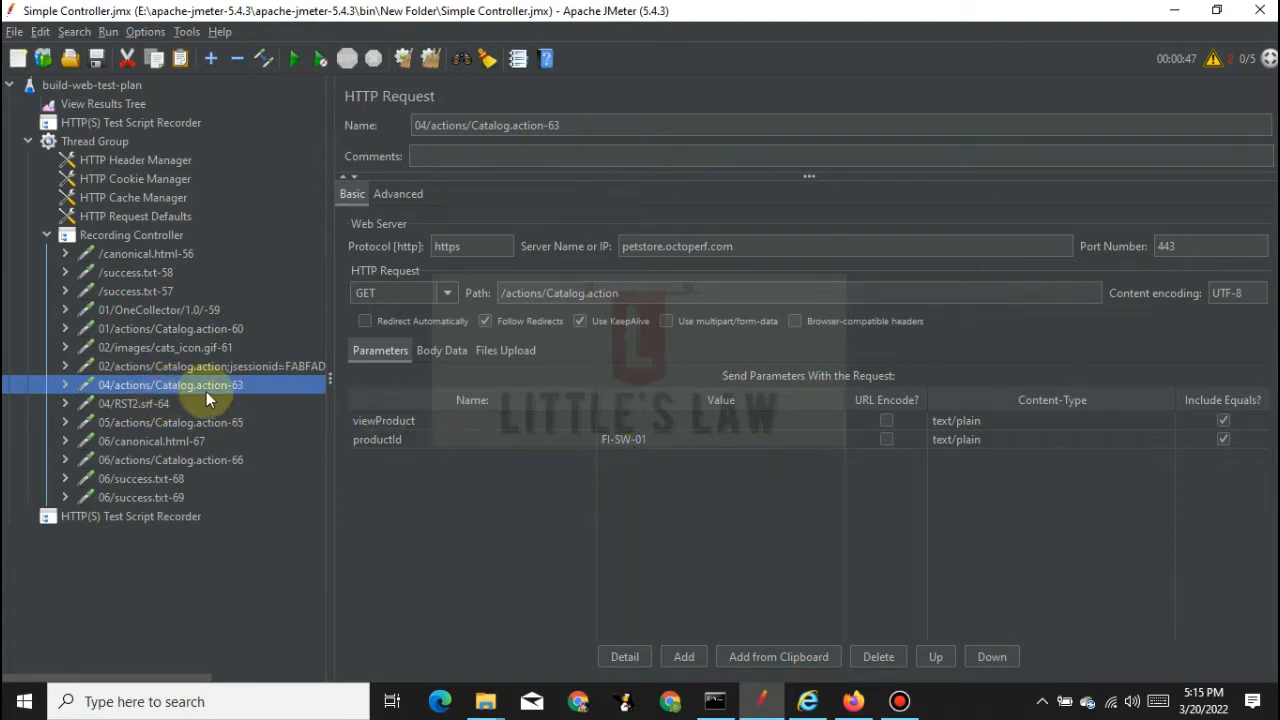
pyautogui.click(148, 406)
pyautogui.click(155, 425)
pyautogui.click(157, 443)
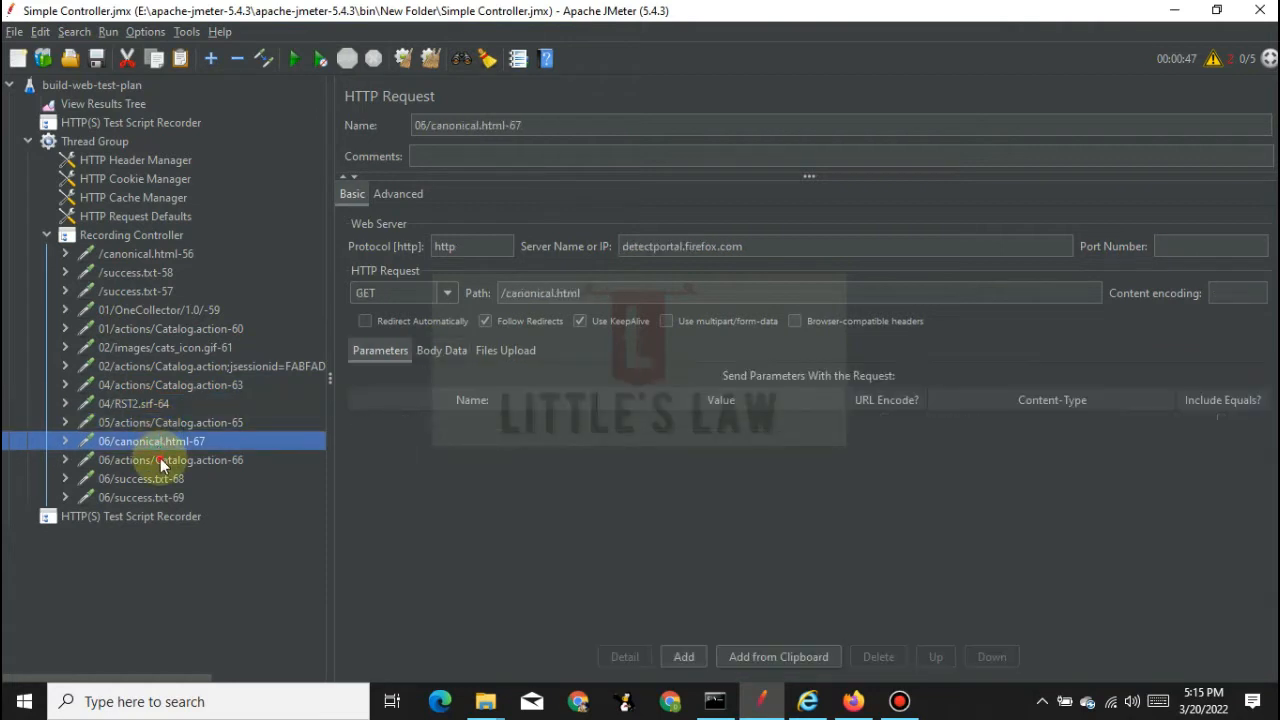
pyautogui.click(151, 462)
pyautogui.click(149, 476)
pyautogui.click(147, 491)
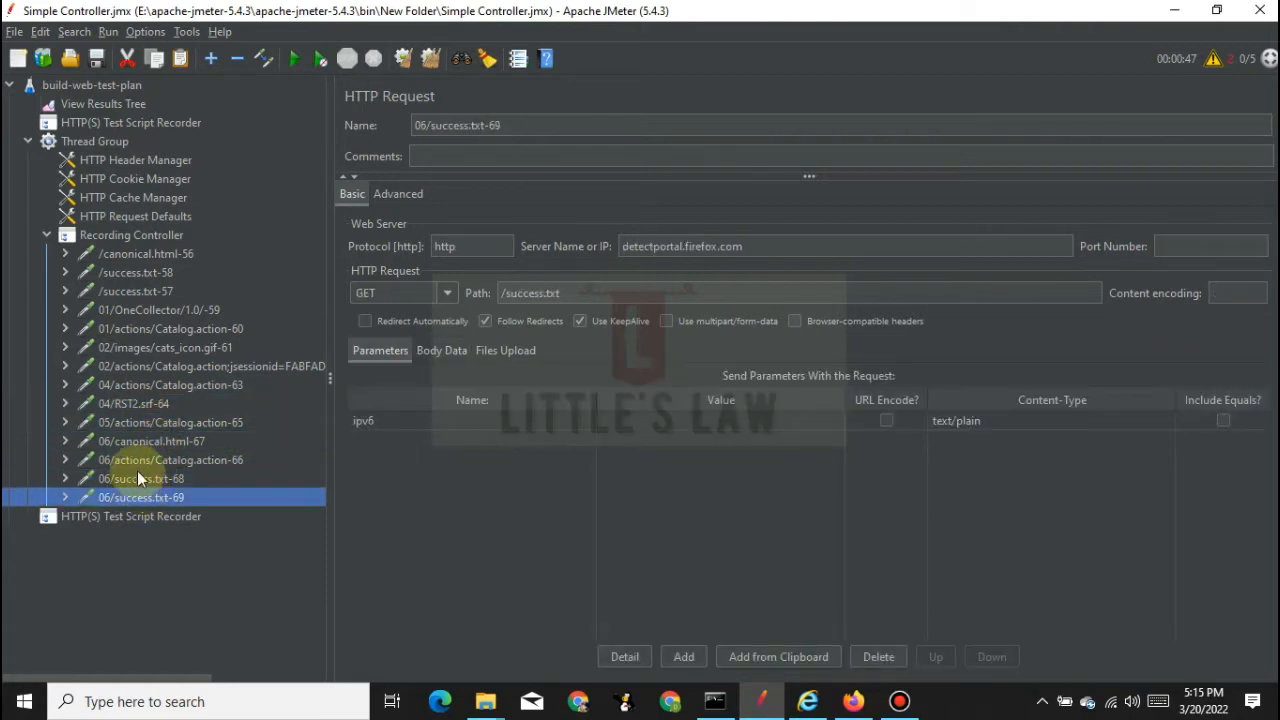
# - Add a View Results Tree listener to the Recording Controller
pyautogui.rightClick(122, 236)
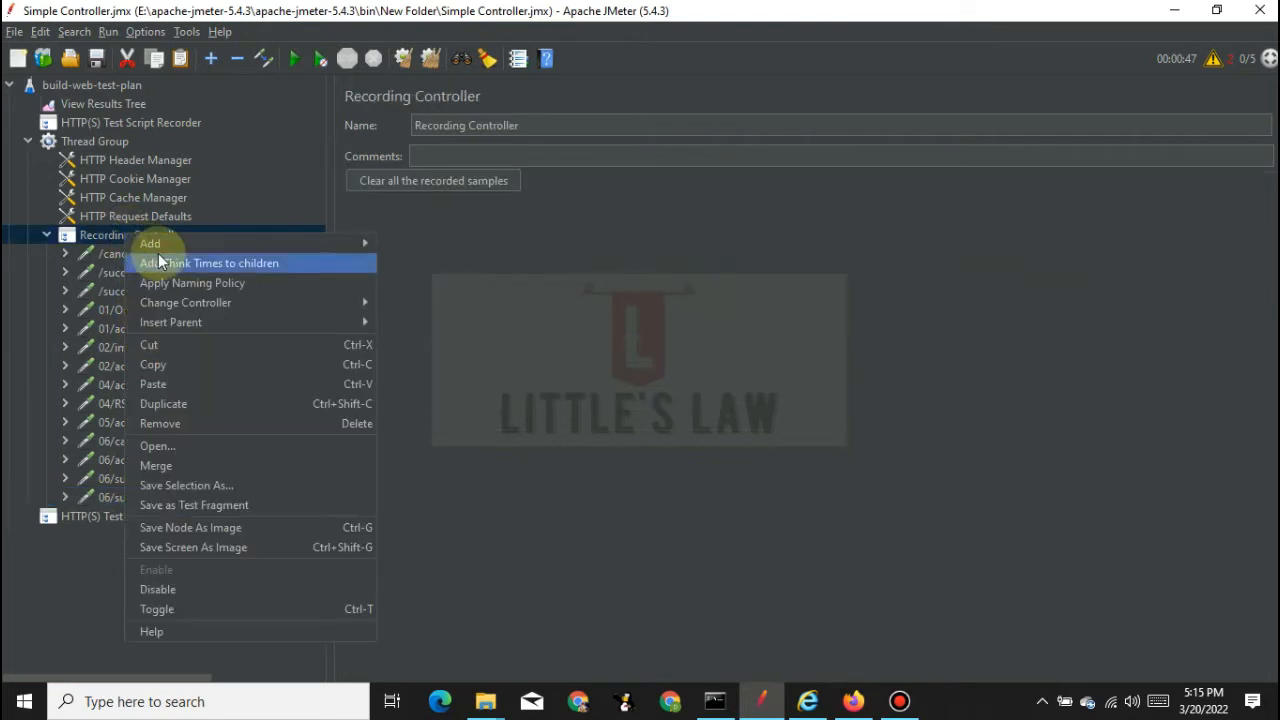
pyautogui.moveTo(160, 243)
pyautogui.moveTo(407, 242)
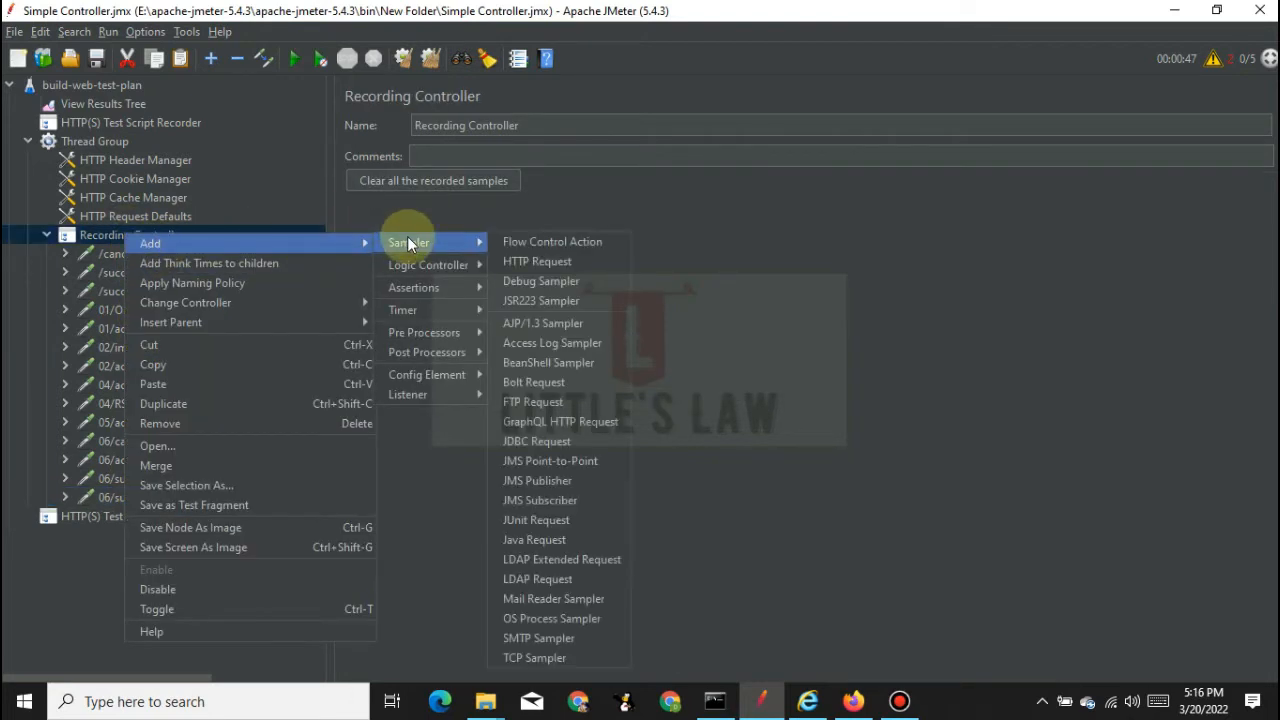
pyautogui.moveTo(421, 391)
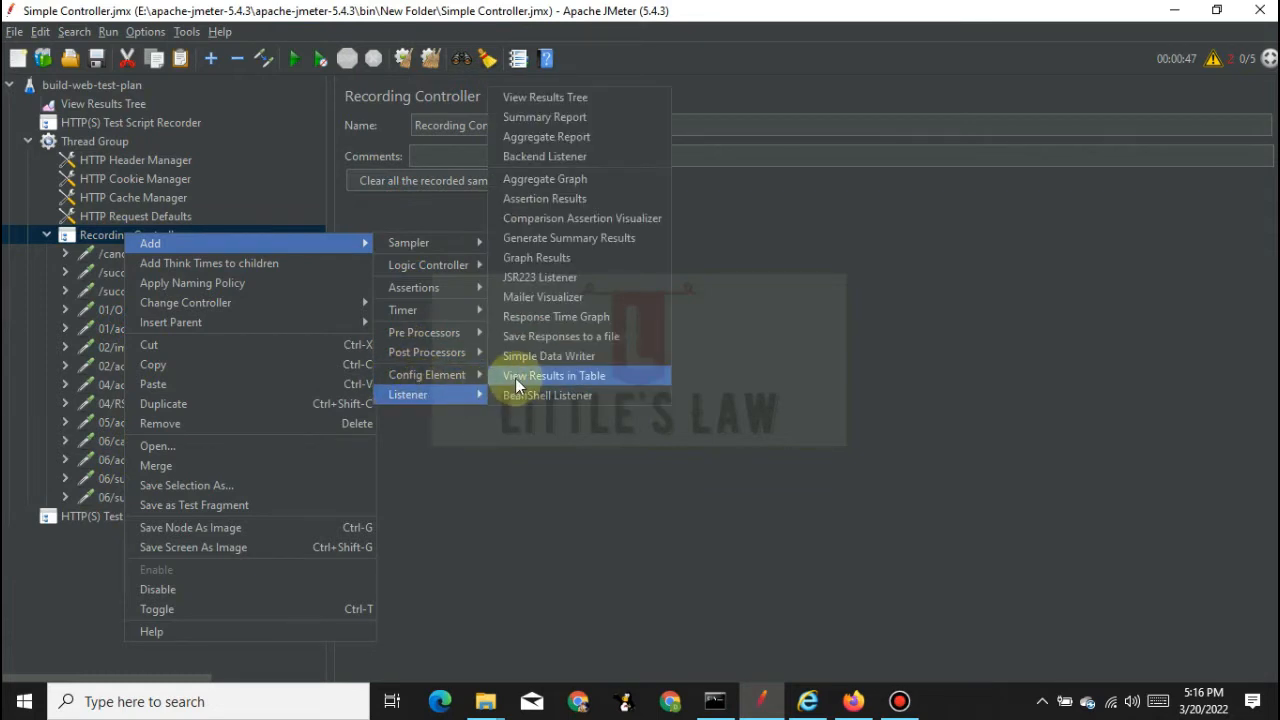
pyautogui.click(520, 97)
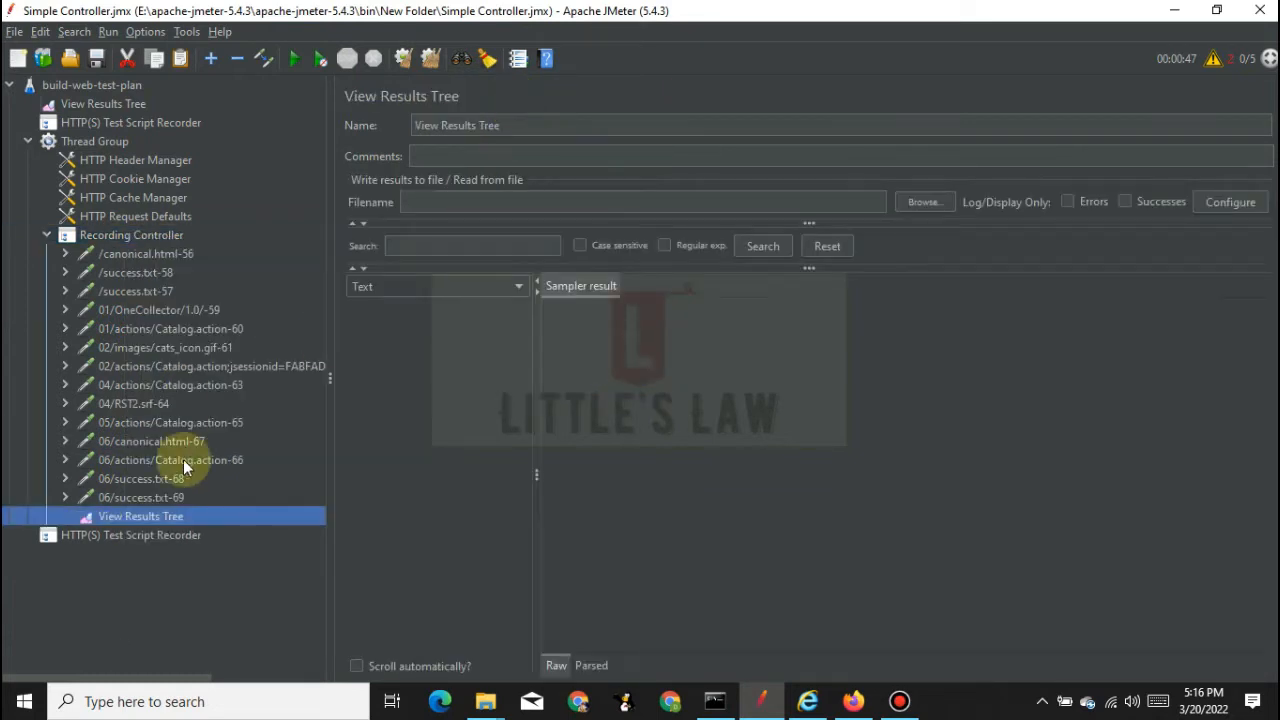
# - Run the test plan to replay the requests recorded under the Recording Controller
pyautogui.click(134, 238)
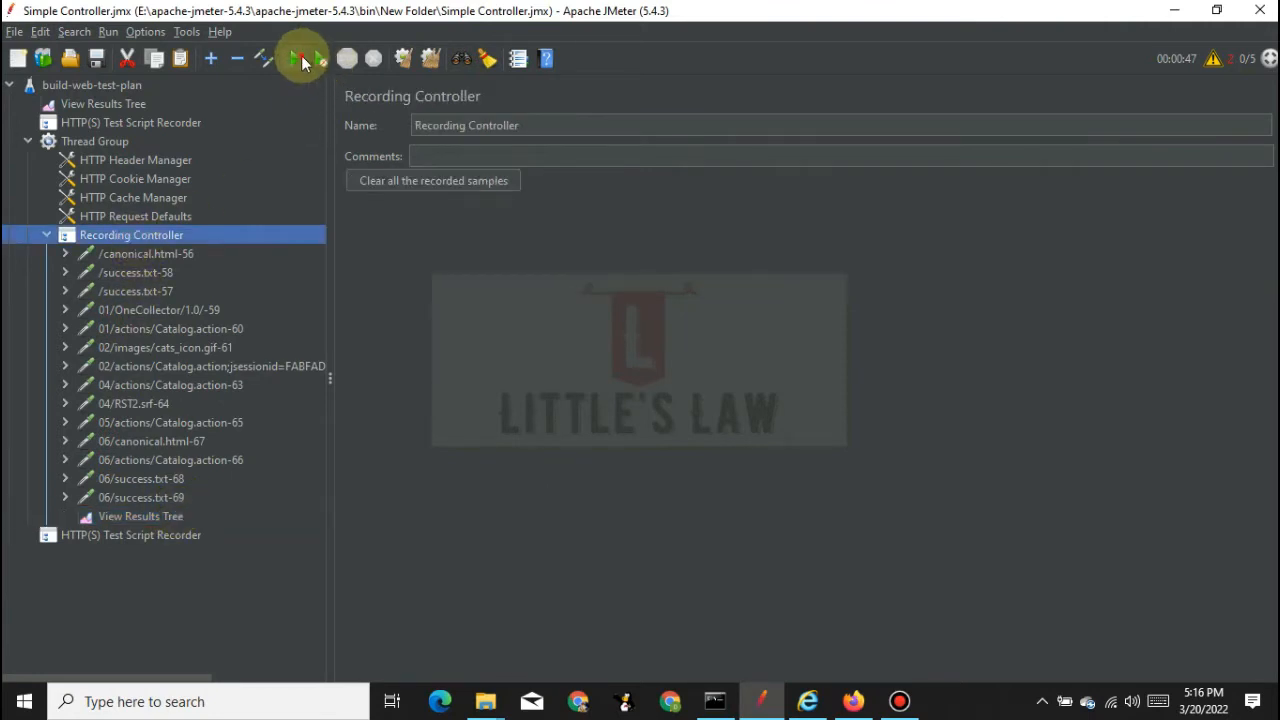
pyautogui.click(301, 55)
pyautogui.click(642, 436)
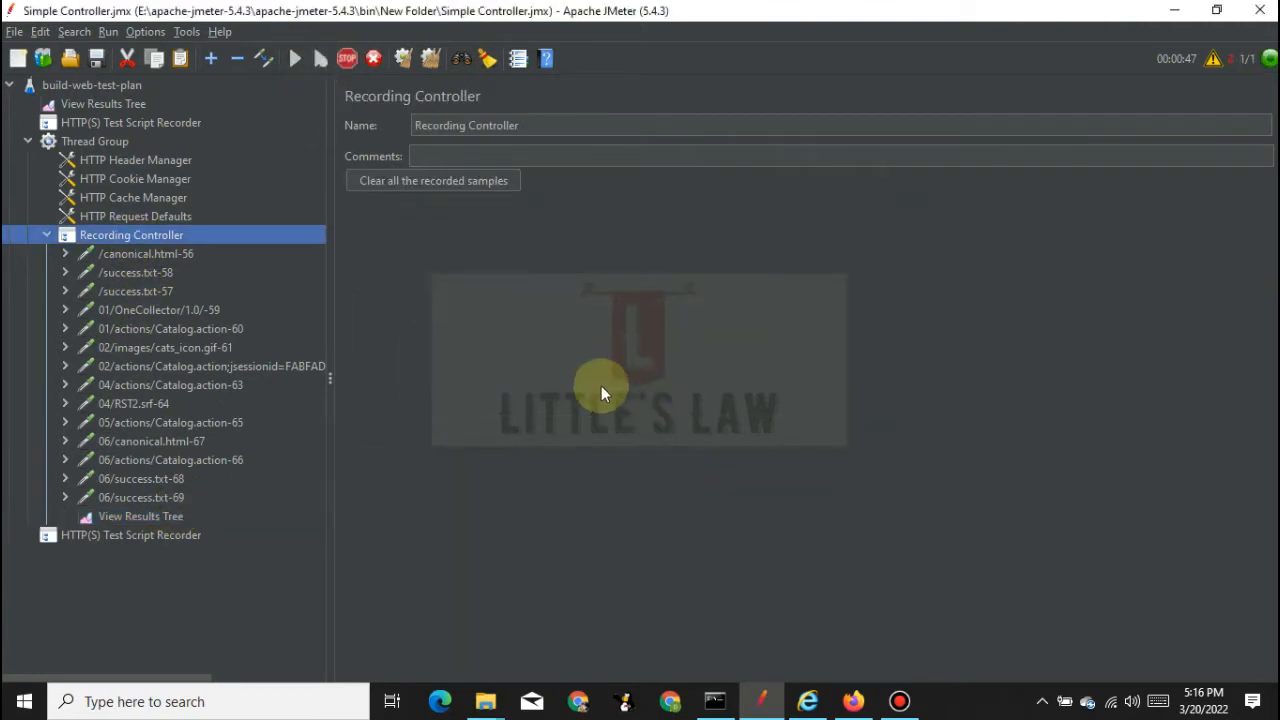
# - Open the Recording Controller's View Results Tree and check the sampler results of requests /success.txt-58, /success.txt-57 and 06/success.txt-68
pyautogui.click(110, 516)
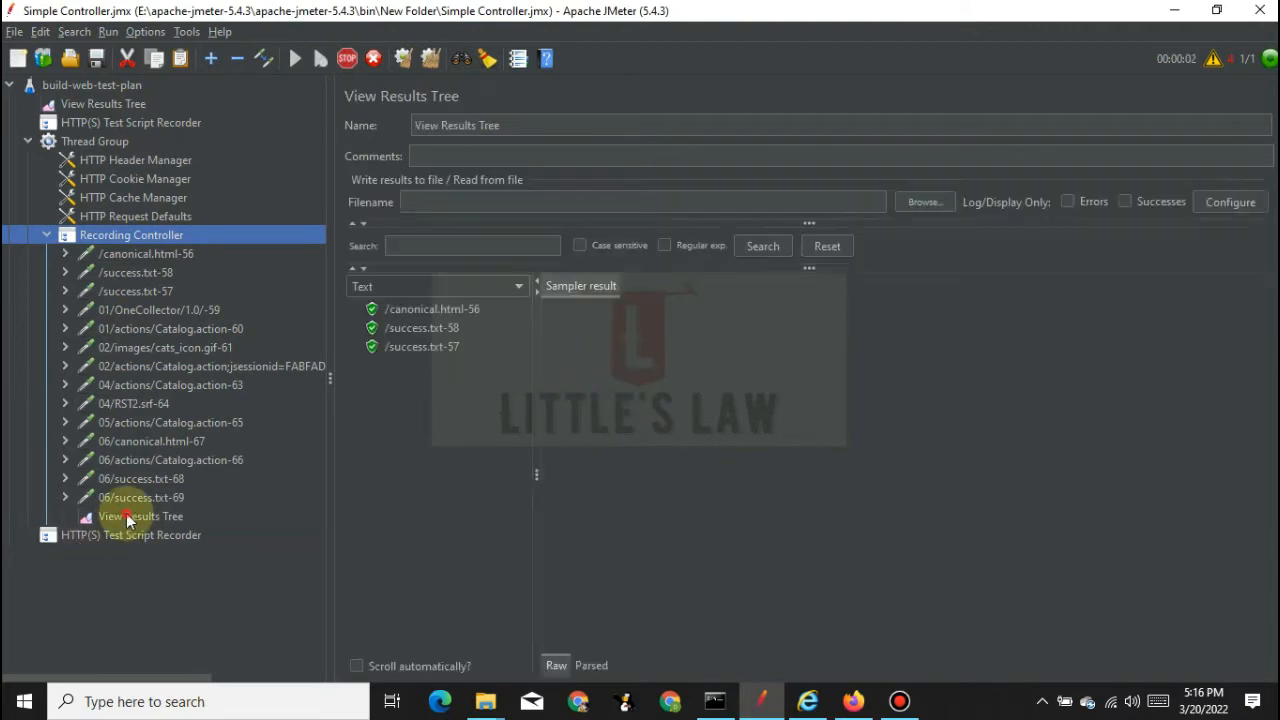
pyautogui.click(416, 329)
pyautogui.click(415, 347)
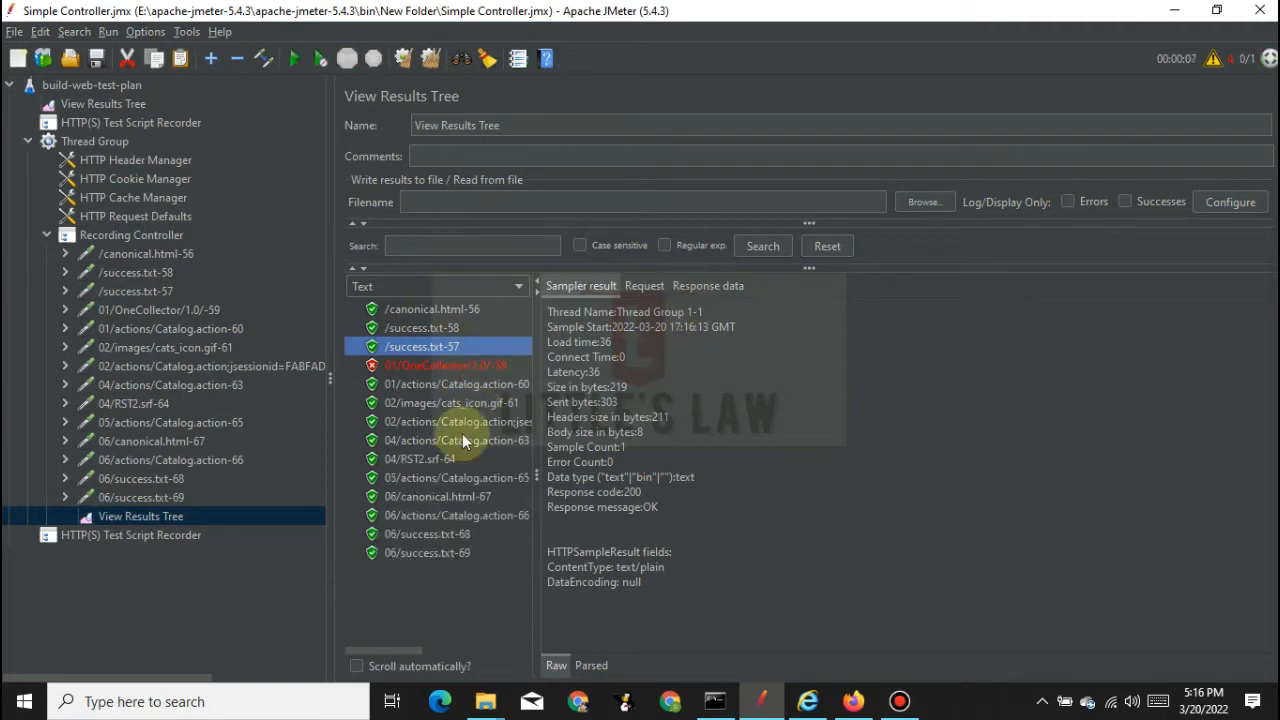
pyautogui.click(418, 535)
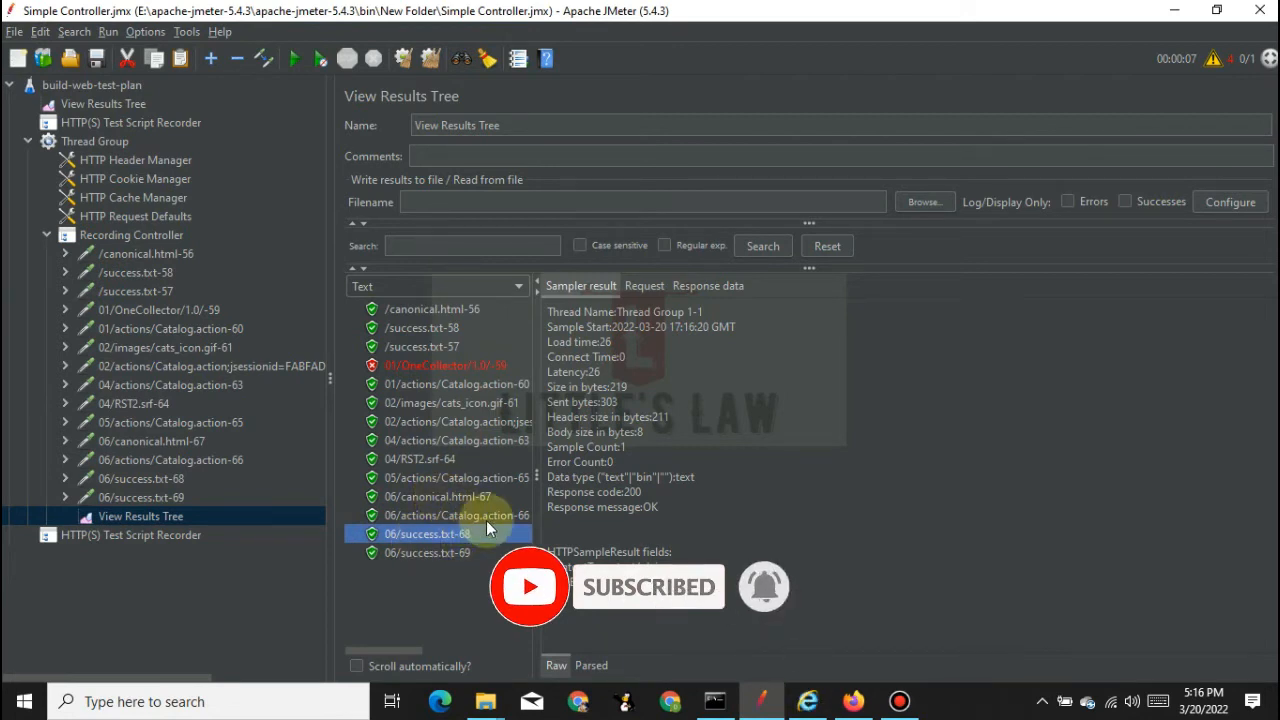
# - Examine the response bodies of 06/success.txt-69, 04/RST2.srf-64 and 05/actions/Catalog.action-65, reading the last one to its end
pyautogui.click(385, 553)
pyautogui.click(684, 298)
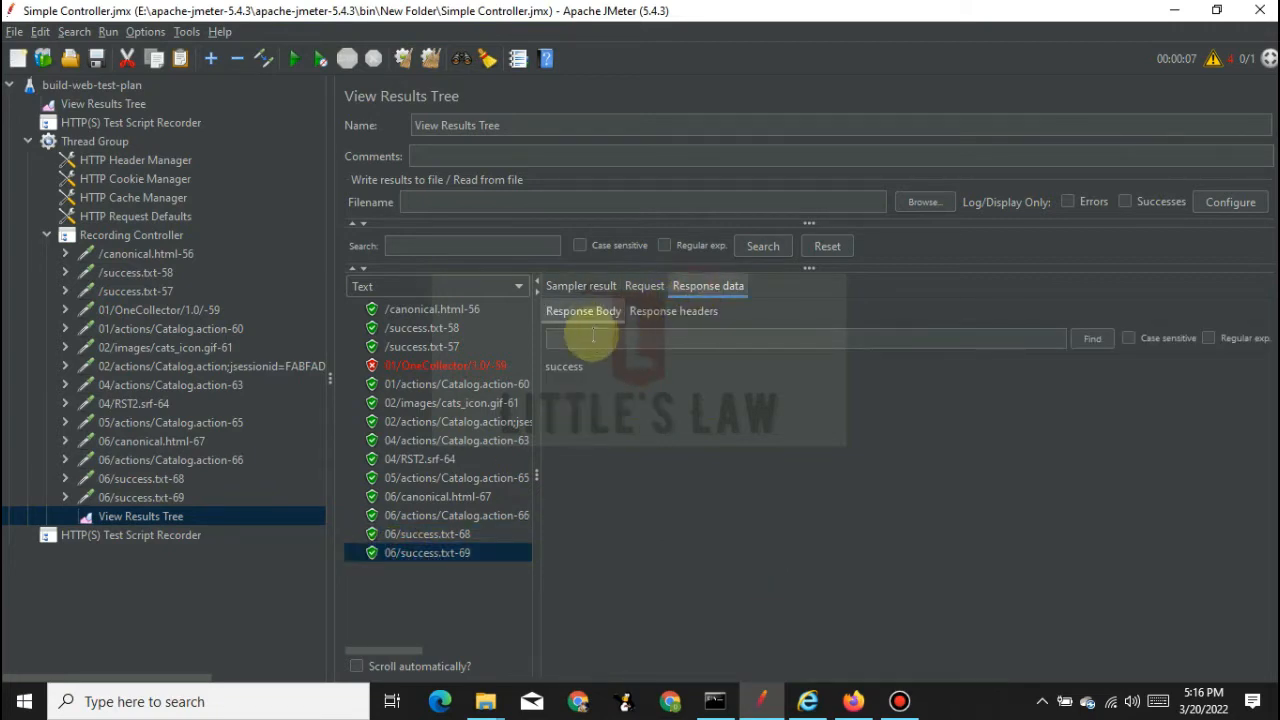
pyautogui.click(436, 461)
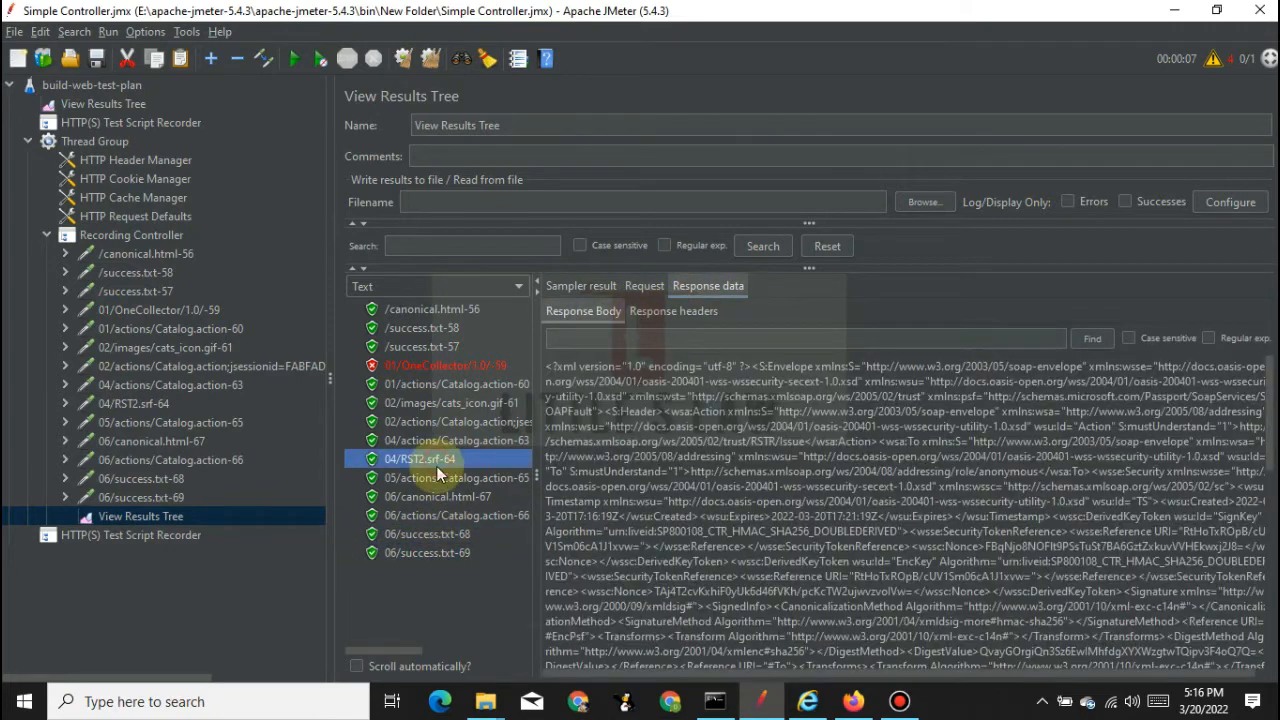
pyautogui.click(436, 479)
pyautogui.scroll(-15, 690, 533)
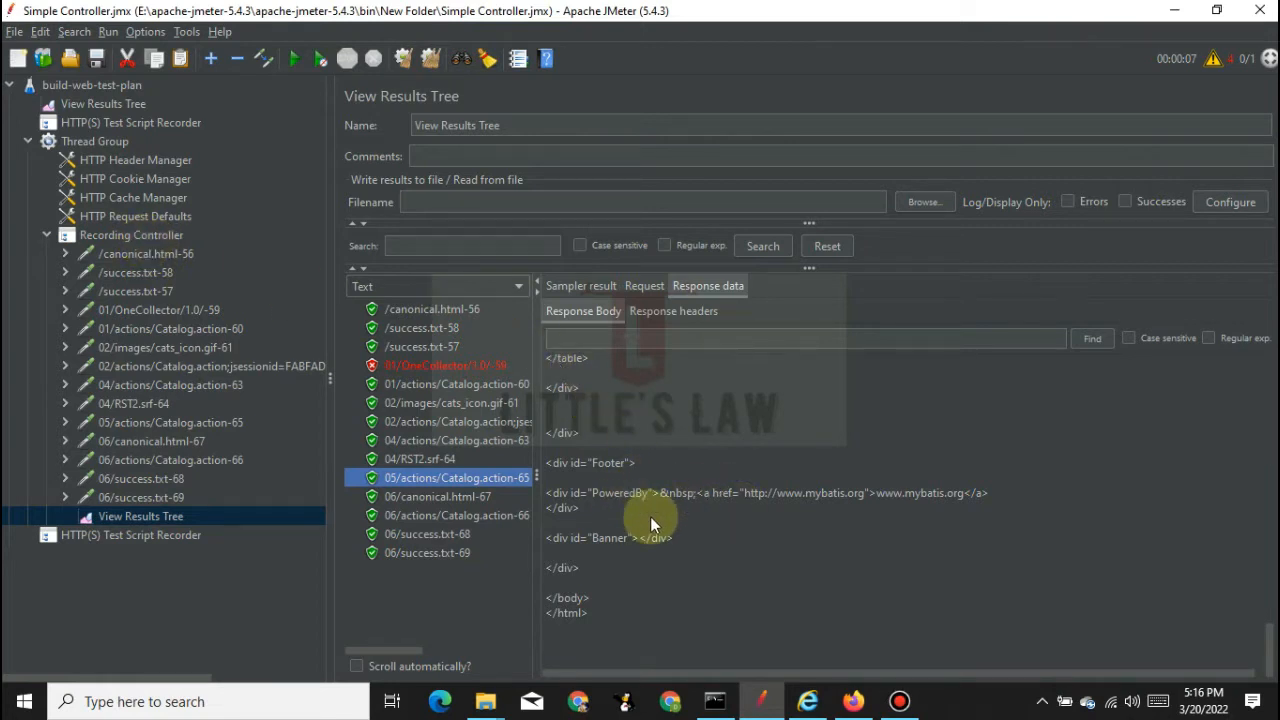
# - Check the page in Internet Explorer, switch to Firefox and try to open the Fish category with the recorder stopped
pyautogui.click(807, 701)
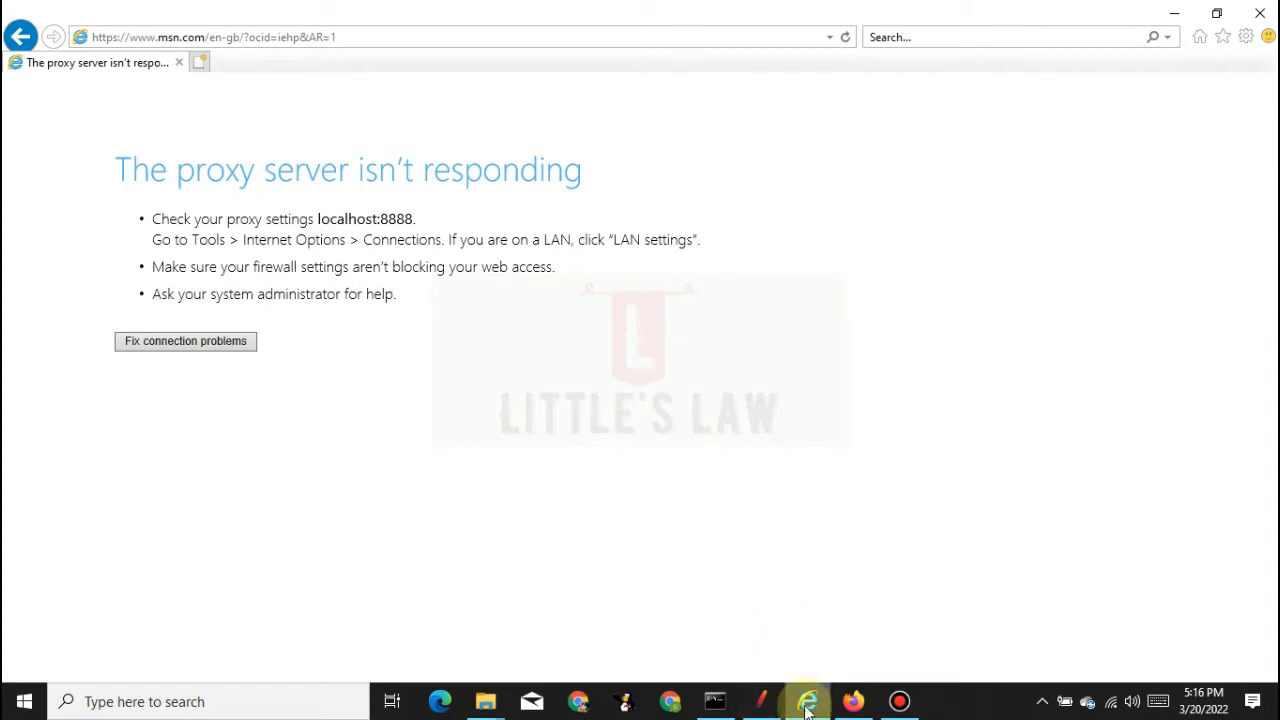
pyautogui.moveTo(853, 705)
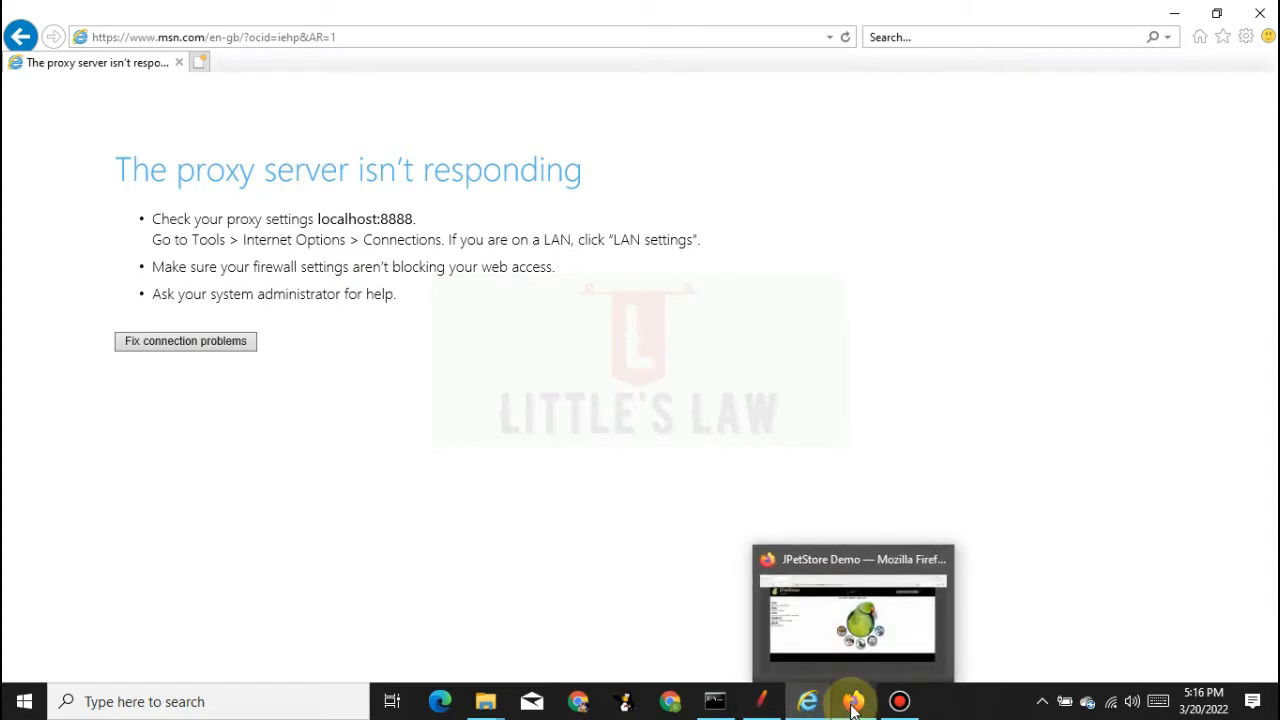
pyautogui.click(853, 703)
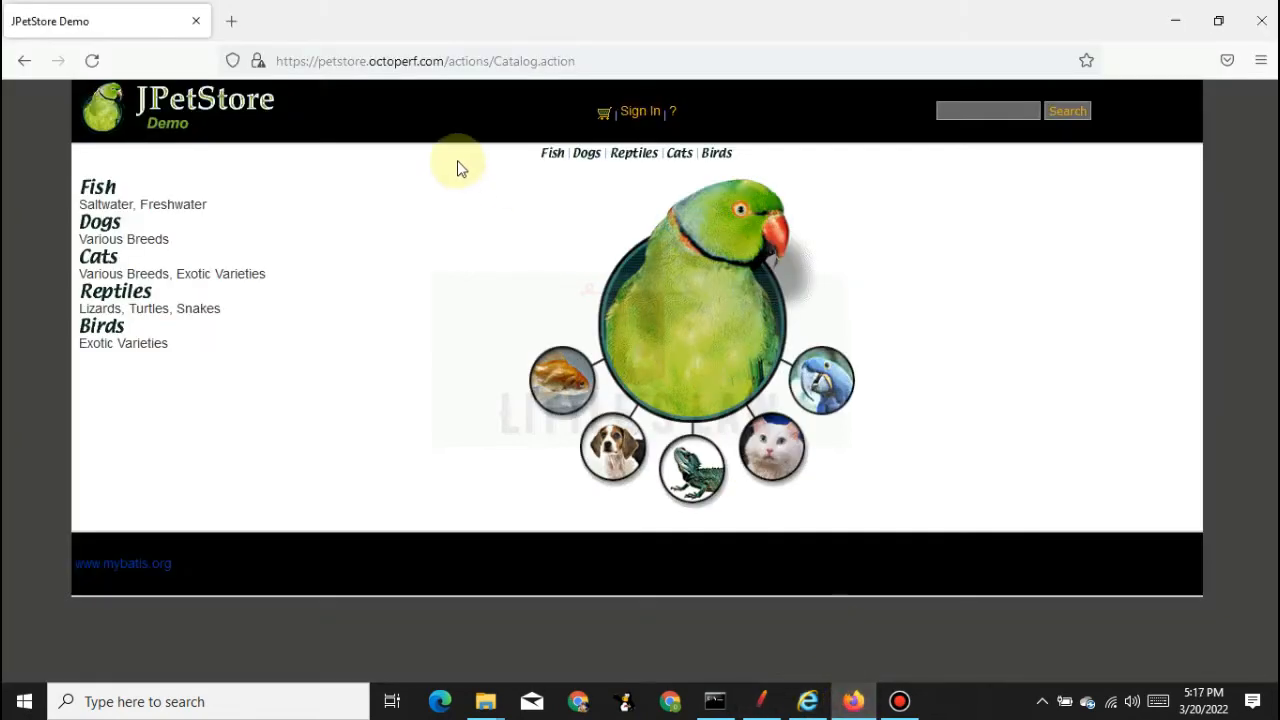
pyautogui.click(108, 190)
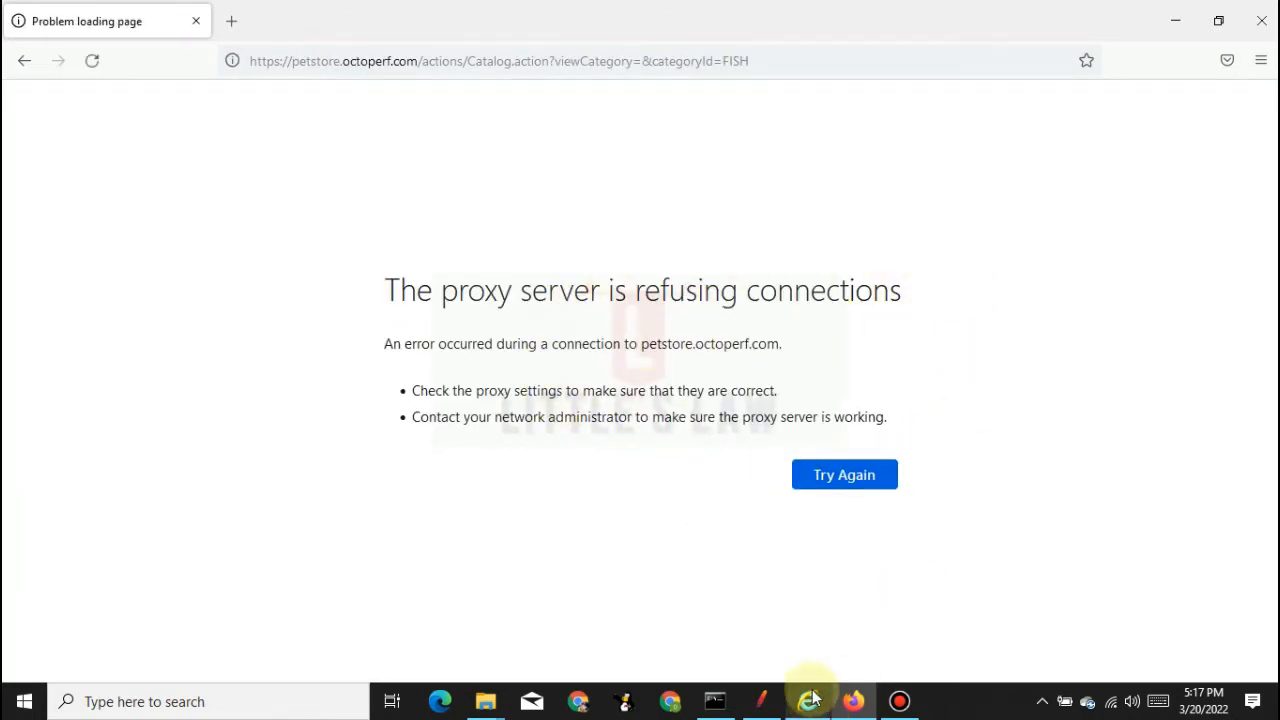
pyautogui.click(762, 700)
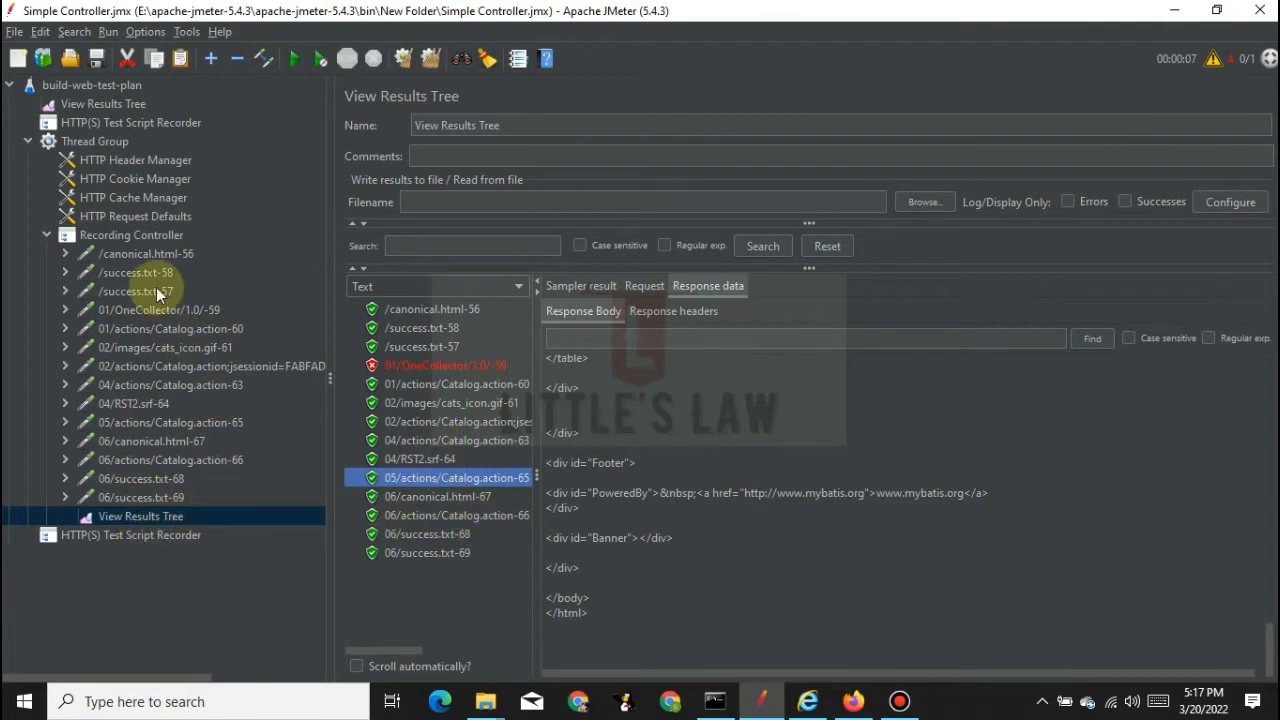
pyautogui.click(807, 701)
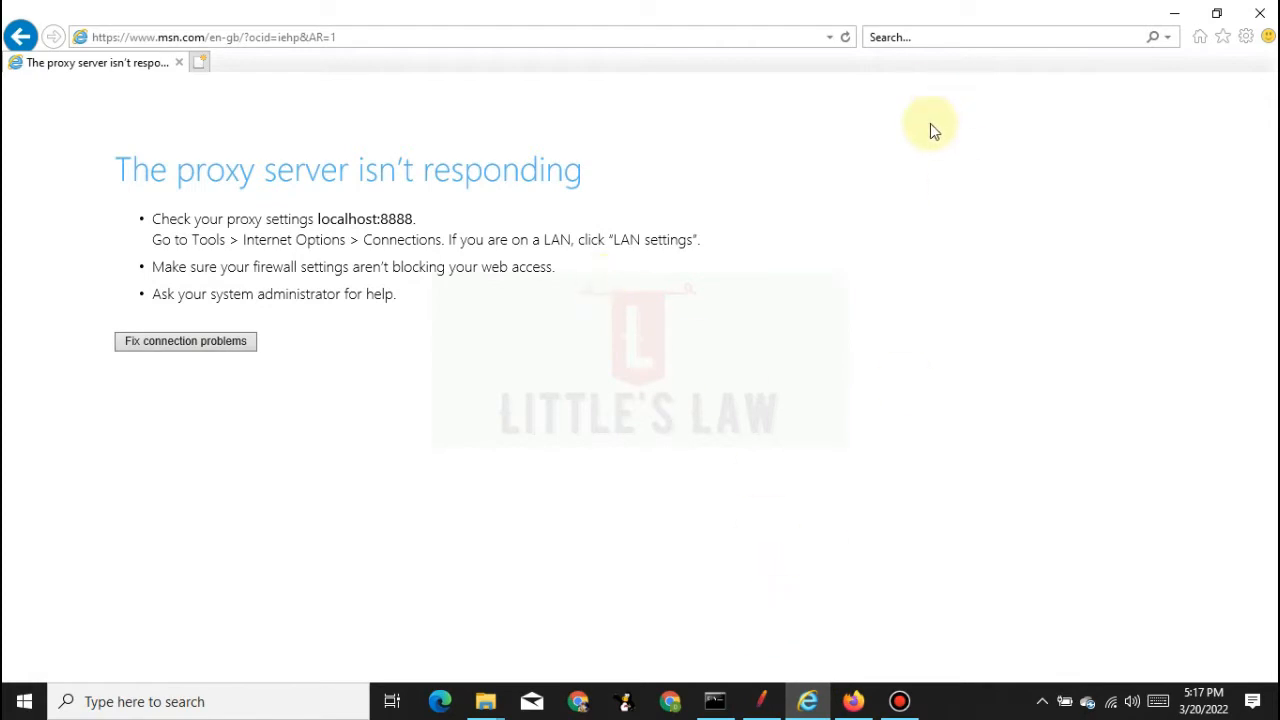
pyautogui.click(759, 698)
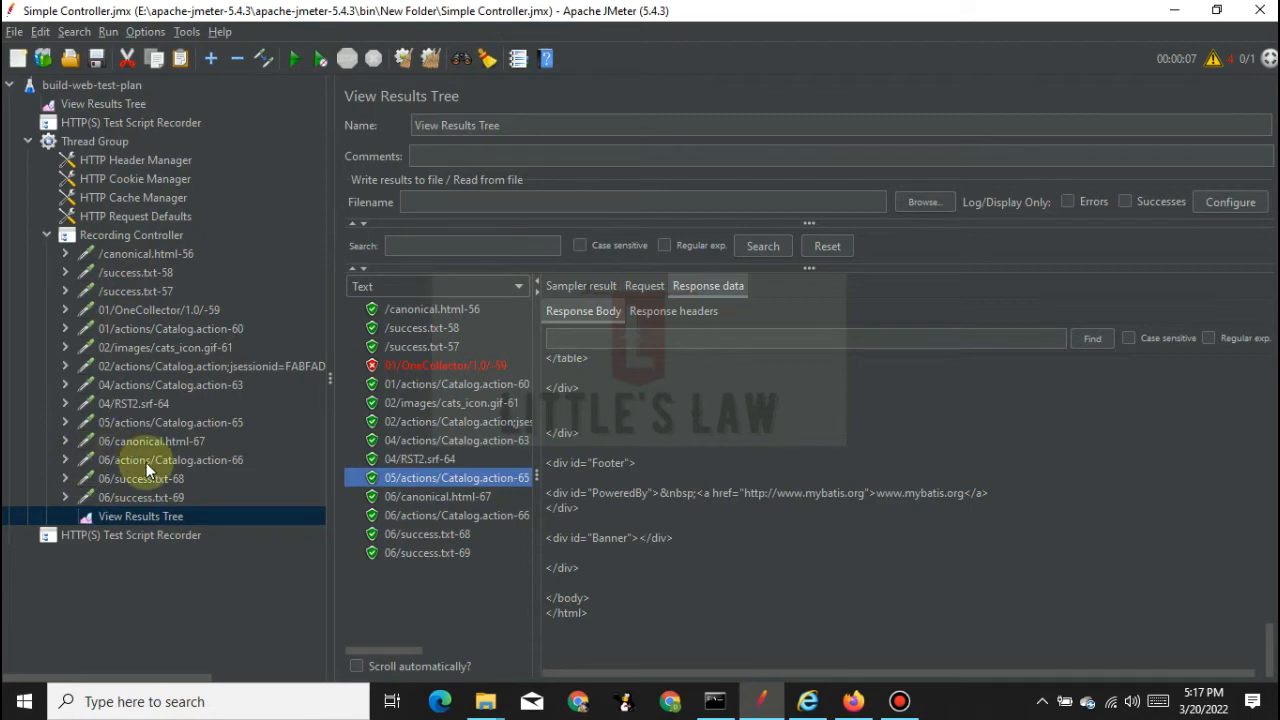
pyautogui.click(853, 701)
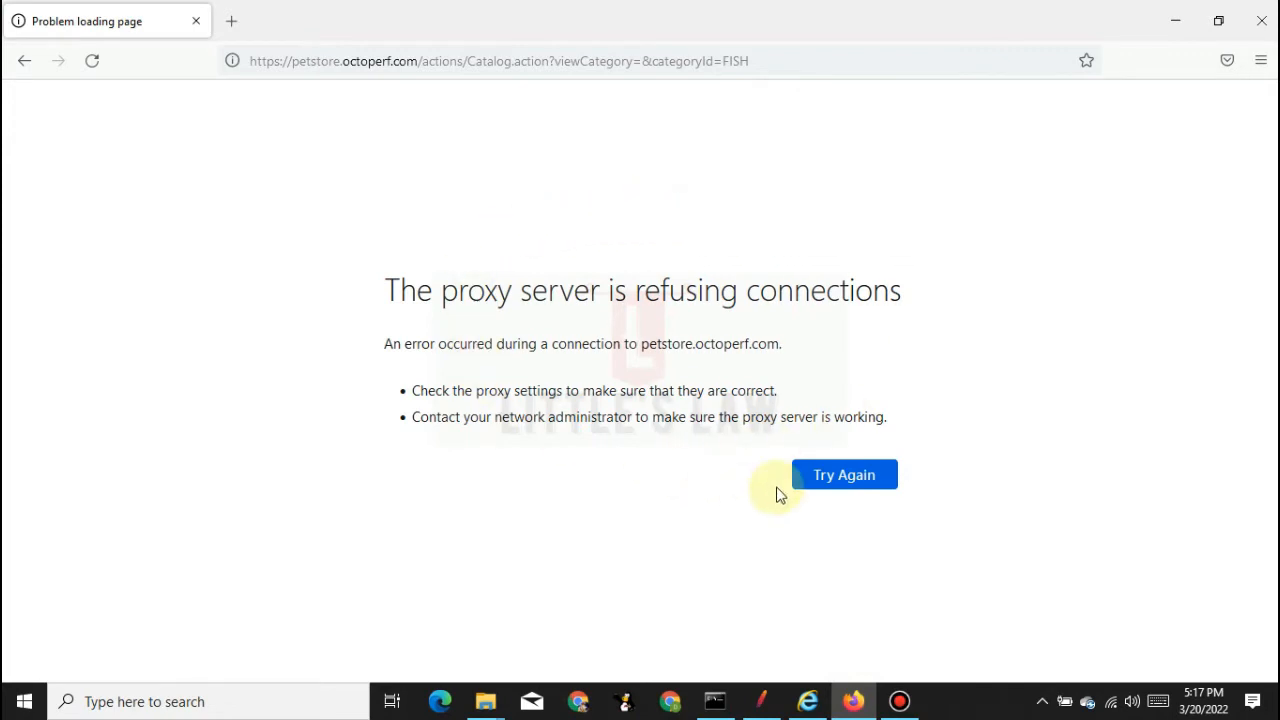
# - Switch to Internet Explorer and turn off the use of a proxy server for the LAN in its Internet options
pyautogui.click(812, 703)
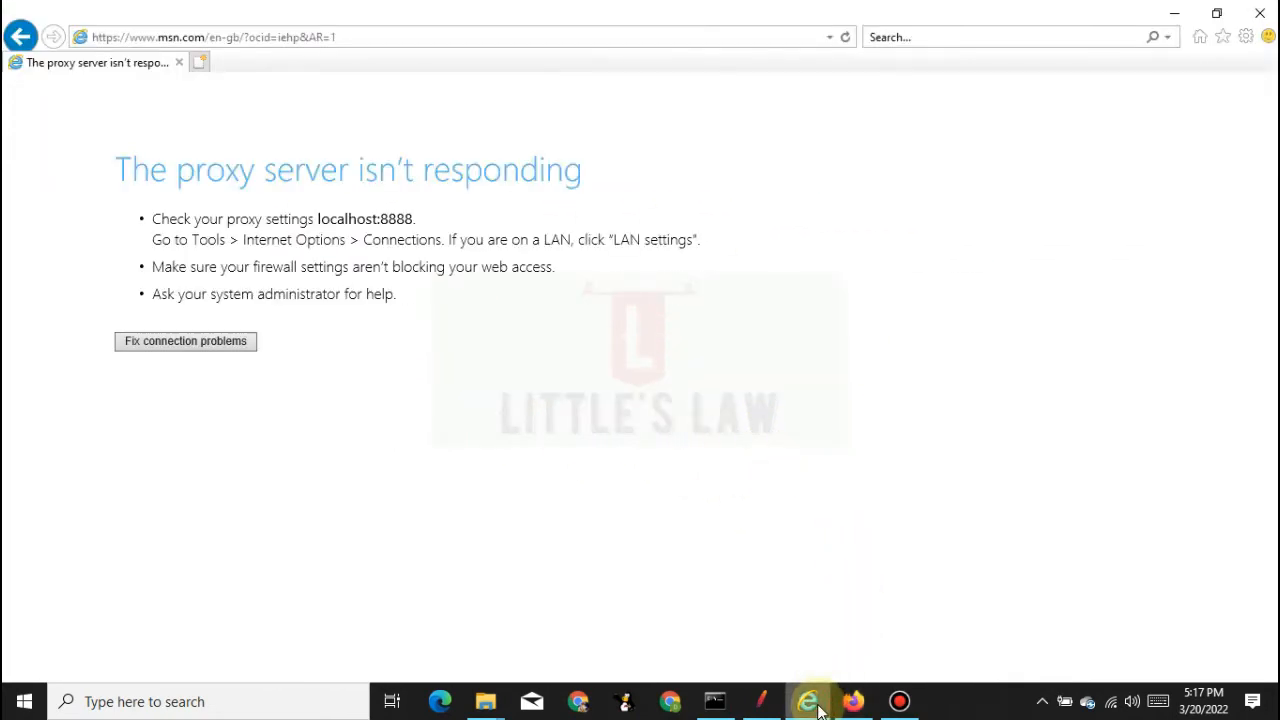
pyautogui.click(1246, 36)
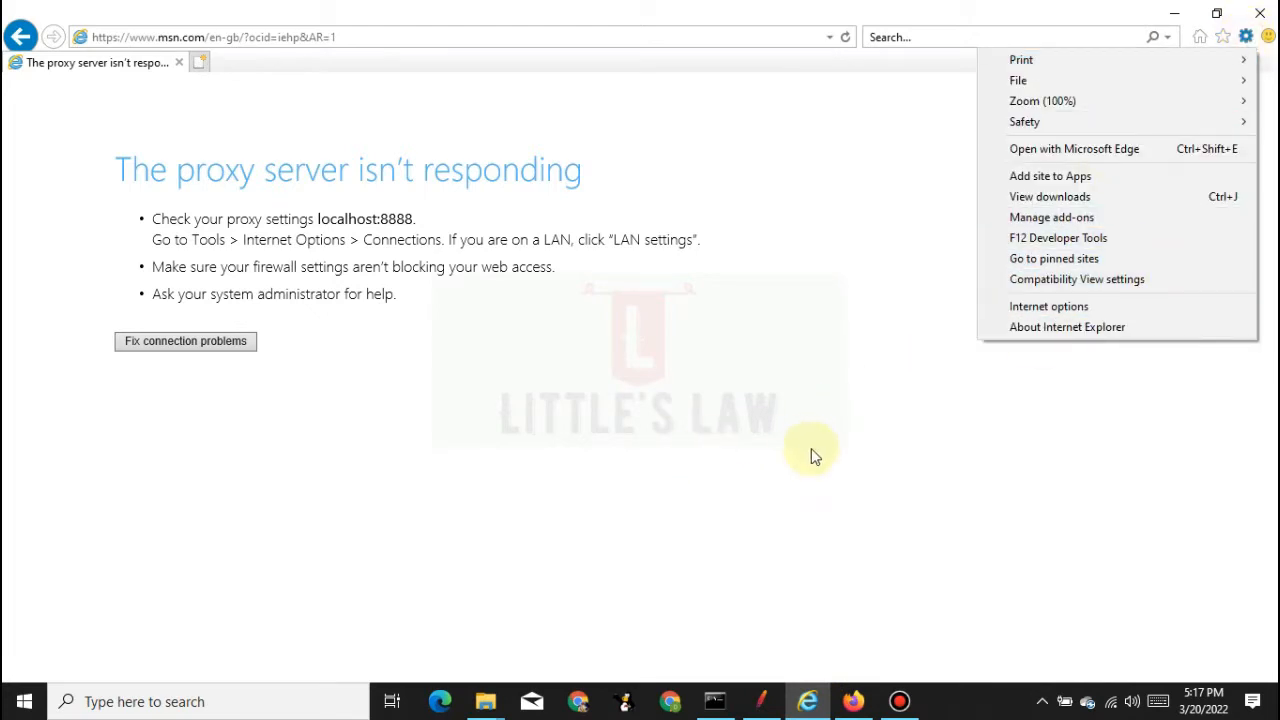
pyautogui.click(1011, 307)
pyautogui.click(251, 56)
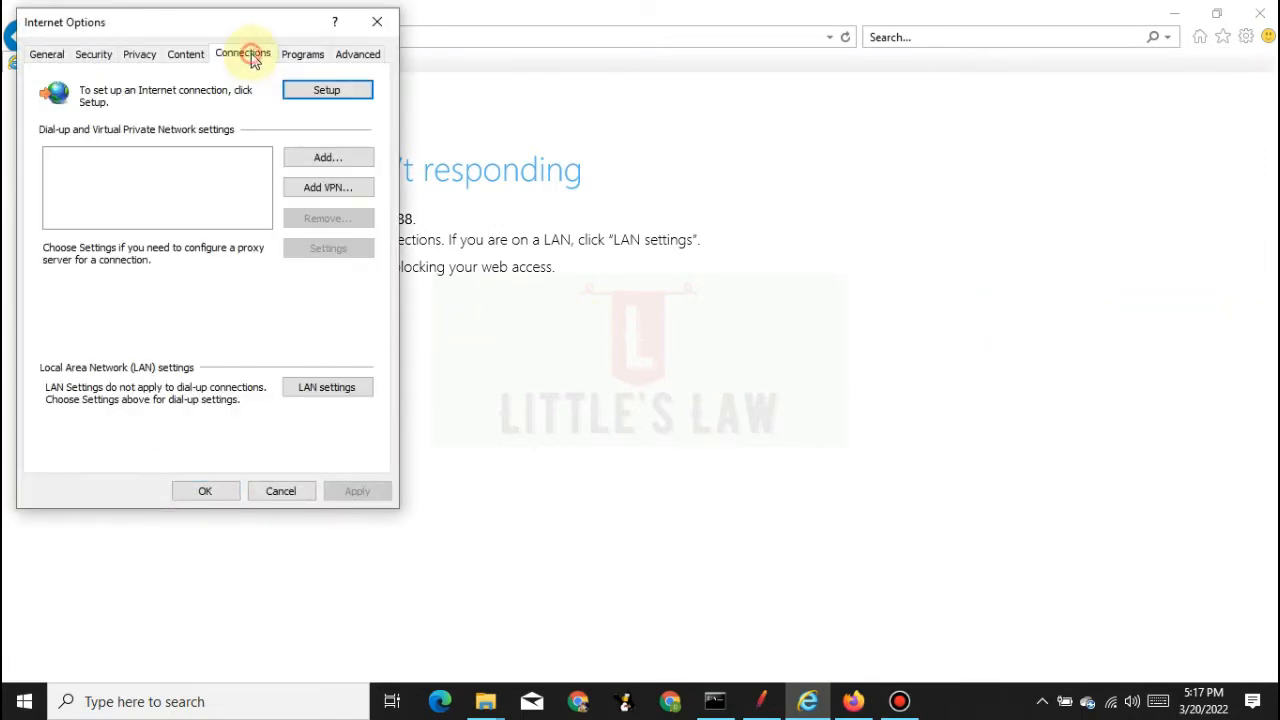
pyautogui.click(326, 387)
pyautogui.click(49, 235)
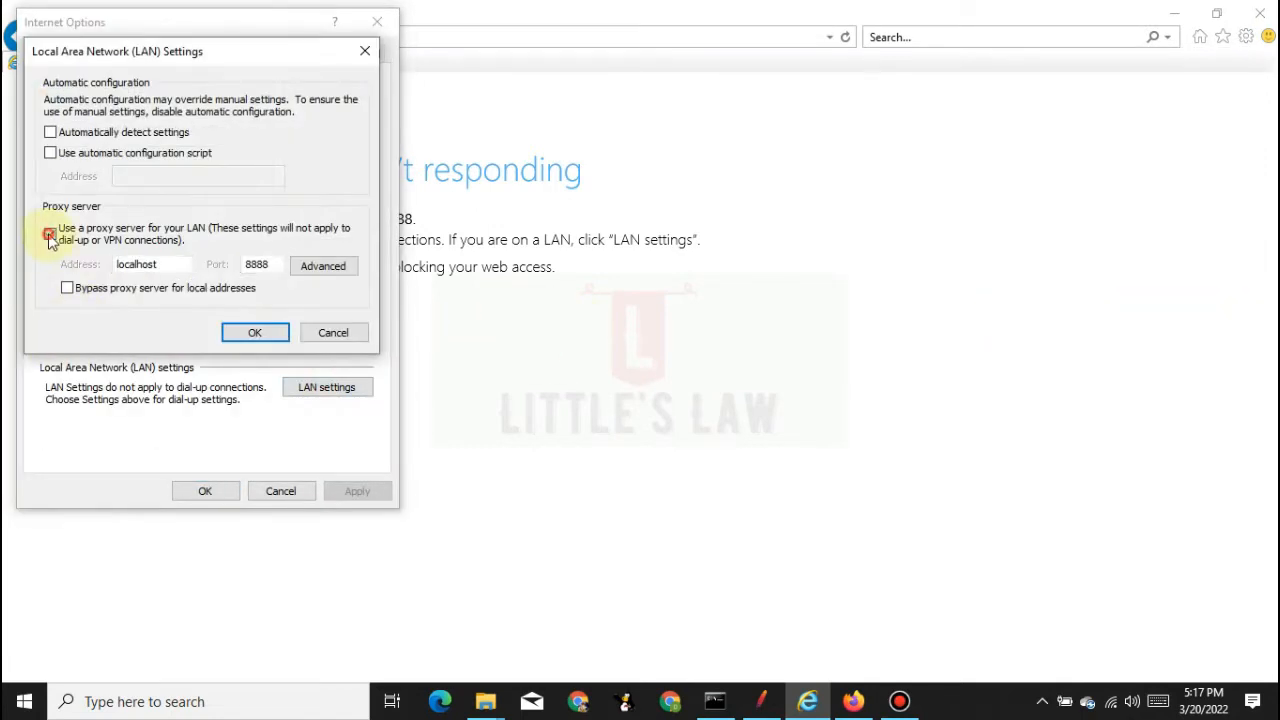
pyautogui.click(254, 332)
pyautogui.click(280, 495)
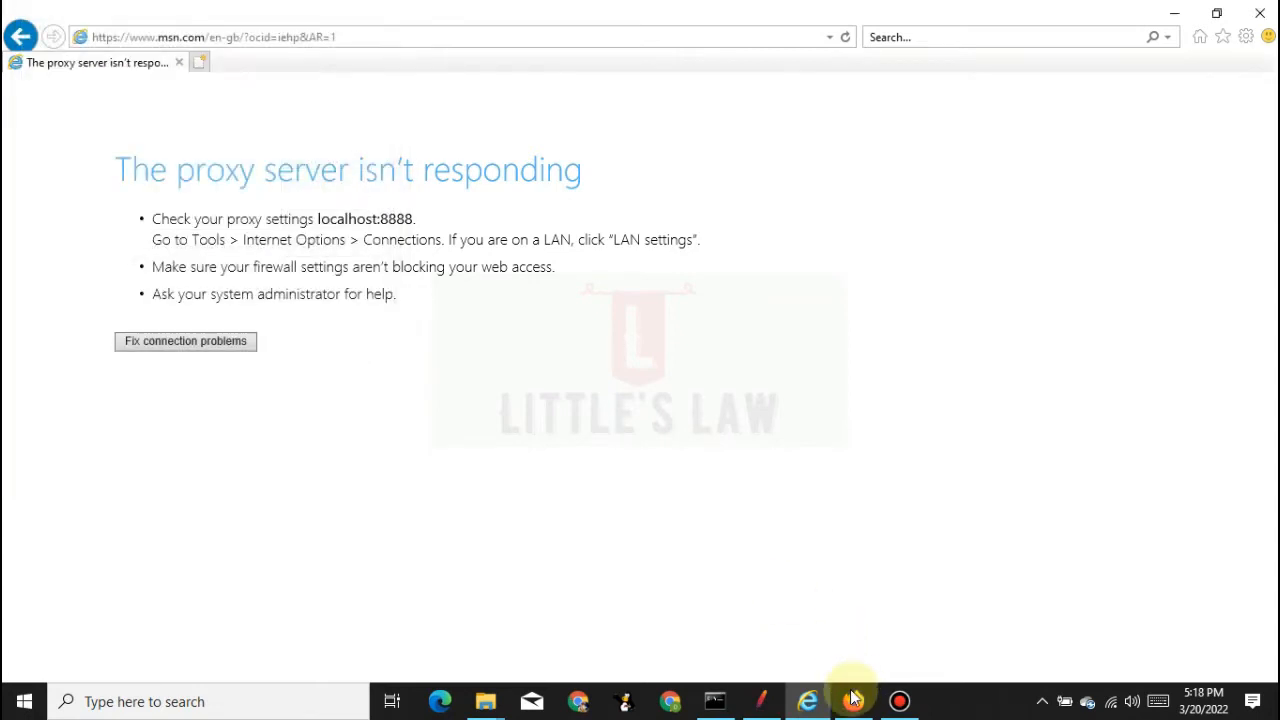
# - Switch to JMeter, select the Recording Controller and run the test plan again, dismissing the save error
pyautogui.click(762, 700)
pyautogui.click(116, 238)
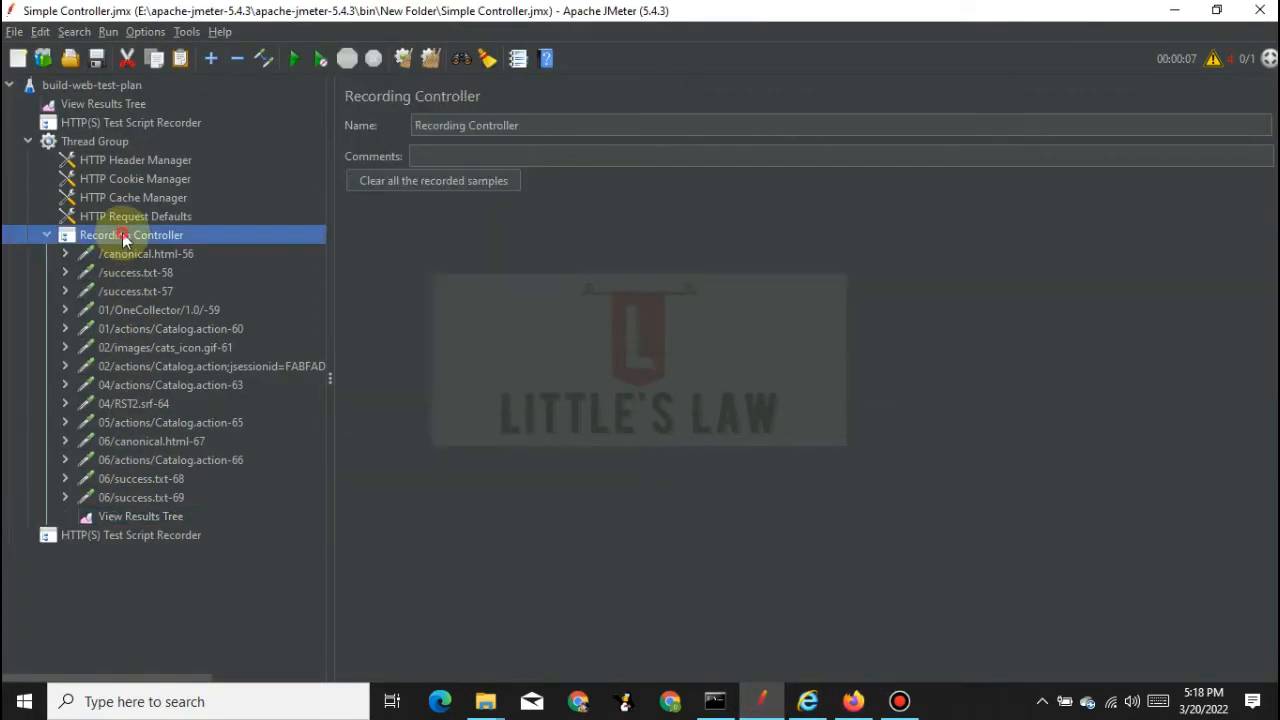
pyautogui.click(294, 62)
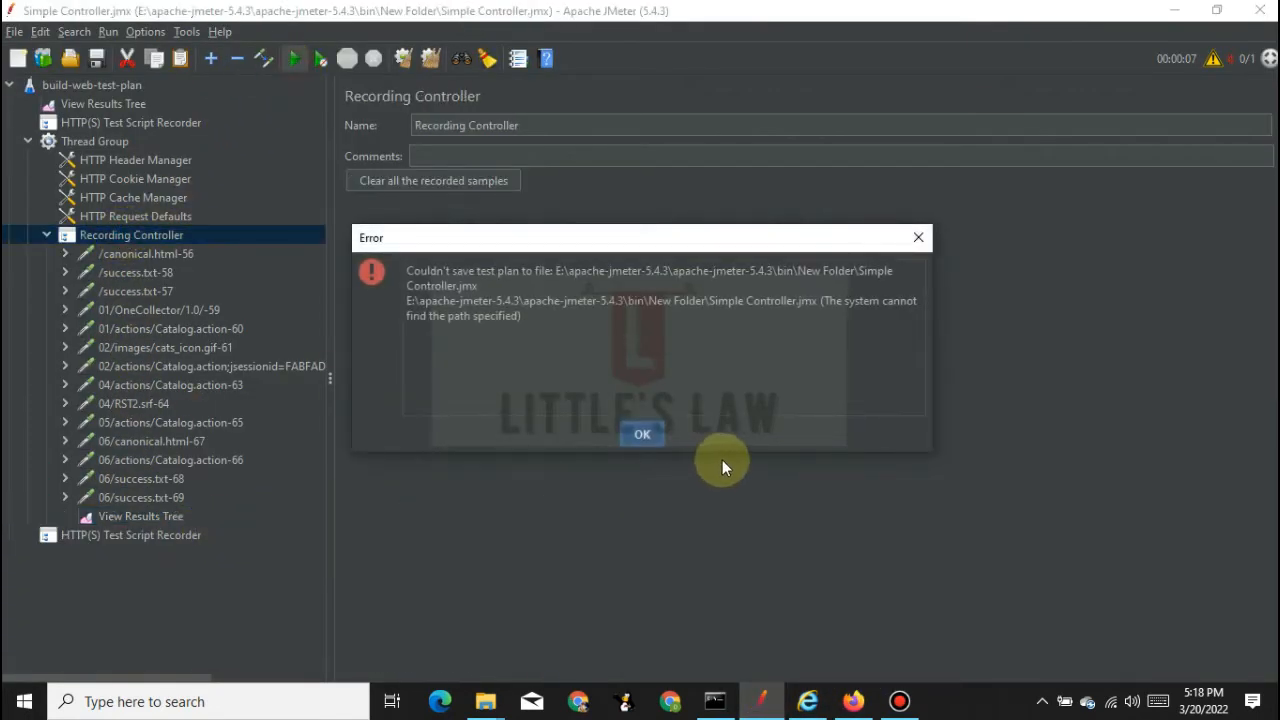
pyautogui.click(642, 434)
# - Check the new run's response bodies in the Recording Controller's View Results Tree, from the 04/actions/Catalog.action request through 06/success.txt-69
pyautogui.click(152, 518)
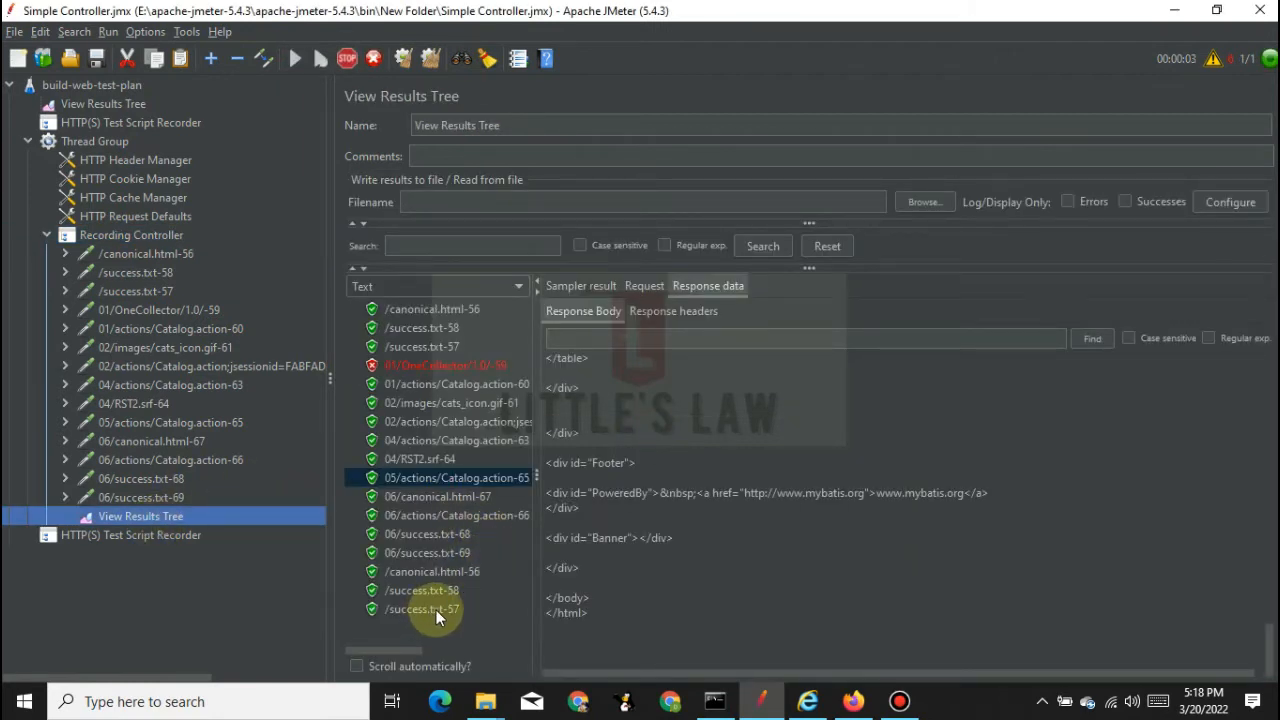
pyautogui.scroll(-1, 470, 620)
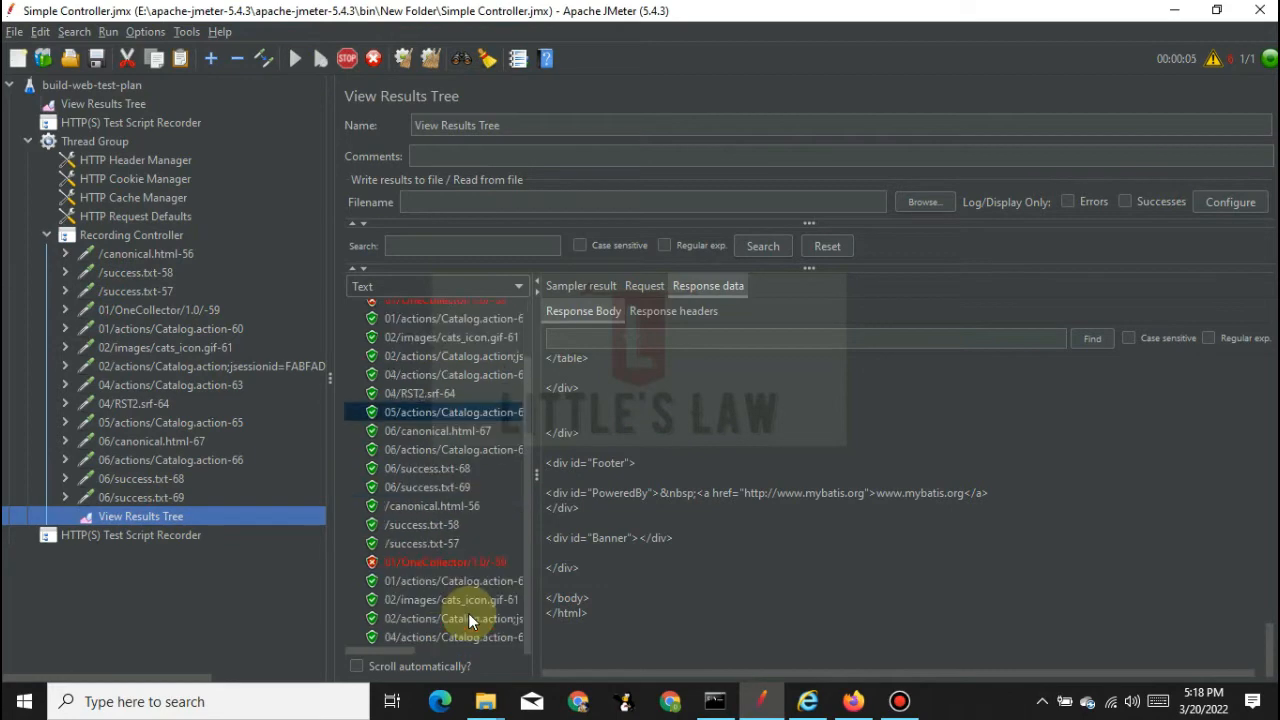
pyautogui.click(469, 612)
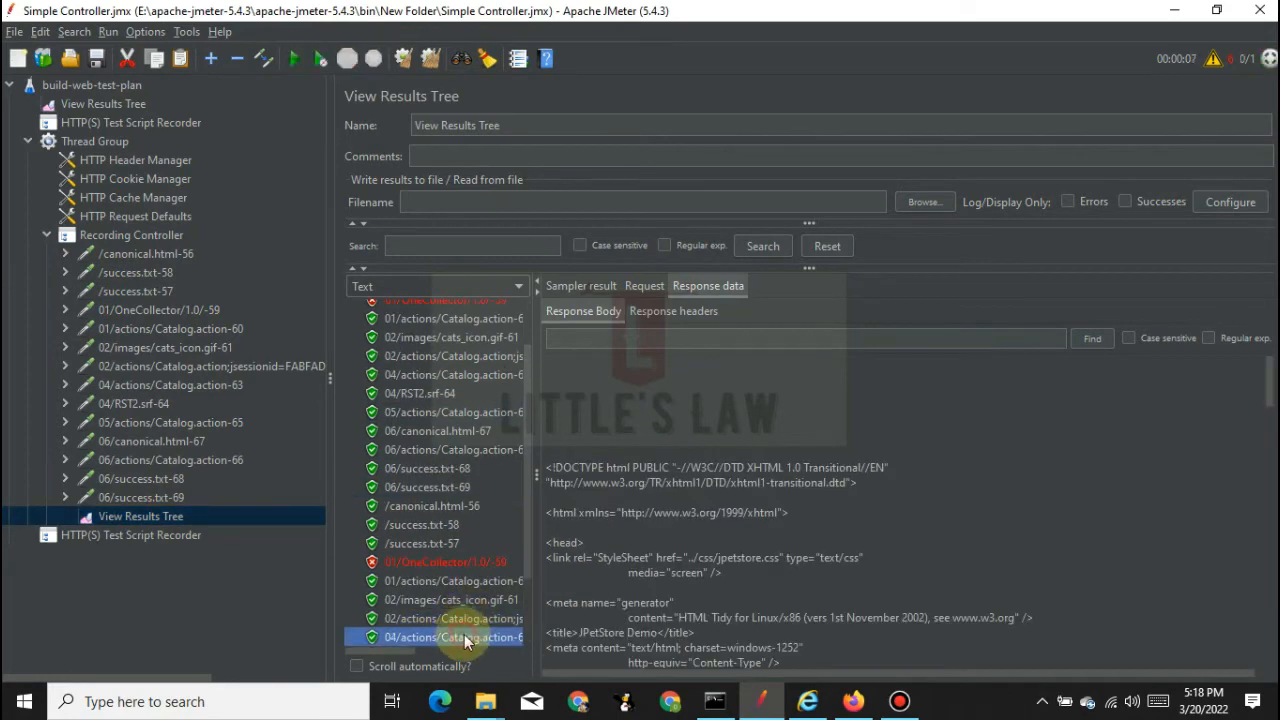
pyautogui.scroll(-2, 464, 630)
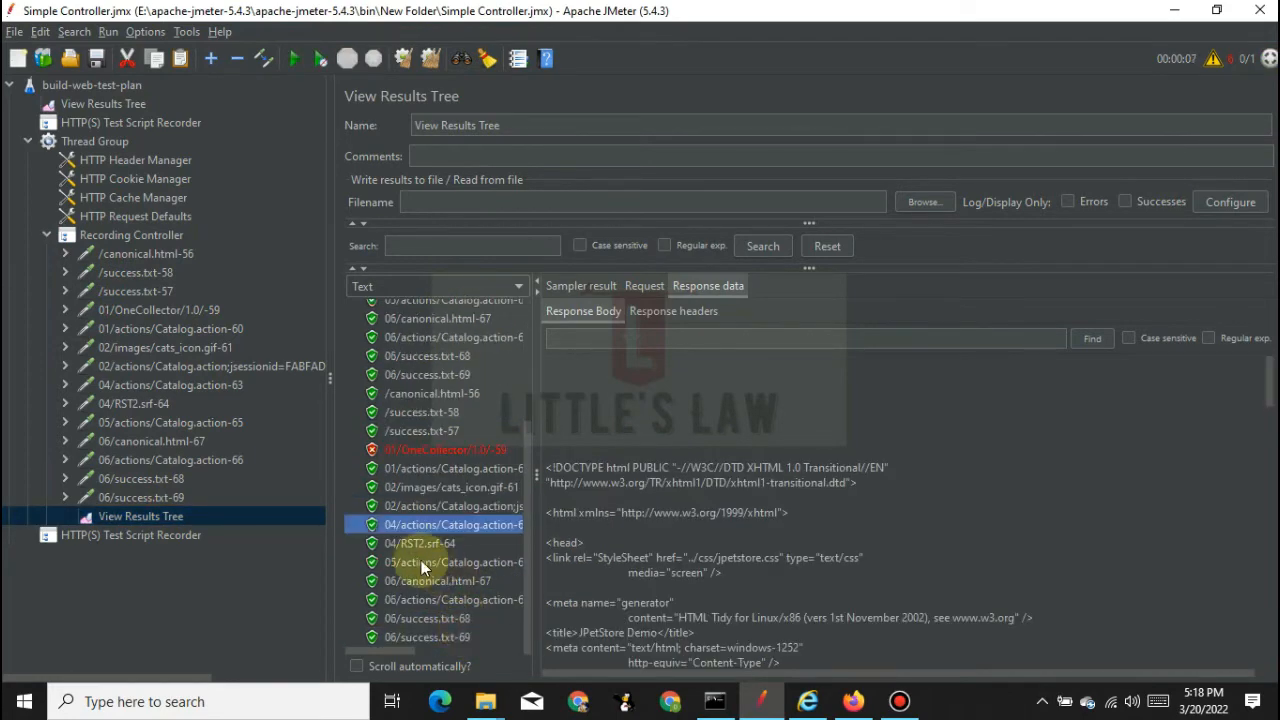
pyautogui.press('Down')
pyautogui.press('Down')
pyautogui.press('Down')
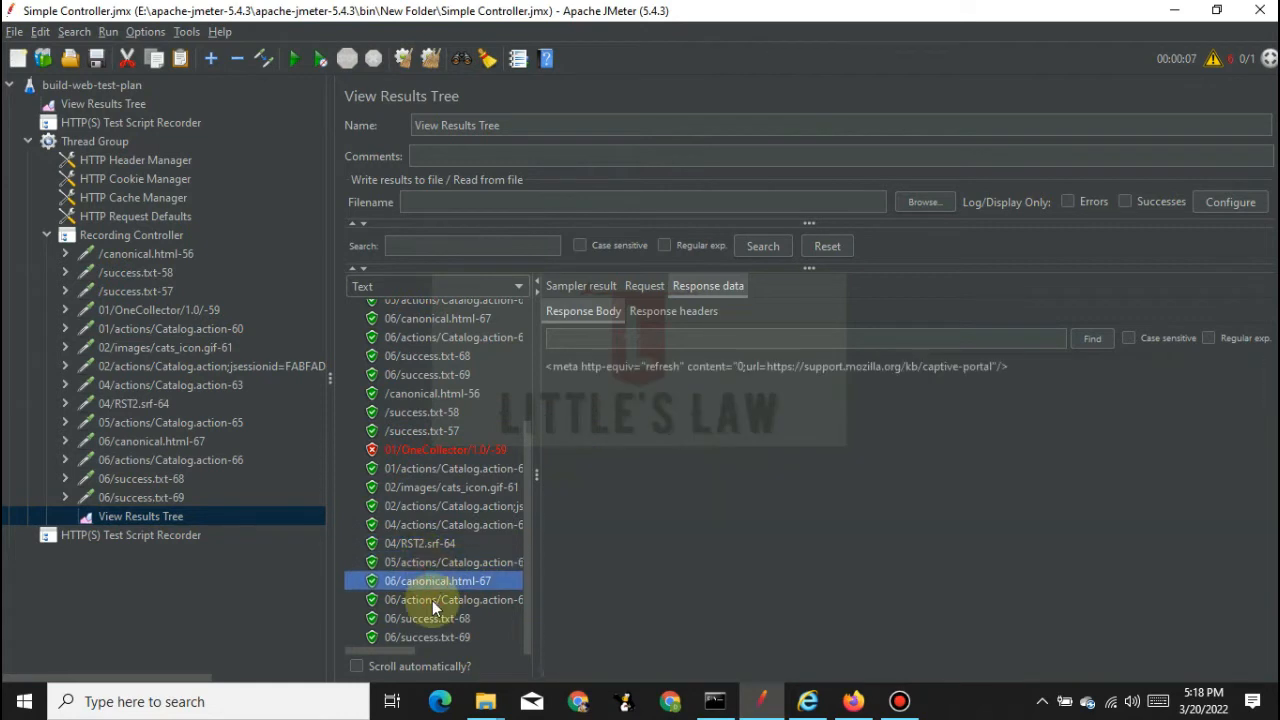
pyautogui.press('Down')
pyautogui.press('Down')
pyautogui.press('Down')
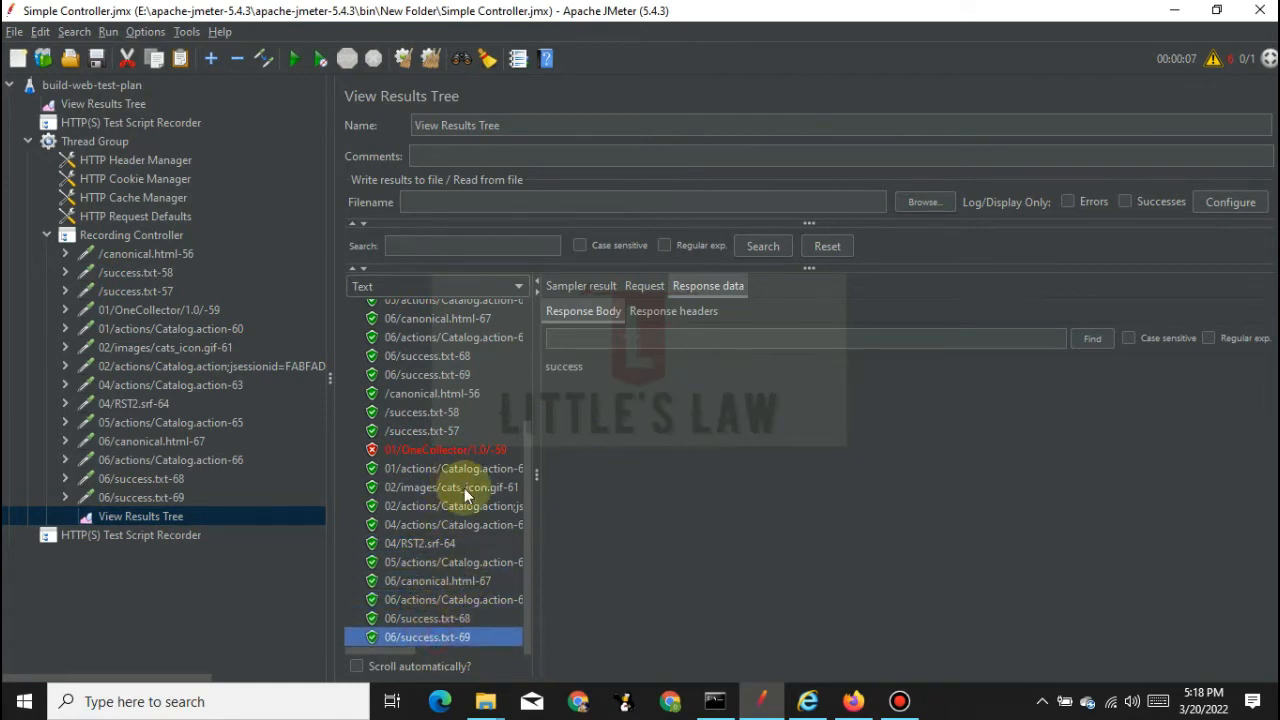
# - Switch to Firefox and retry loading the JPetStore Fish category page
pyautogui.click(853, 701)
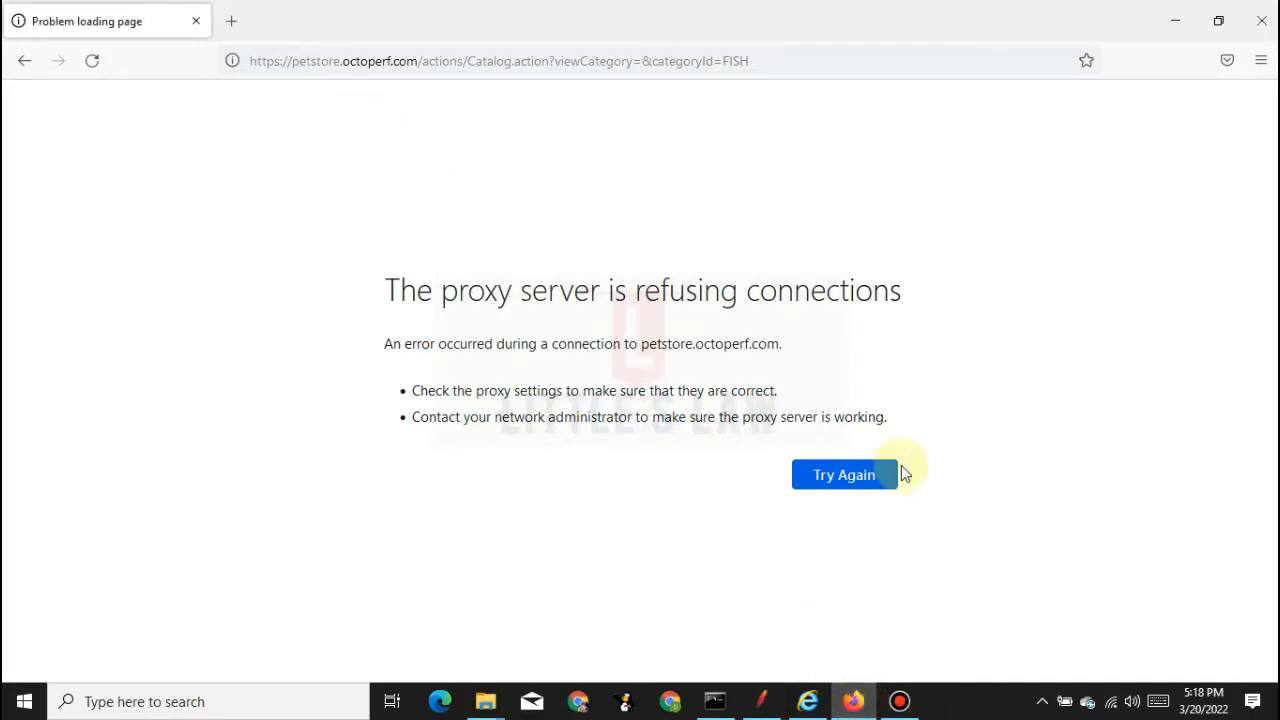
pyautogui.click(857, 476)
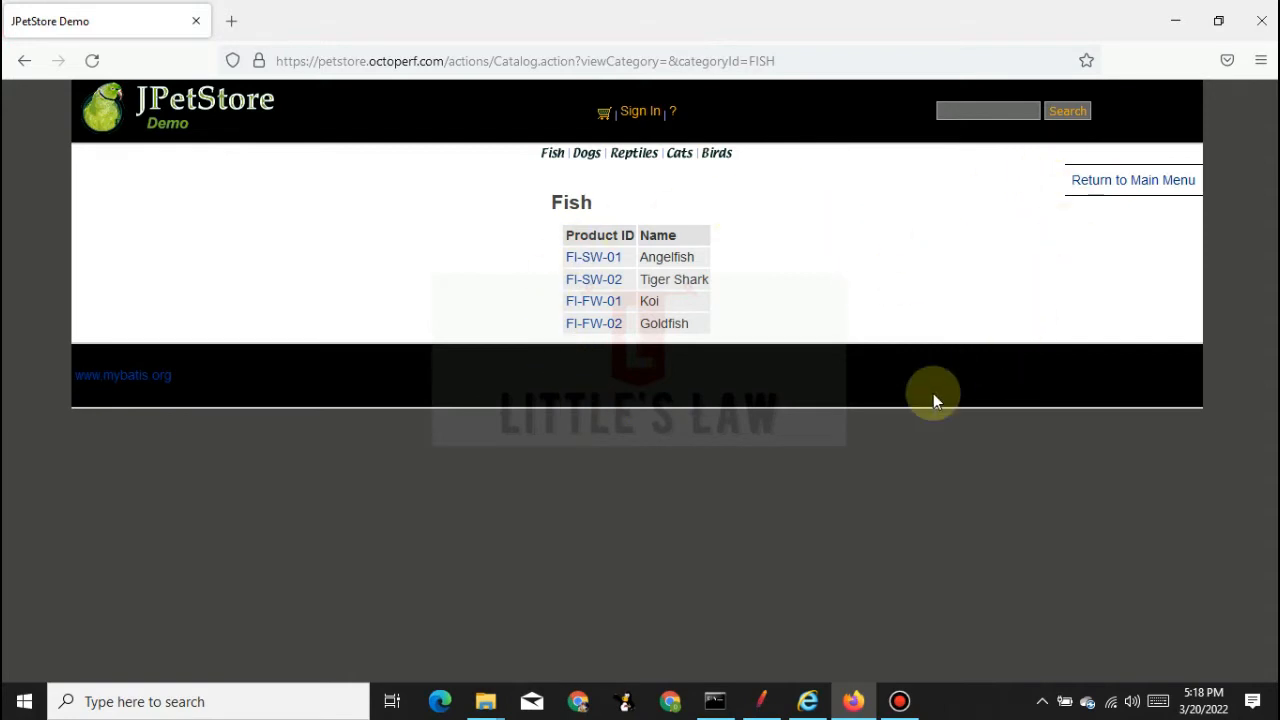
# - Switch to JMeter and check the port set in the HTTP(S) Test Script Recorder below the Thread Group
pyautogui.click(759, 701)
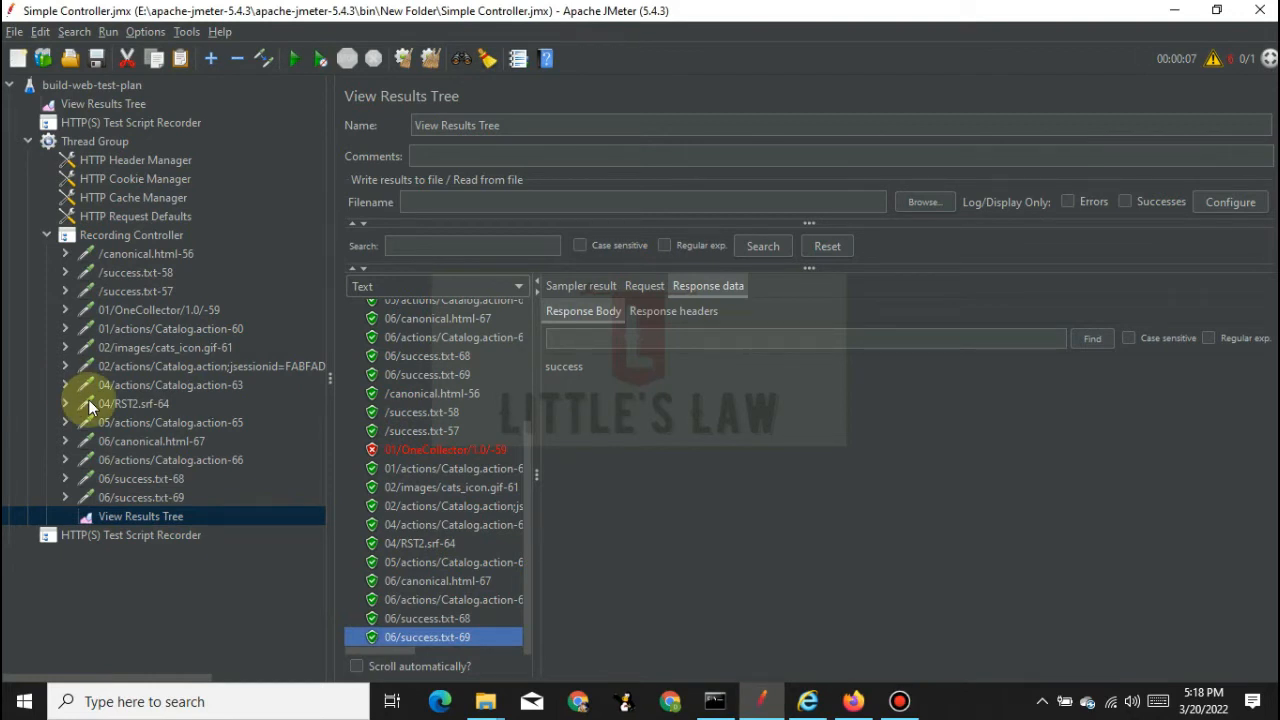
pyautogui.click(133, 536)
pyautogui.click(410, 264)
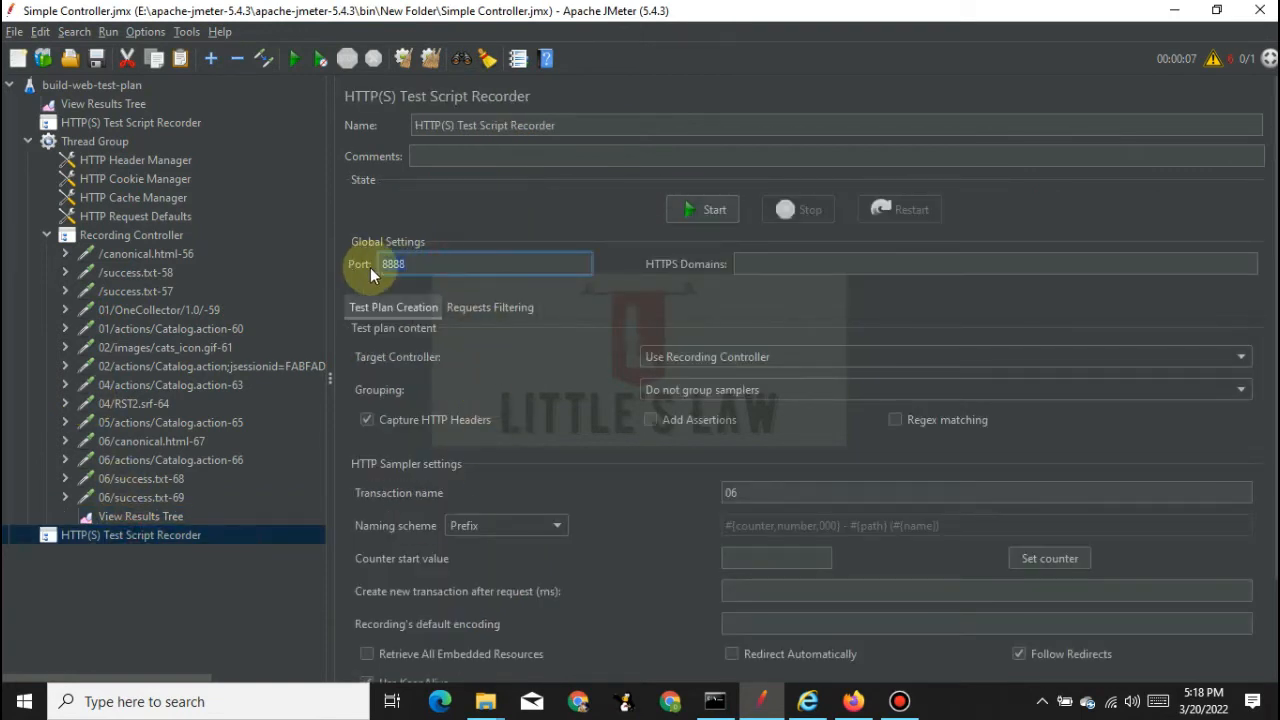
pyautogui.moveTo(425, 263); pyautogui.dragTo(347, 264)
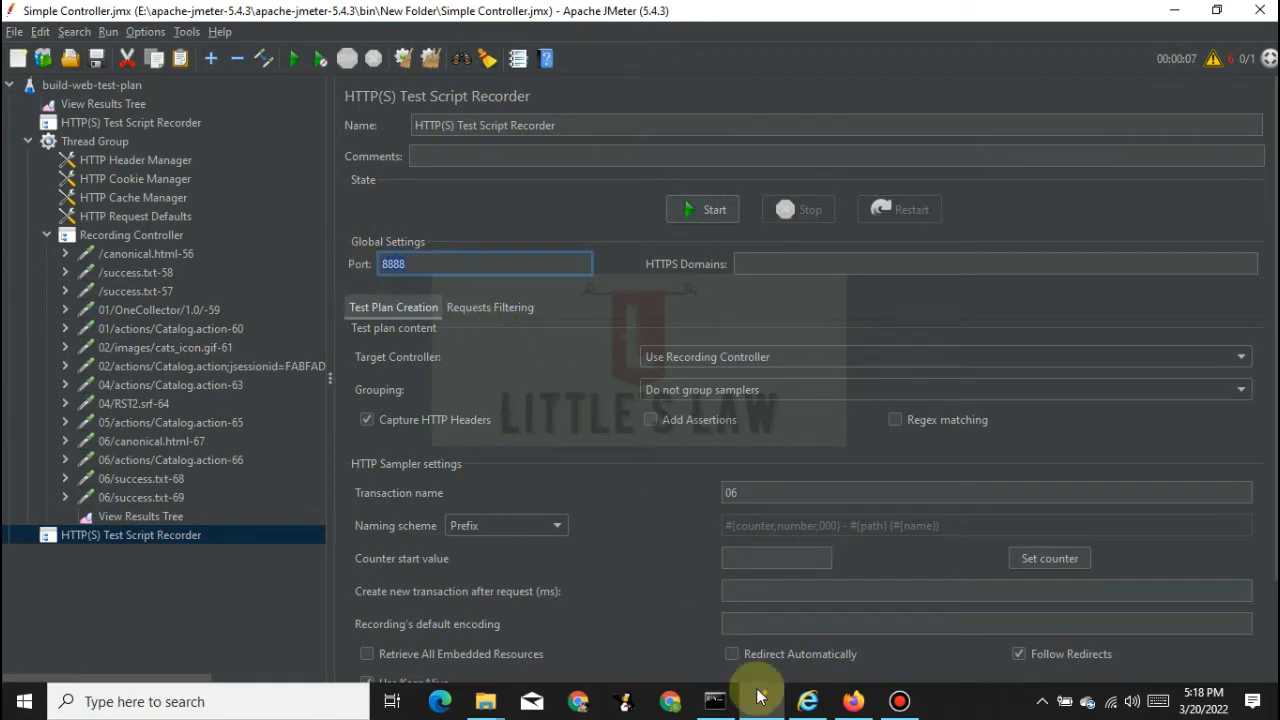
# - Switch to Internet Explorer and turn on the use of a proxy server for the LAN in its Internet options
pyautogui.click(853, 701)
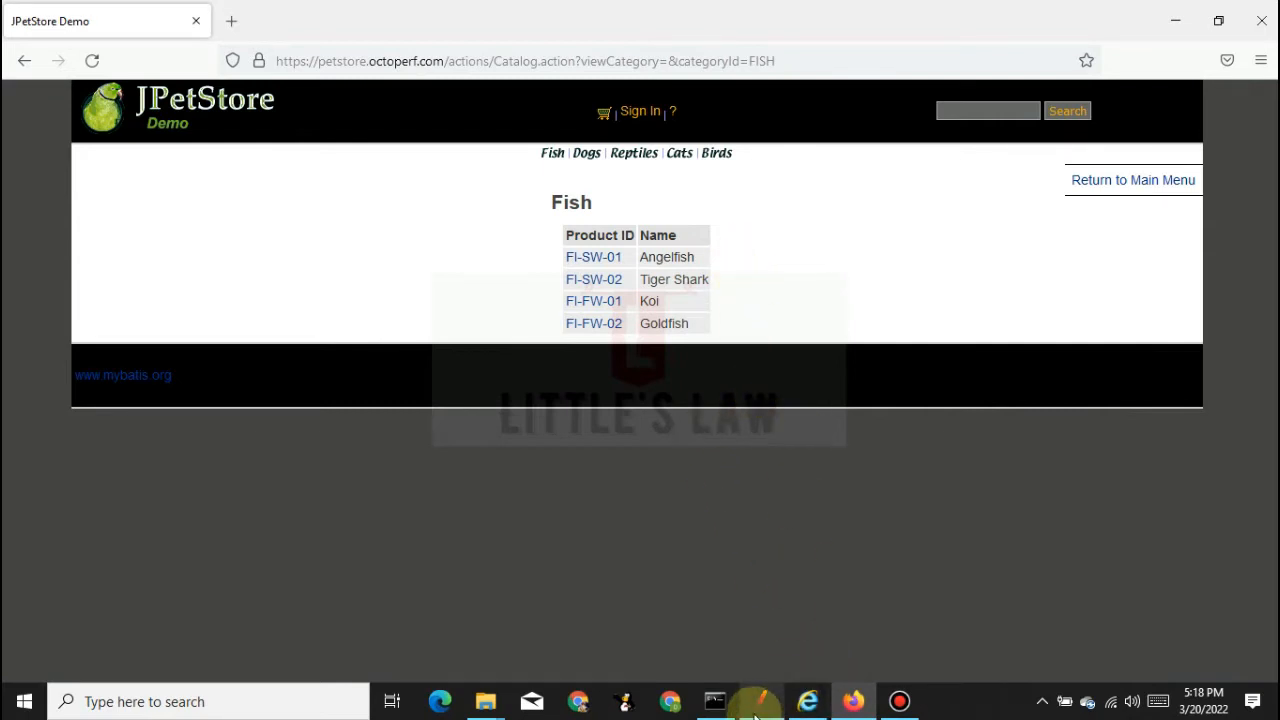
pyautogui.click(811, 705)
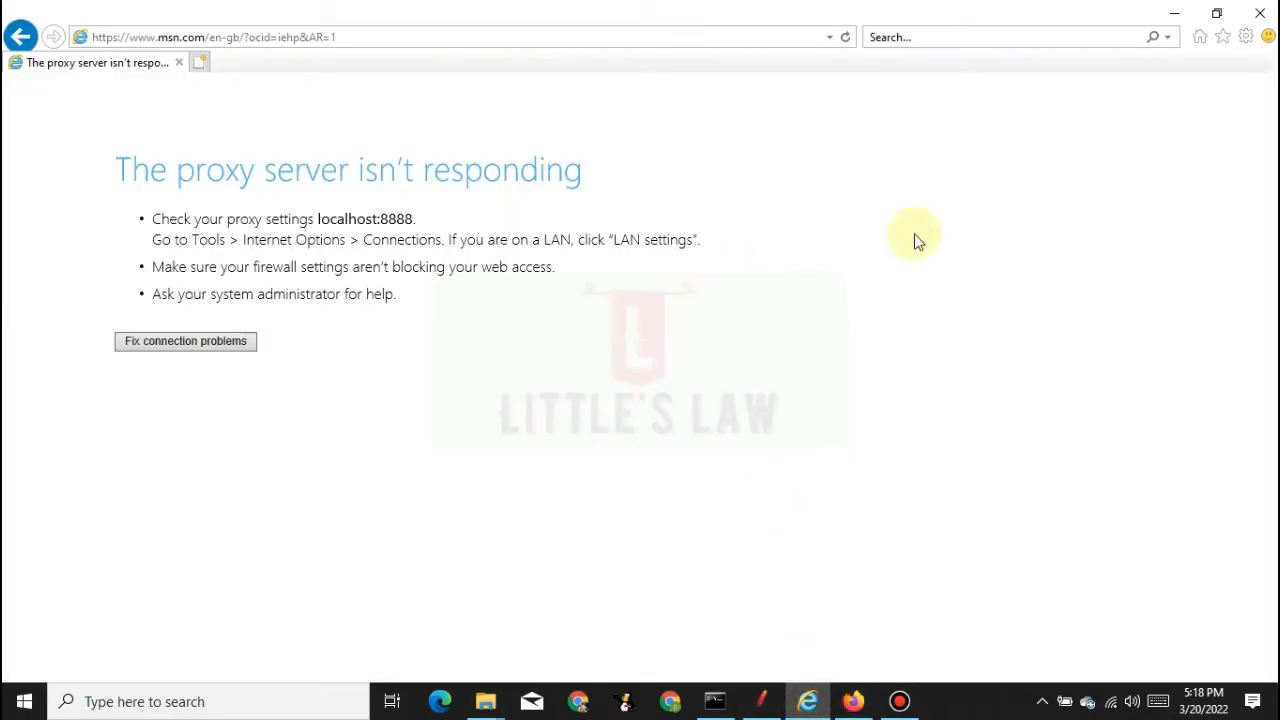
pyautogui.click(1266, 37)
pyautogui.click(1200, 149)
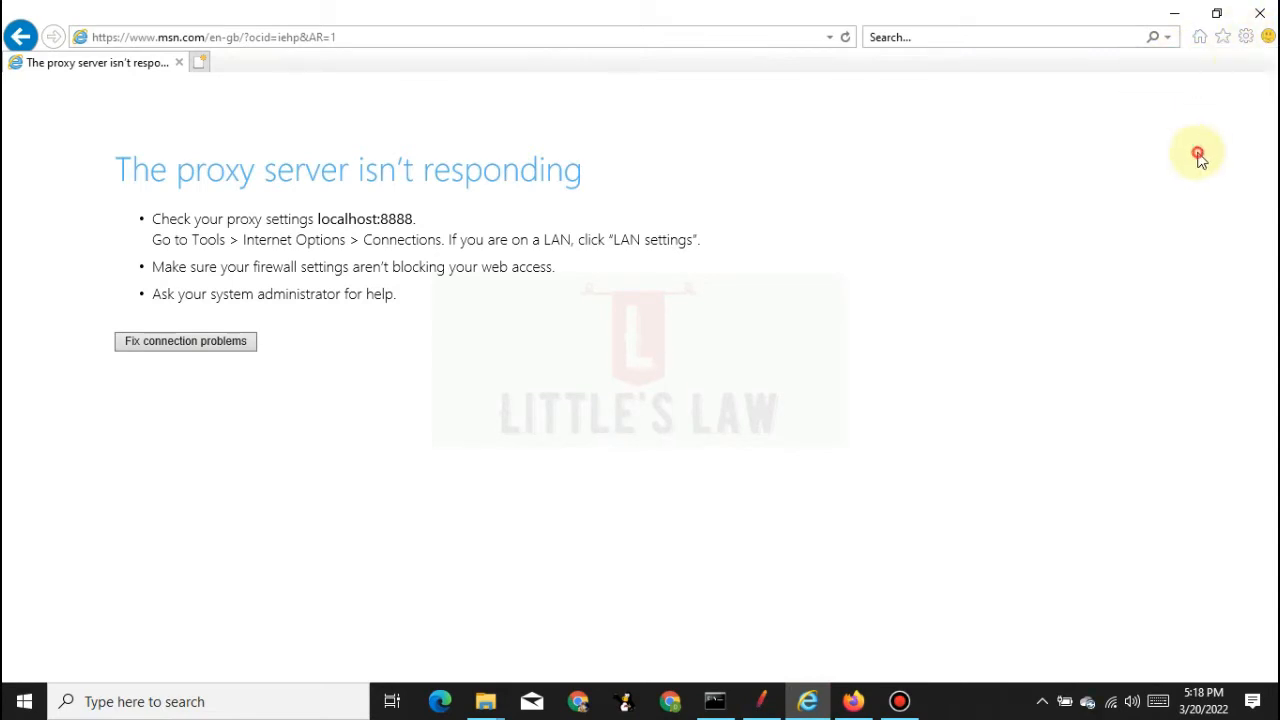
pyautogui.click(1245, 37)
pyautogui.click(1094, 307)
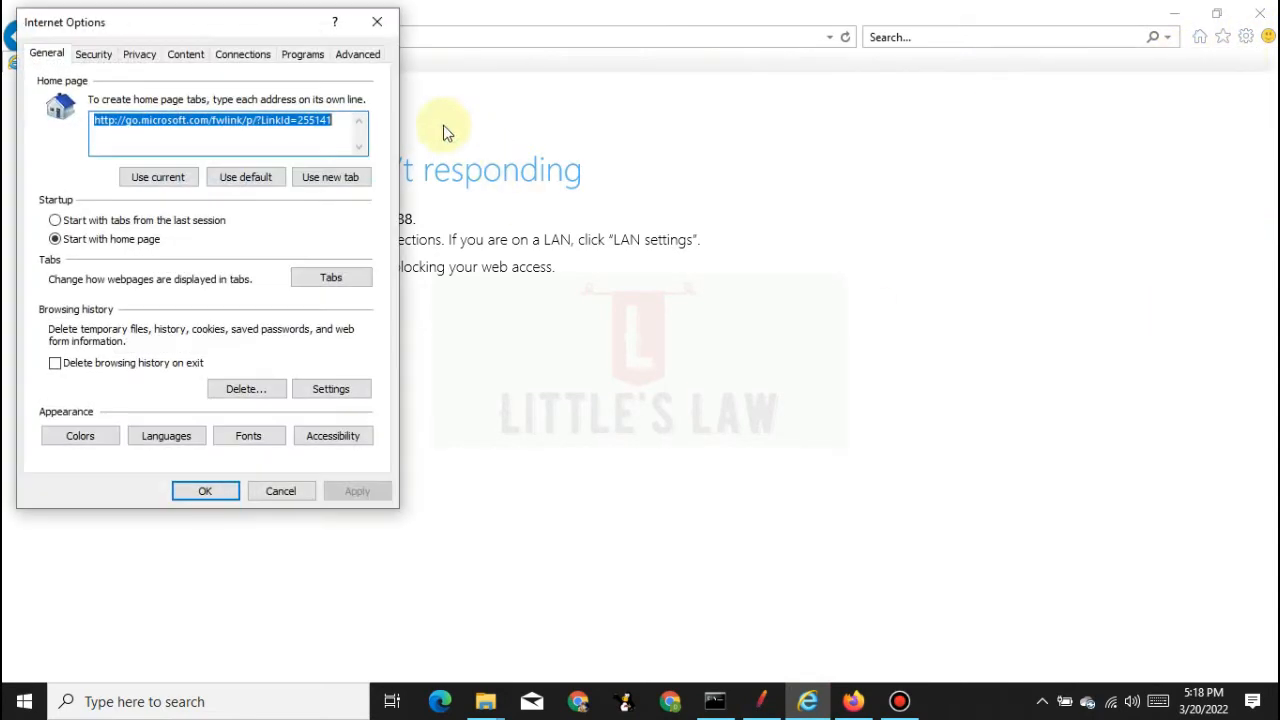
pyautogui.click(240, 55)
pyautogui.click(316, 390)
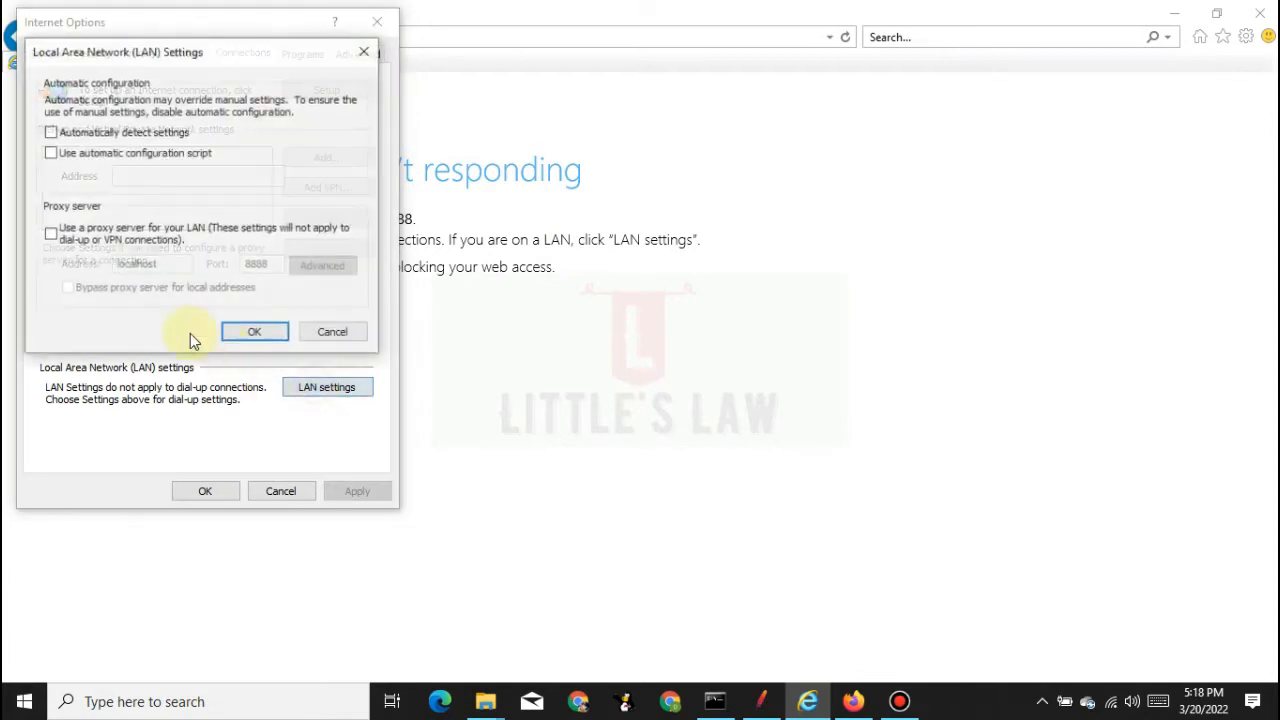
pyautogui.click(52, 235)
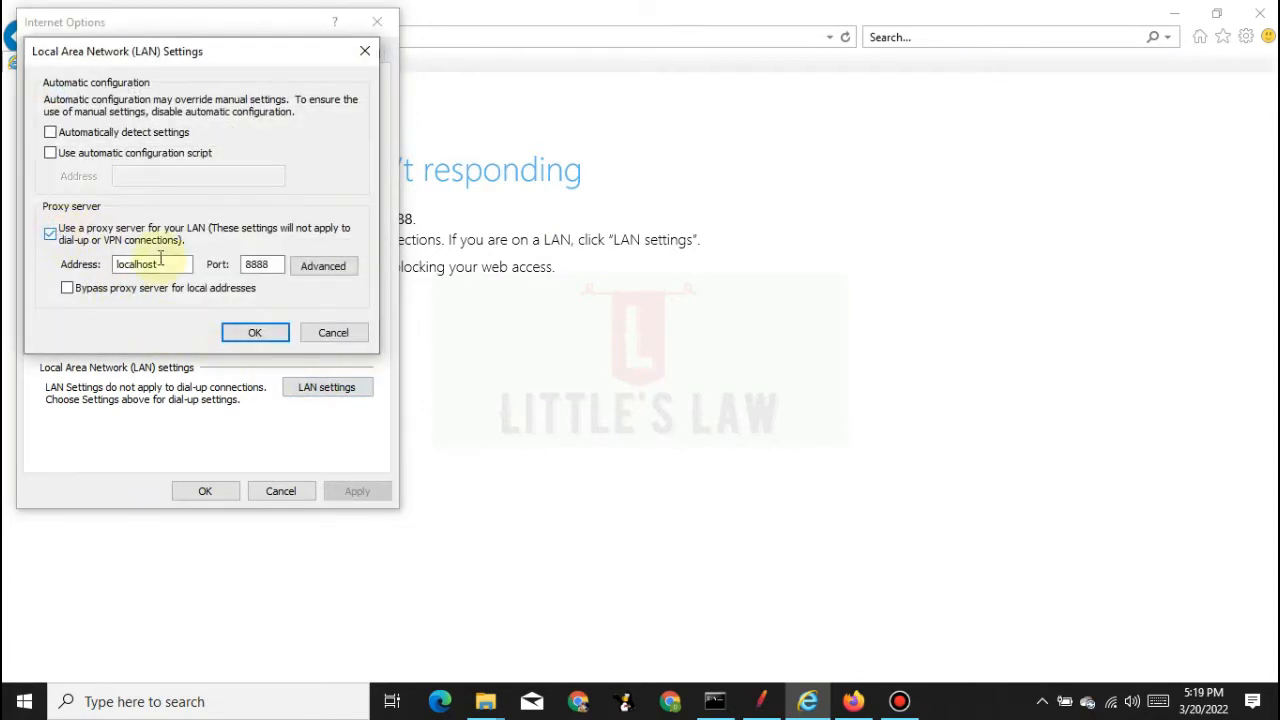
pyautogui.click(254, 332)
pyautogui.click(205, 490)
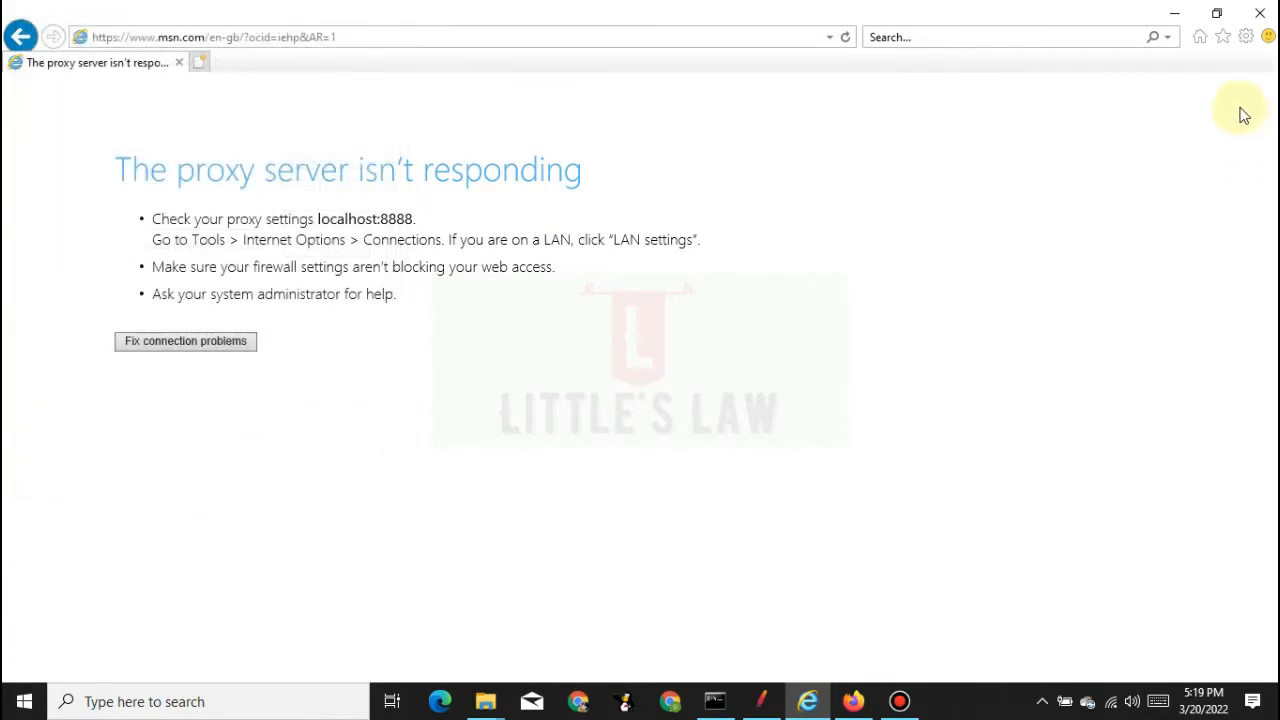
# - Reopen the LAN settings and disable the proxy server again, confirming both dialogs
pyautogui.click(1246, 37)
pyautogui.click(1130, 305)
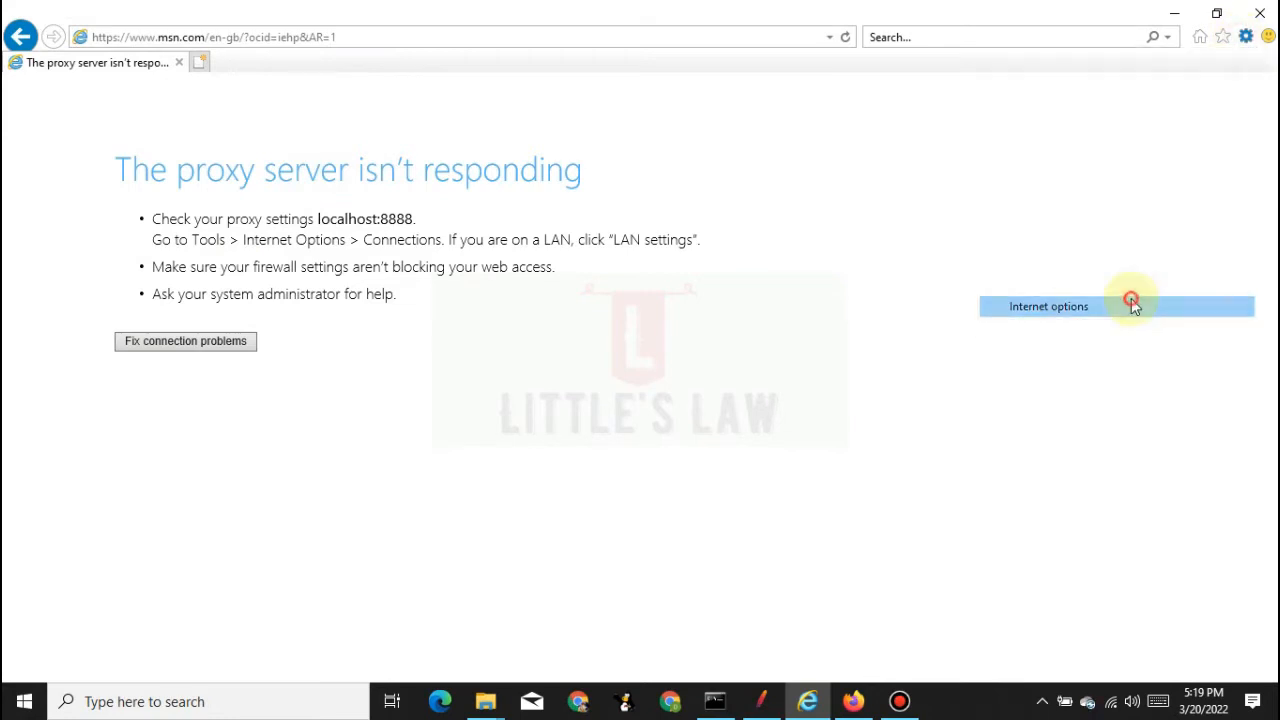
pyautogui.click(253, 56)
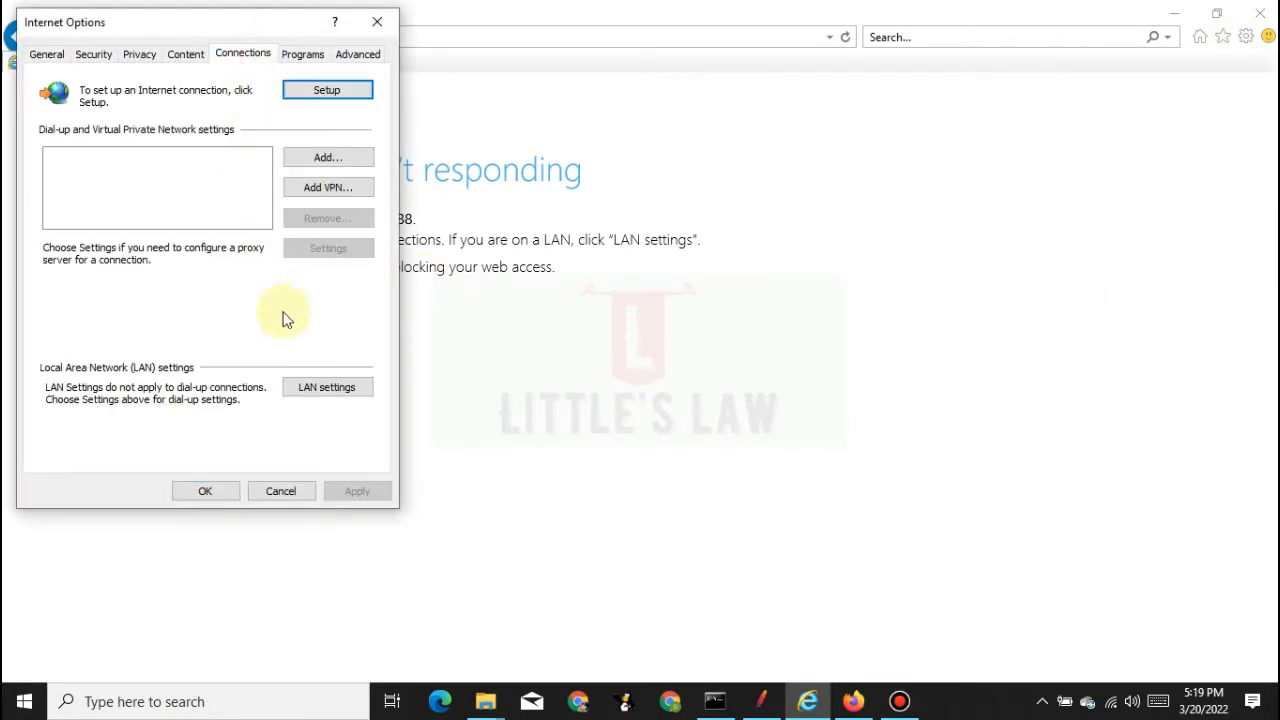
pyautogui.click(314, 386)
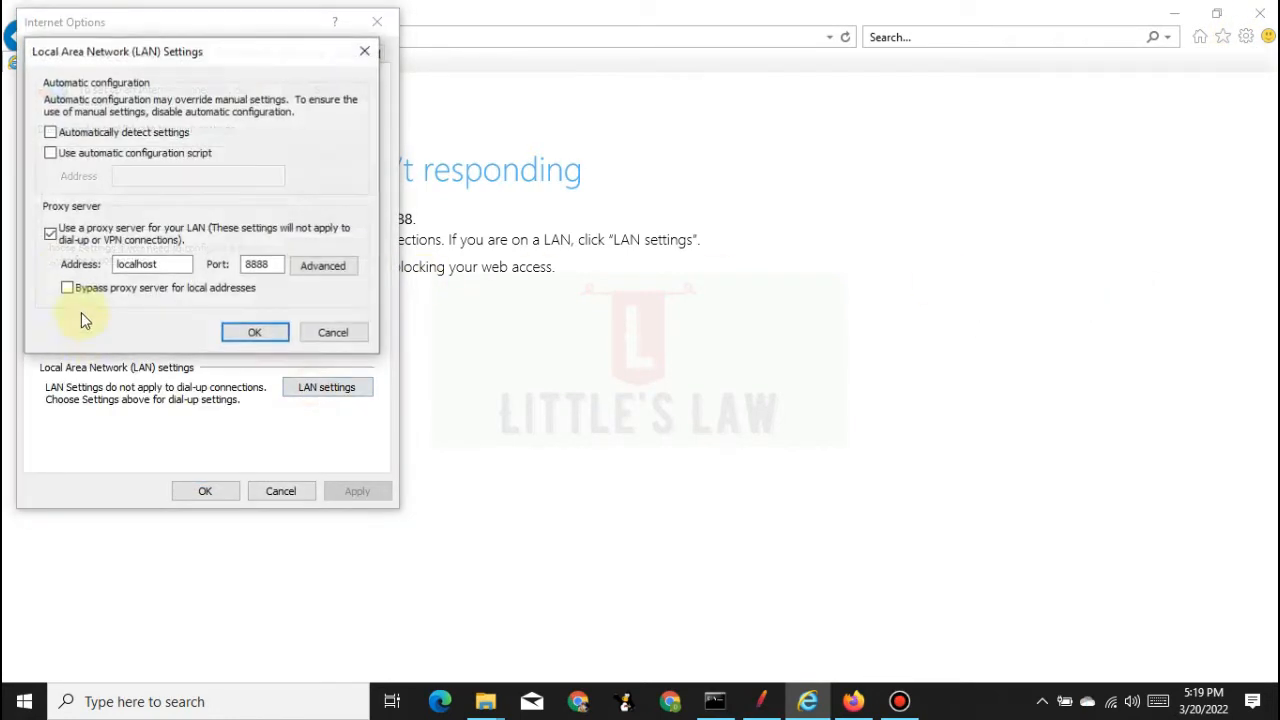
pyautogui.click(49, 231)
pyautogui.click(254, 332)
pyautogui.click(232, 491)
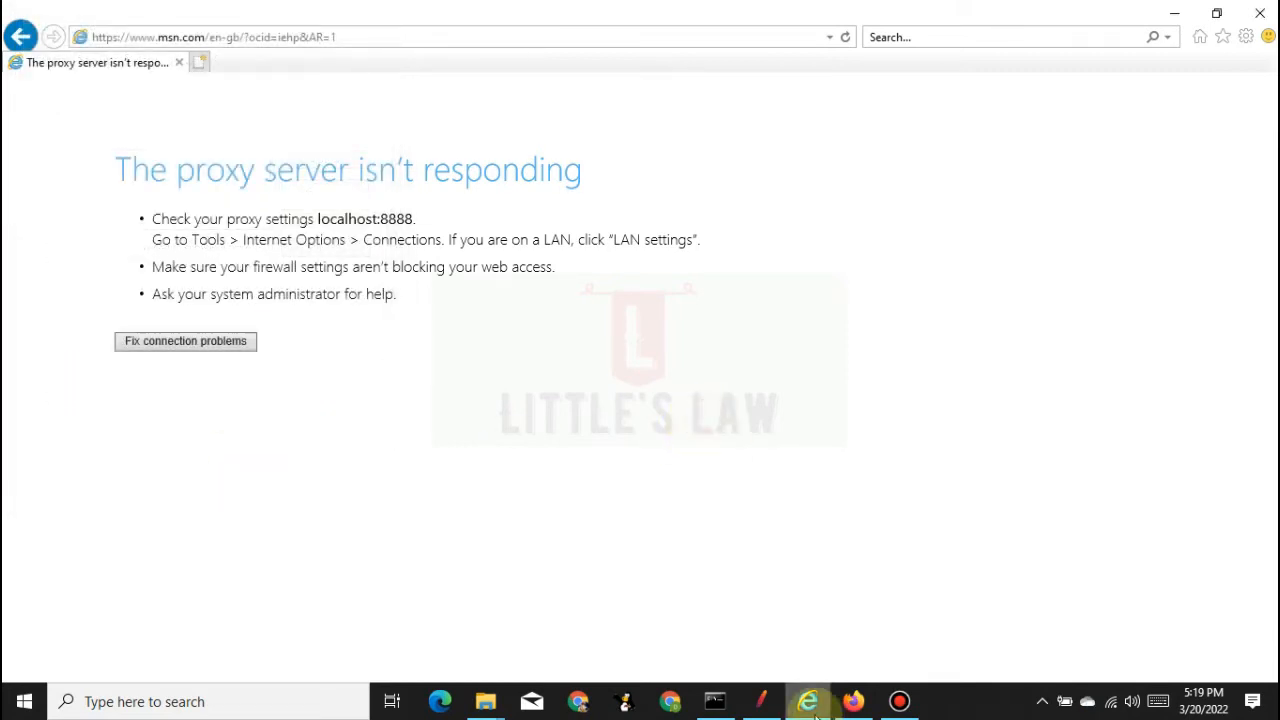
# - Switch to JMeter and open the Thread Group's settings
pyautogui.click(762, 700)
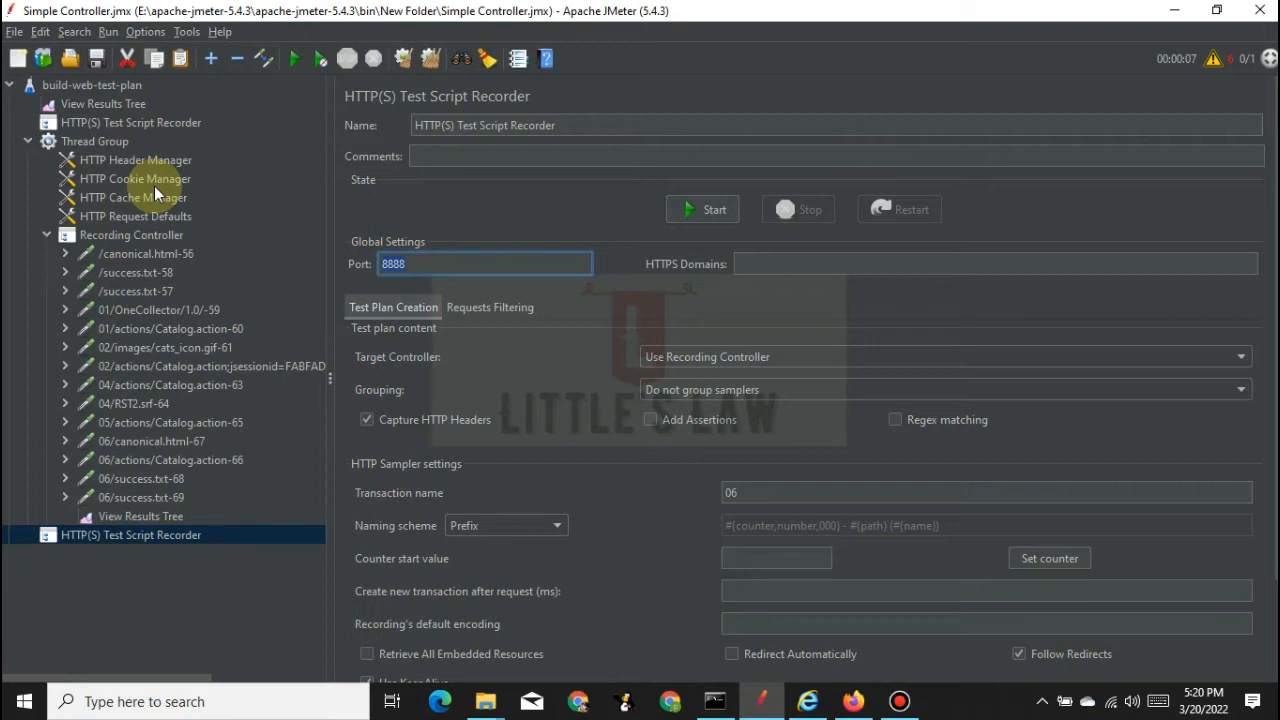
pyautogui.click(96, 142)
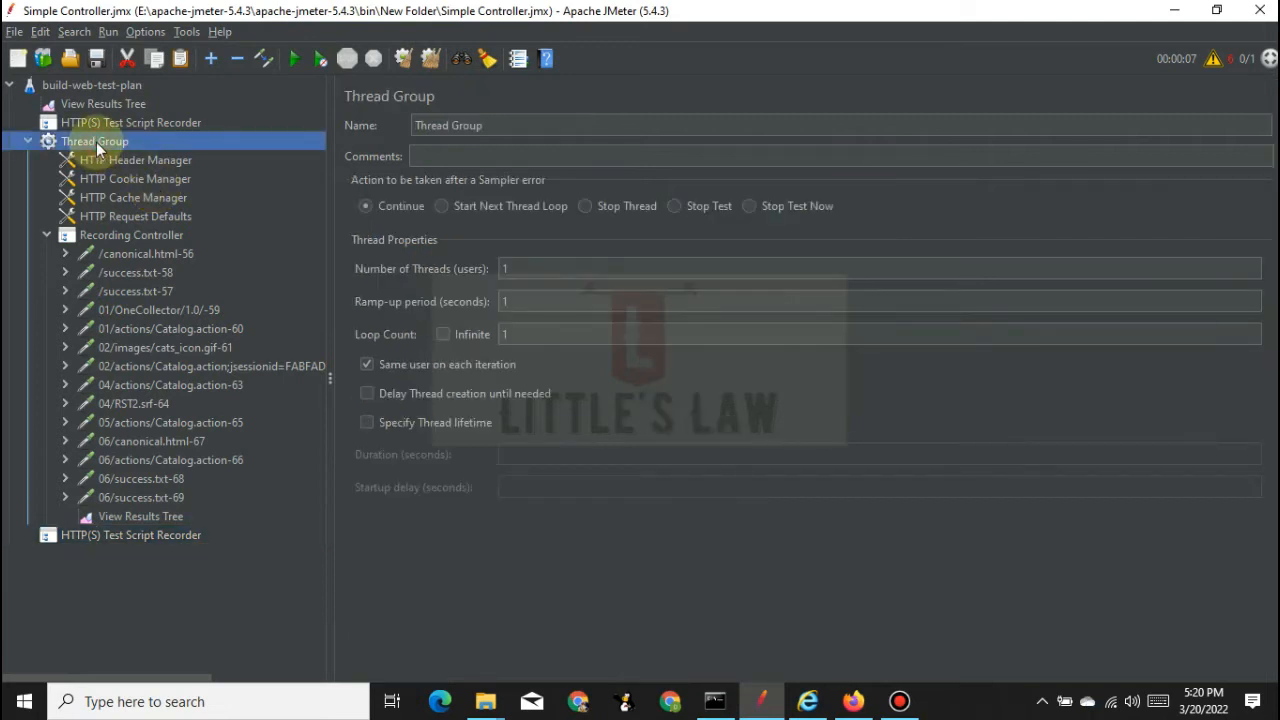
# - Add a Simple Controller to the Thread Group and name it Script1
pyautogui.rightClick(96, 142)
pyautogui.moveTo(130, 152)
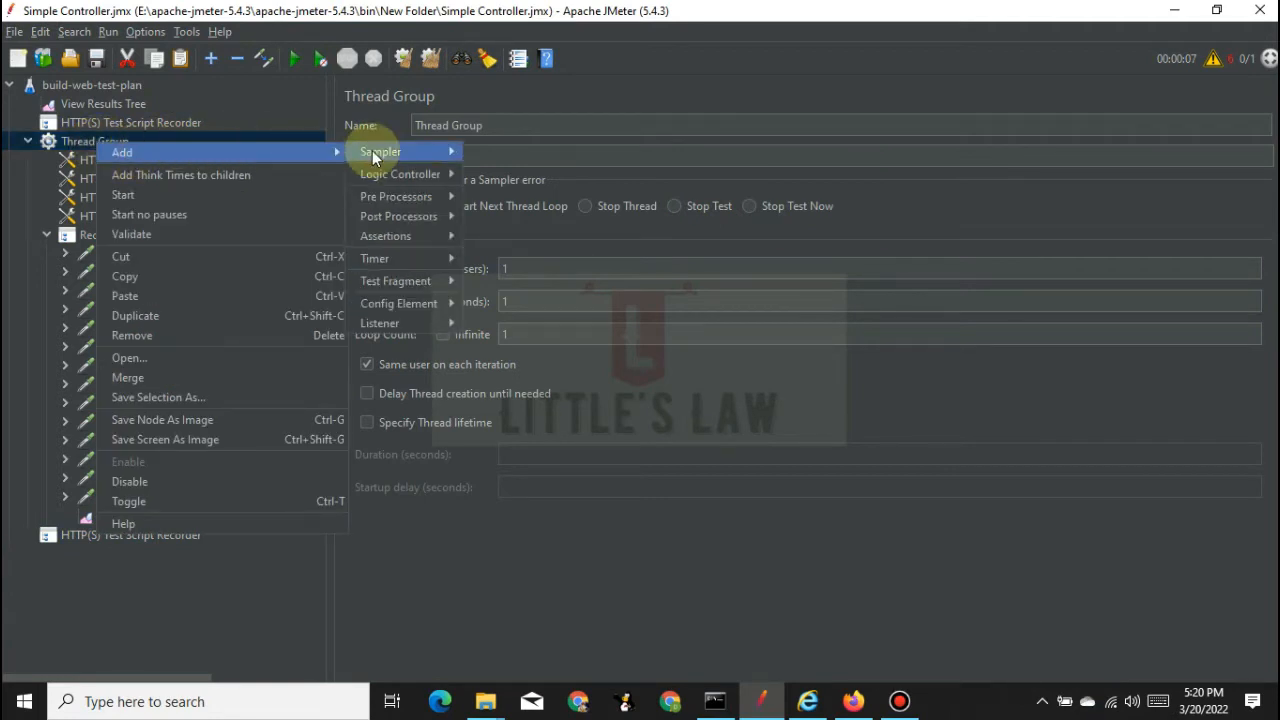
pyautogui.moveTo(385, 196)
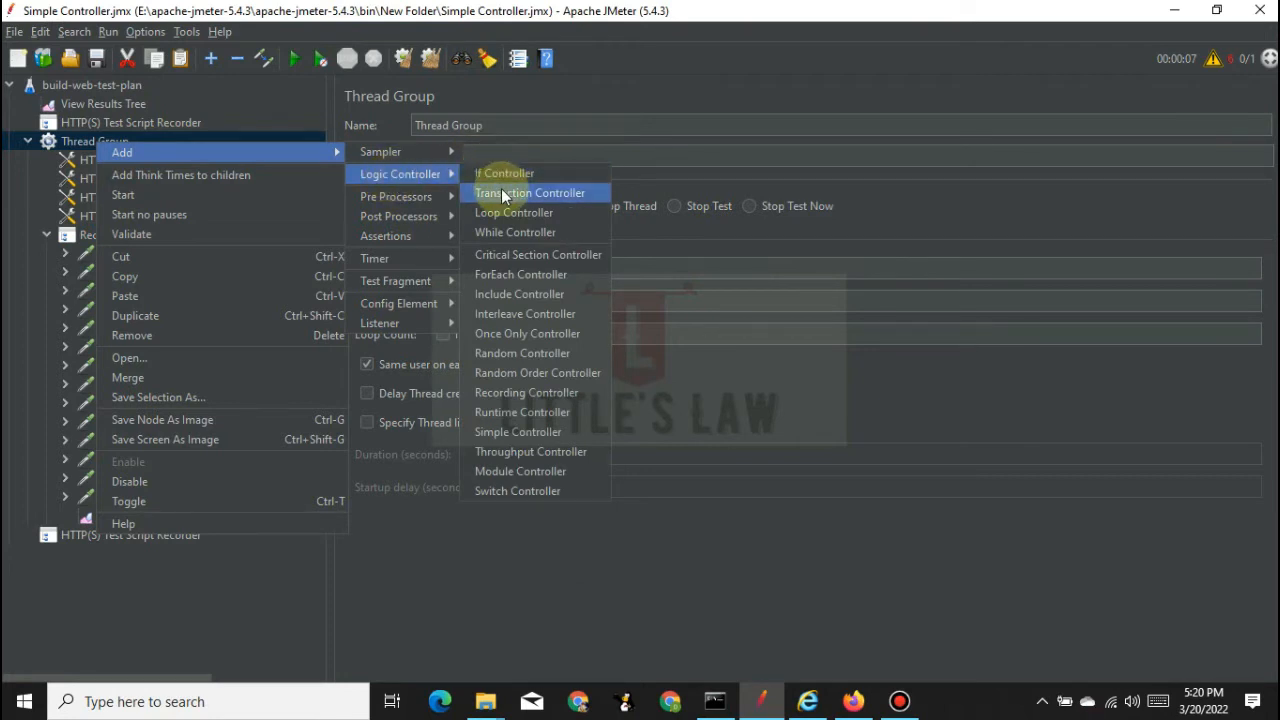
pyautogui.click(534, 432)
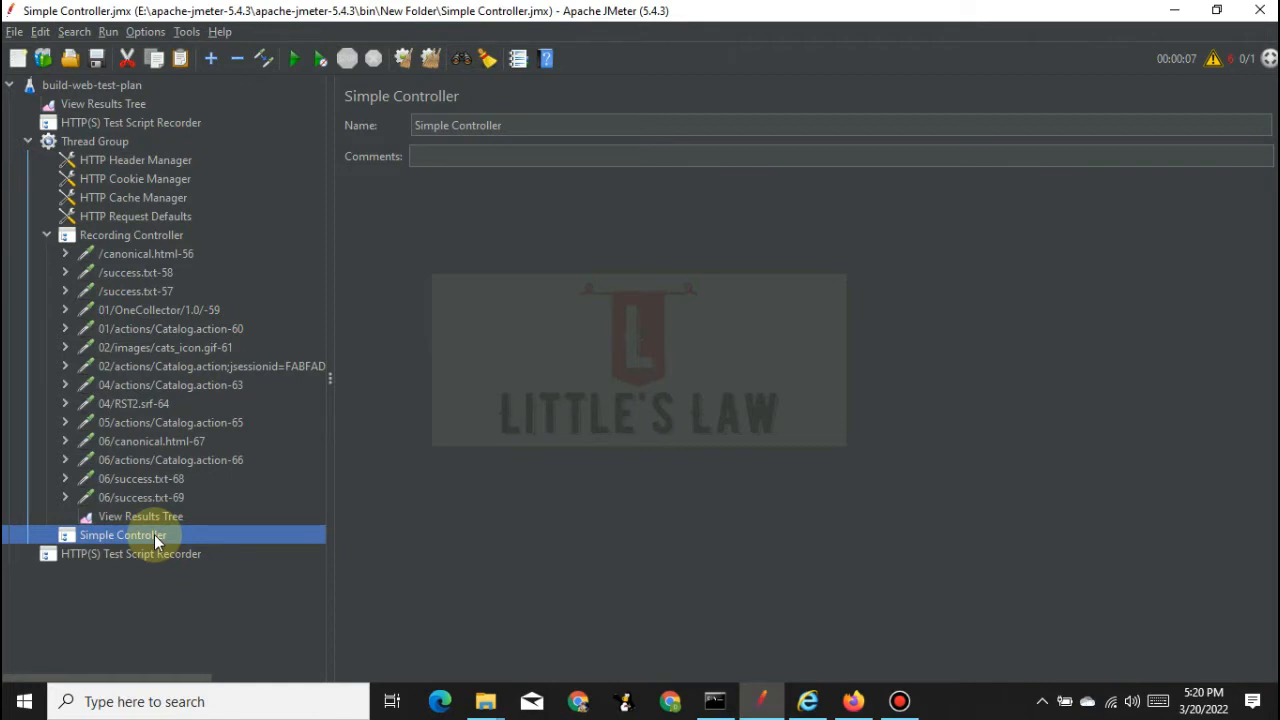
pyautogui.moveTo(534, 125); pyautogui.dragTo(312, 124)
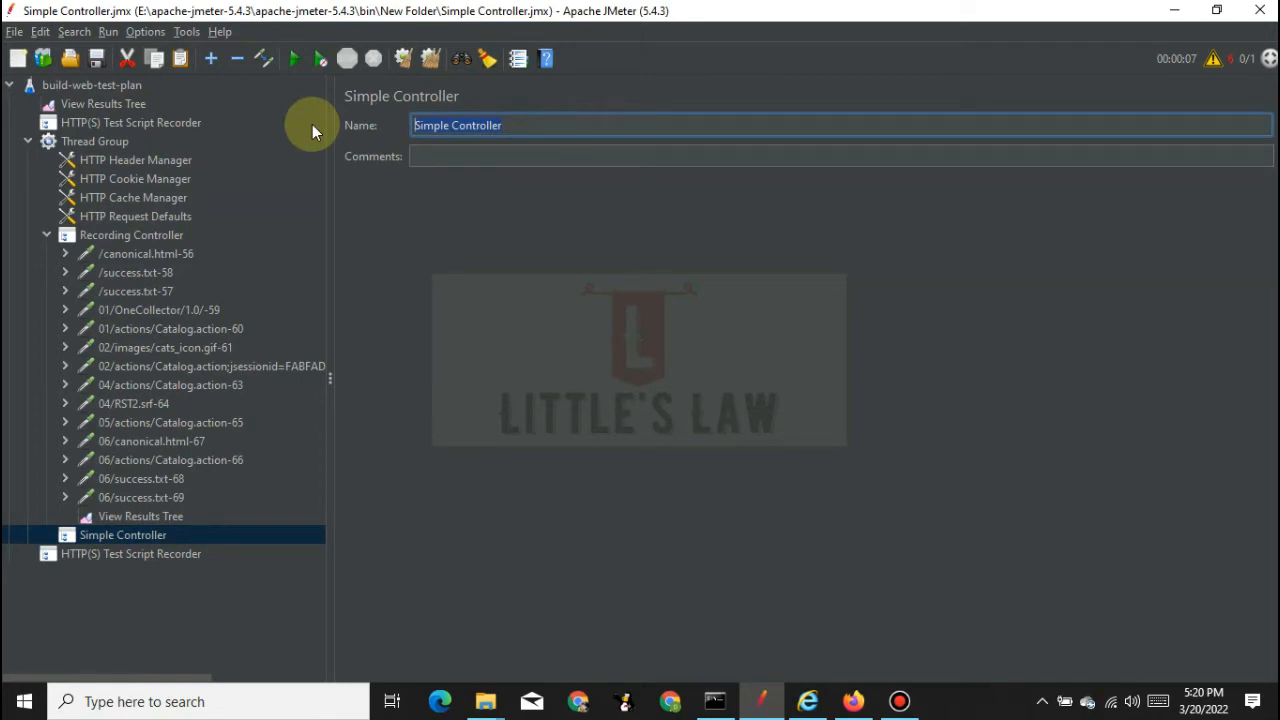
pyautogui.write('Script1')
# - In the test script recorder below Script1, set the target controller to Thread Group > Script1 and keep grouping at Do not group samplers
pyautogui.click(144, 554)
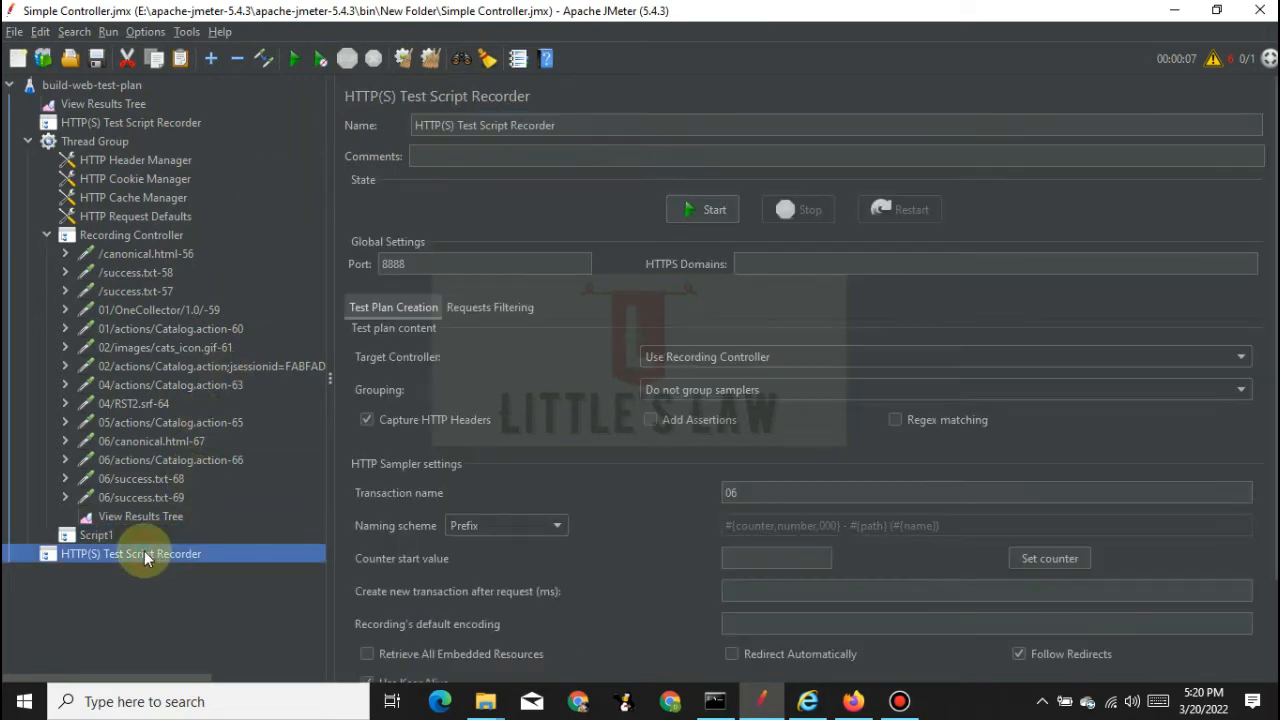
pyautogui.click(733, 360)
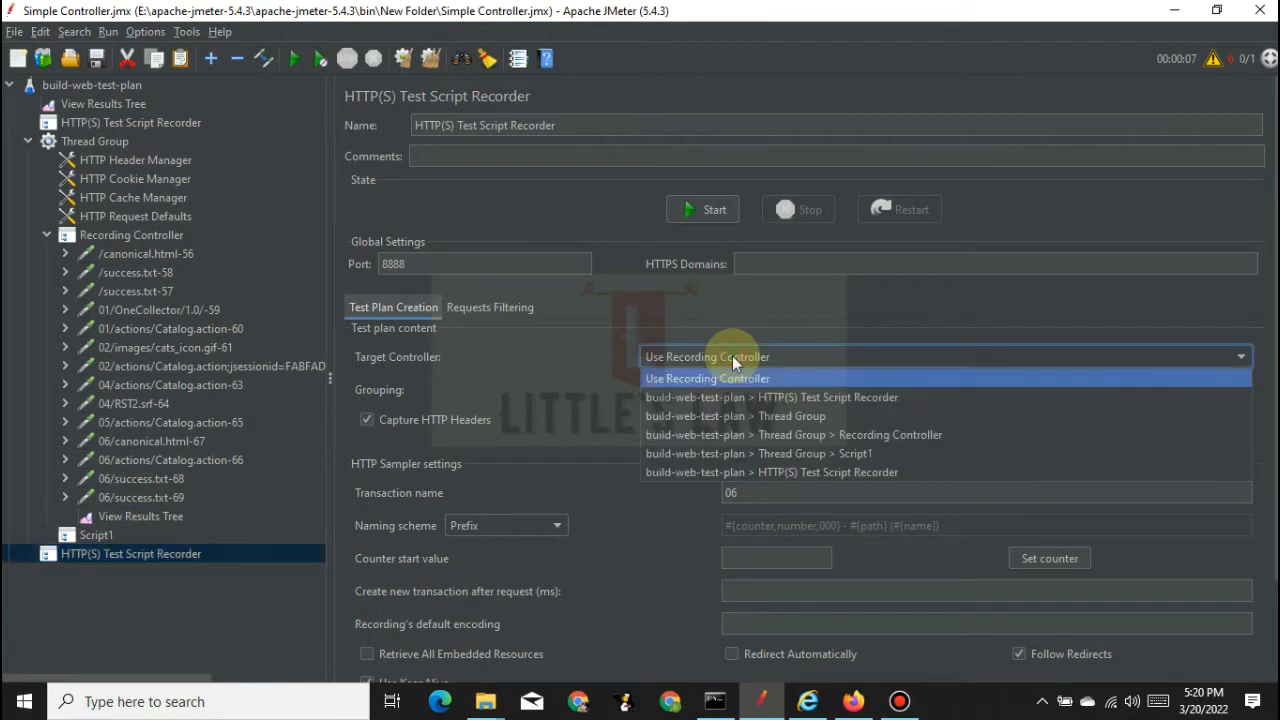
pyautogui.click(739, 453)
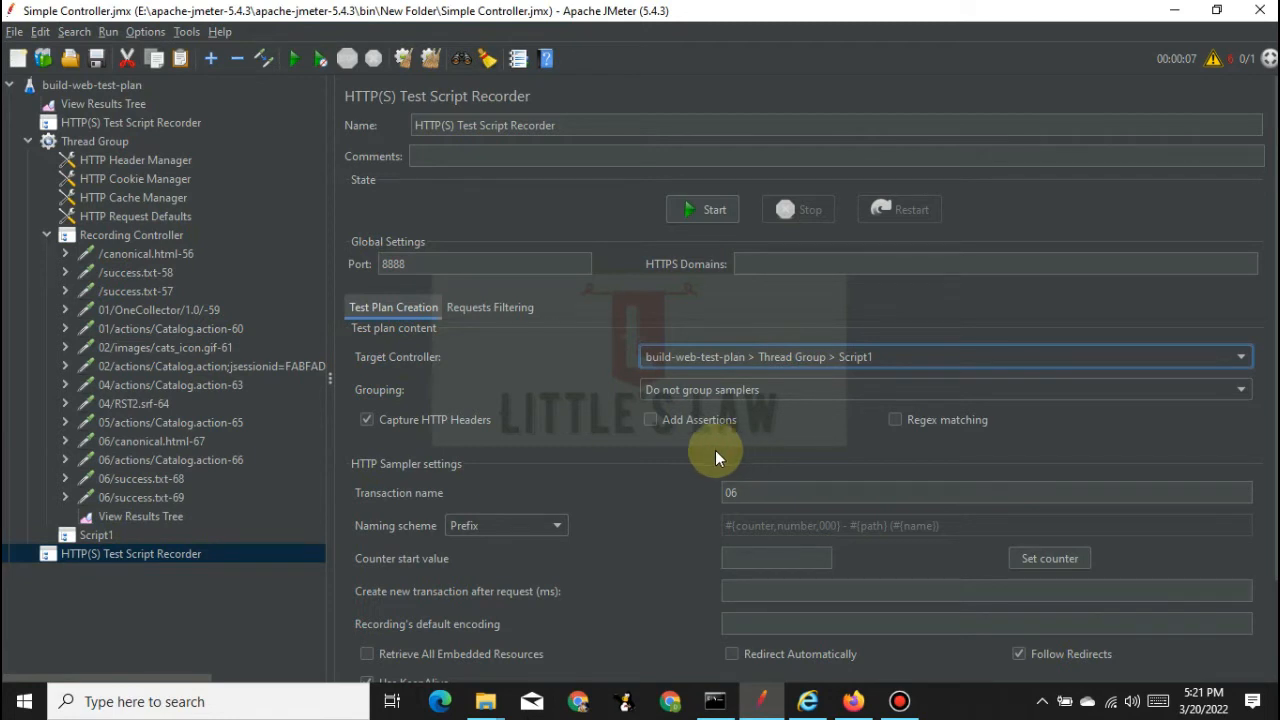
pyautogui.click(94, 537)
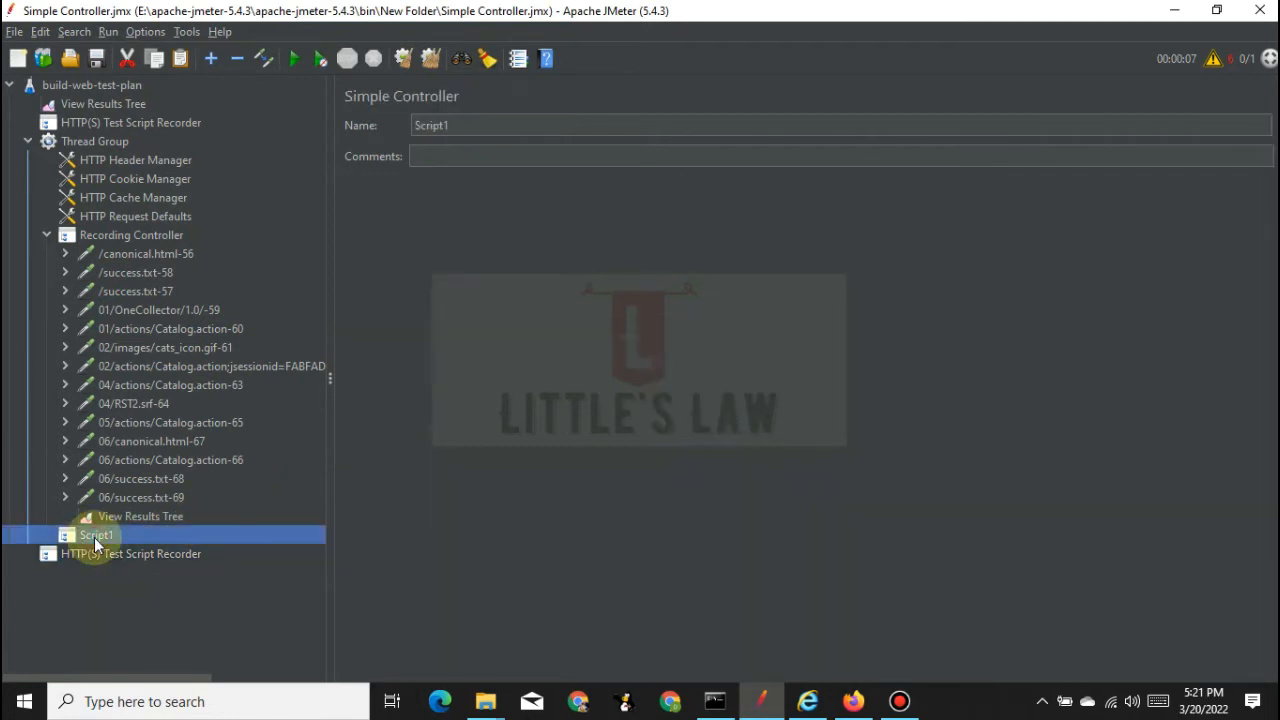
pyautogui.click(130, 558)
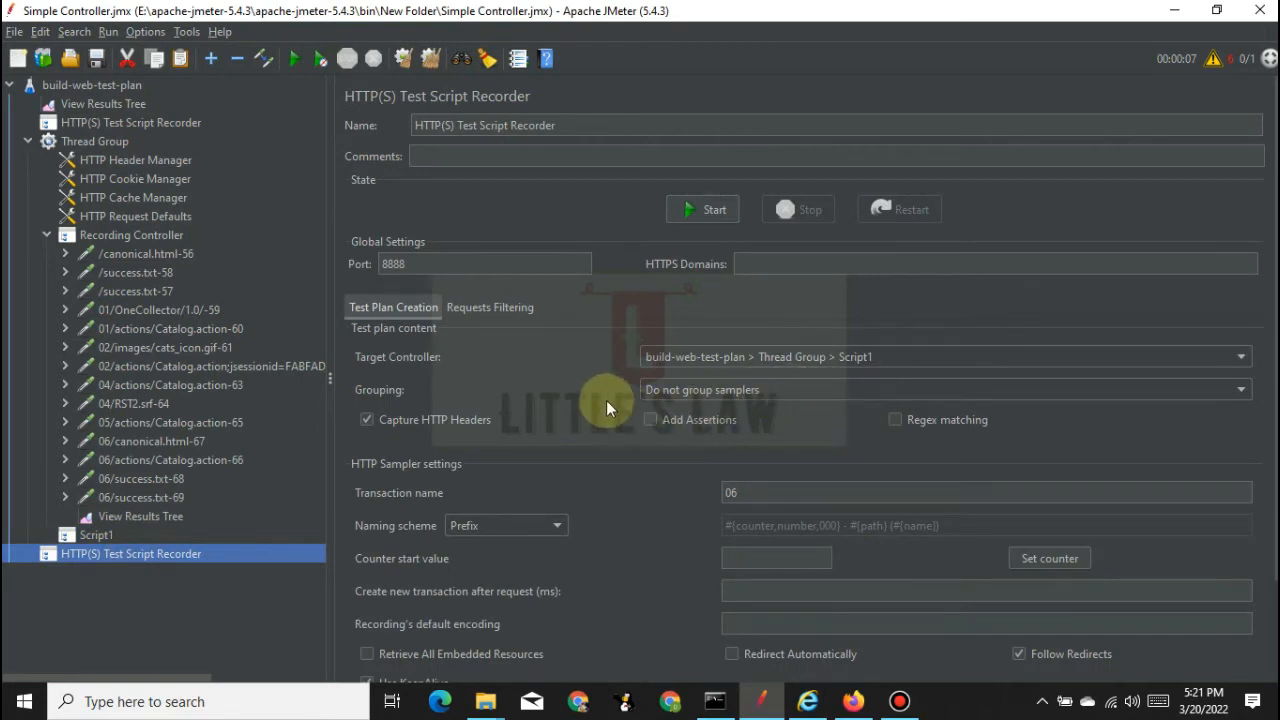
pyautogui.click(782, 392)
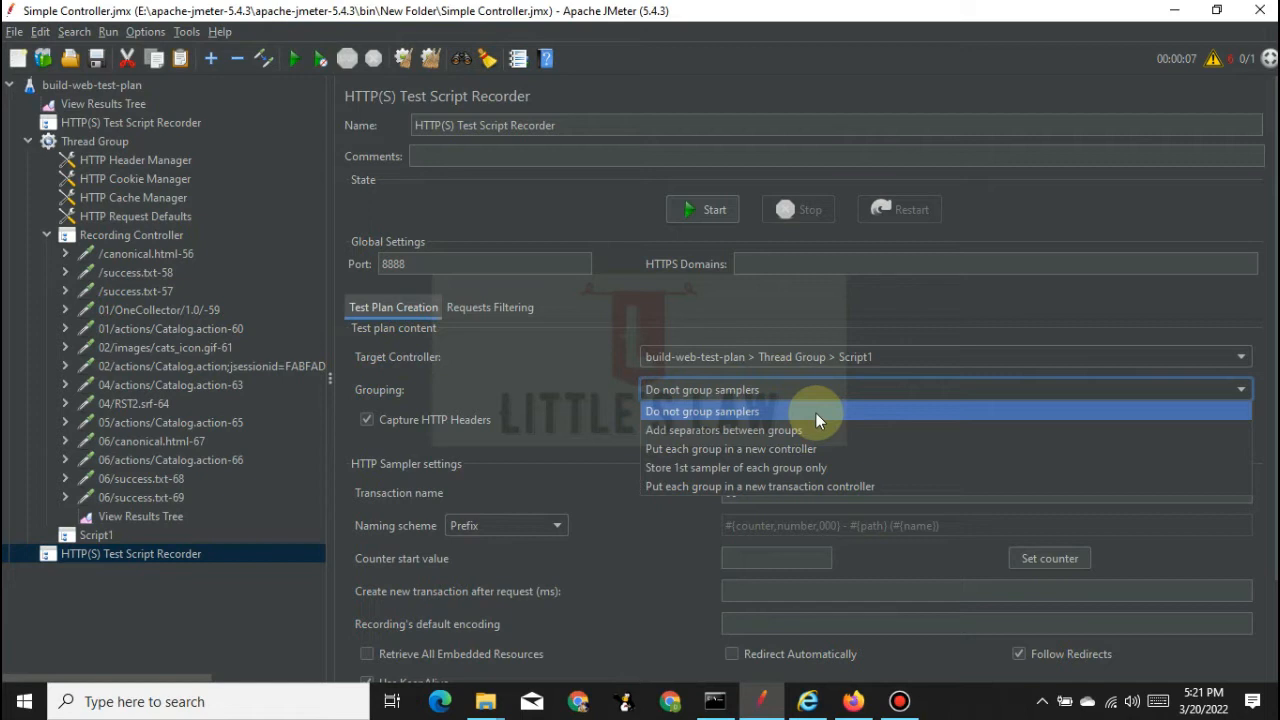
pyautogui.click(816, 413)
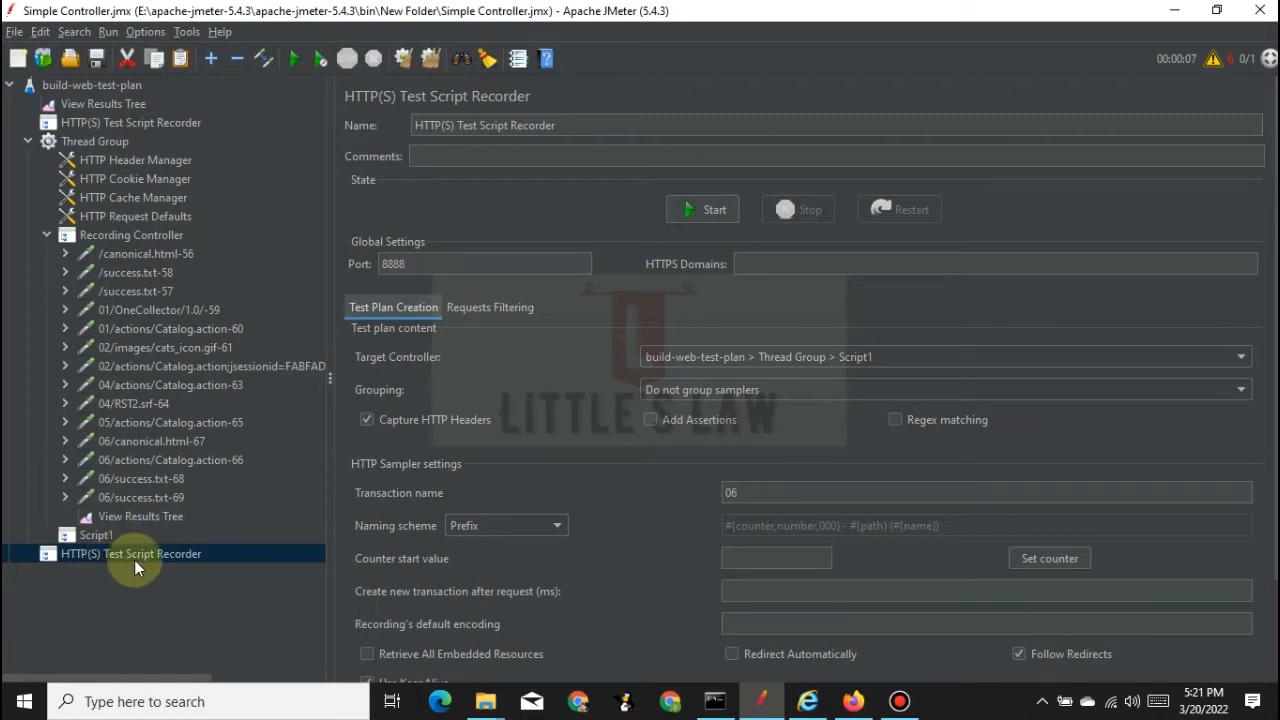
# - Switch to Internet Explorer and enable the proxy server for the LAN in its Internet options, confirming both dialogs
pyautogui.click(807, 701)
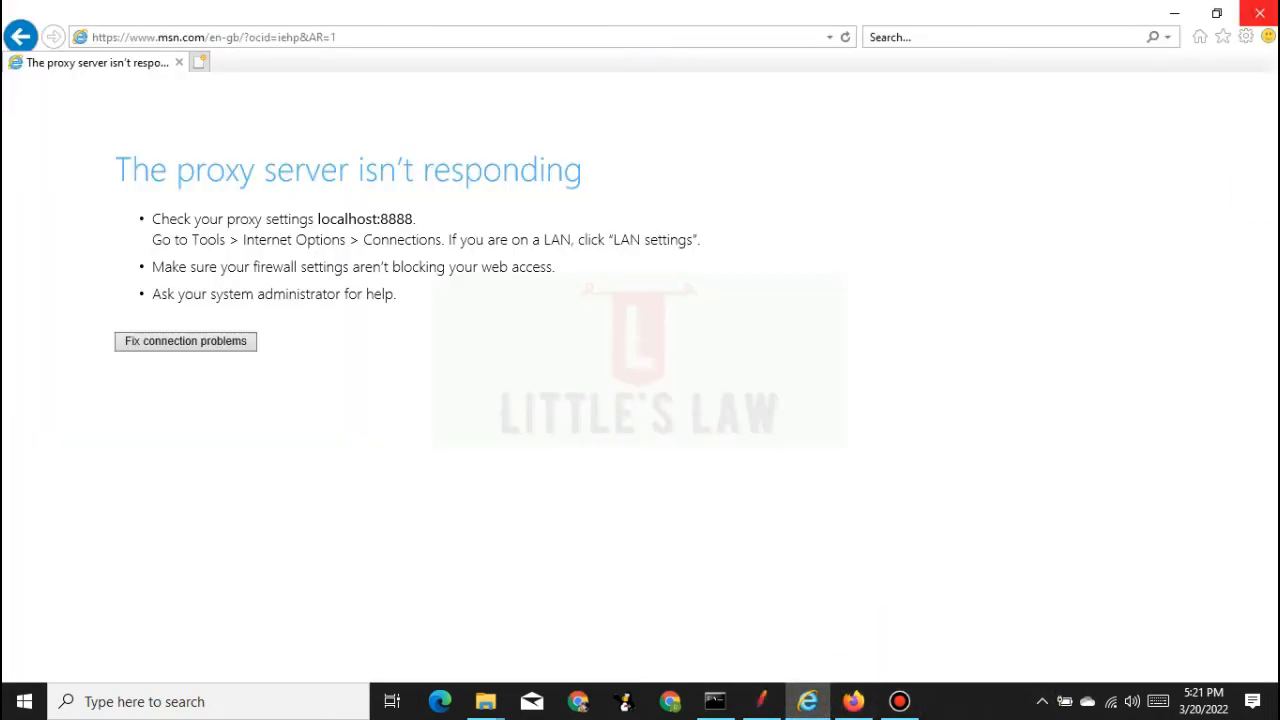
pyautogui.click(1246, 36)
pyautogui.click(1078, 306)
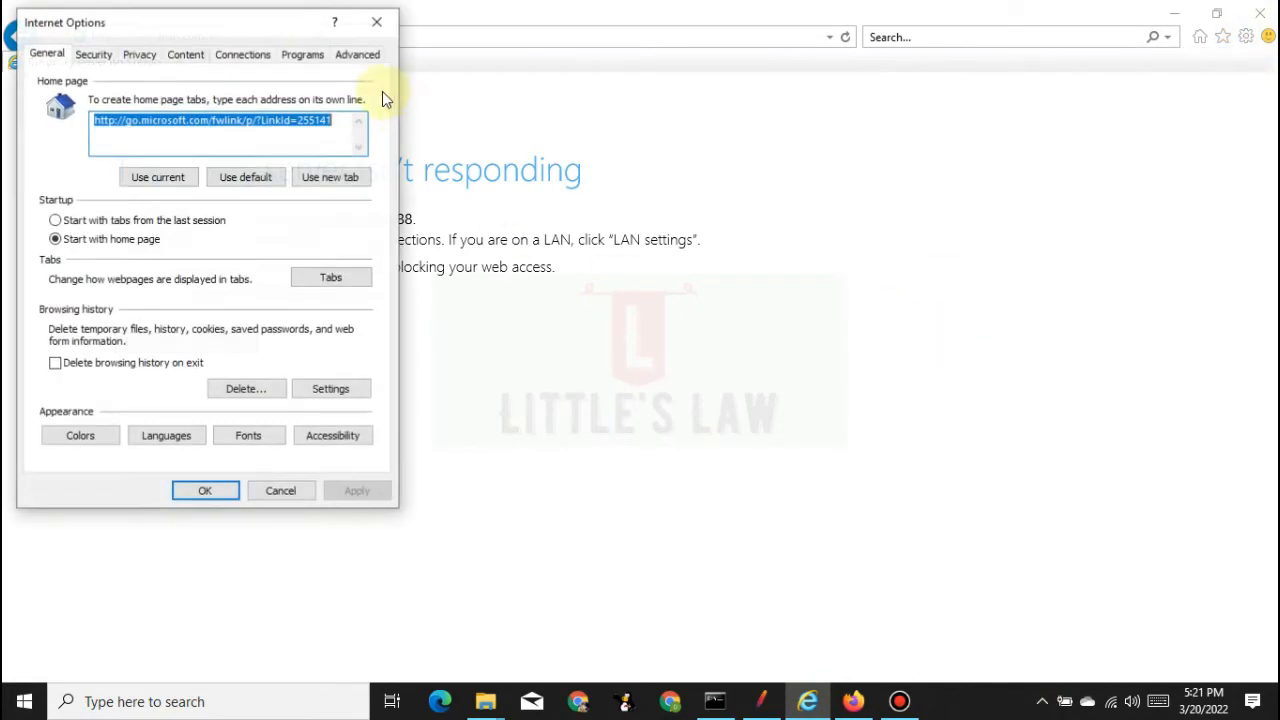
pyautogui.click(250, 54)
pyautogui.click(318, 390)
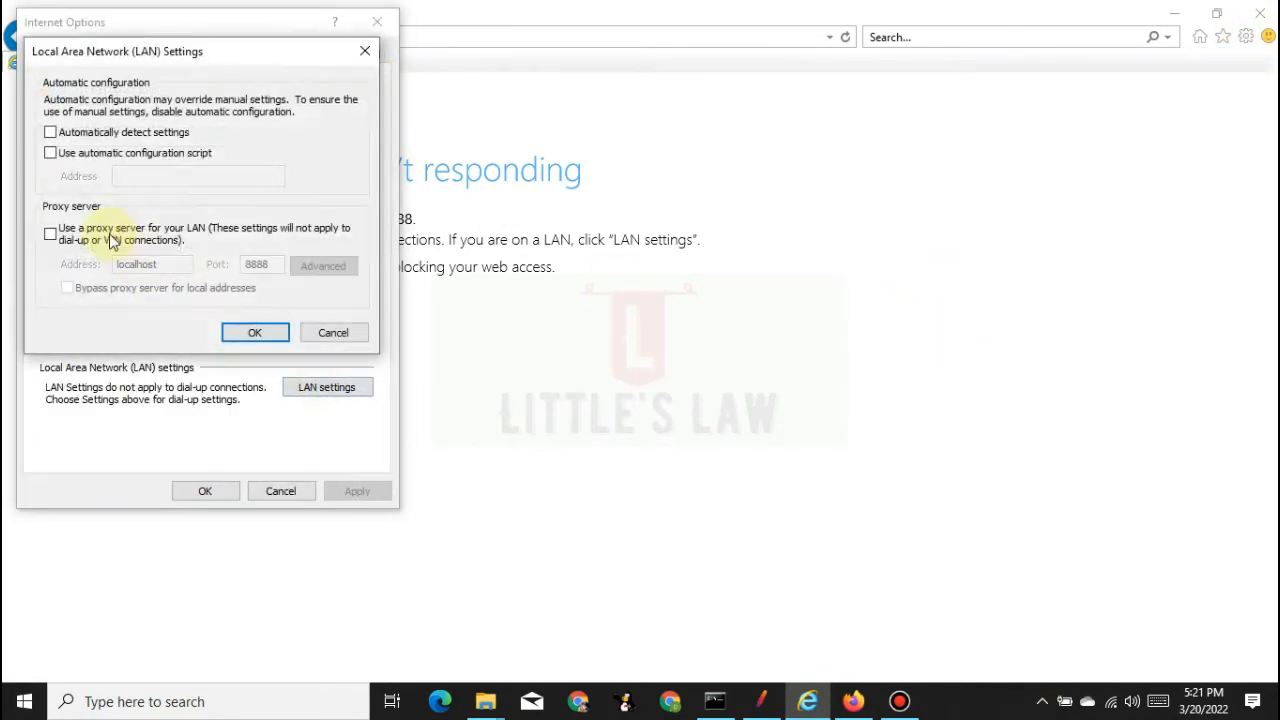
pyautogui.click(50, 233)
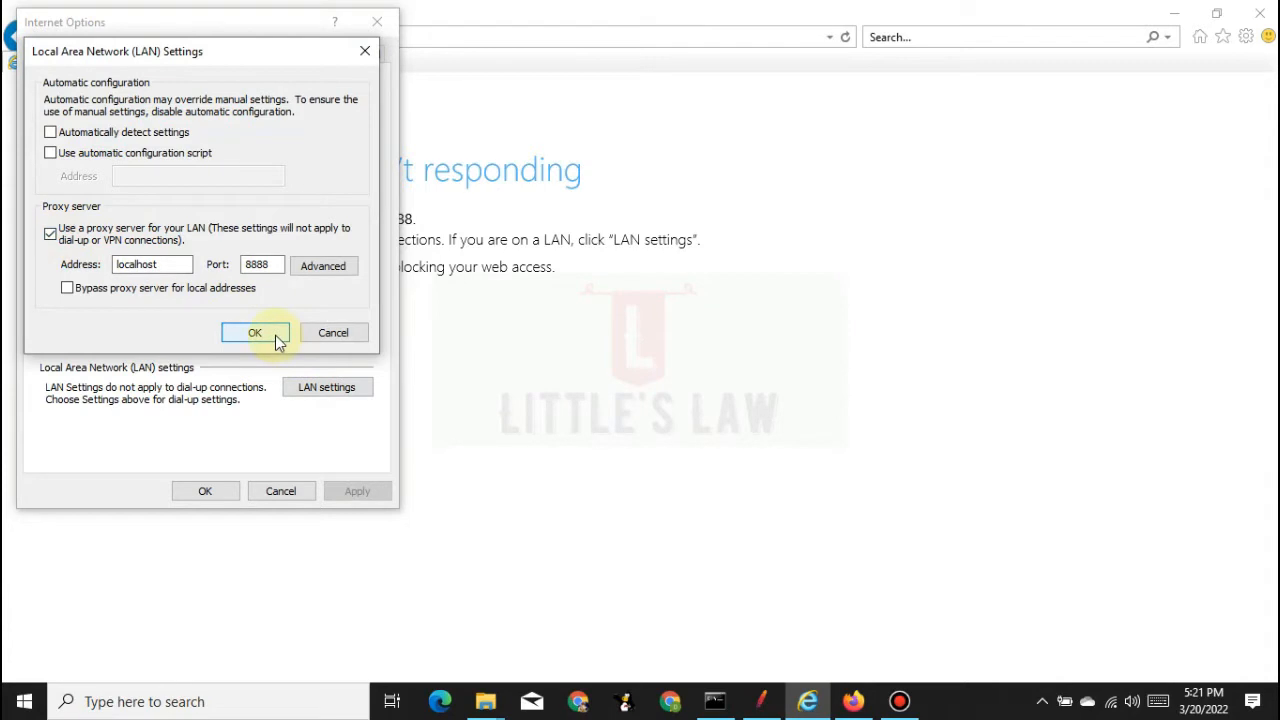
pyautogui.click(278, 340)
pyautogui.click(204, 496)
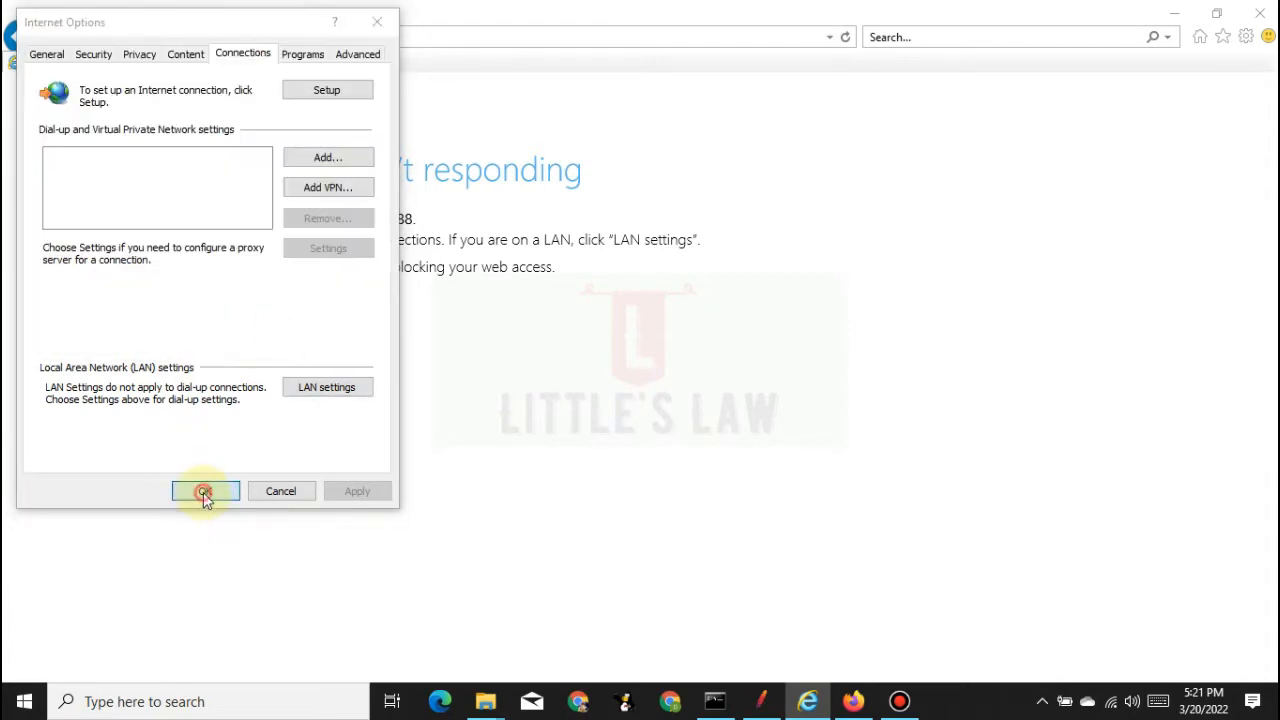
# - Switch to JMeter, start the HTTP(S) Test Script Recorder and acknowledge the root CA certificate notice
pyautogui.click(764, 703)
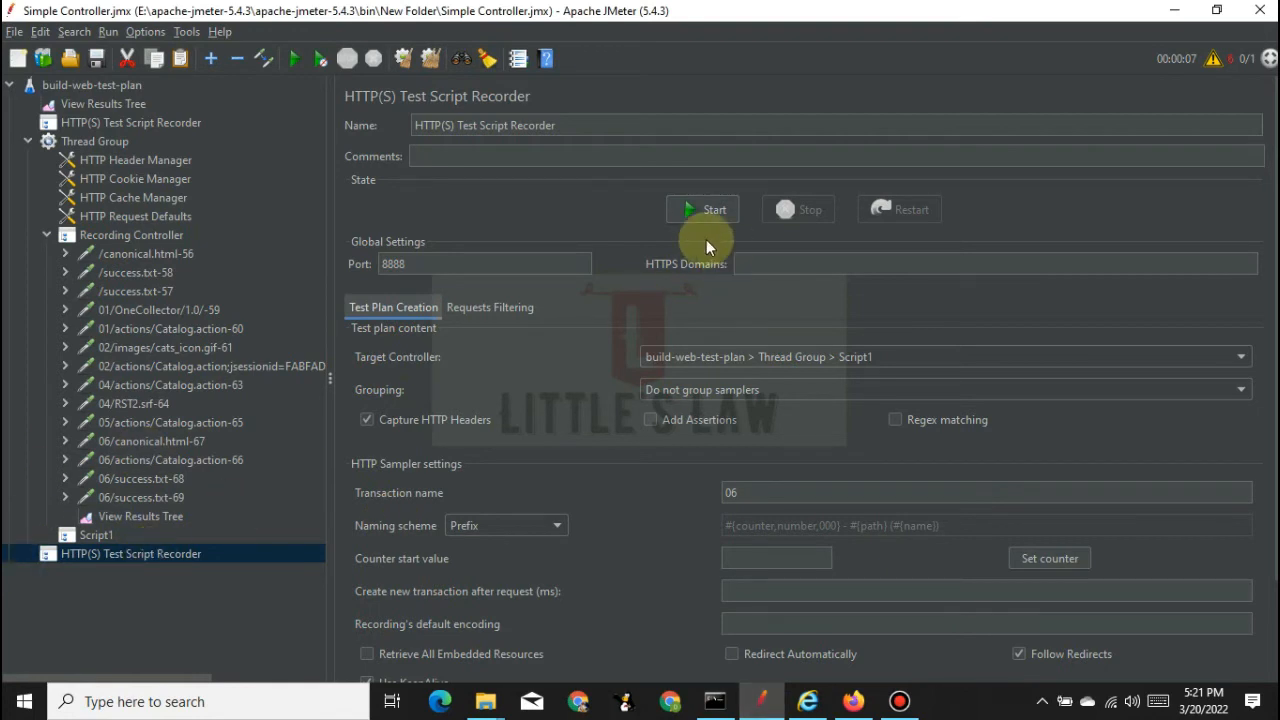
pyautogui.click(706, 209)
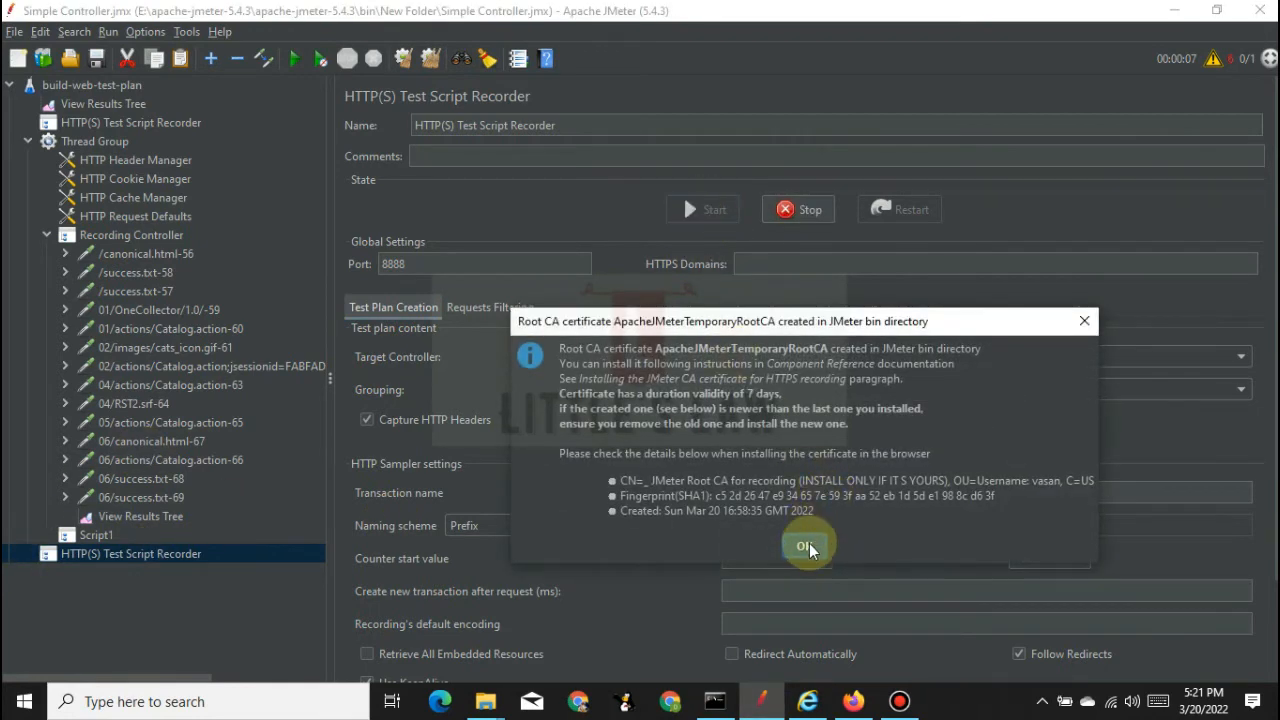
pyautogui.click(806, 546)
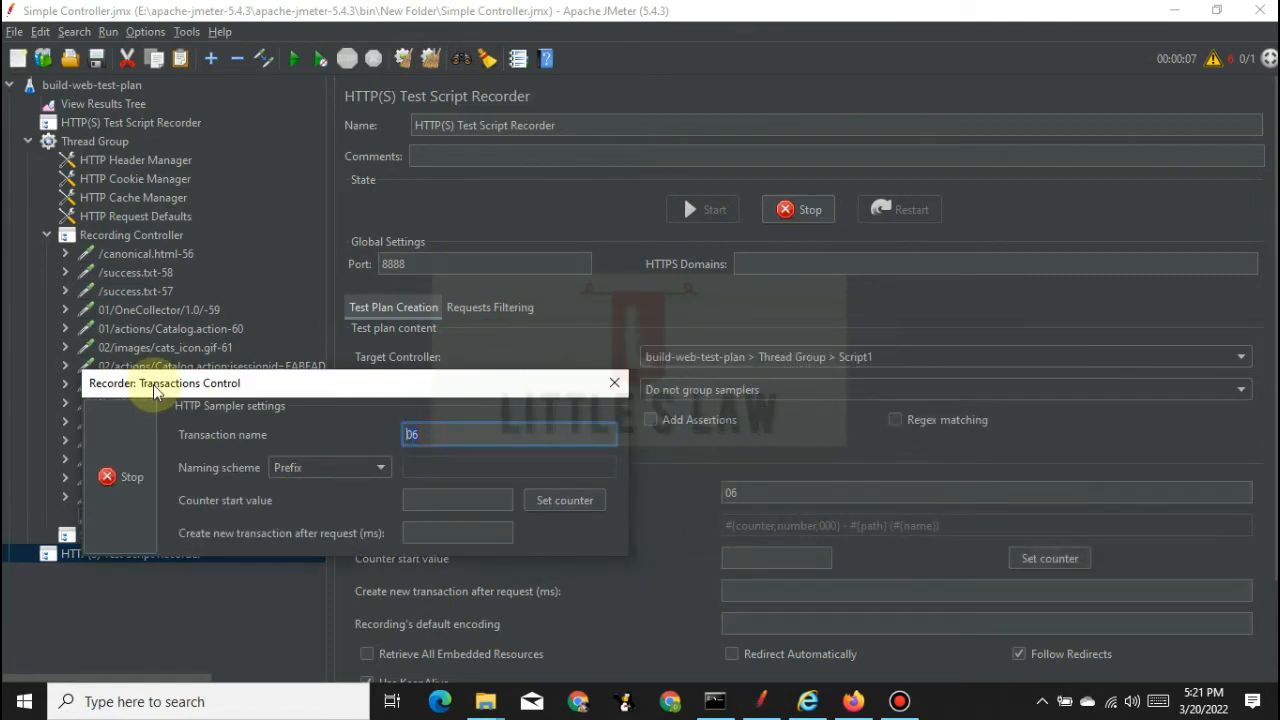
# - Name the transaction 01, switch to Firefox and record returning to the JPetStore main menu
pyautogui.write('01')
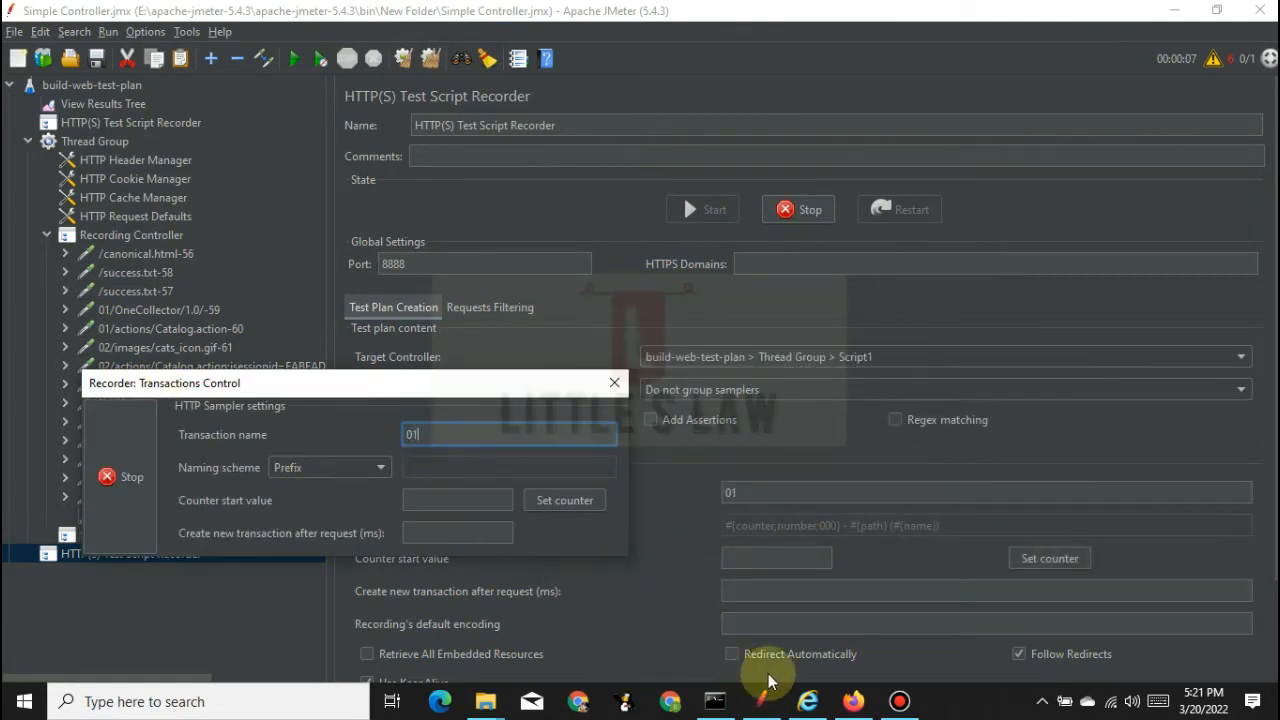
pyautogui.click(855, 712)
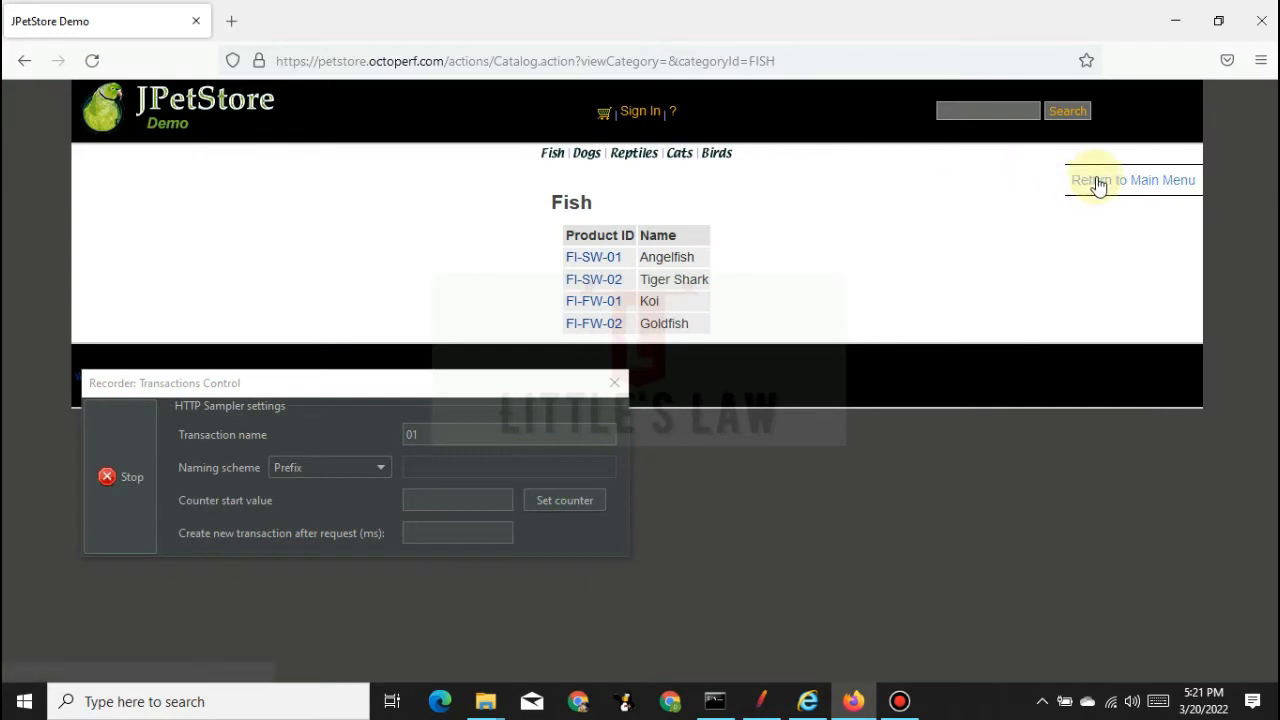
pyautogui.click(1100, 184)
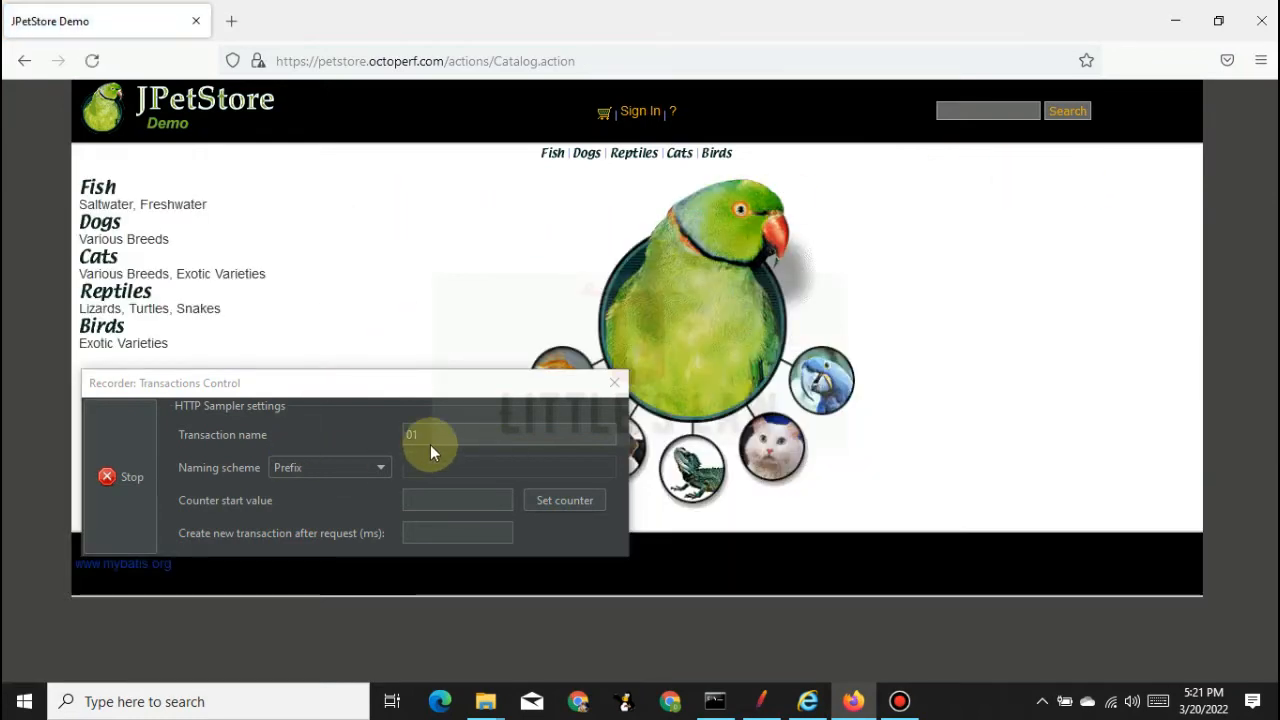
# - Record opening the Dogs category as transaction 02 and the Dalmation product K9-DL-01 as transaction 03
pyautogui.click(117, 400)
pyautogui.write('02')
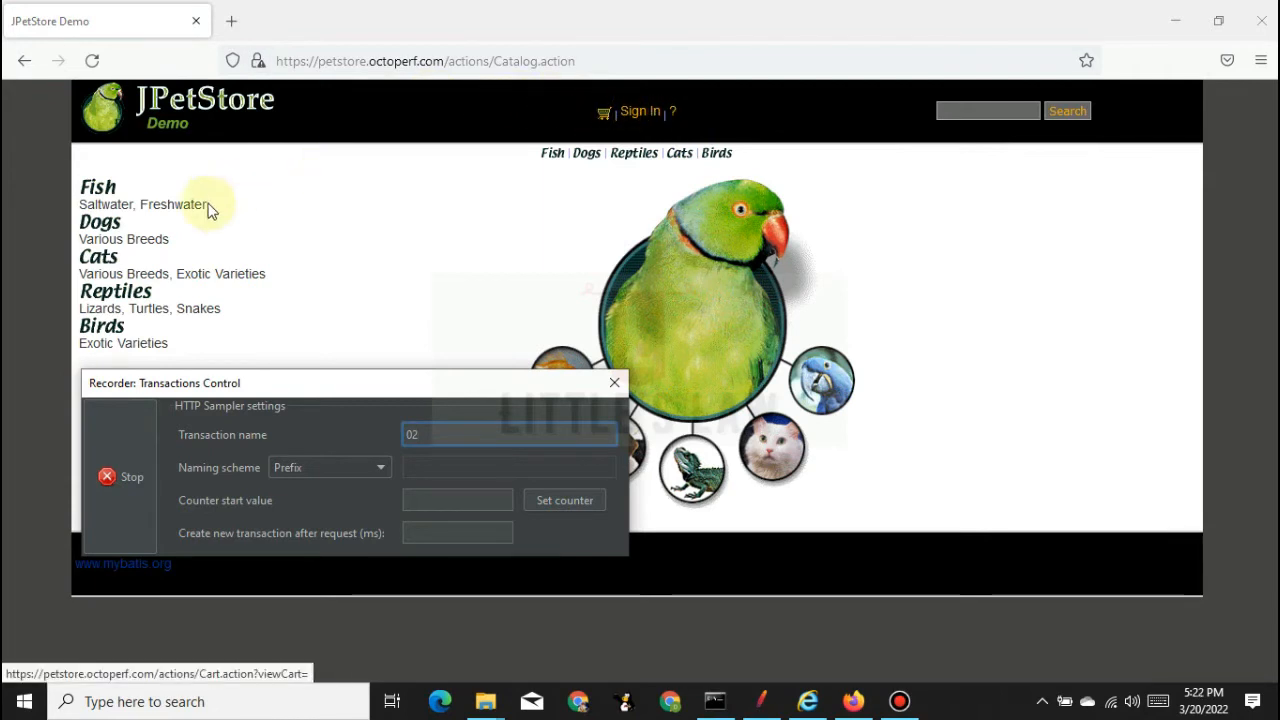
pyautogui.click(93, 224)
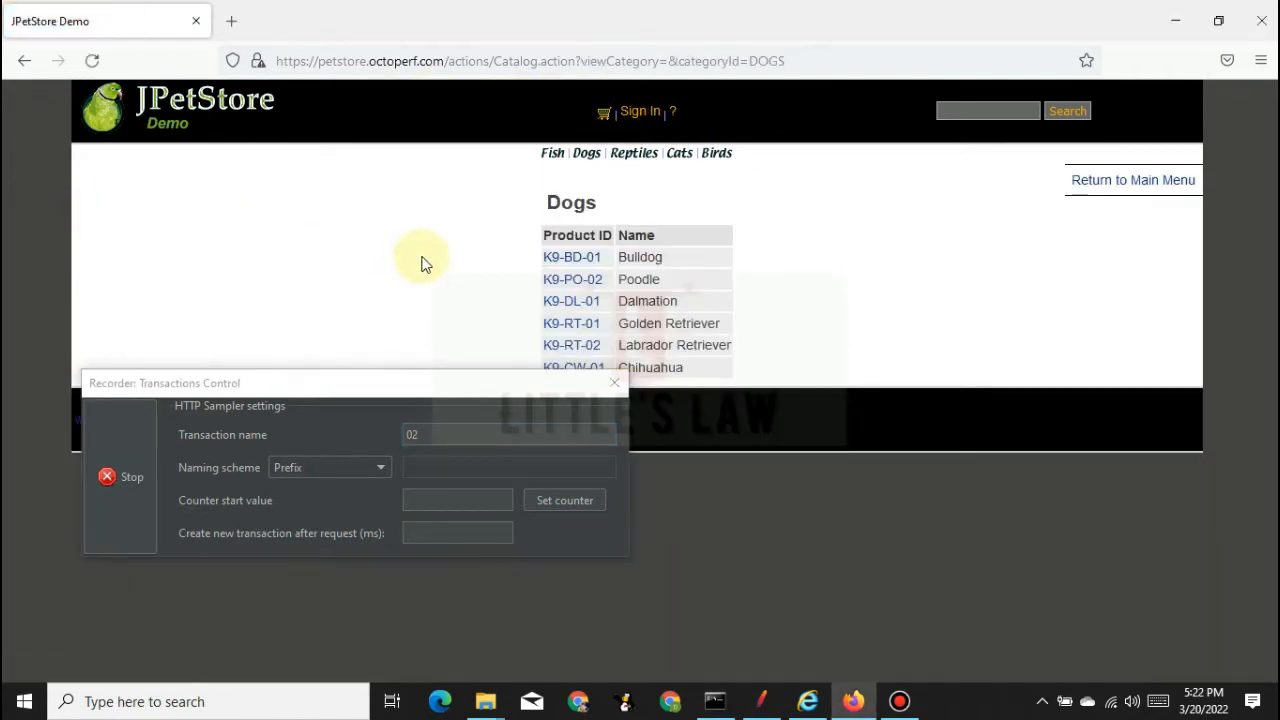
pyautogui.click(509, 434)
pyautogui.write('03')
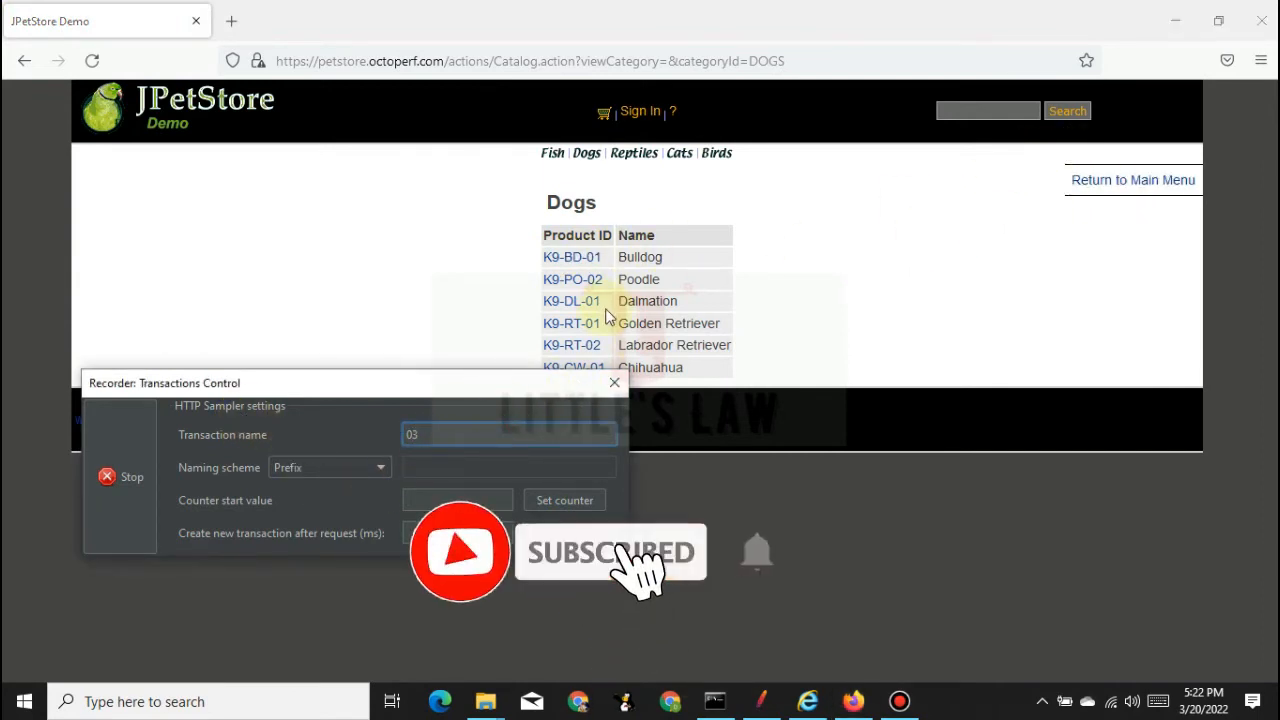
pyautogui.click(583, 300)
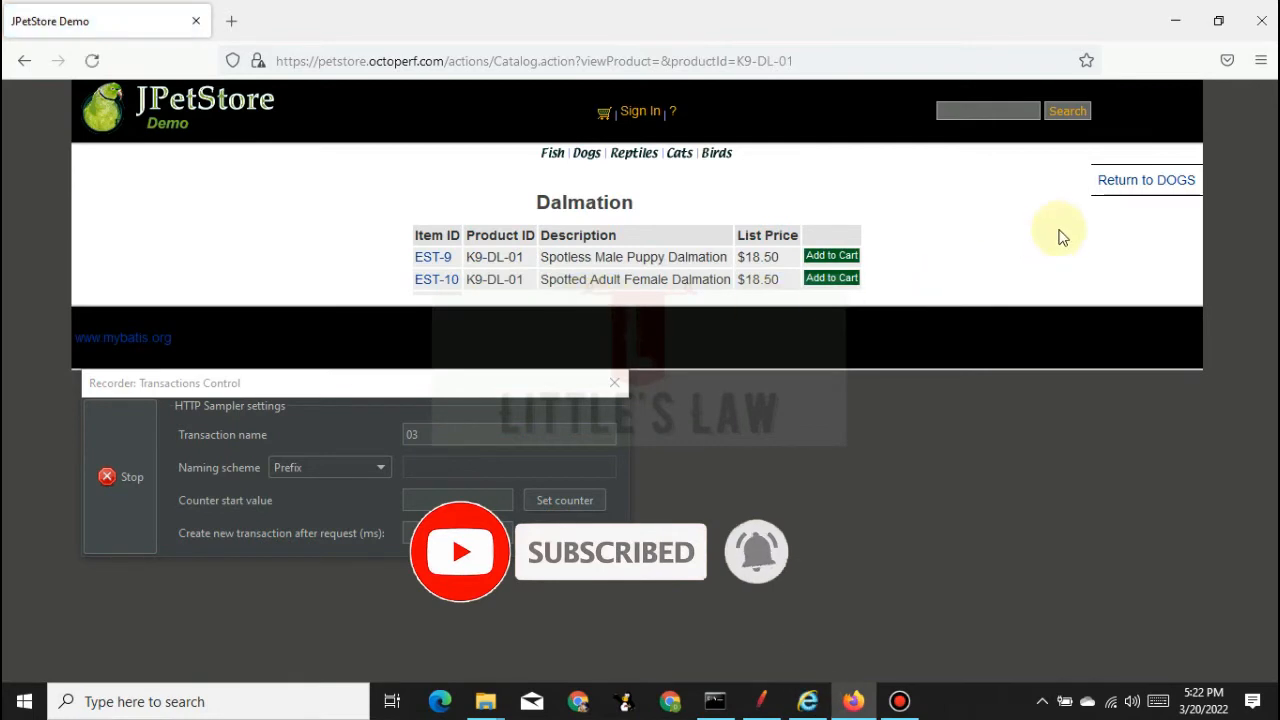
# - Set the transaction name to 04 and record adding item EST-9 to the shopping cart
pyautogui.click(447, 432)
pyautogui.press('BackSpace')
pyautogui.write('4')
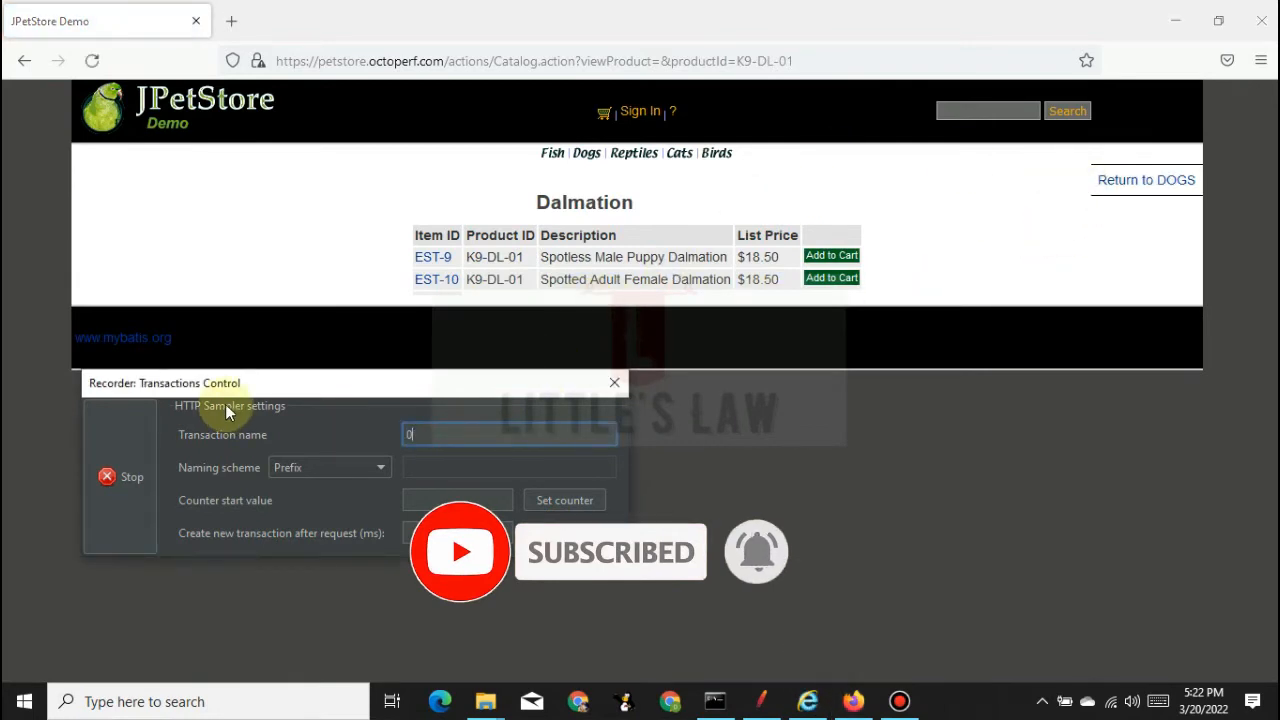
pyautogui.click(832, 257)
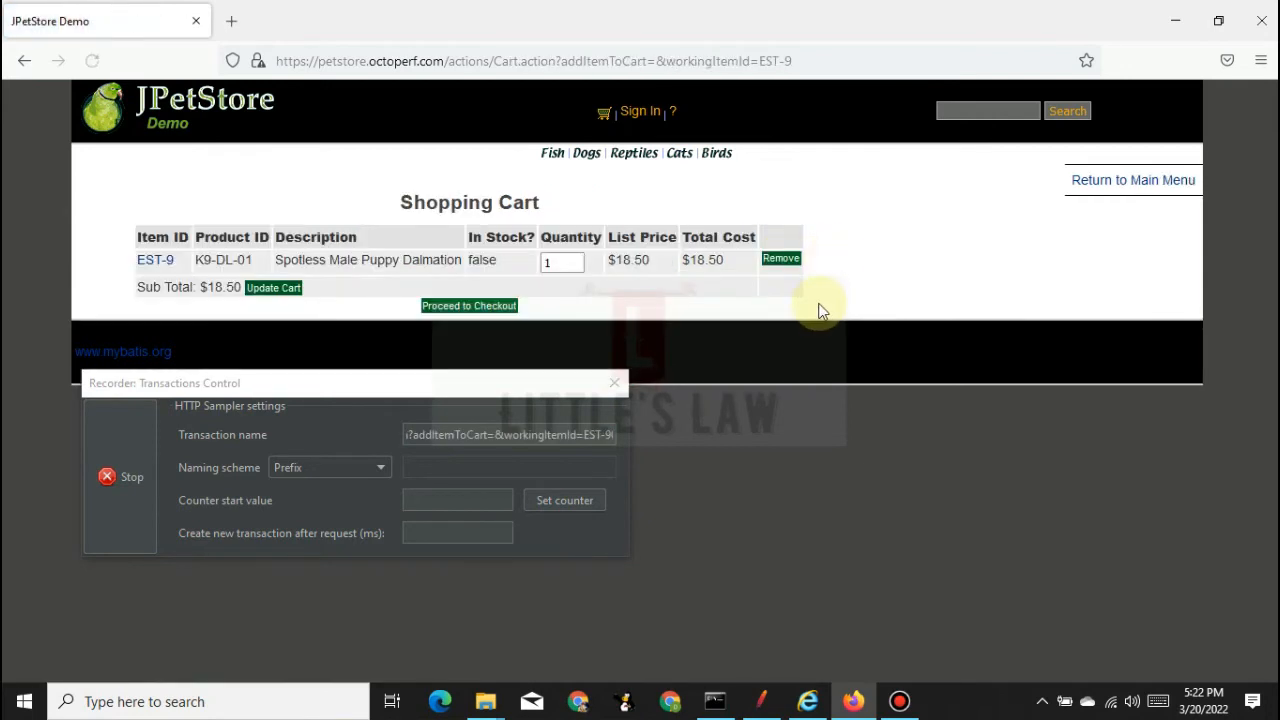
# - Replace the transaction name with 06 and record returning from the shopping cart to the main menu
pyautogui.click(438, 435)
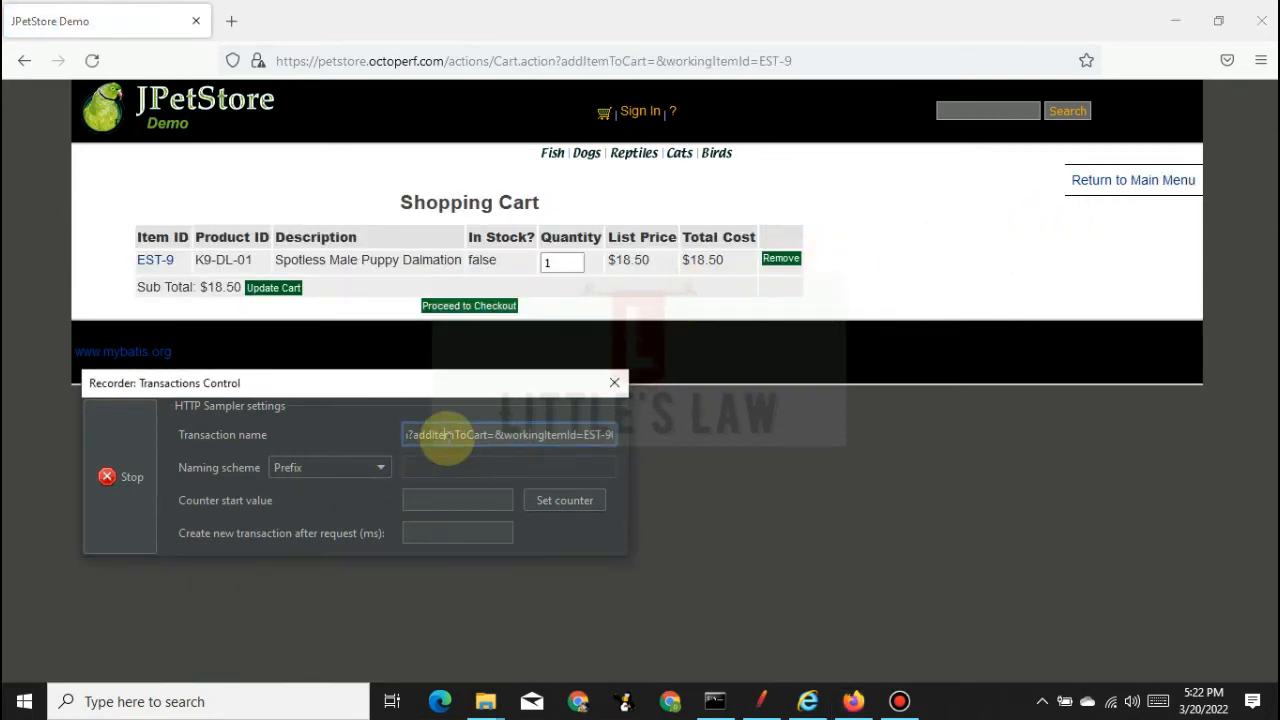
pyautogui.hotkey('ctrl', 'a')
pyautogui.write('0')
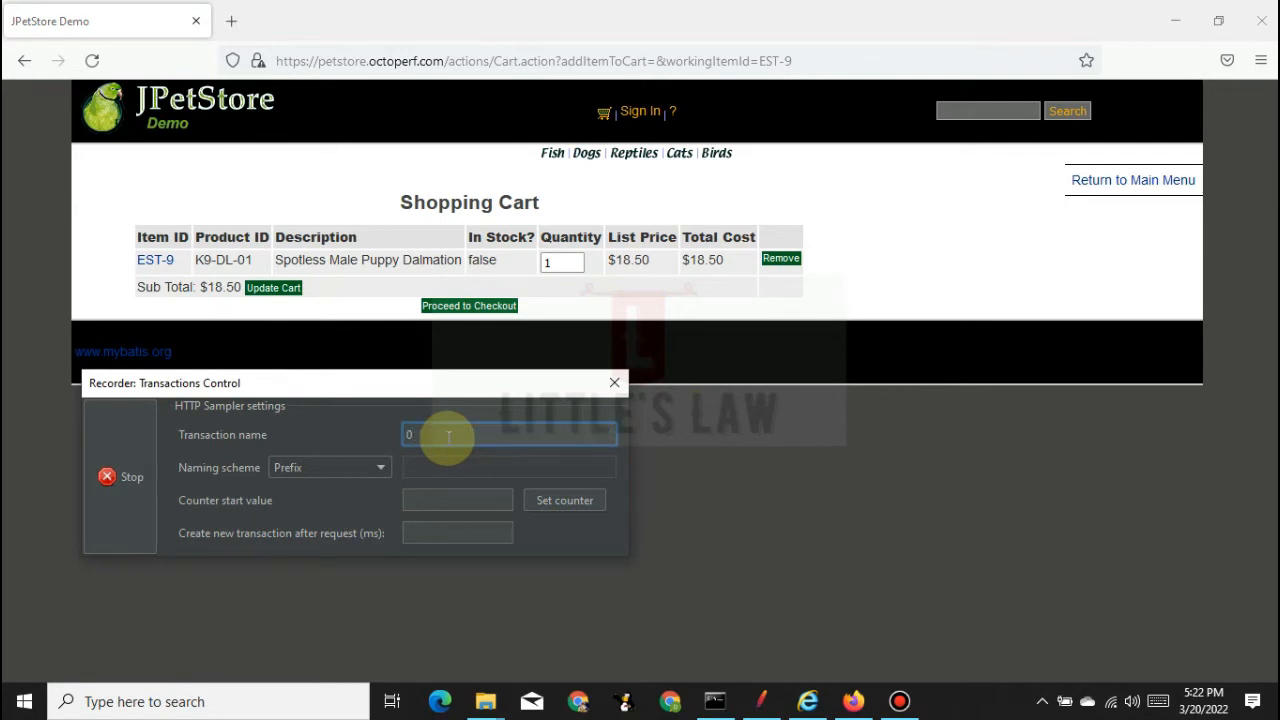
pyautogui.write('6')
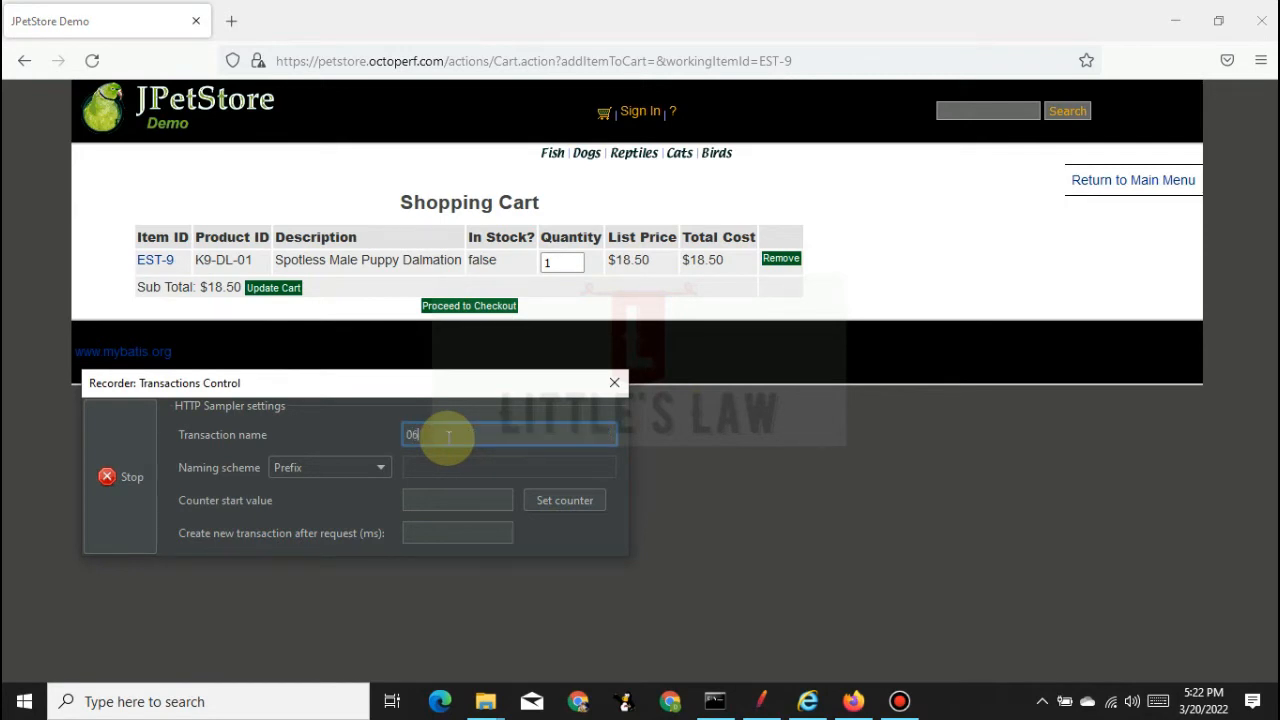
pyautogui.click(1123, 185)
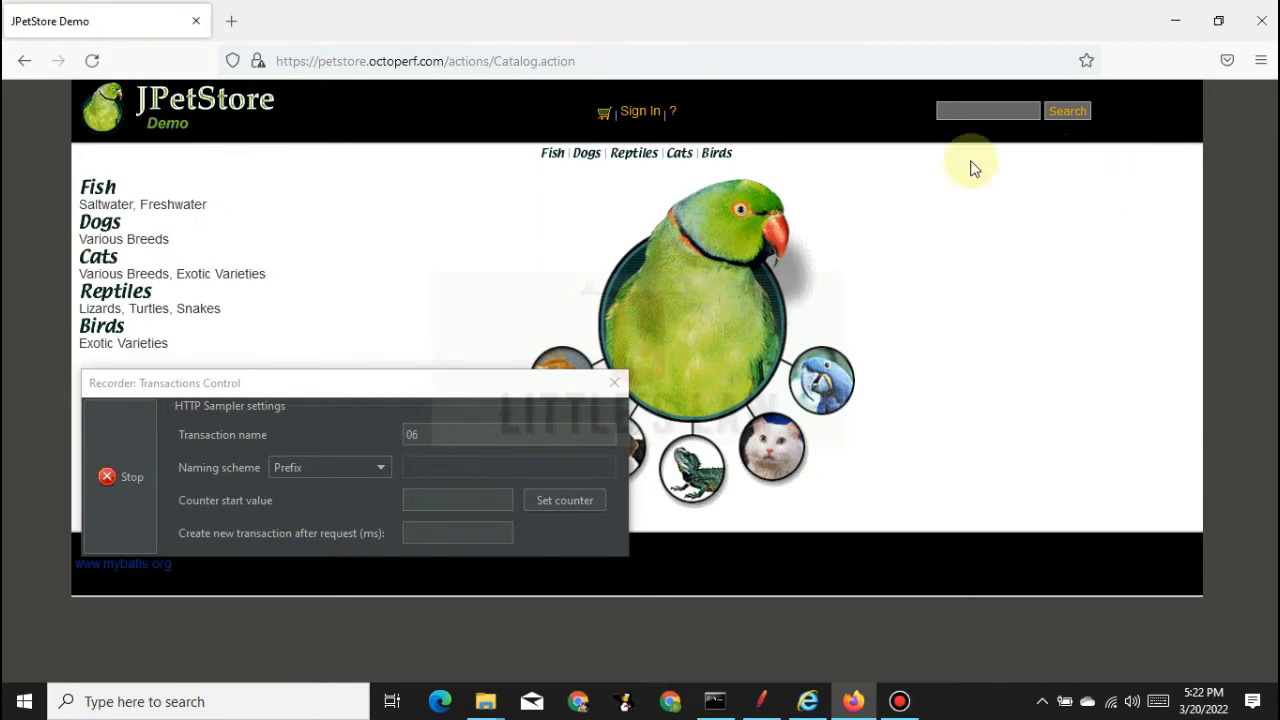
# - Stop the recording, switch to JMeter, expand Script1 and open its recorded 04/canonical.html request
pyautogui.click(110, 478)
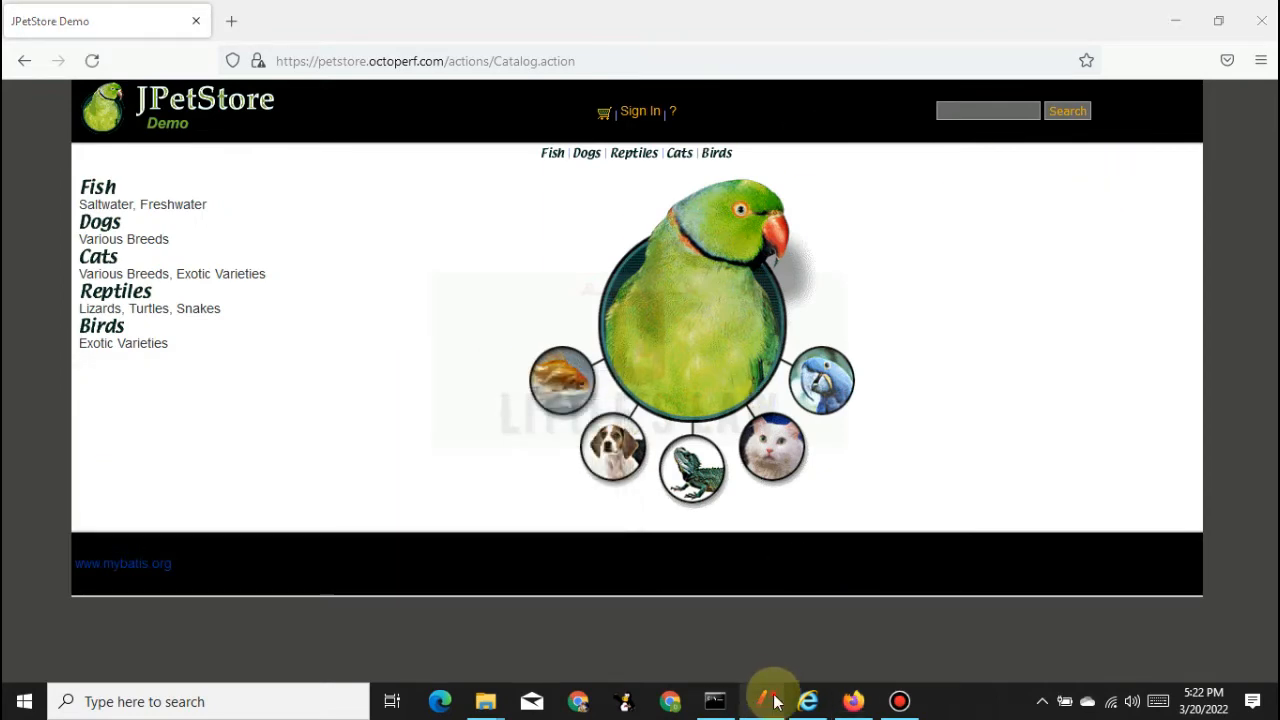
pyautogui.click(766, 701)
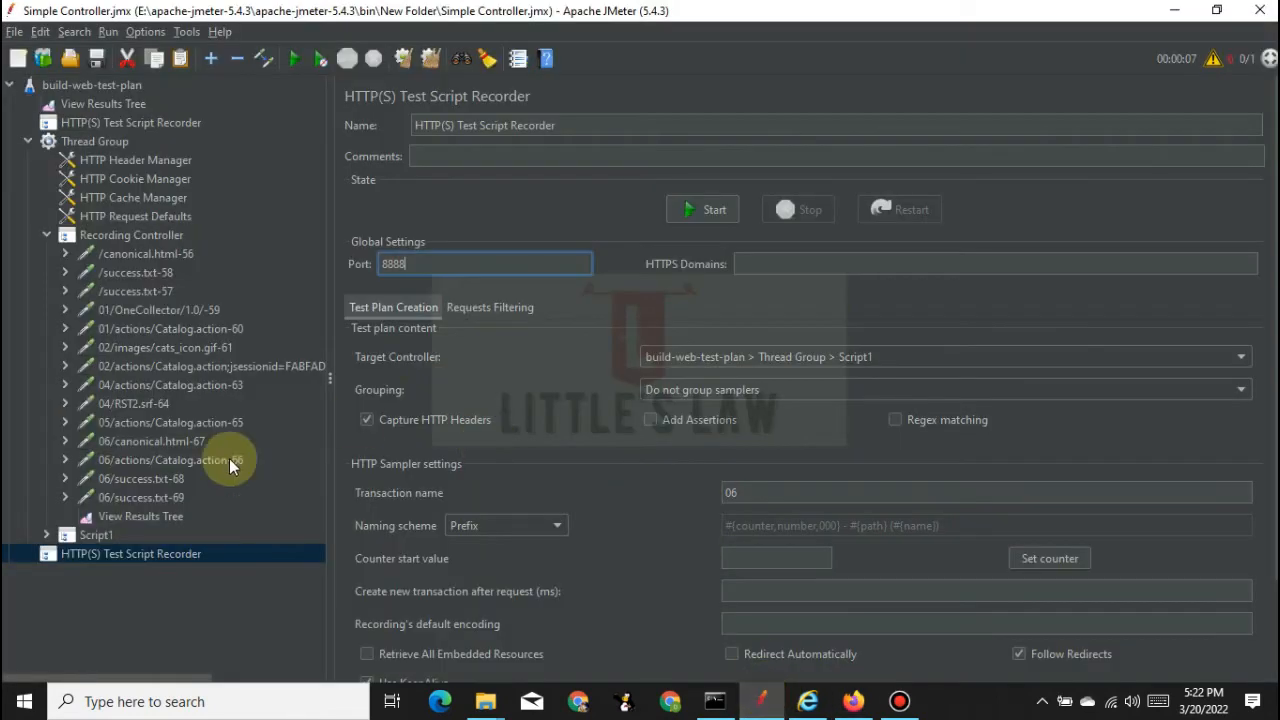
pyautogui.click(98, 537)
pyautogui.click(46, 537)
pyautogui.click(145, 533)
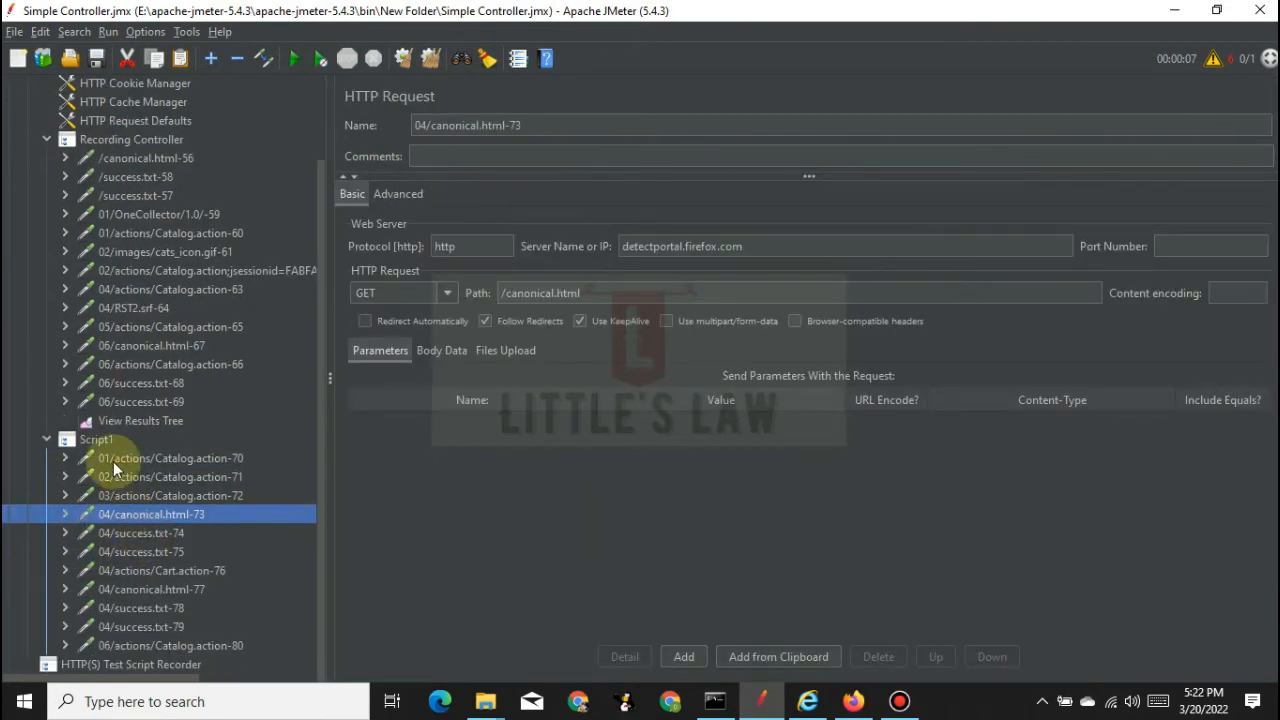
# - Add a Simple Controller as the first child of Script1 and nest the 01/actions/Catalog.action-70 request inside it
pyautogui.click(97, 441)
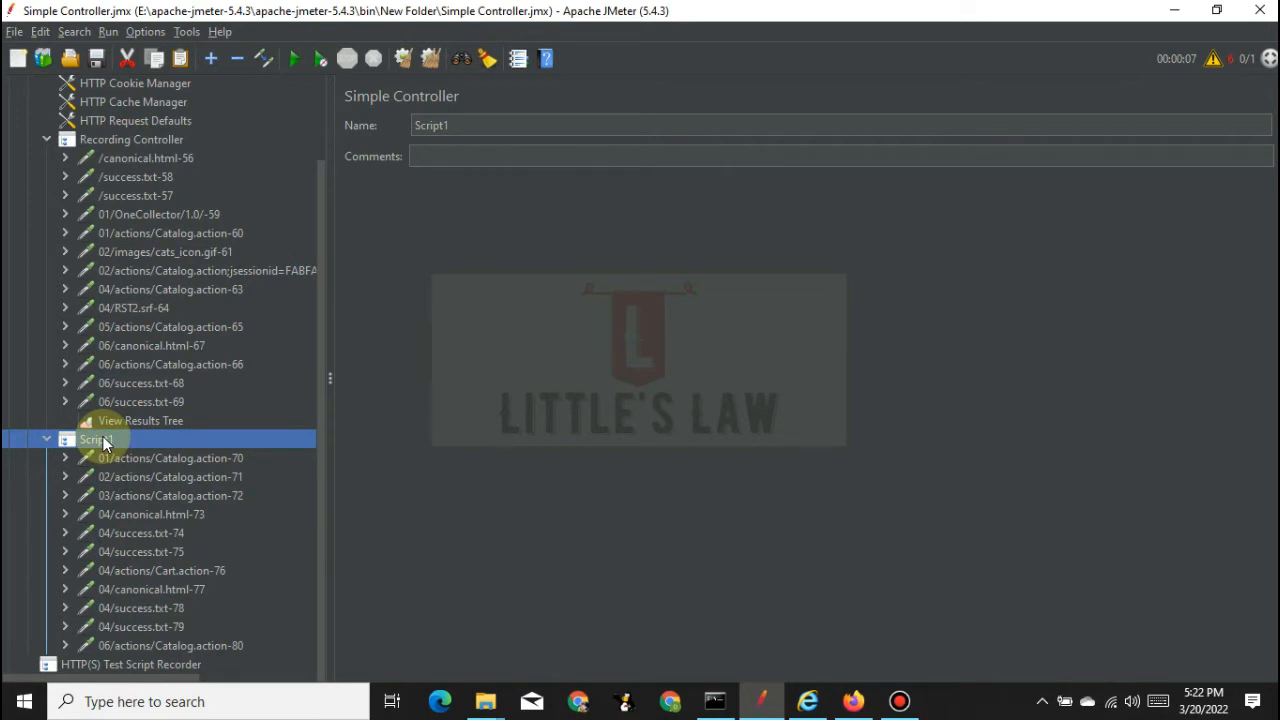
pyautogui.rightClick(97, 446)
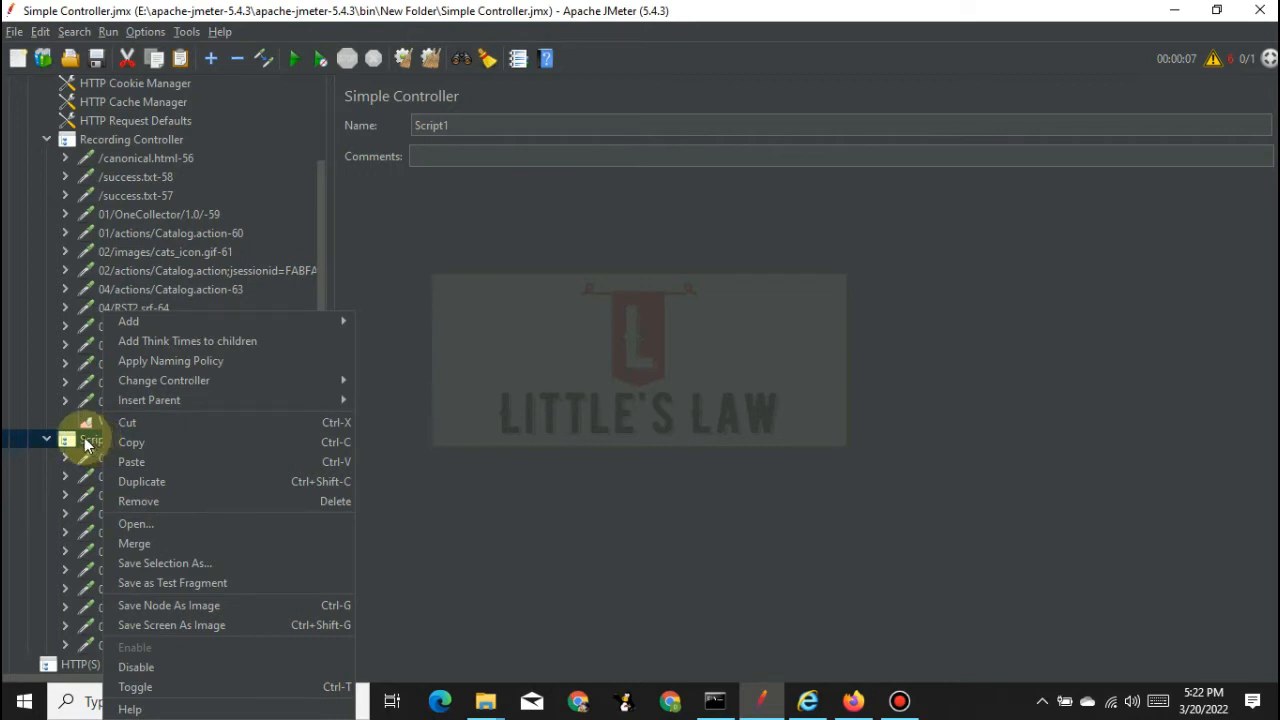
pyautogui.rightClick(78, 446)
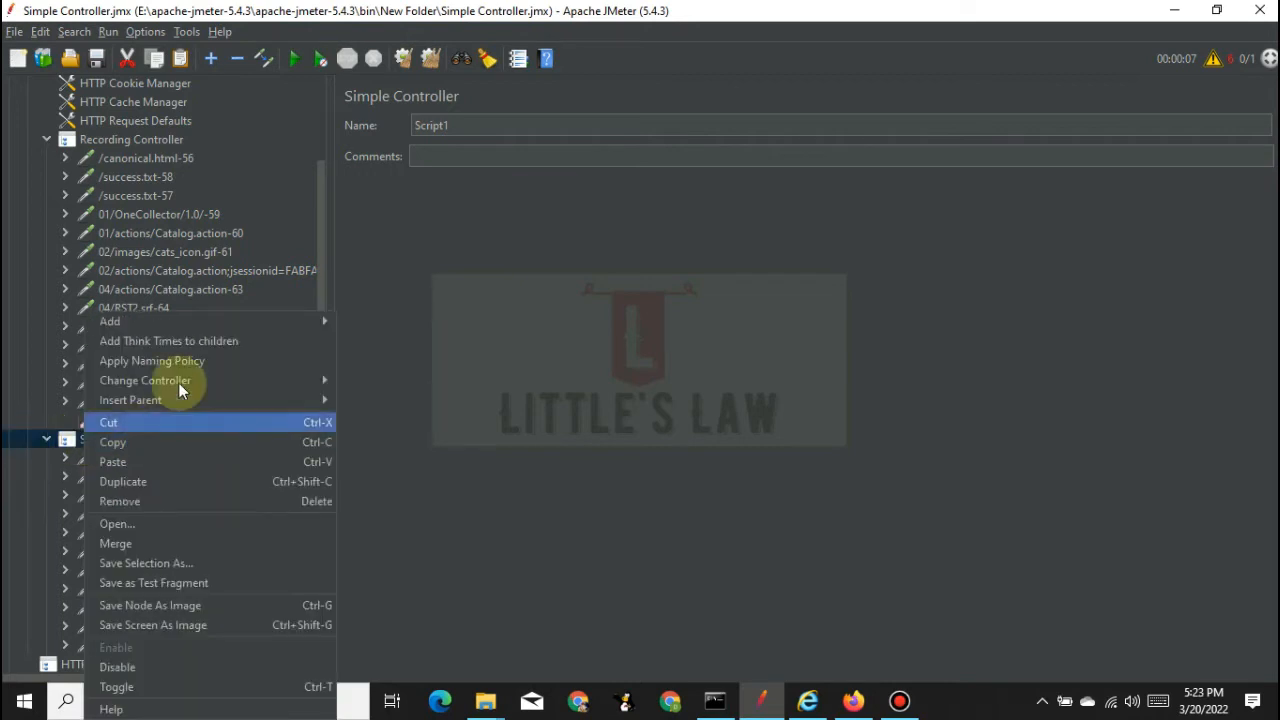
pyautogui.moveTo(180, 326)
pyautogui.moveTo(393, 344)
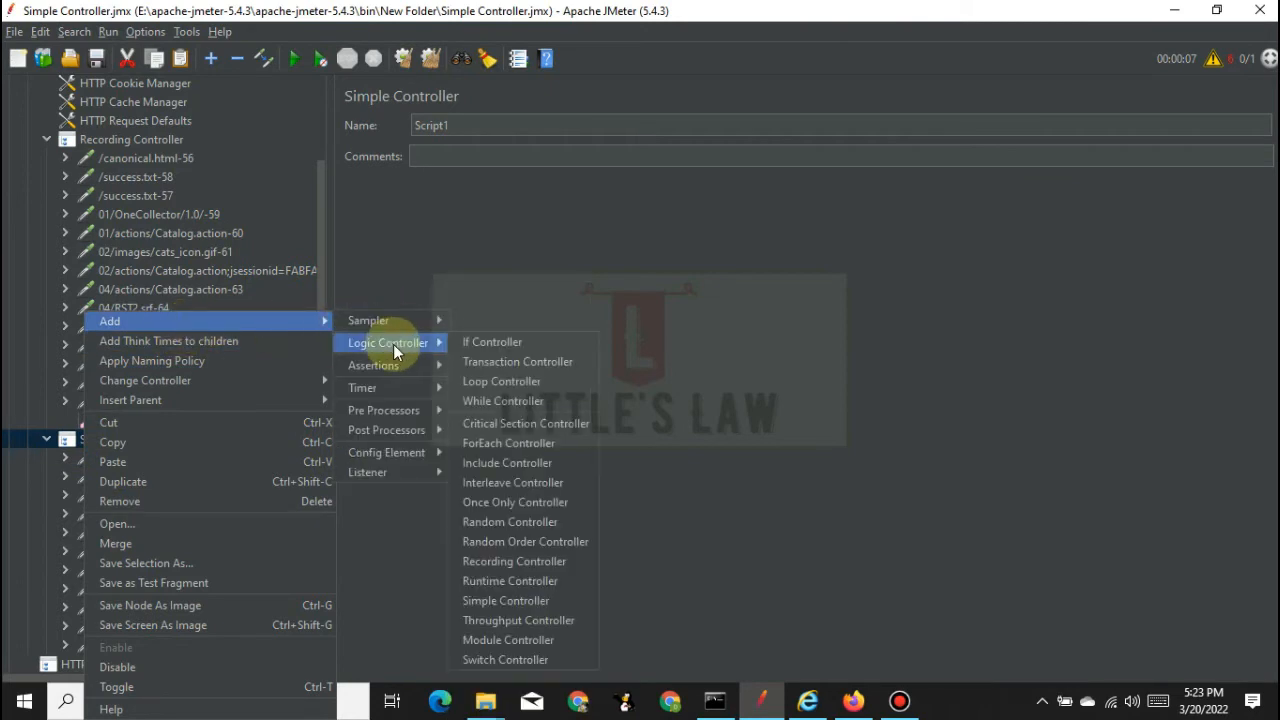
pyautogui.click(507, 603)
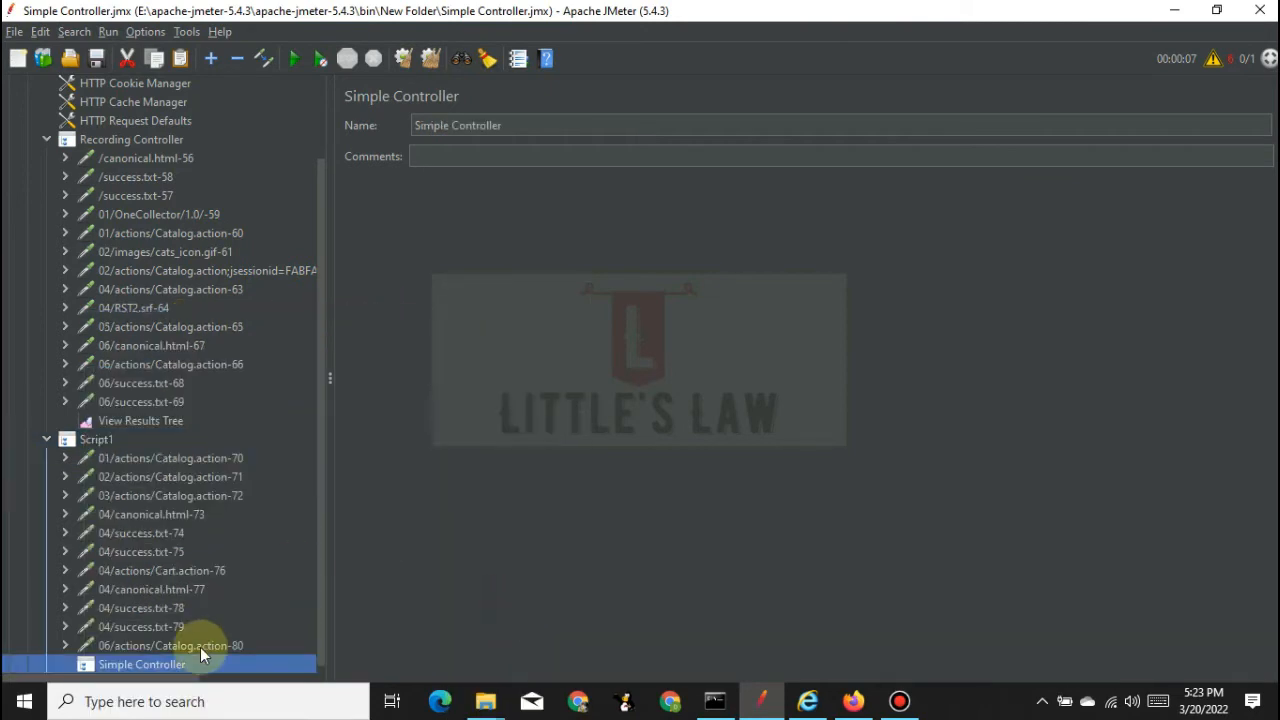
pyautogui.moveTo(152, 662); pyautogui.dragTo(153, 451)
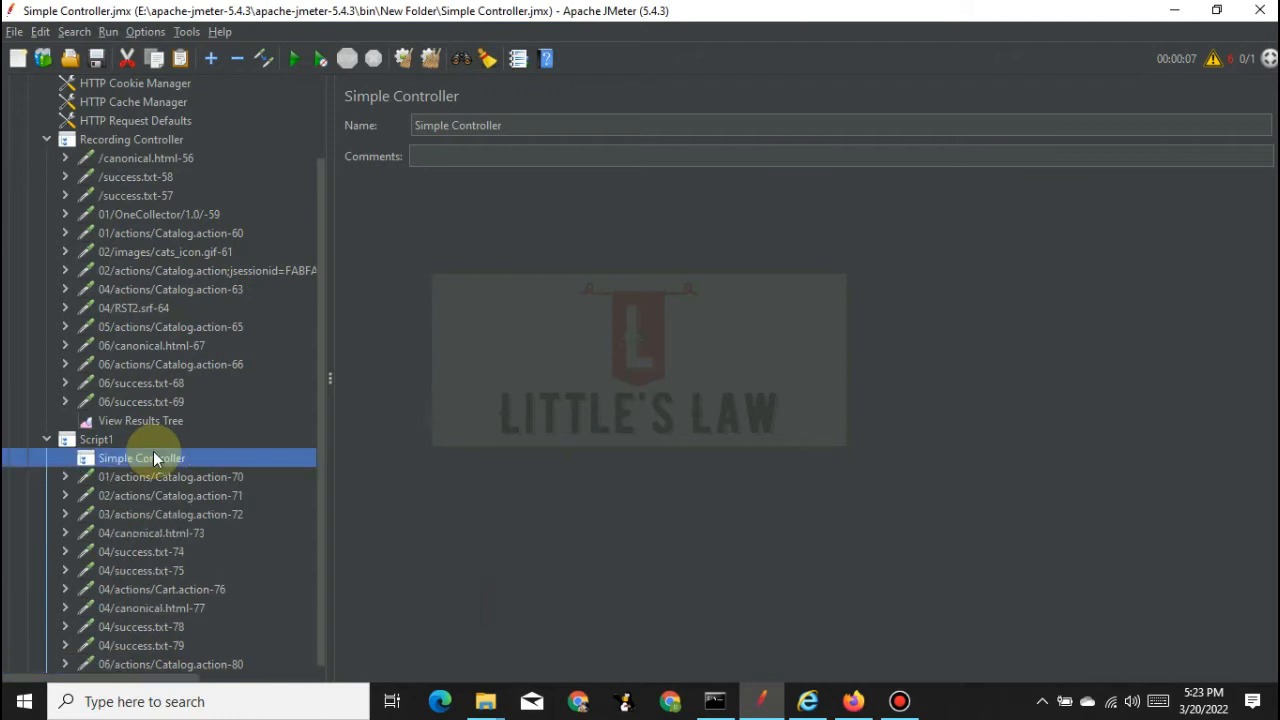
pyautogui.click(152, 477)
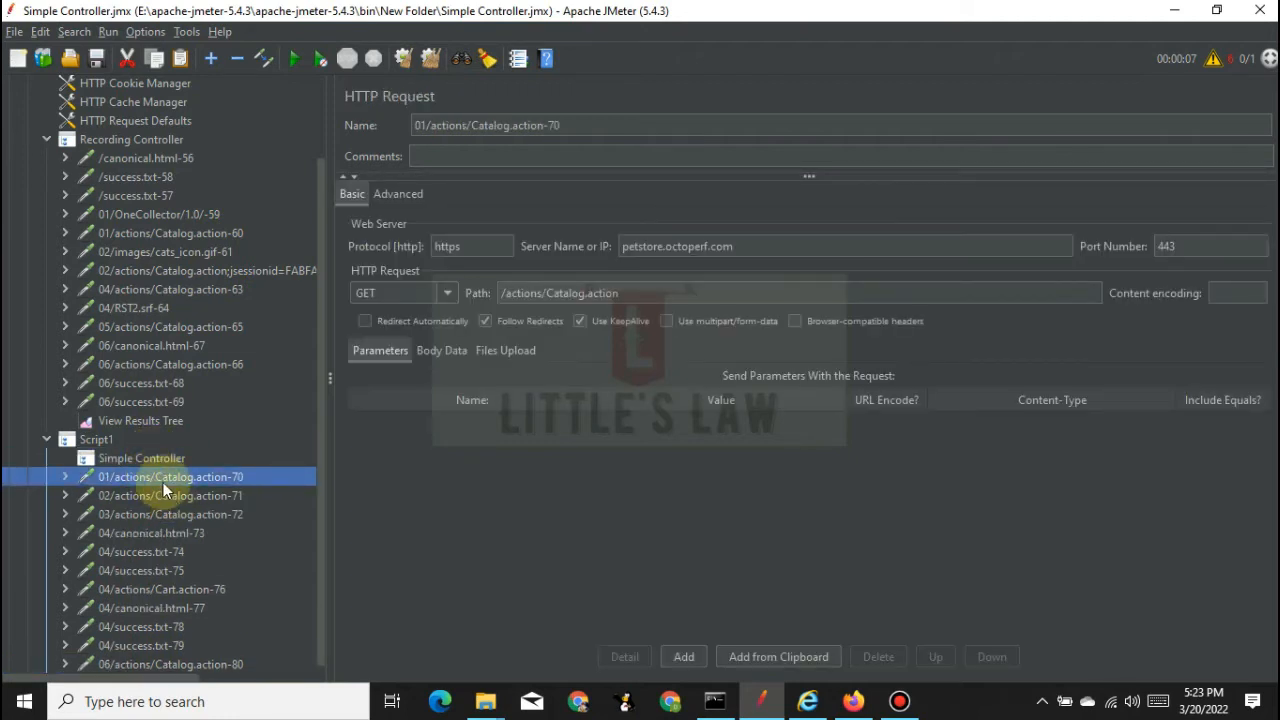
pyautogui.moveTo(158, 476); pyautogui.dragTo(167, 455)
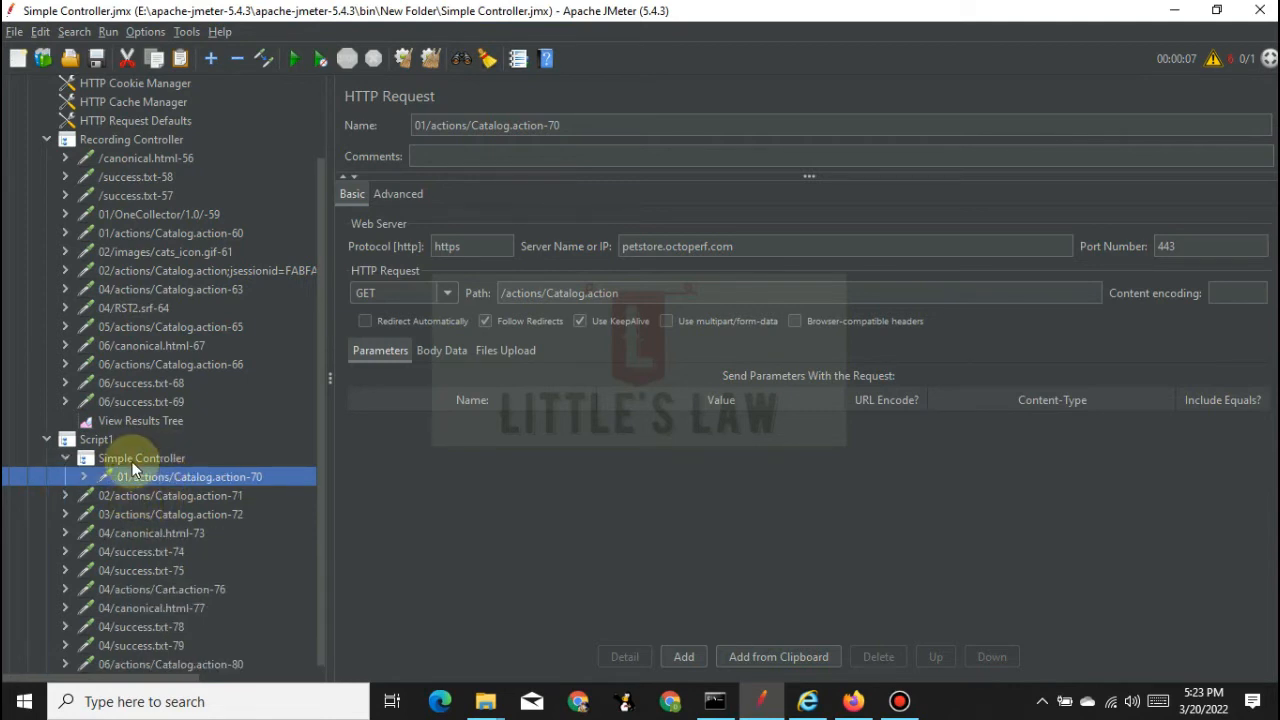
# - Add a second Simple Controller, place it directly under Script1 after the first one, and move 02/actions/Catalog.action-71 into it
pyautogui.click(132, 460)
pyautogui.rightClick(132, 460)
pyautogui.moveTo(218, 320)
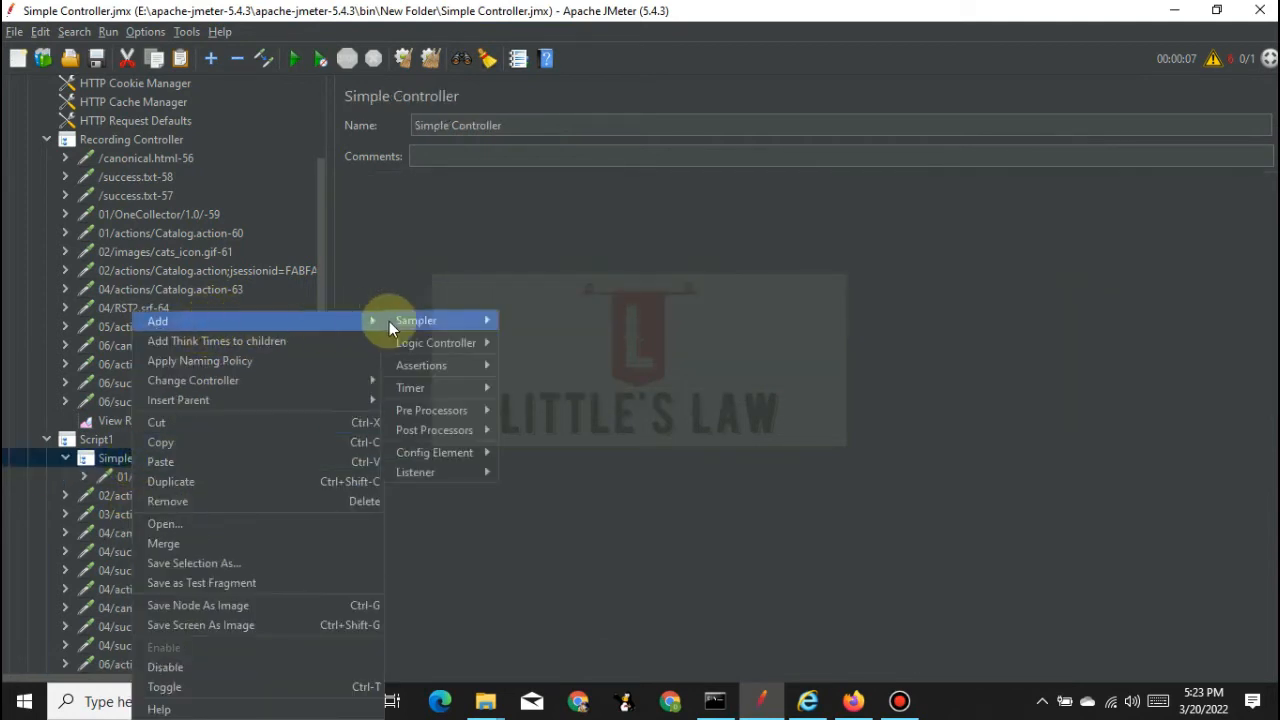
pyautogui.moveTo(422, 343)
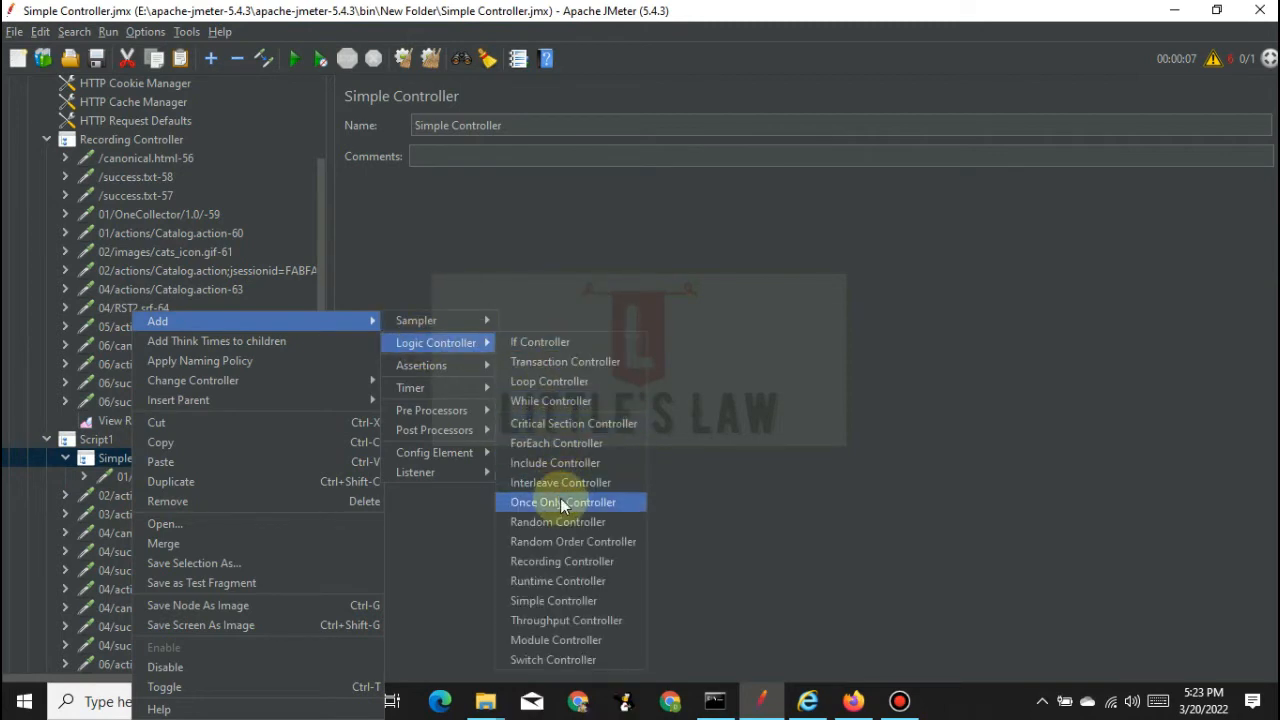
pyautogui.click(558, 599)
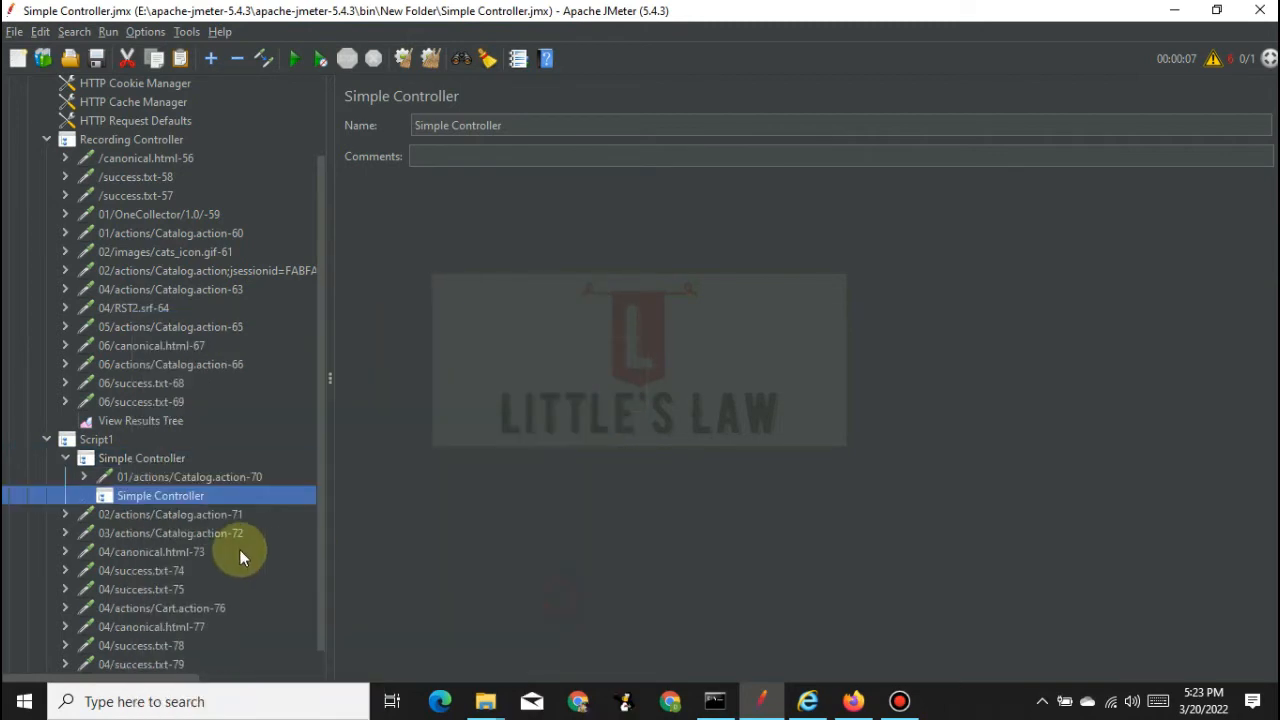
pyautogui.moveTo(119, 498); pyautogui.dragTo(76, 506)
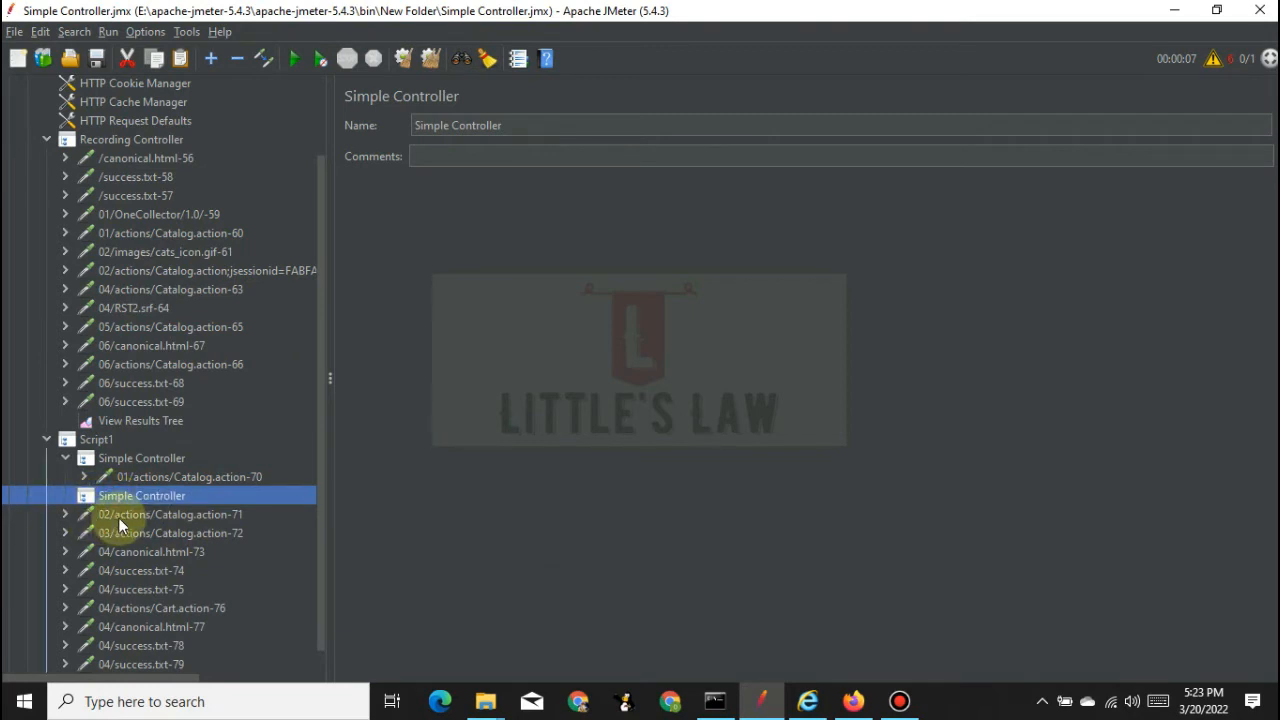
pyautogui.moveTo(120, 516); pyautogui.dragTo(122, 515)
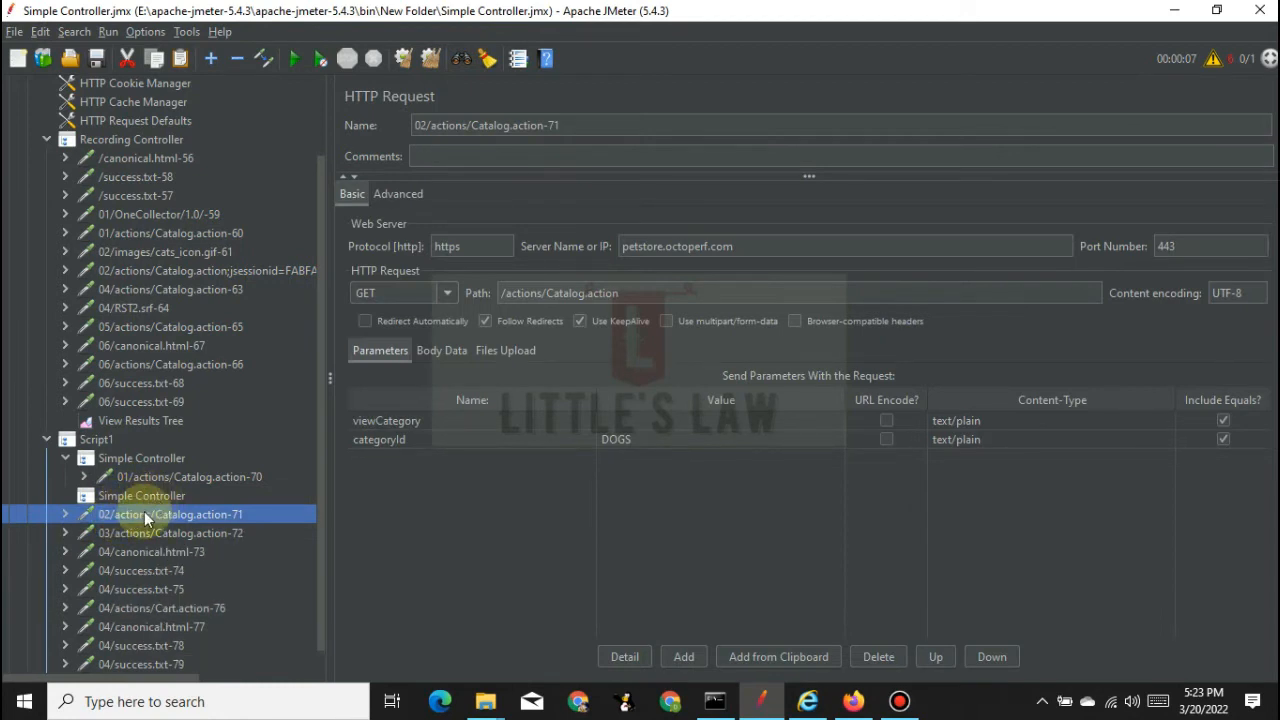
pyautogui.moveTo(144, 511); pyautogui.dragTo(167, 495)
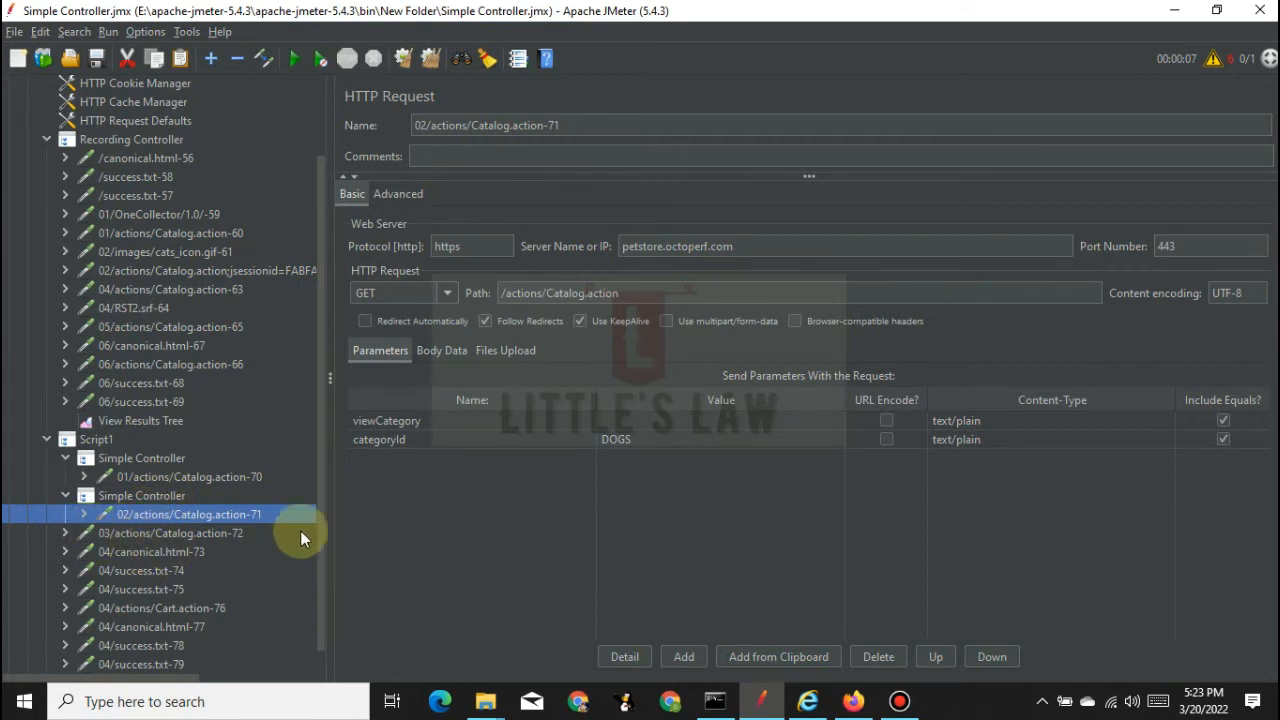
# - Insert a Simple Controller as parent of the 03/actions/Catalog.action-72 request and expand it
pyautogui.scroll(-1, 320, 530)
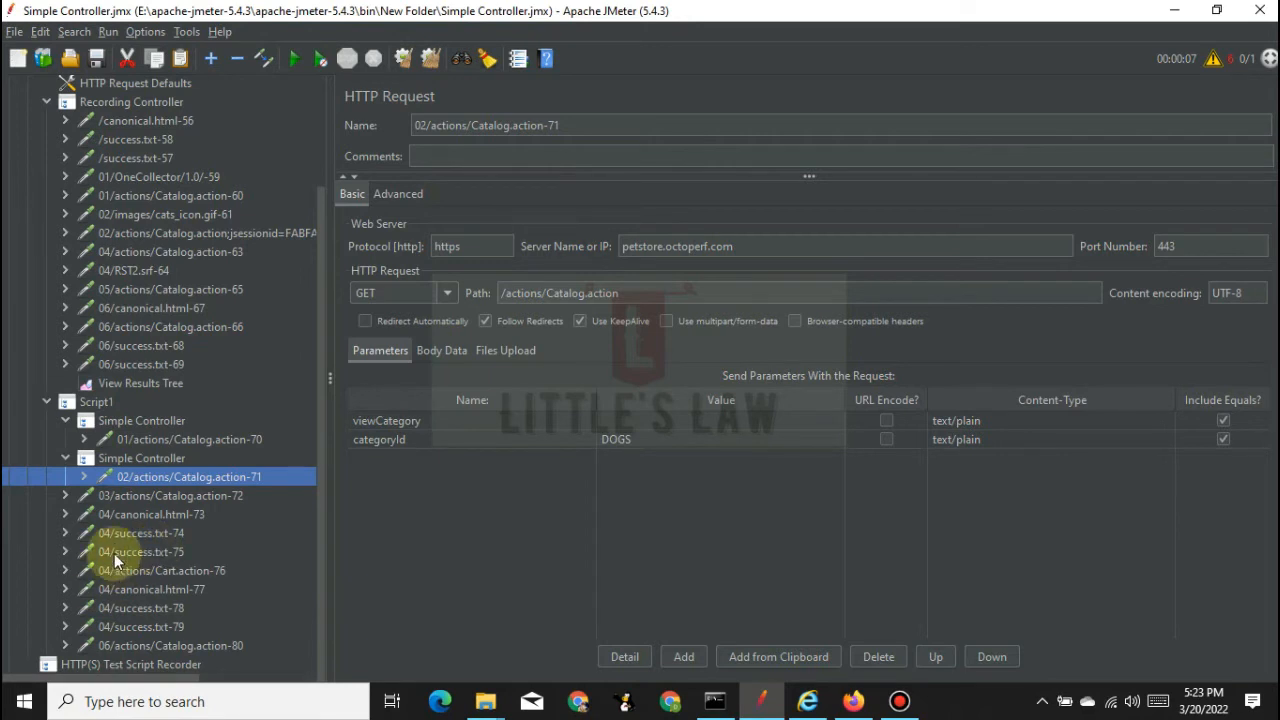
pyautogui.click(142, 490)
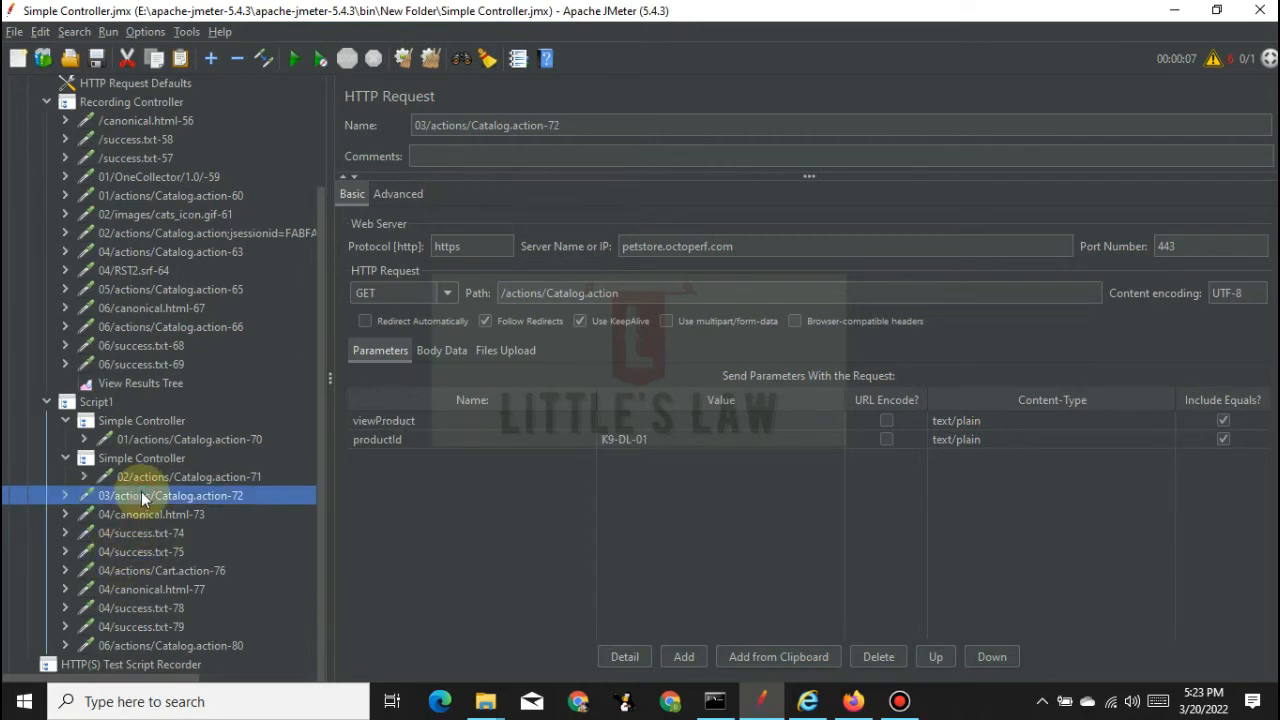
pyautogui.rightClick(141, 491)
pyautogui.moveTo(213, 402)
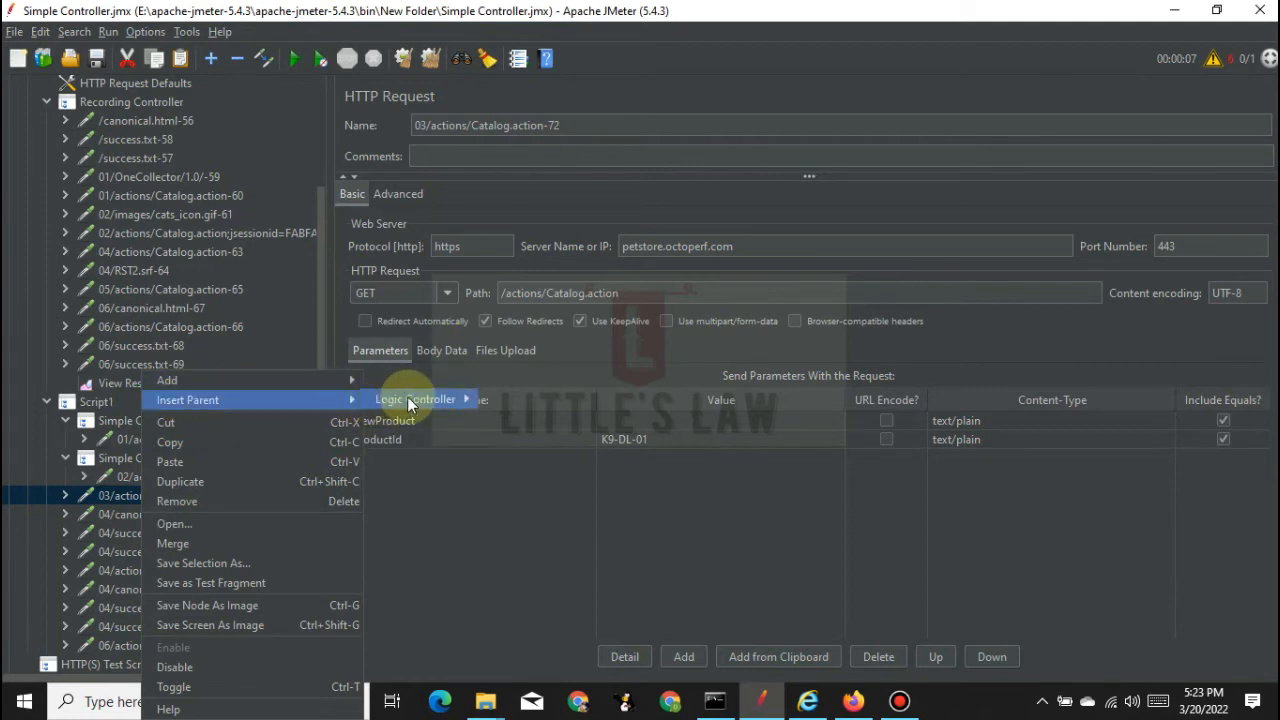
pyautogui.moveTo(408, 396)
pyautogui.click(516, 341)
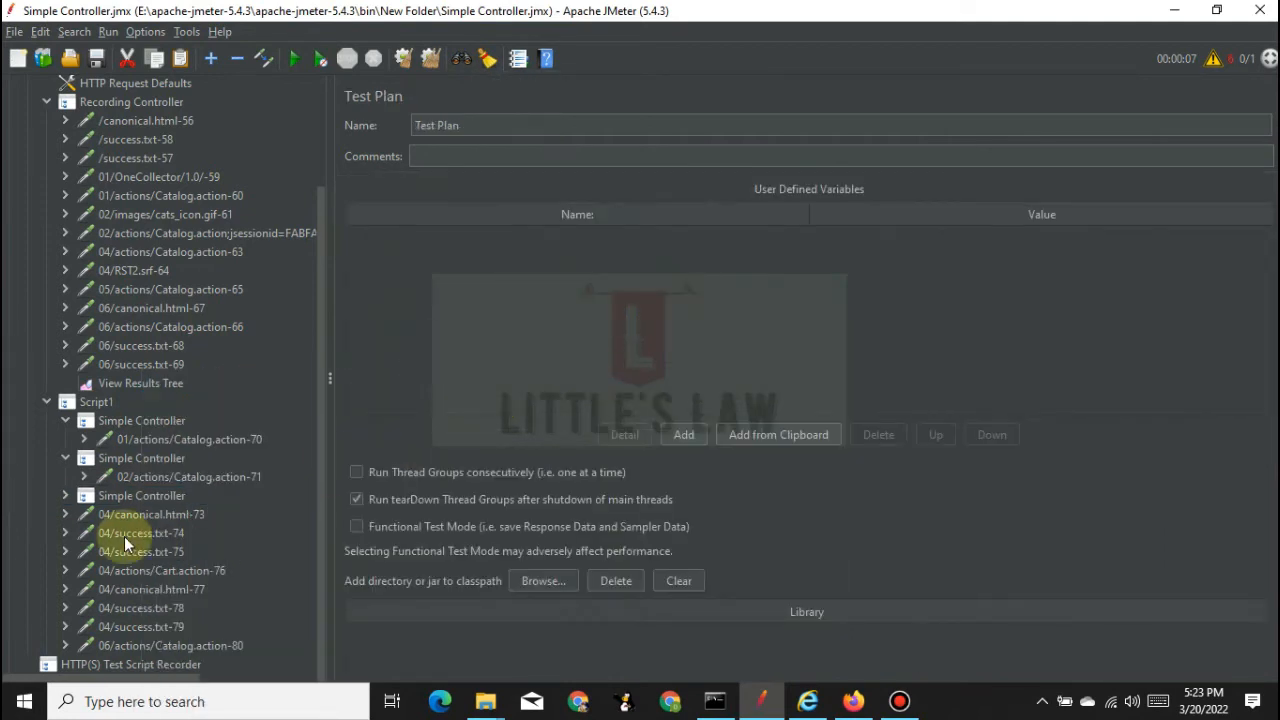
pyautogui.click(66, 496)
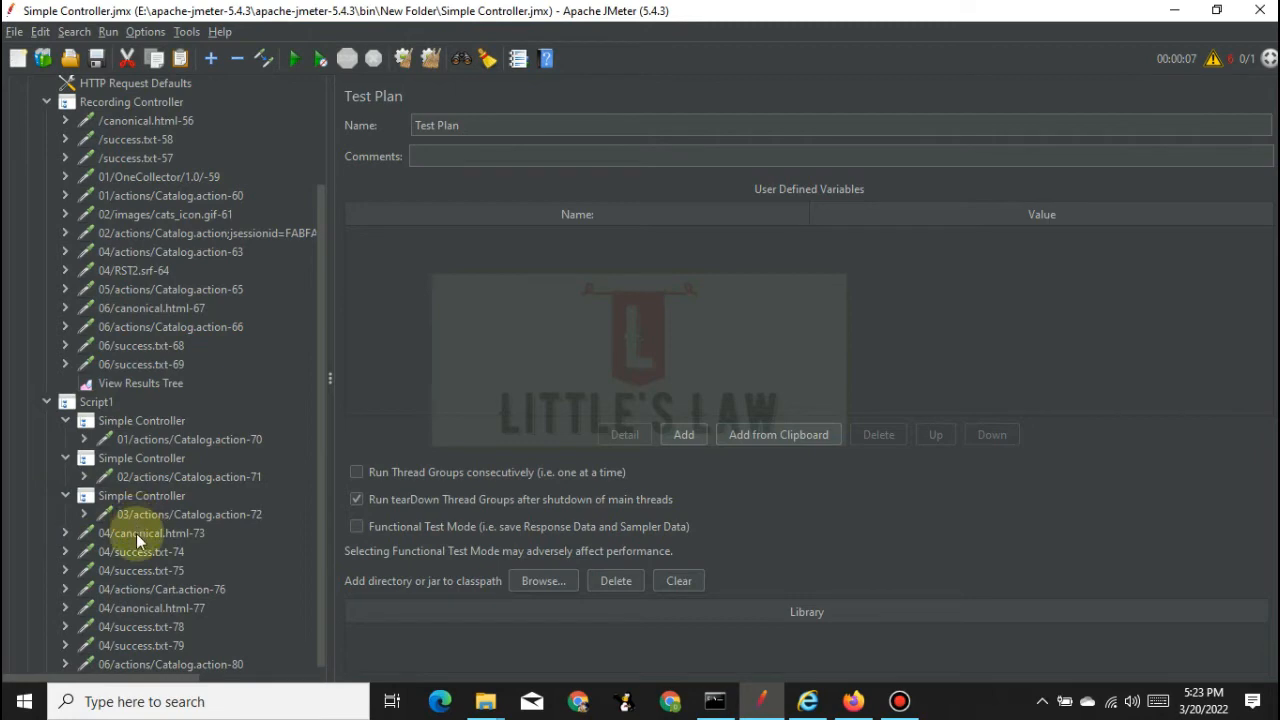
# - Insert a Simple Controller as parent of the 04/canonical.html-73 request in Script1
pyautogui.click(137, 535)
pyautogui.rightClick(136, 533)
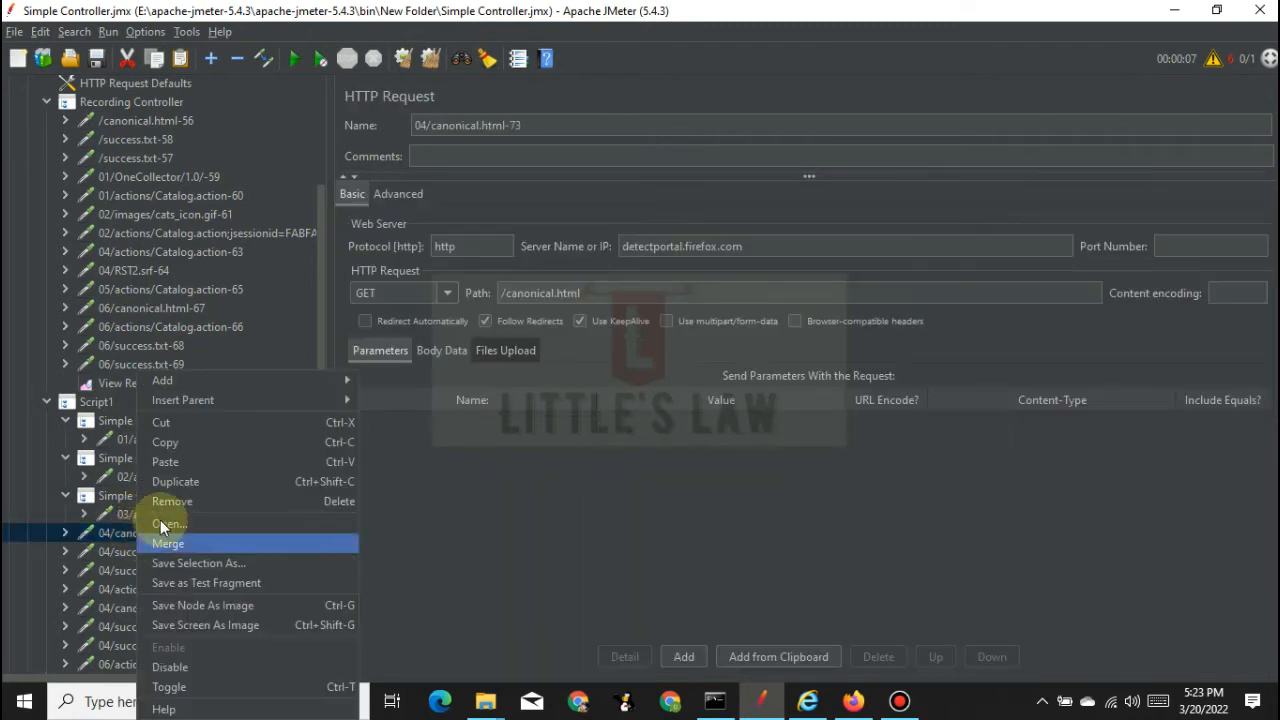
pyautogui.moveTo(255, 402)
pyautogui.moveTo(387, 400)
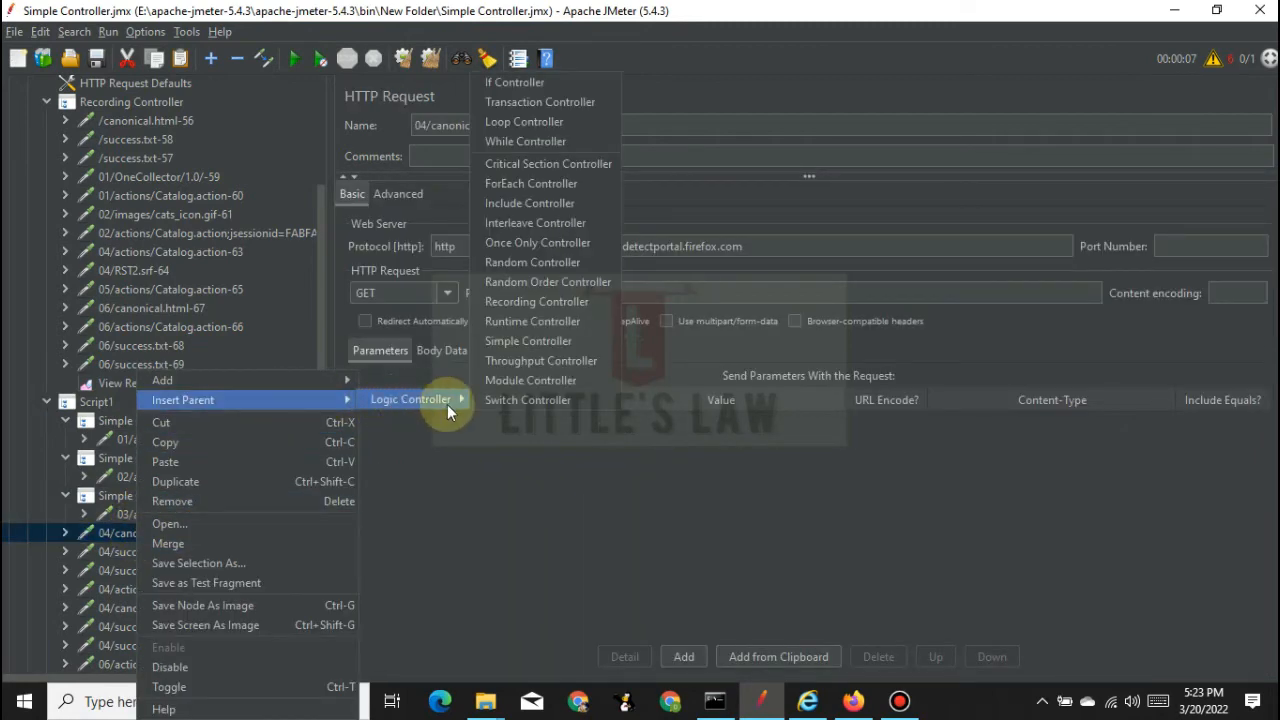
pyautogui.click(520, 339)
# - Wrap the 04/success.txt-74 request in its own parent Simple Controller
pyautogui.scroll(-1, 125, 552)
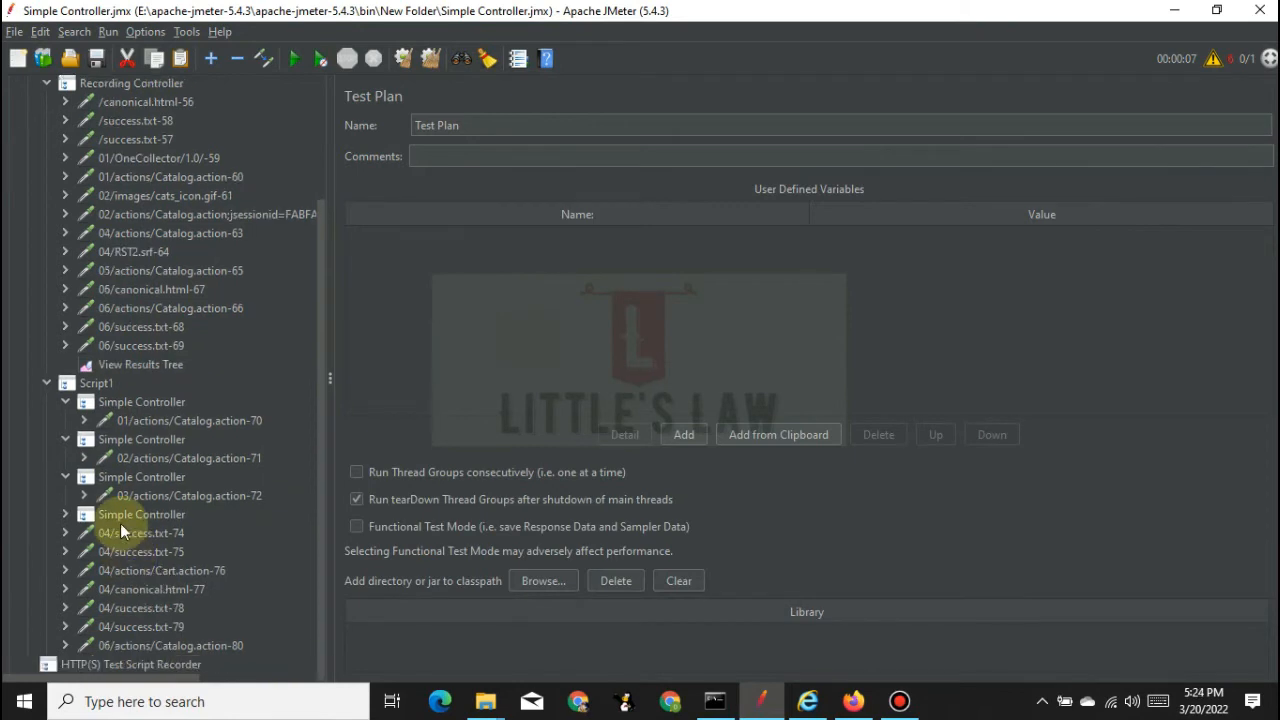
pyautogui.click(123, 536)
pyautogui.rightClick(123, 537)
pyautogui.moveTo(243, 400)
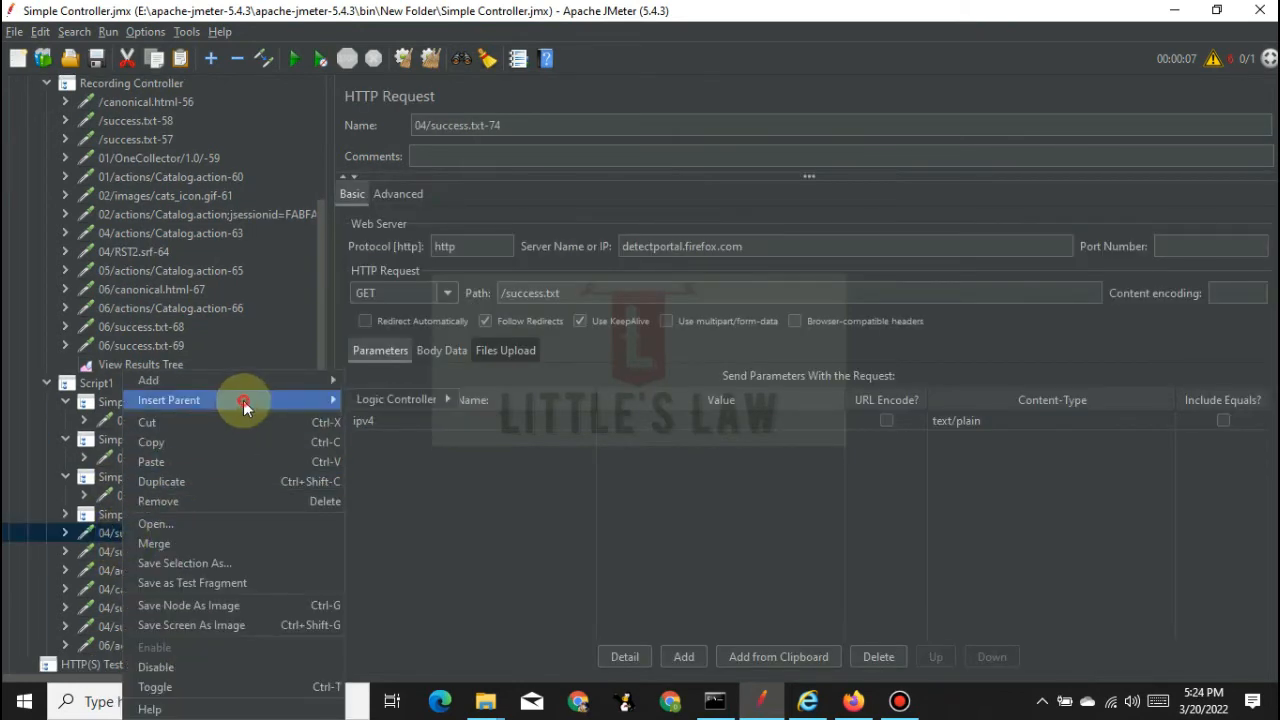
pyautogui.moveTo(405, 395)
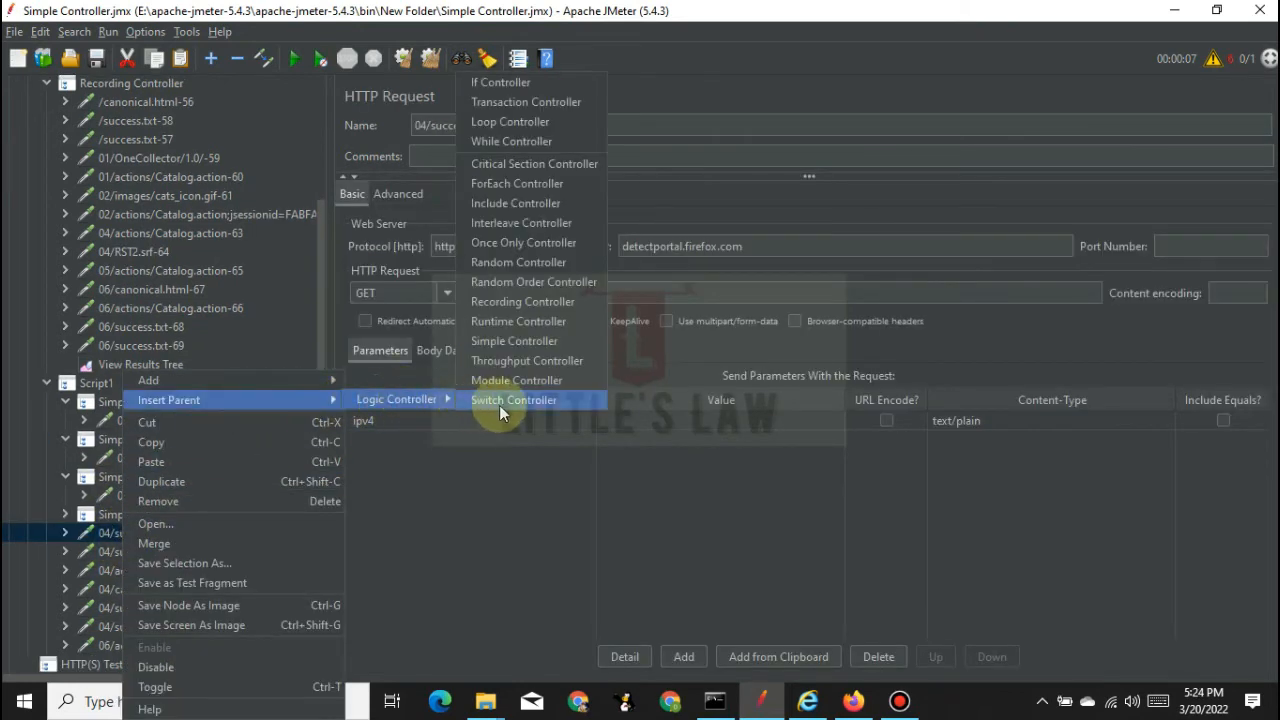
pyautogui.click(513, 340)
# - Wrap the 04/success.txt-75 request in its own parent Simple Controller
pyautogui.click(109, 552)
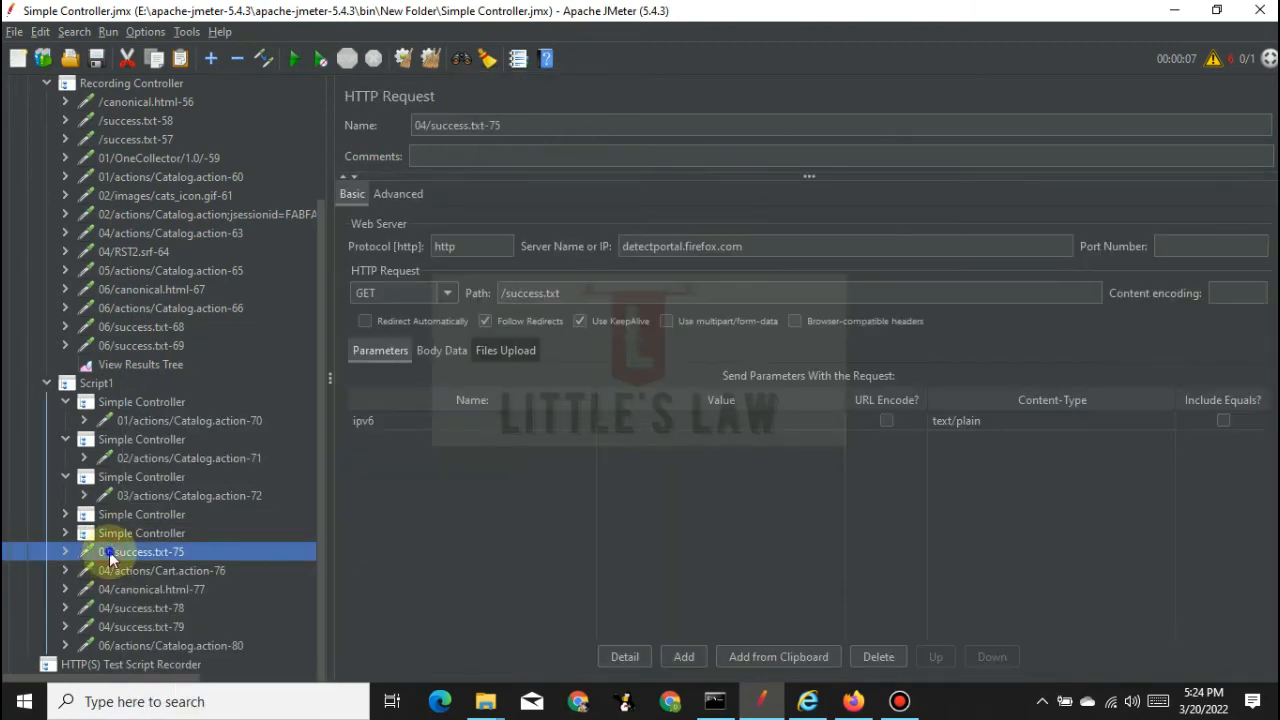
pyautogui.rightClick(109, 552)
pyautogui.moveTo(261, 393)
pyautogui.moveTo(360, 397)
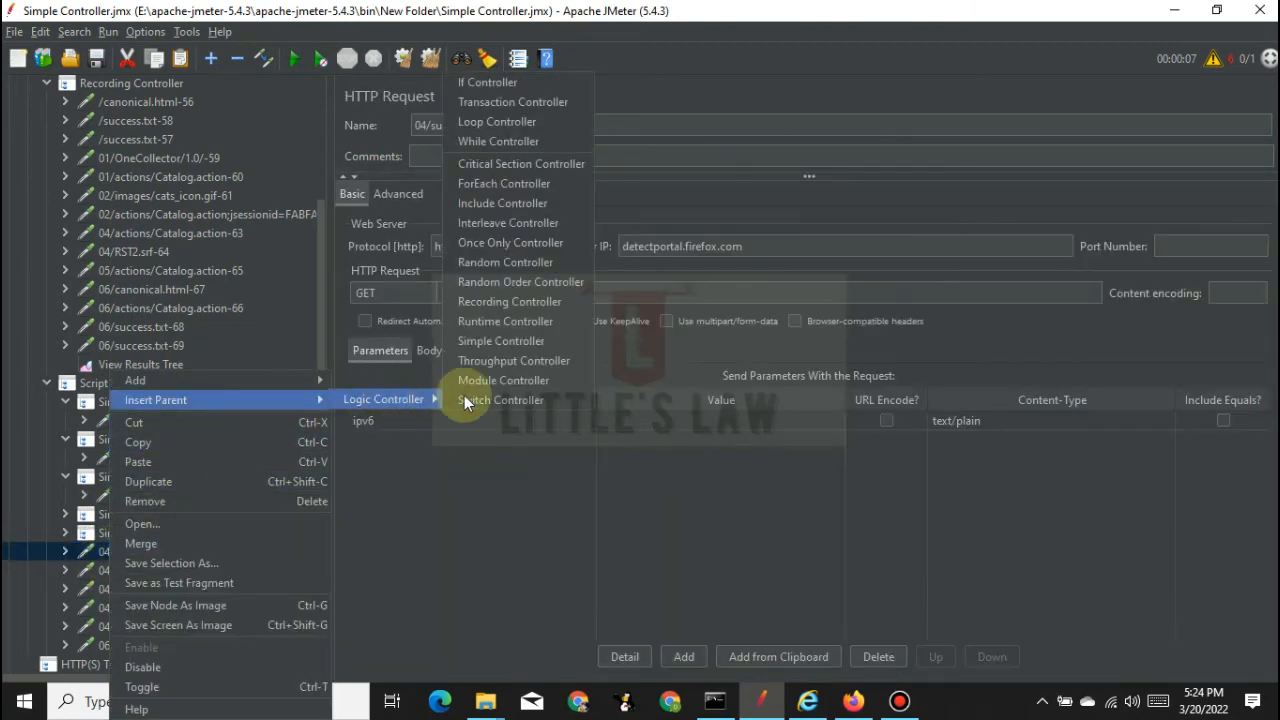
pyautogui.click(500, 341)
# - Insert a Simple Controller as parent of the 04/actions/Cart.action-76 request
pyautogui.click(142, 572)
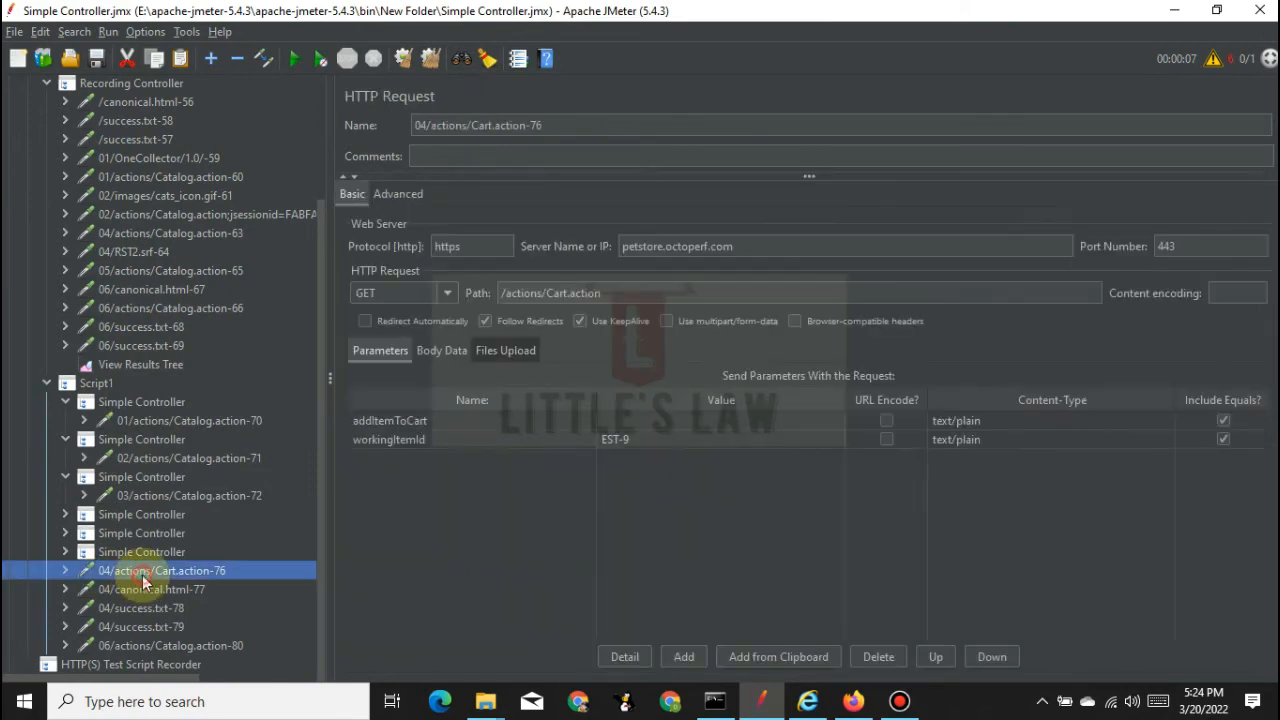
pyautogui.rightClick(142, 572)
pyautogui.moveTo(300, 399)
pyautogui.moveTo(434, 397)
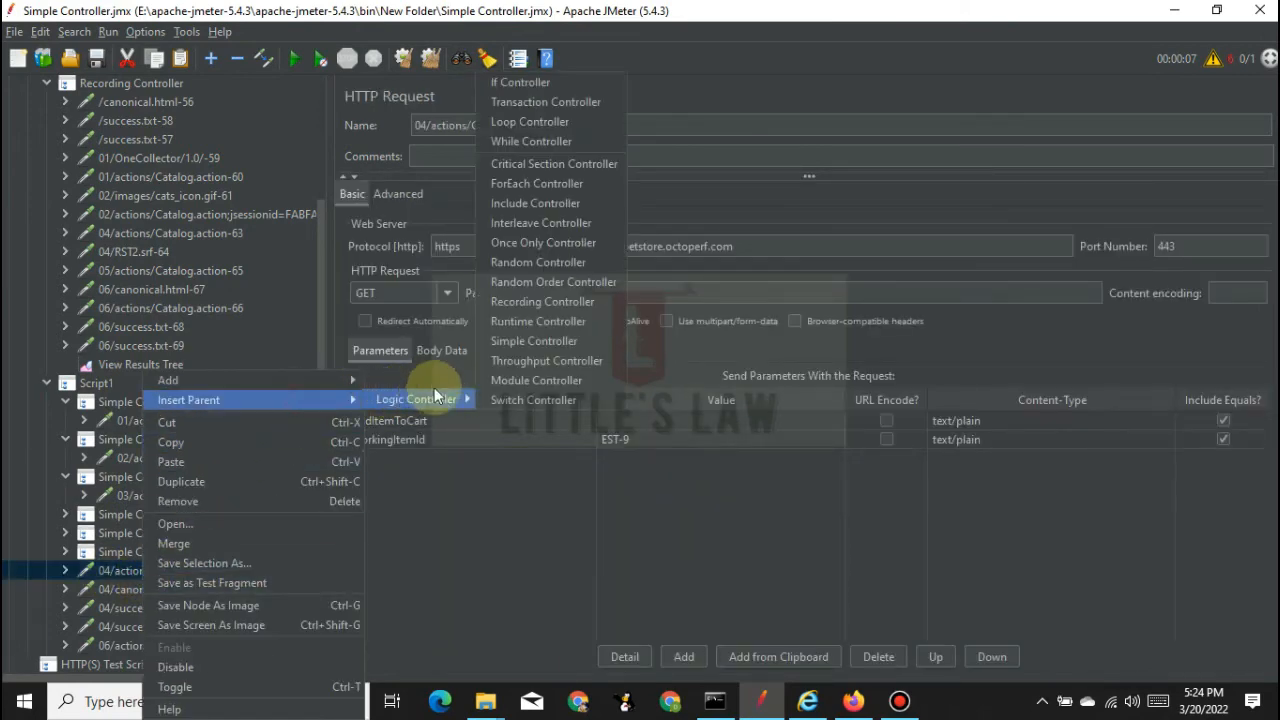
pyautogui.click(547, 341)
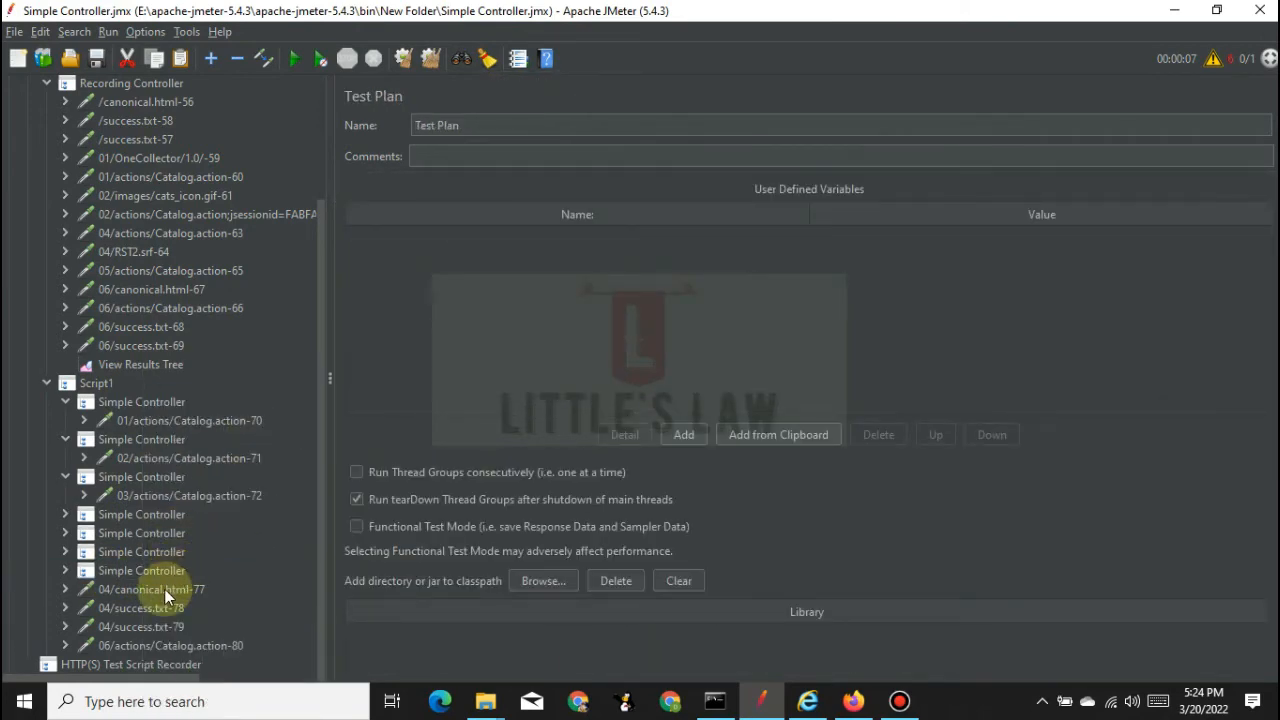
# - Insert a Simple Controller as parent of the 04/canonical.html-77 request in Script1
pyautogui.click(164, 588)
pyautogui.rightClick(164, 588)
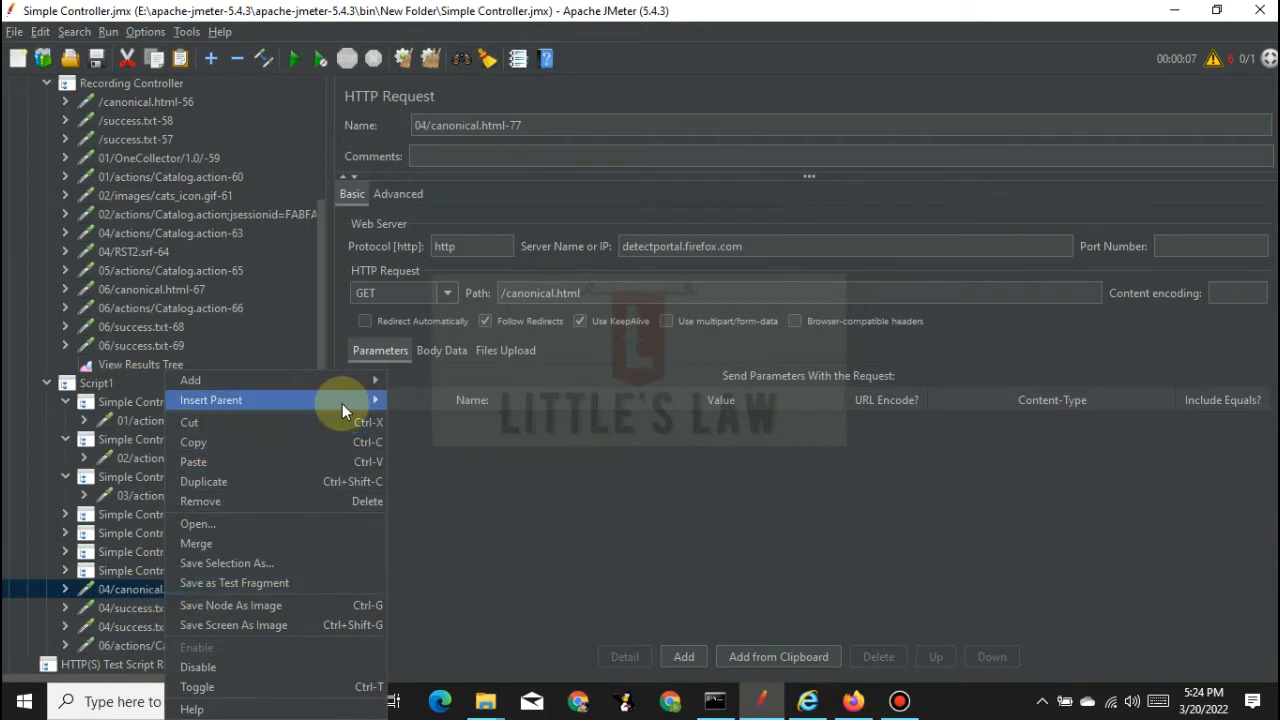
pyautogui.moveTo(343, 402)
pyautogui.moveTo(455, 398)
pyautogui.click(553, 350)
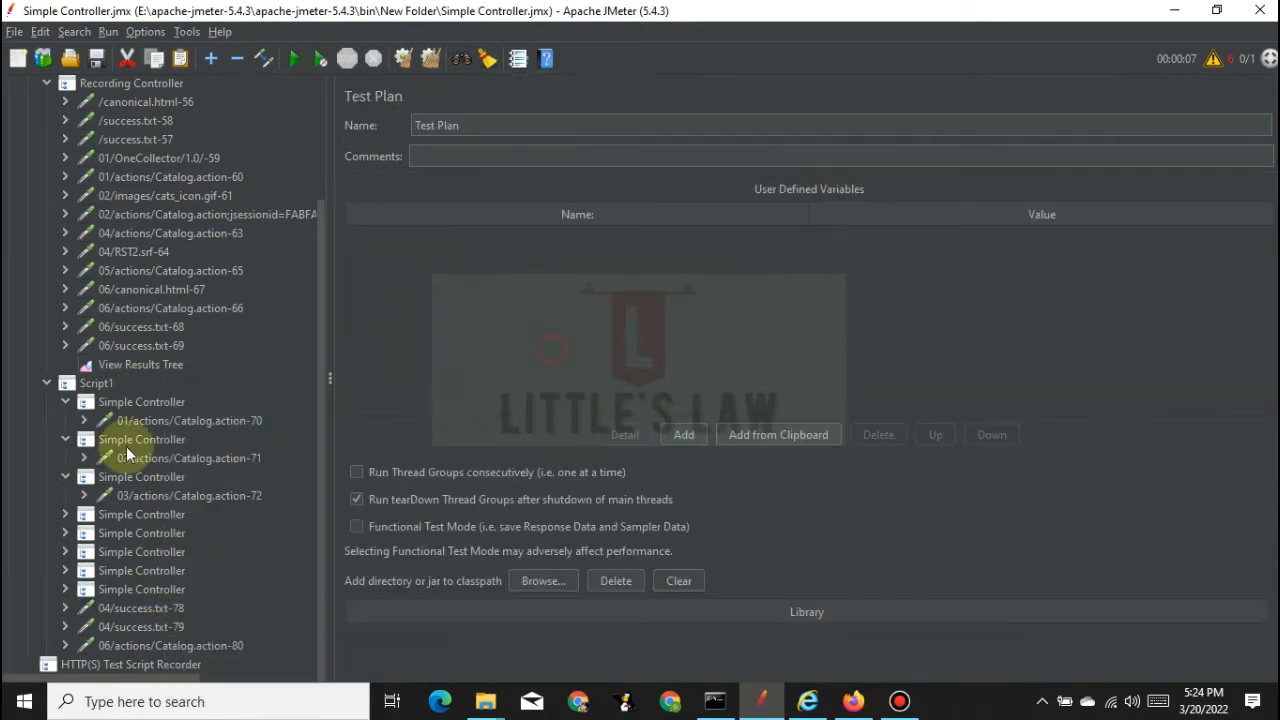
# - Group the 04/success.txt-78 and 04/success.txt-79 requests together under one parent Simple Controller and expand it
pyautogui.click(131, 608)
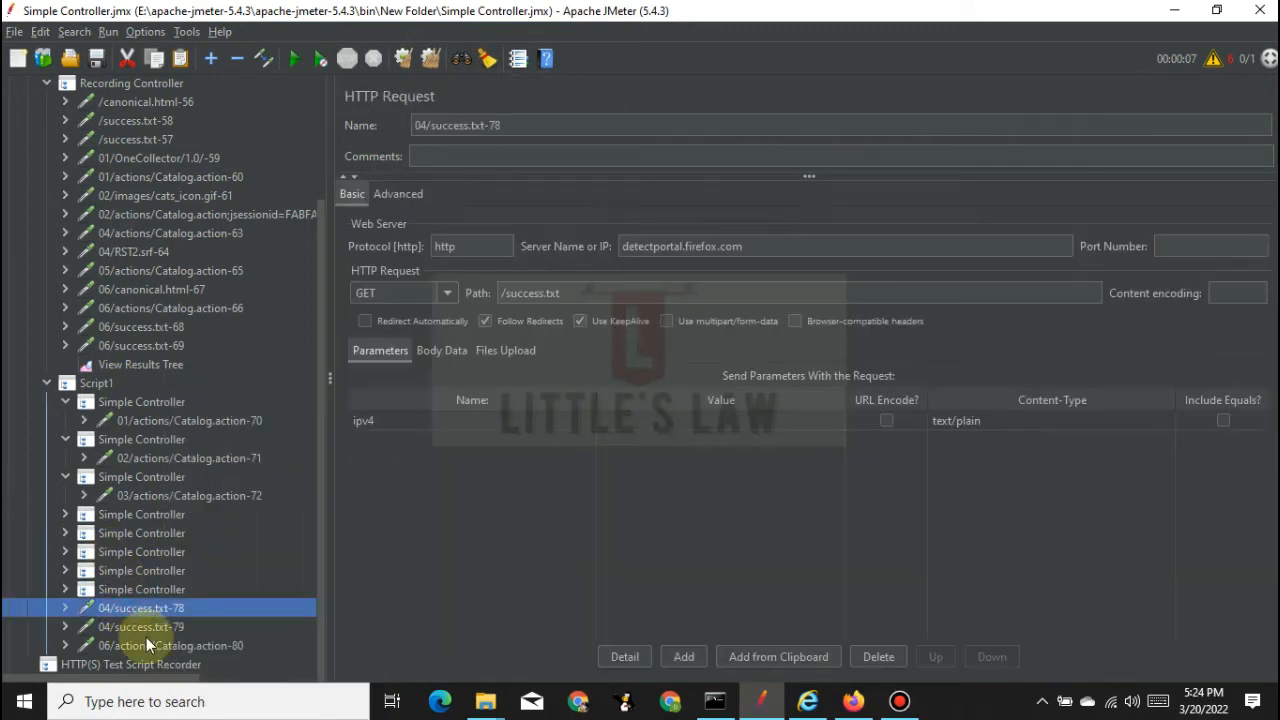
pyautogui.keyDown('ctrl'); pyautogui.click(143, 624); pyautogui.keyUp('ctrl')
pyautogui.rightClick(143, 623)
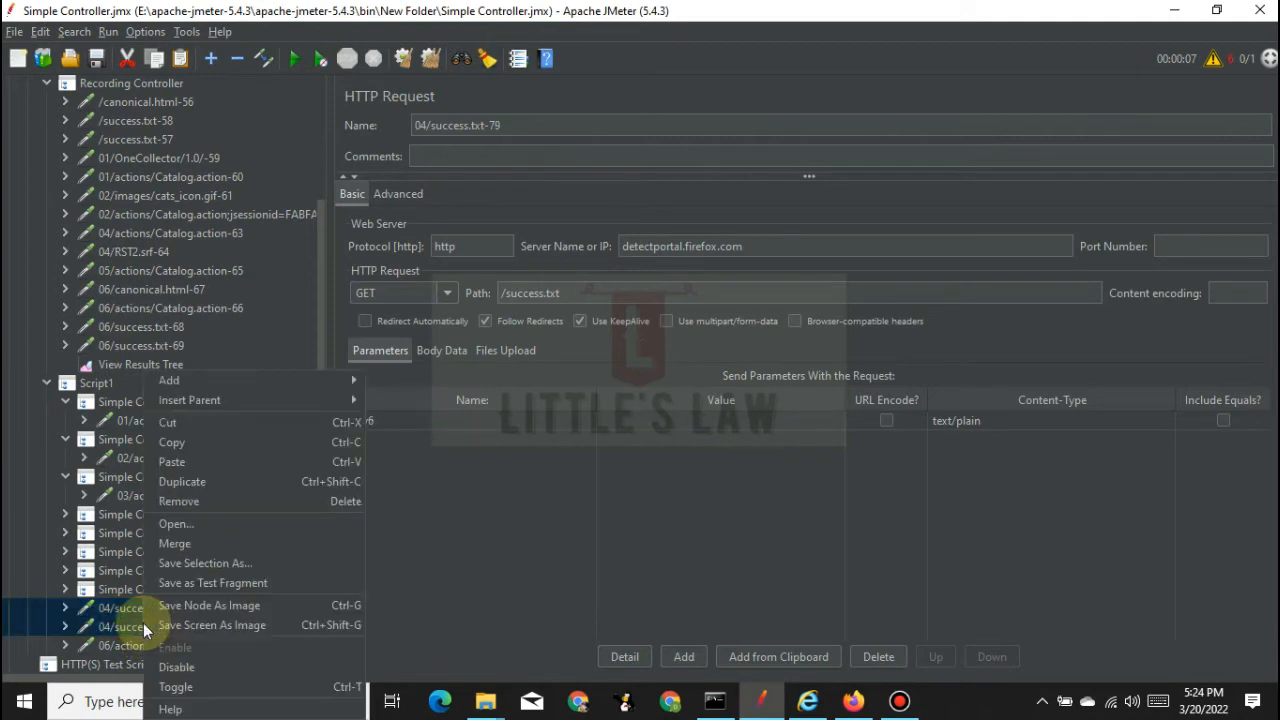
pyautogui.moveTo(299, 401)
pyautogui.moveTo(418, 398)
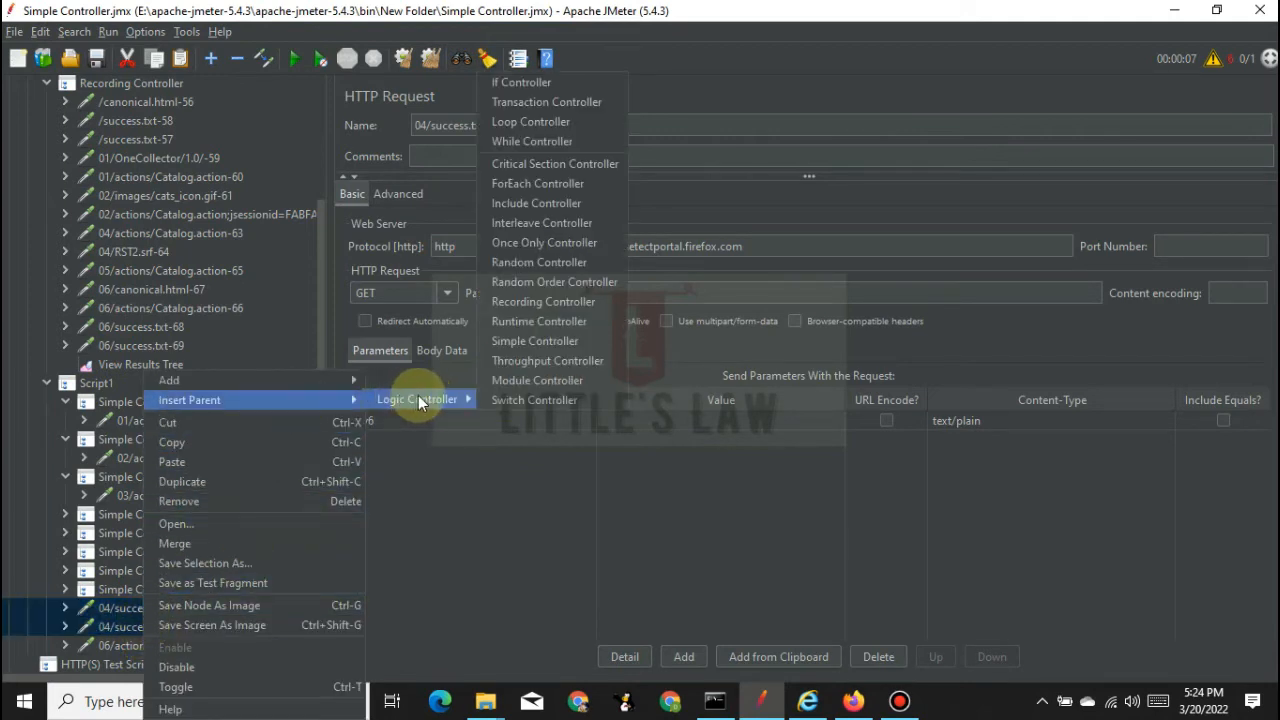
pyautogui.click(535, 341)
pyautogui.click(64, 627)
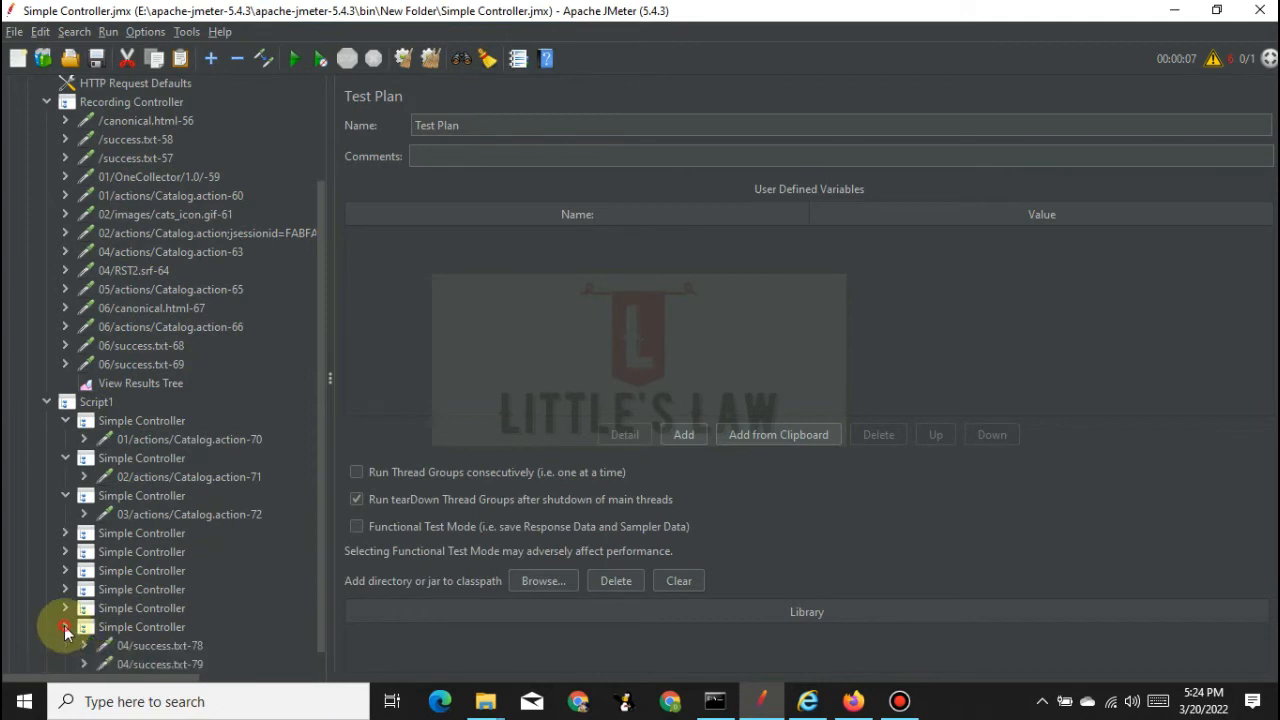
# - Insert a Simple Controller as parent of the 06/actions/Catalog.action-80 request in Script1
pyautogui.scroll(-1, 203, 583)
pyautogui.click(145, 590)
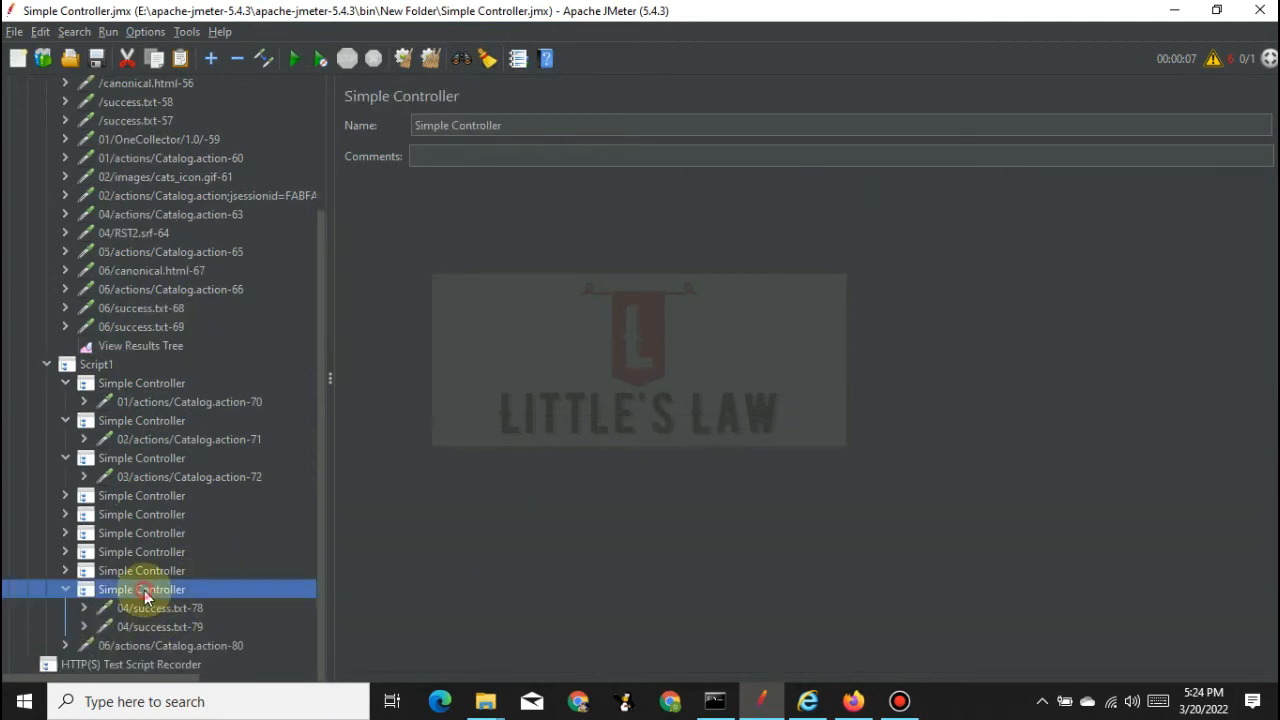
pyautogui.click(128, 646)
pyautogui.rightClick(128, 646)
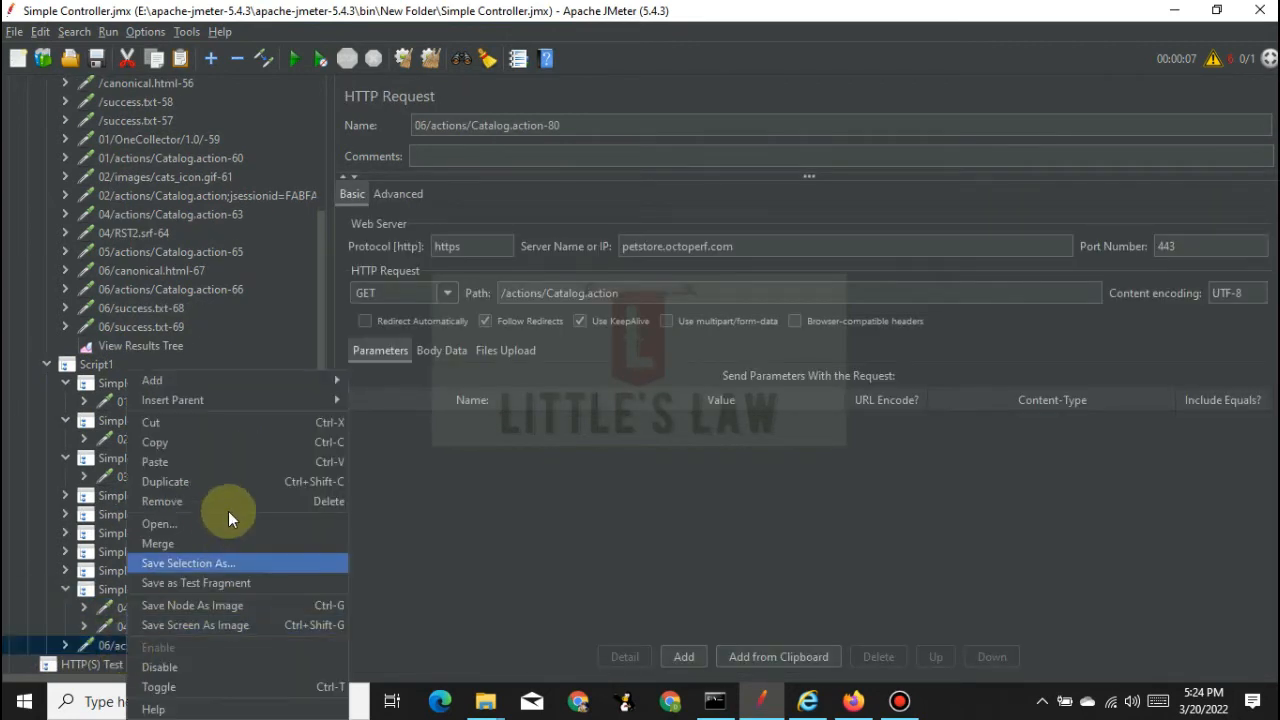
pyautogui.moveTo(269, 400)
pyautogui.moveTo(430, 399)
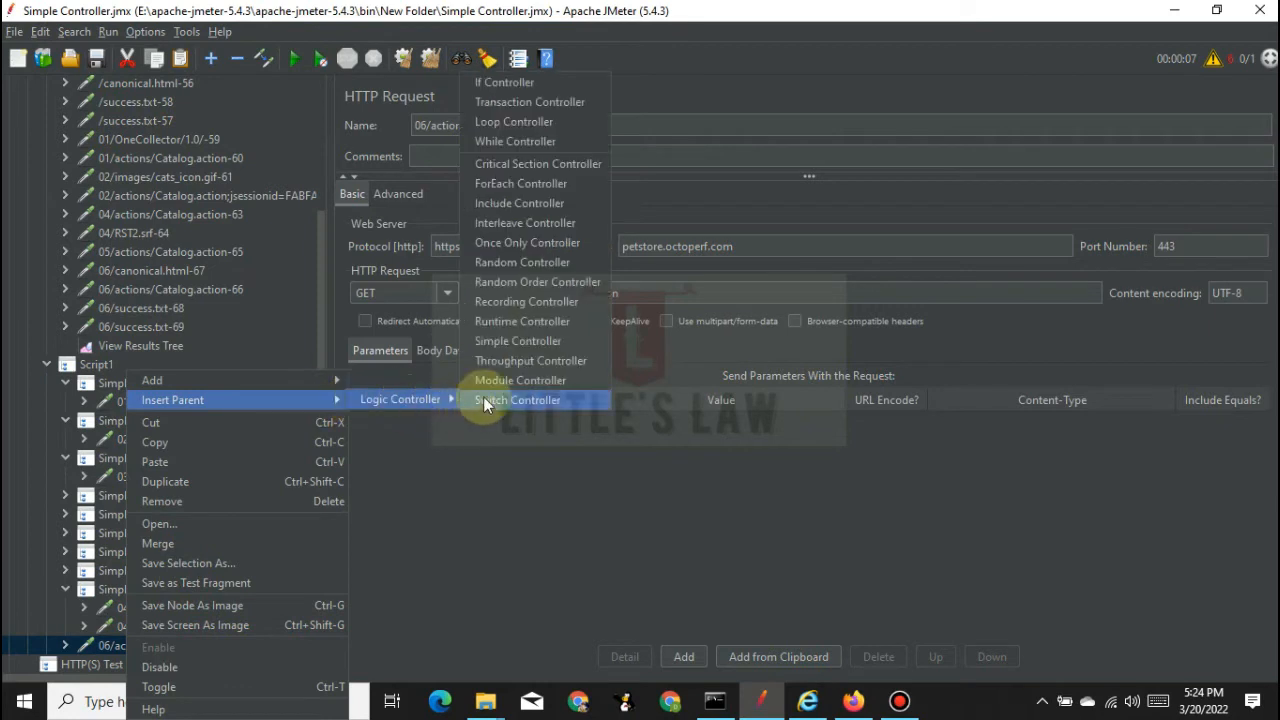
pyautogui.click(508, 341)
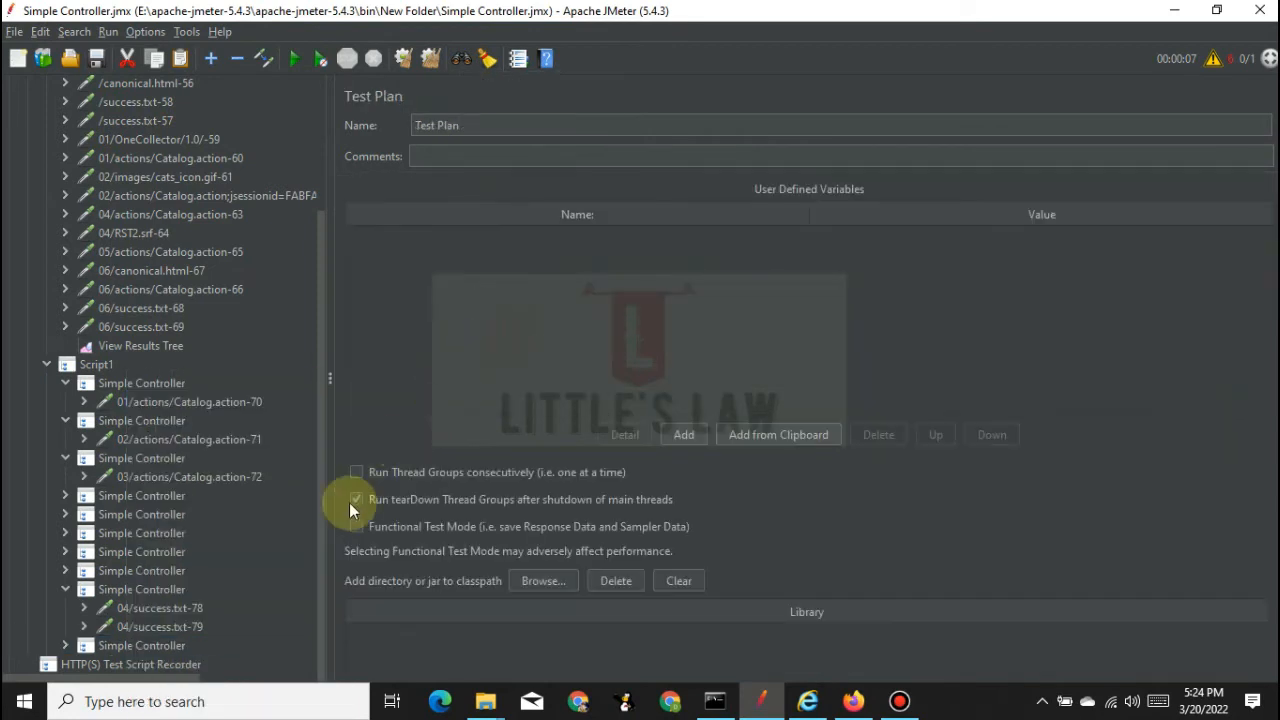
# - Collapse all the expanded Simple Controllers under Script1
pyautogui.click(63, 589)
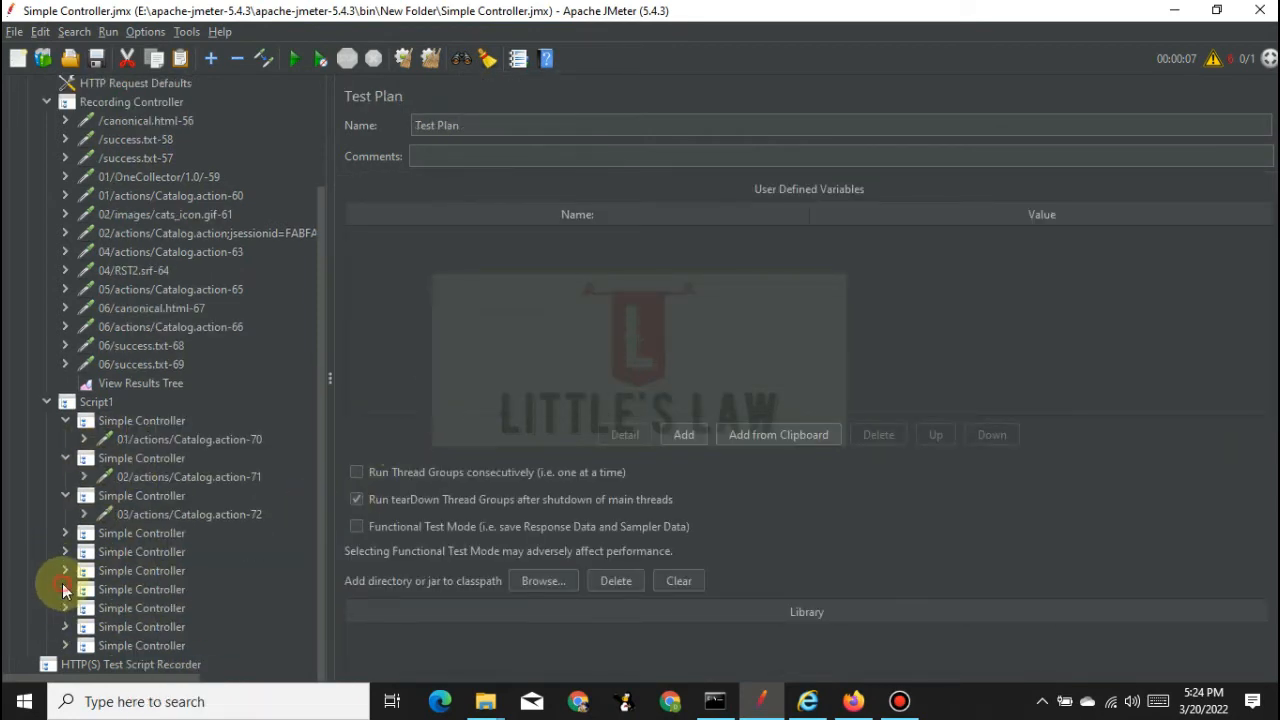
pyautogui.click(65, 420)
pyautogui.click(65, 458)
pyautogui.click(65, 495)
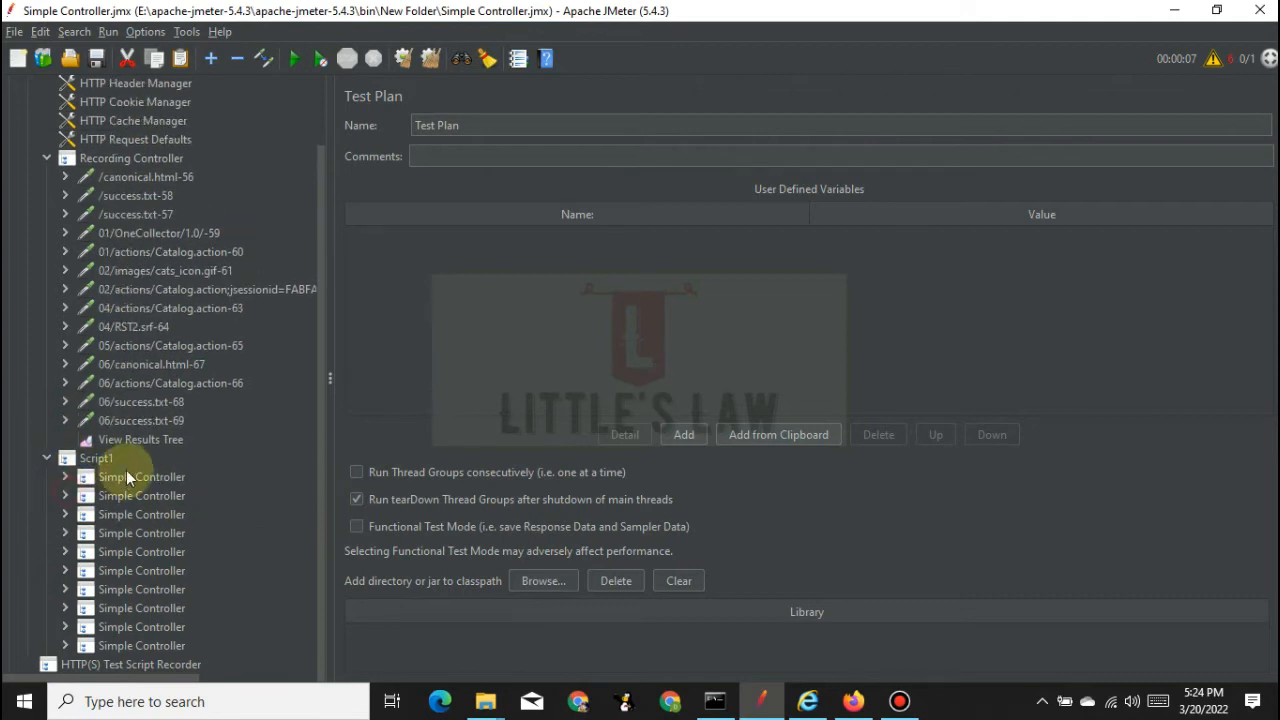
# - Rename the first two Simple Controllers under Script1 as 01 and 02
pyautogui.click(128, 474)
pyautogui.tripleClick(508, 125)
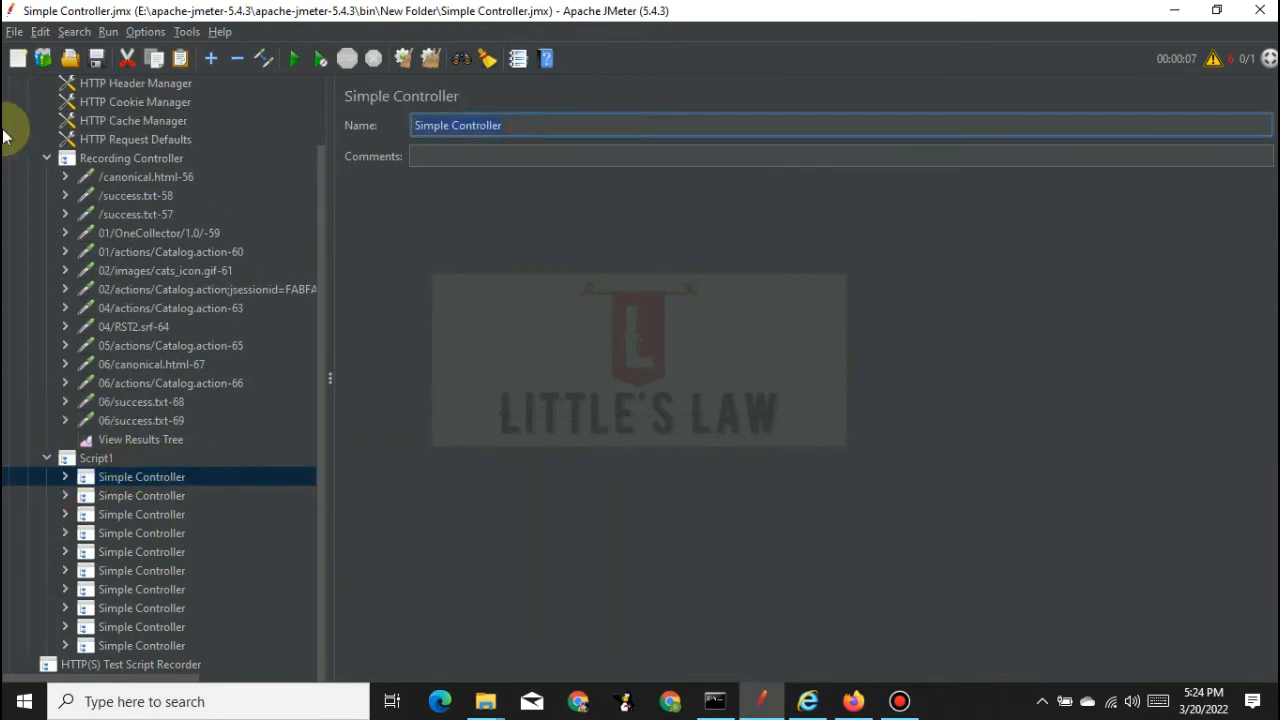
pyautogui.write('01')
pyautogui.click(125, 498)
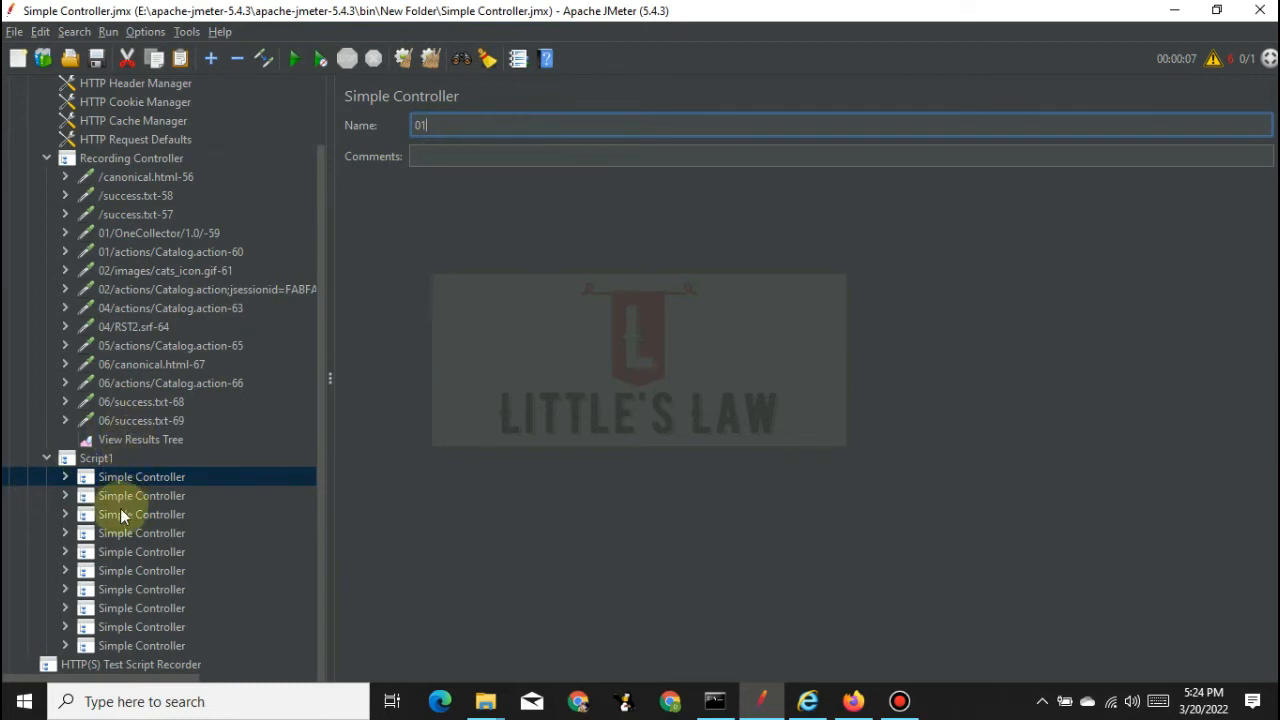
pyautogui.click(445, 160)
pyautogui.tripleClick(520, 125)
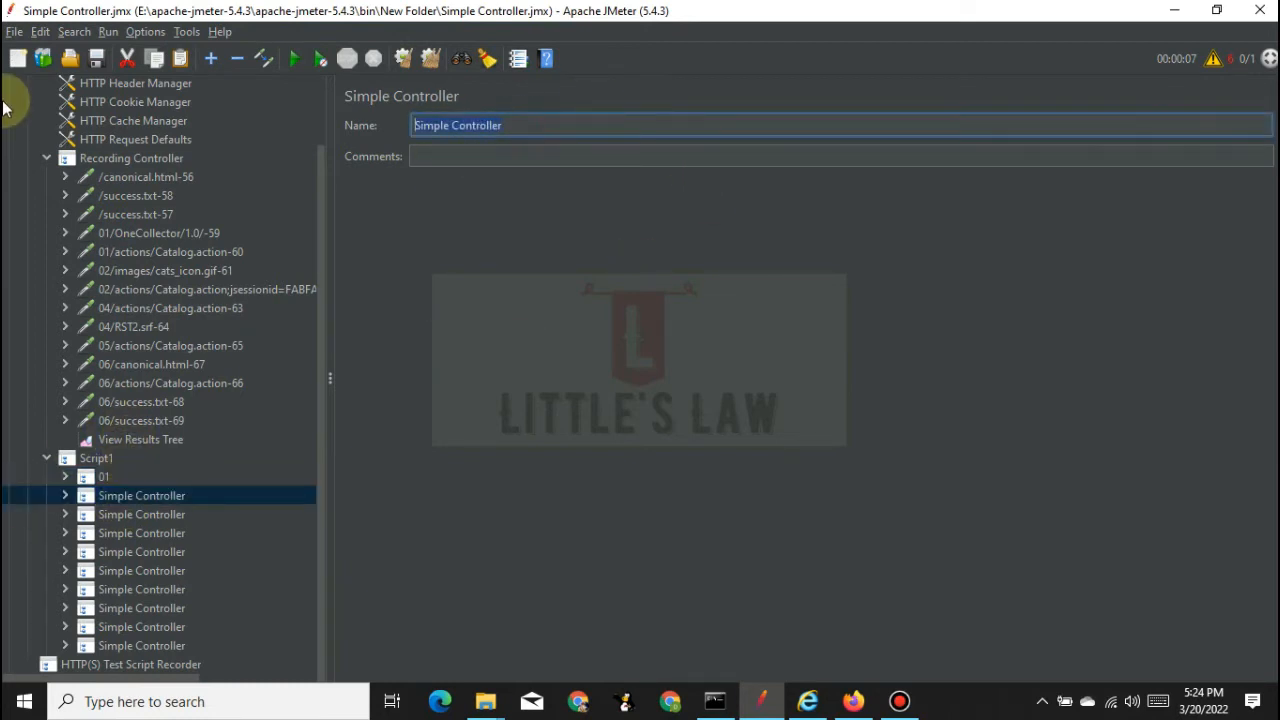
pyautogui.write('02')
# - Rename the third and fourth Simple Controllers under Script1 as 03 and 04
pyautogui.click(152, 514)
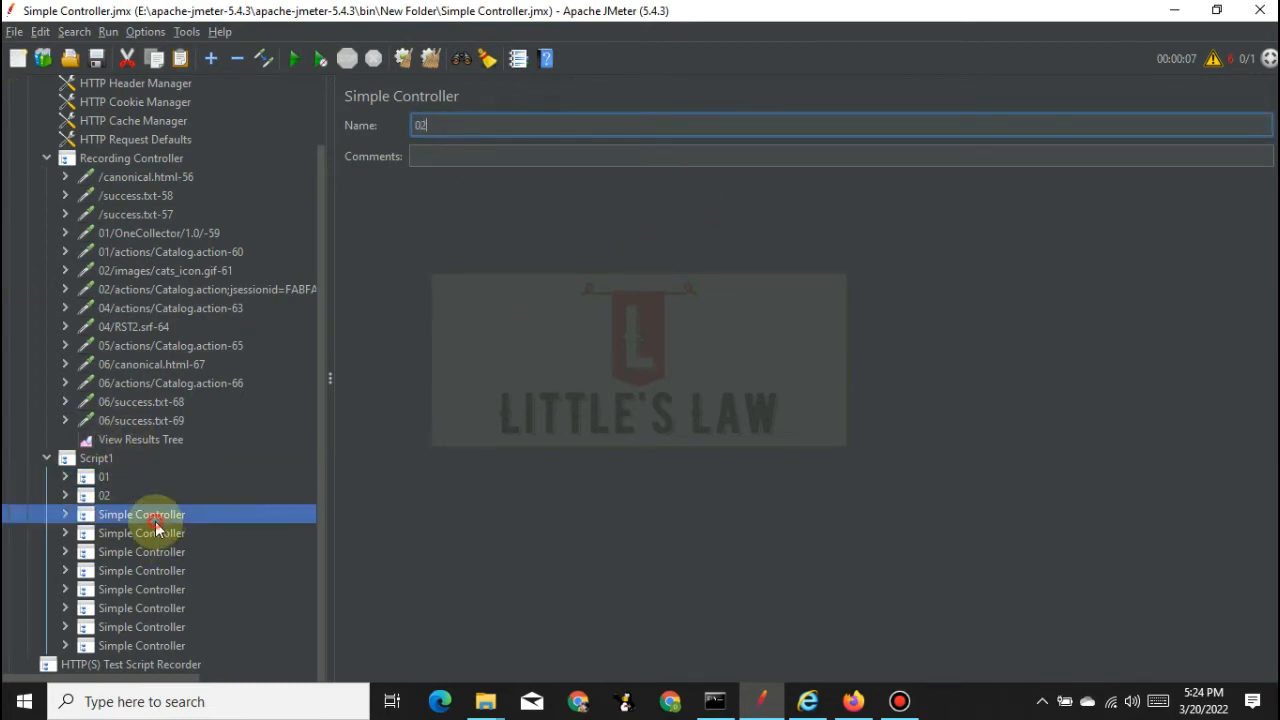
pyautogui.tripleClick(531, 128)
pyautogui.write('03')
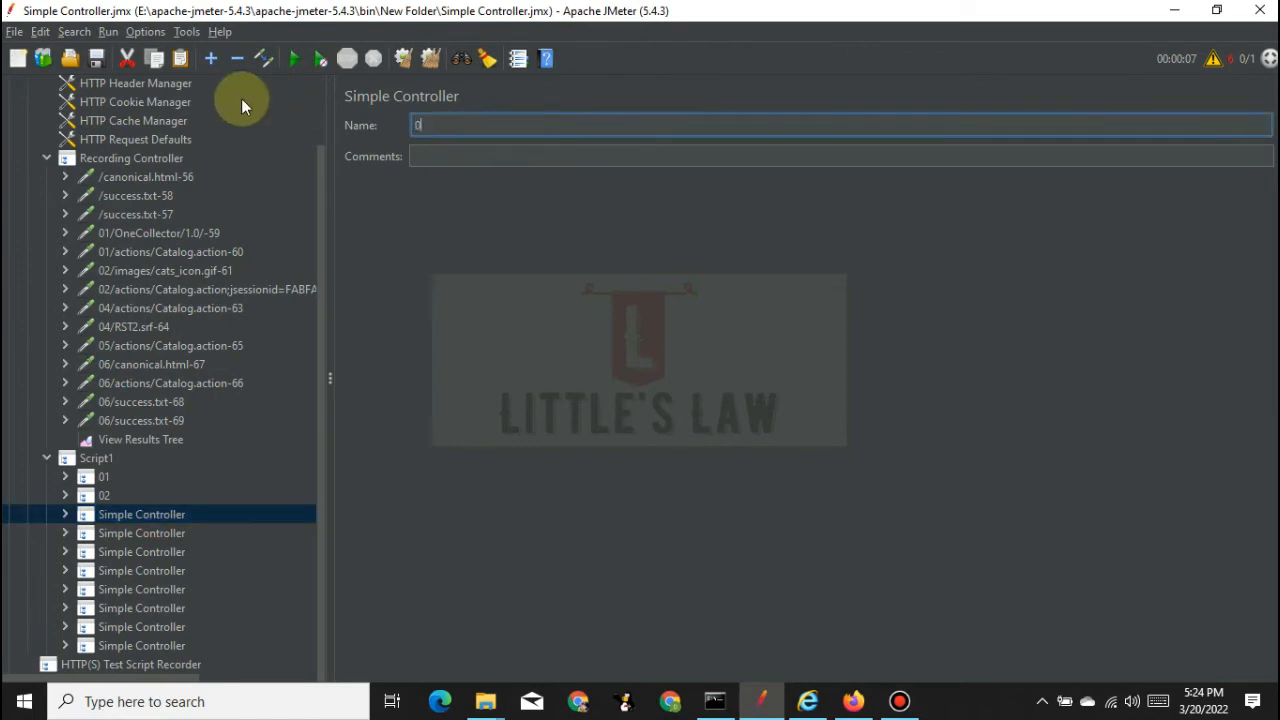
pyautogui.click(155, 541)
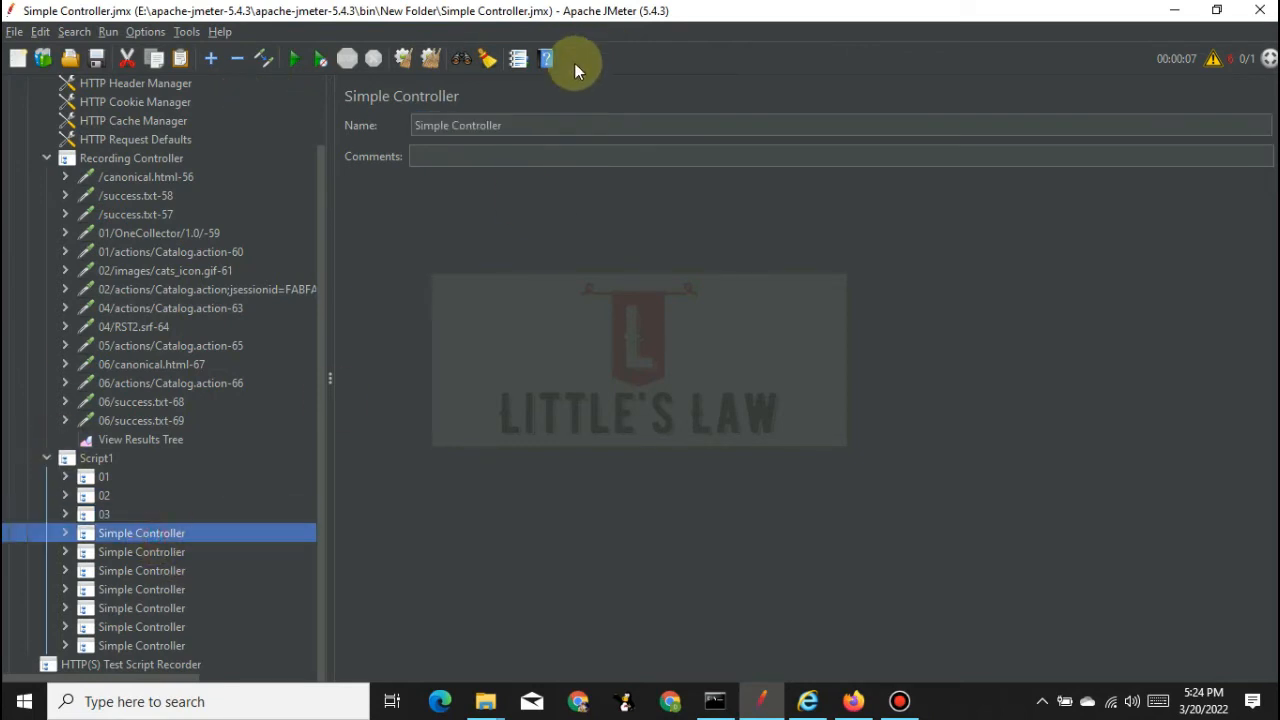
pyautogui.tripleClick(523, 123)
pyautogui.write('04')
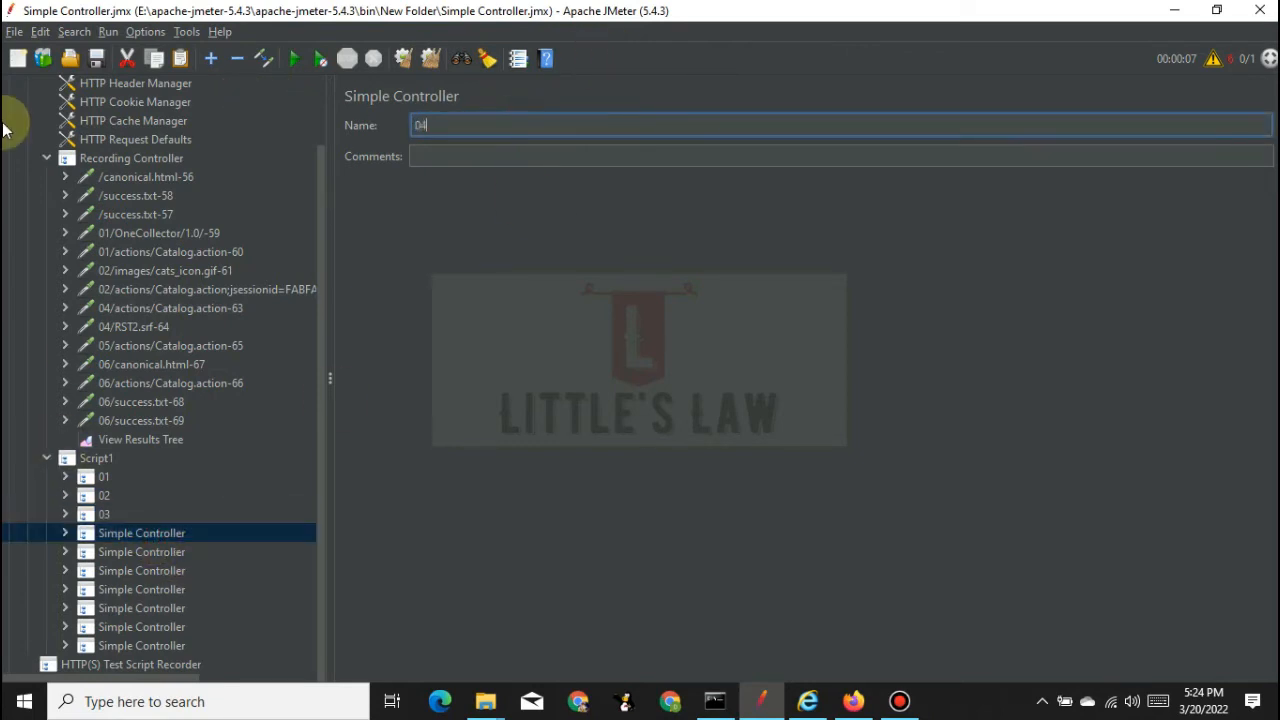
# - Rename the fifth and sixth Simple Controllers under Script1 as 05 and 06
pyautogui.click(165, 550)
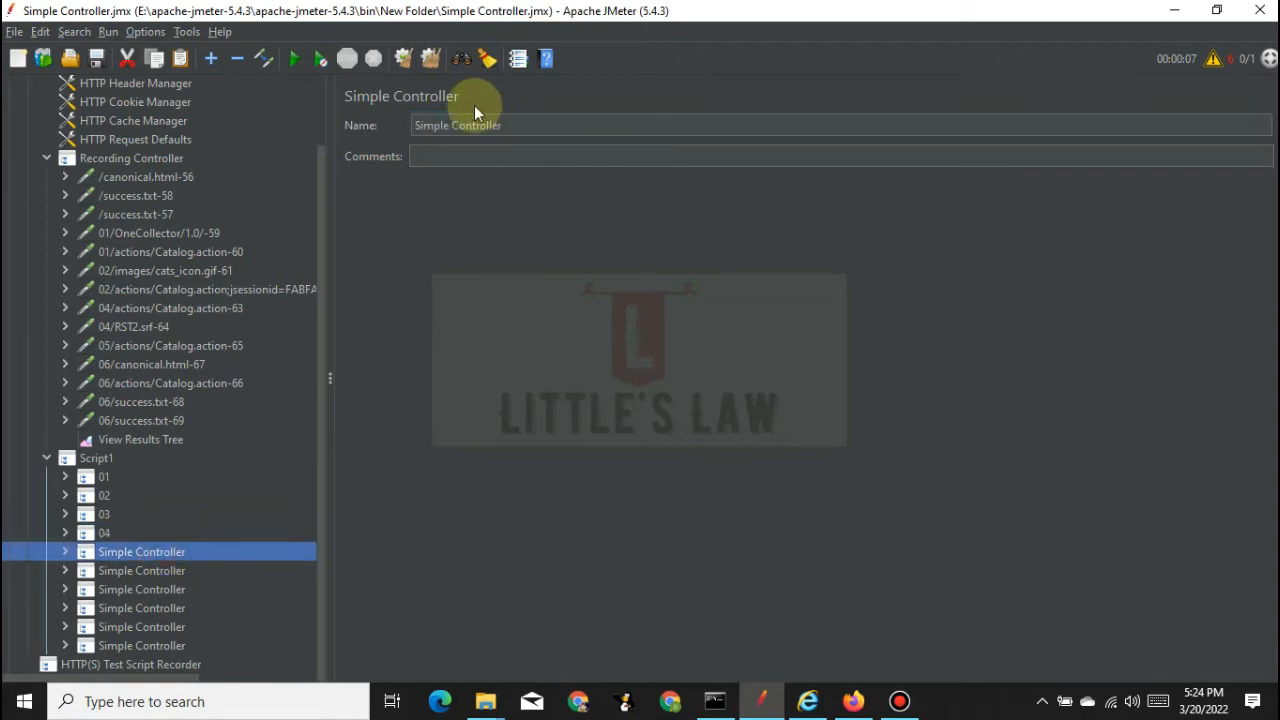
pyautogui.moveTo(541, 128); pyautogui.dragTo(3, 153)
pyautogui.write('05')
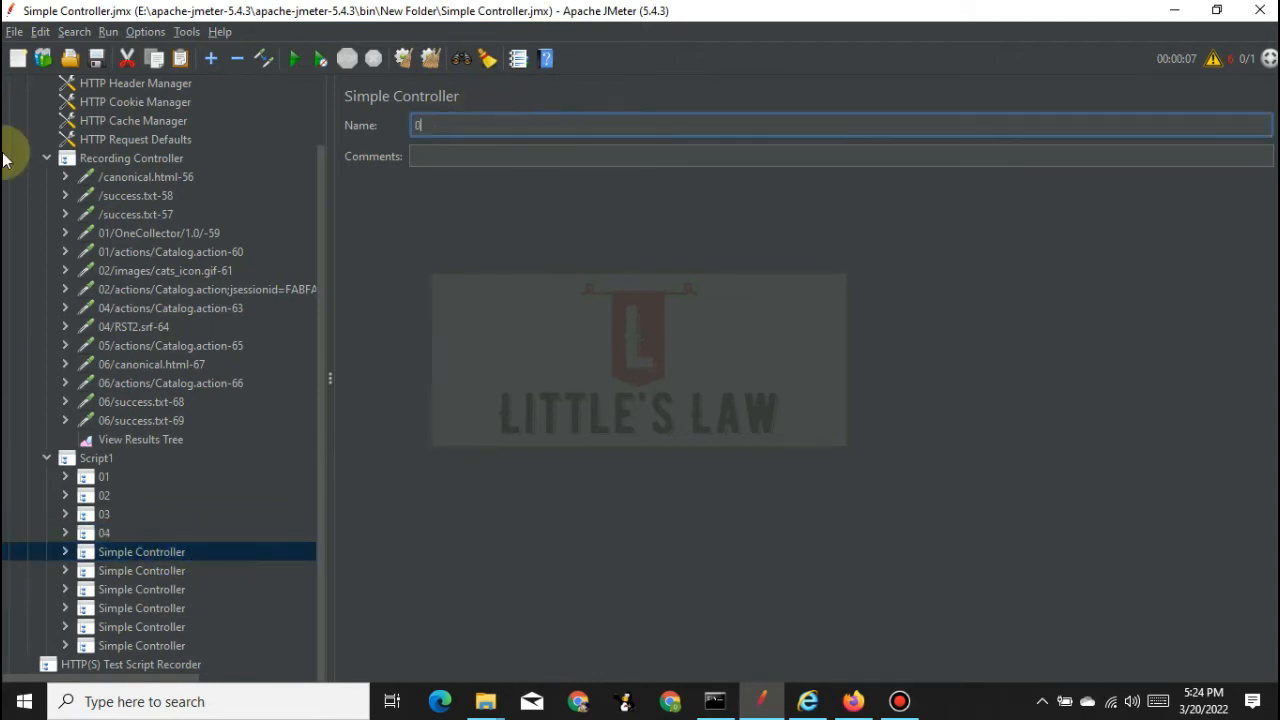
pyautogui.click(145, 575)
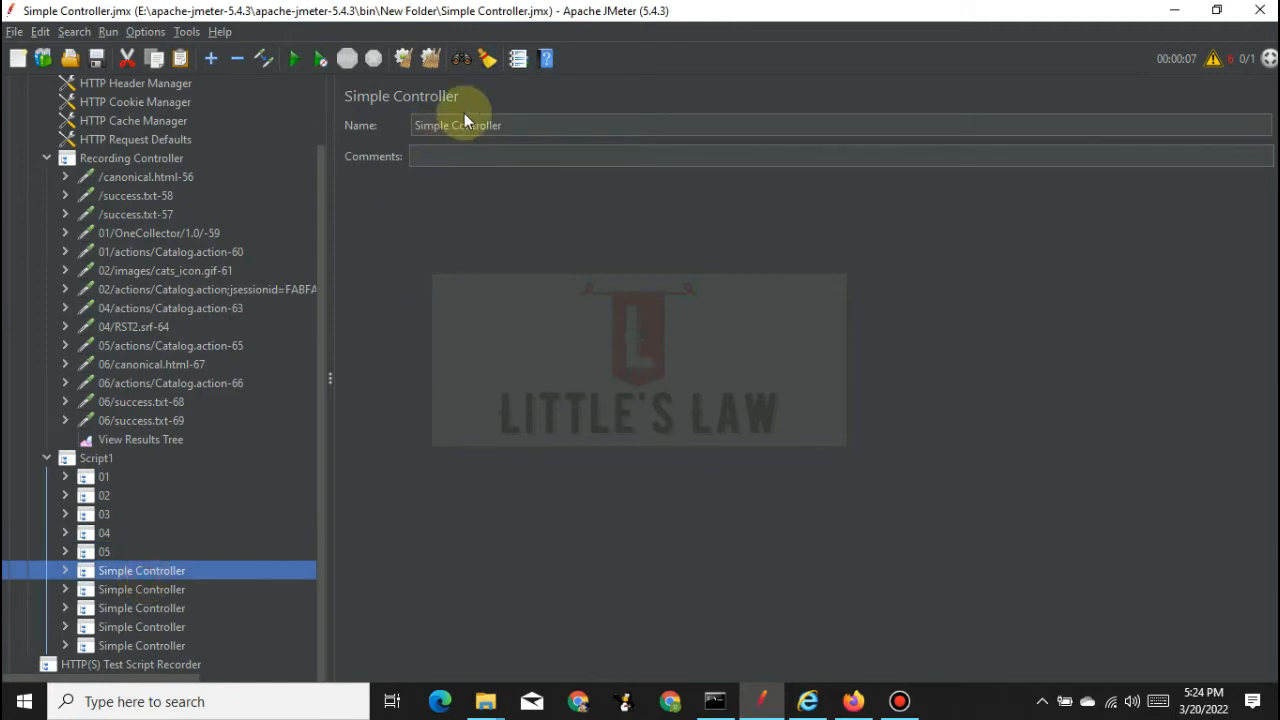
pyautogui.moveTo(500, 128); pyautogui.dragTo(57, 108)
pyautogui.write('06')
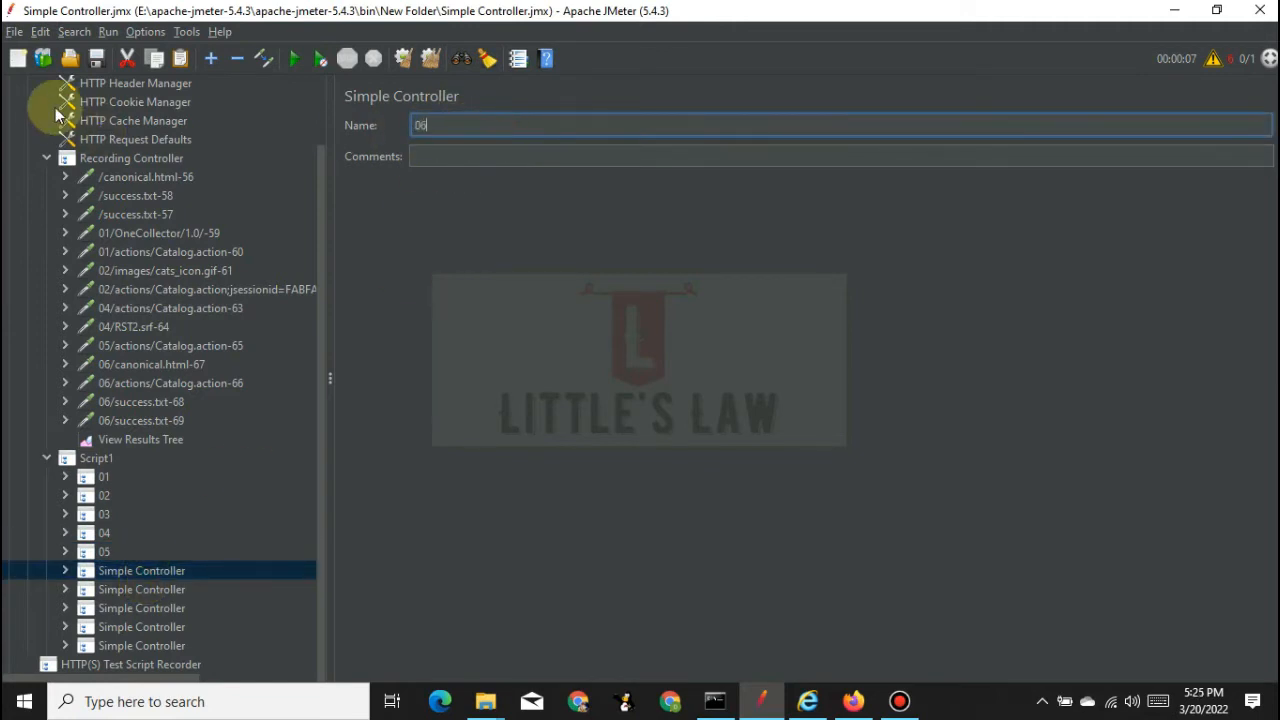
# - Rename the seventh and eighth Simple Controllers under Script1 as 07 and 08
pyautogui.click(149, 589)
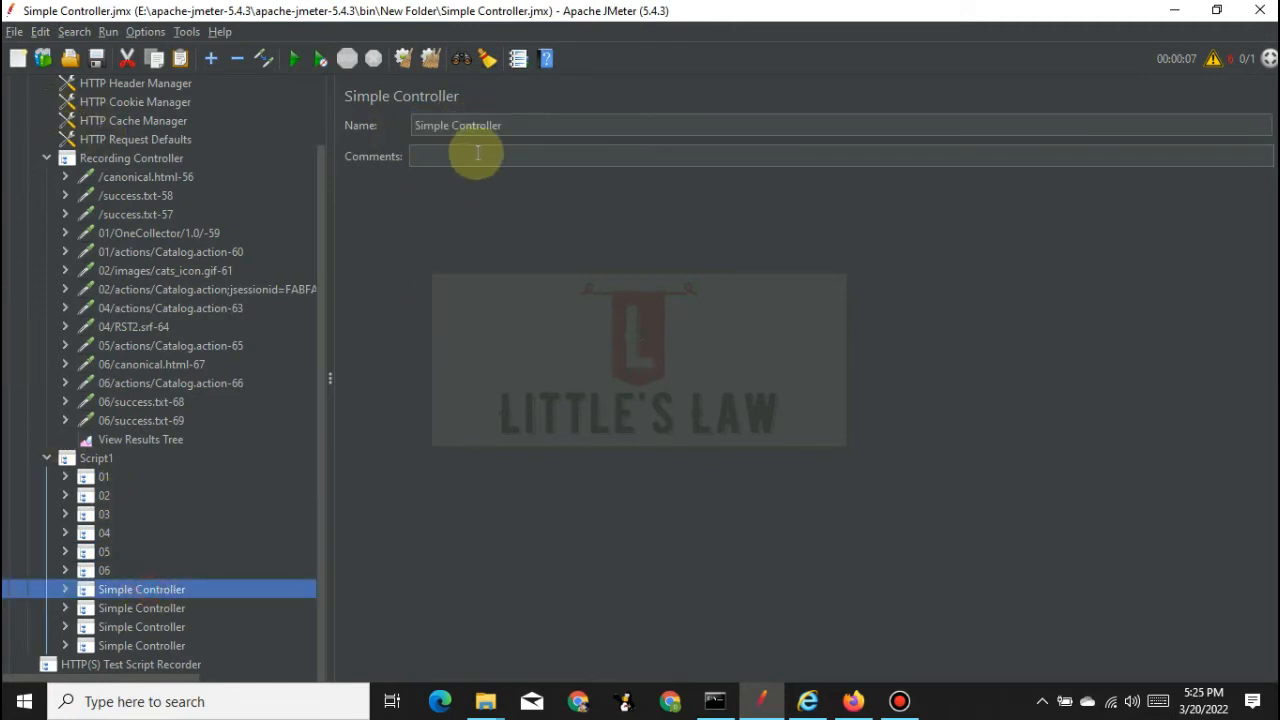
pyautogui.moveTo(514, 123); pyautogui.dragTo(35, 123)
pyautogui.write('07')
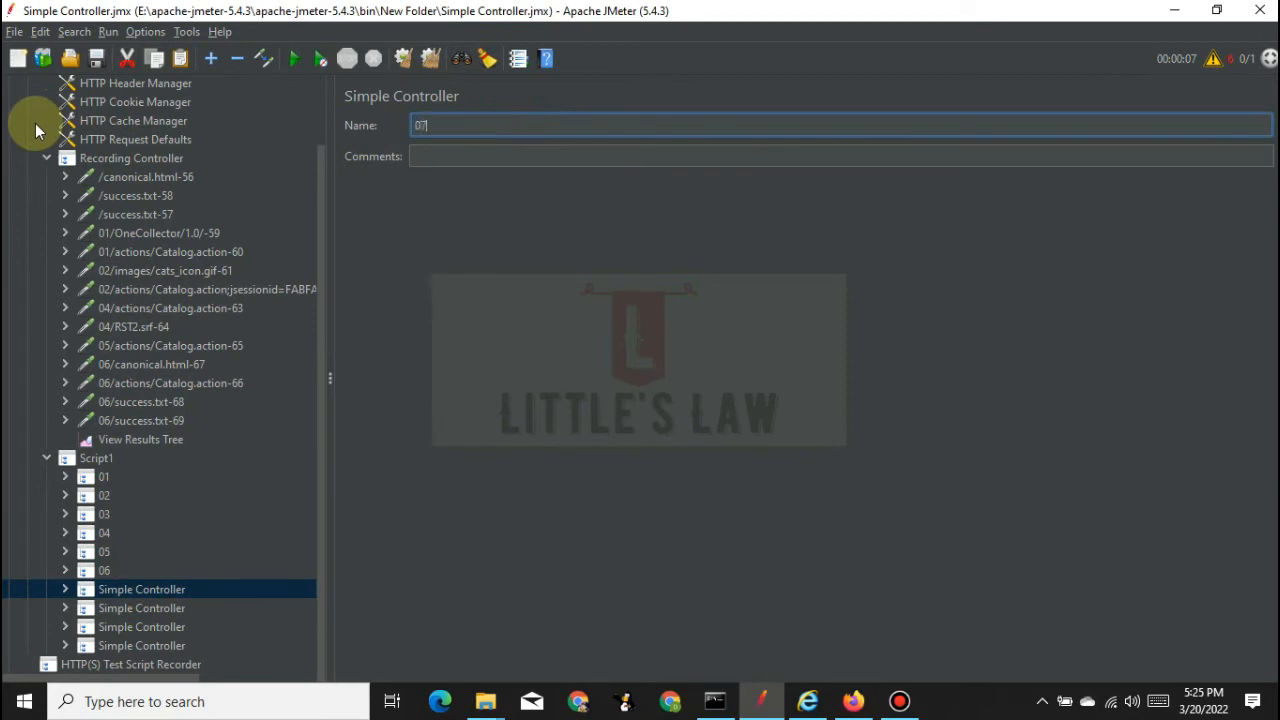
pyautogui.click(175, 610)
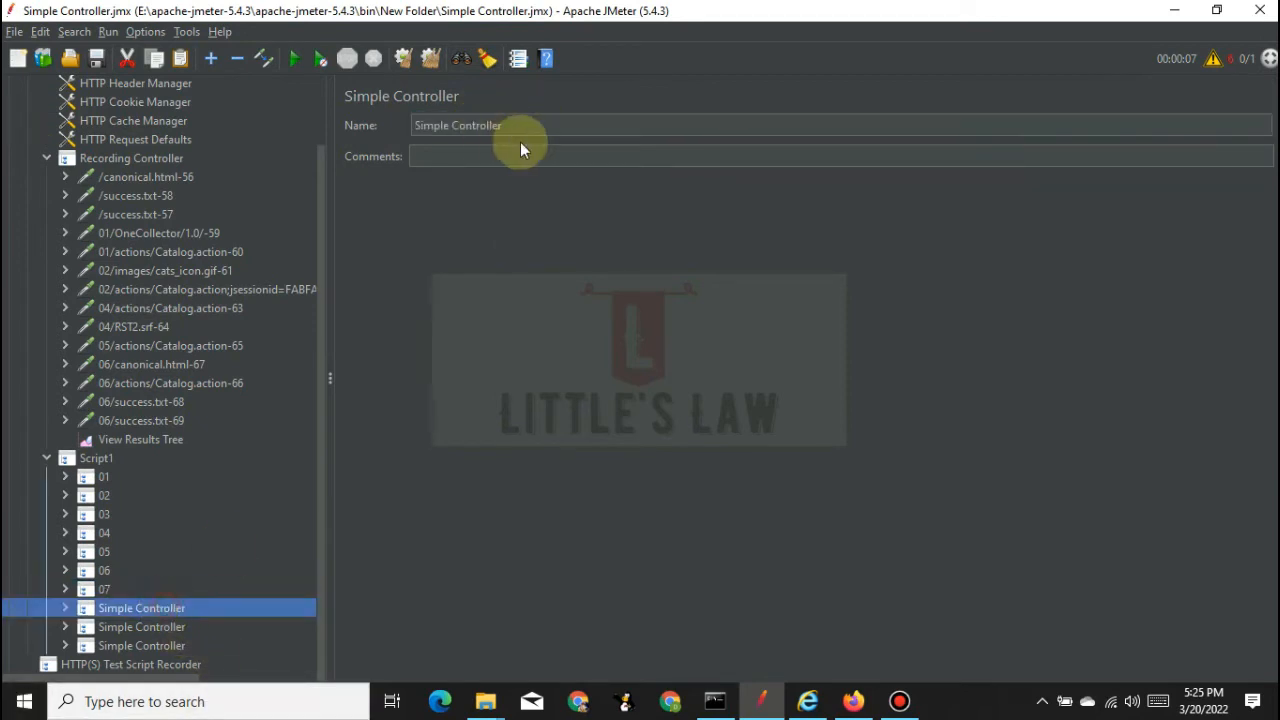
pyautogui.moveTo(518, 125); pyautogui.dragTo(8, 80)
pyautogui.write('08')
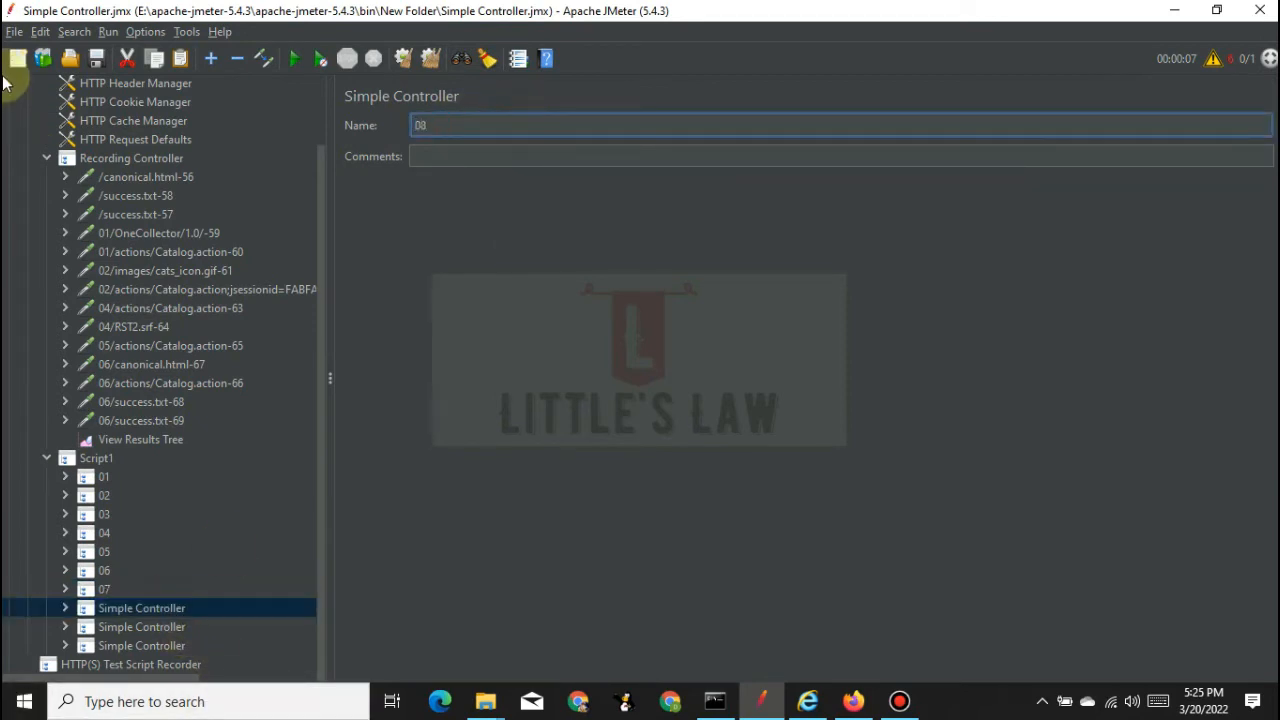
# - Rename the last two Simple Controllers under Script1 as 09 and 10
pyautogui.click(155, 624)
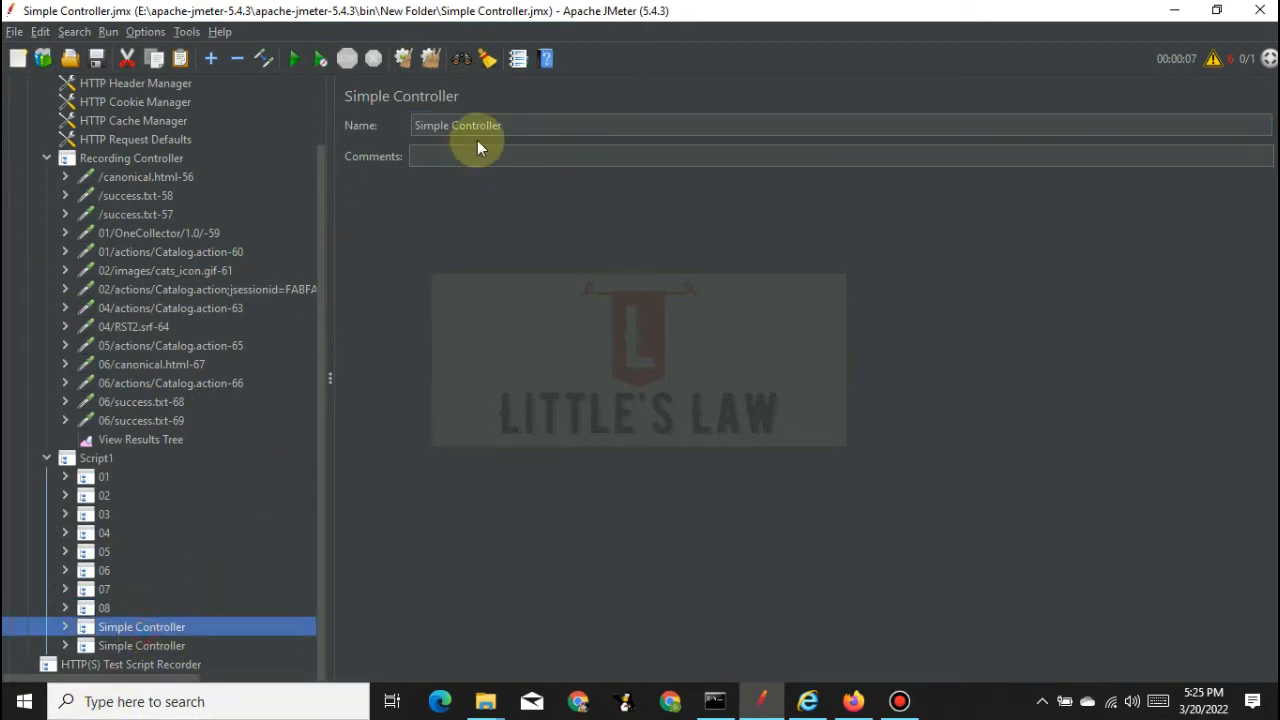
pyautogui.moveTo(514, 125); pyautogui.dragTo(6, 52)
pyautogui.write('09')
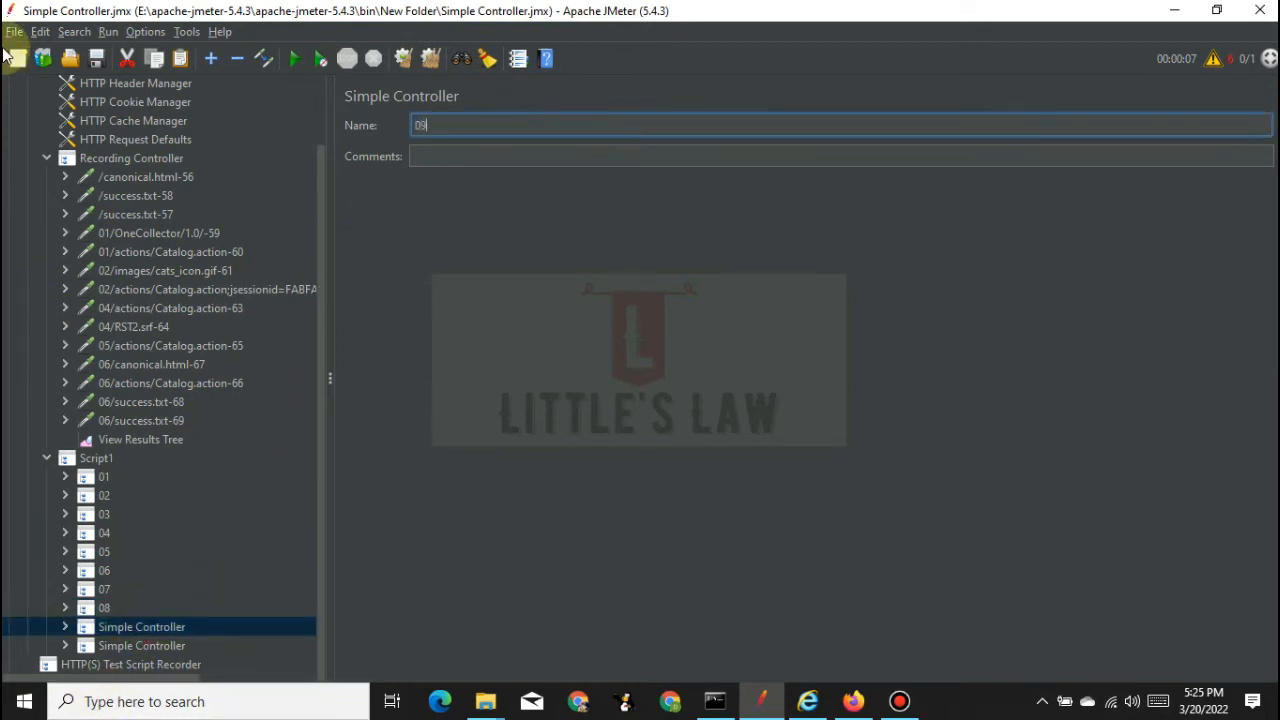
pyautogui.click(140, 645)
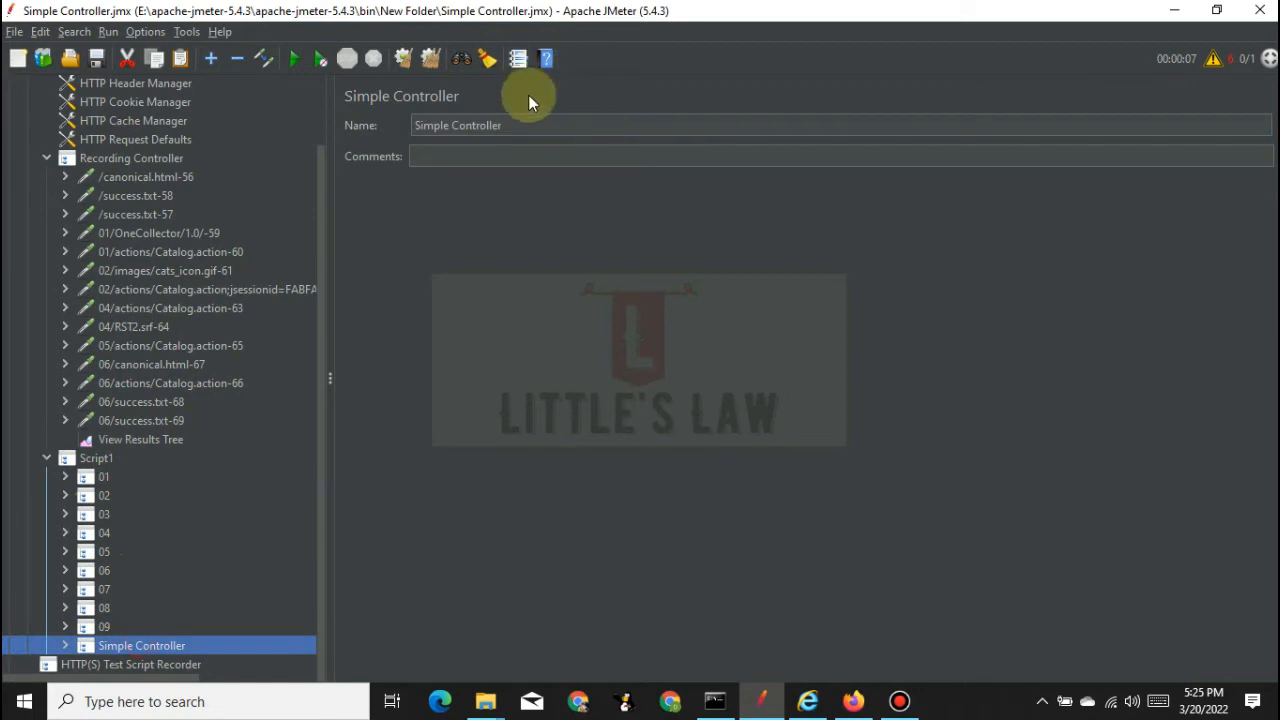
pyautogui.moveTo(514, 125); pyautogui.dragTo(60, 120)
pyautogui.write('10')
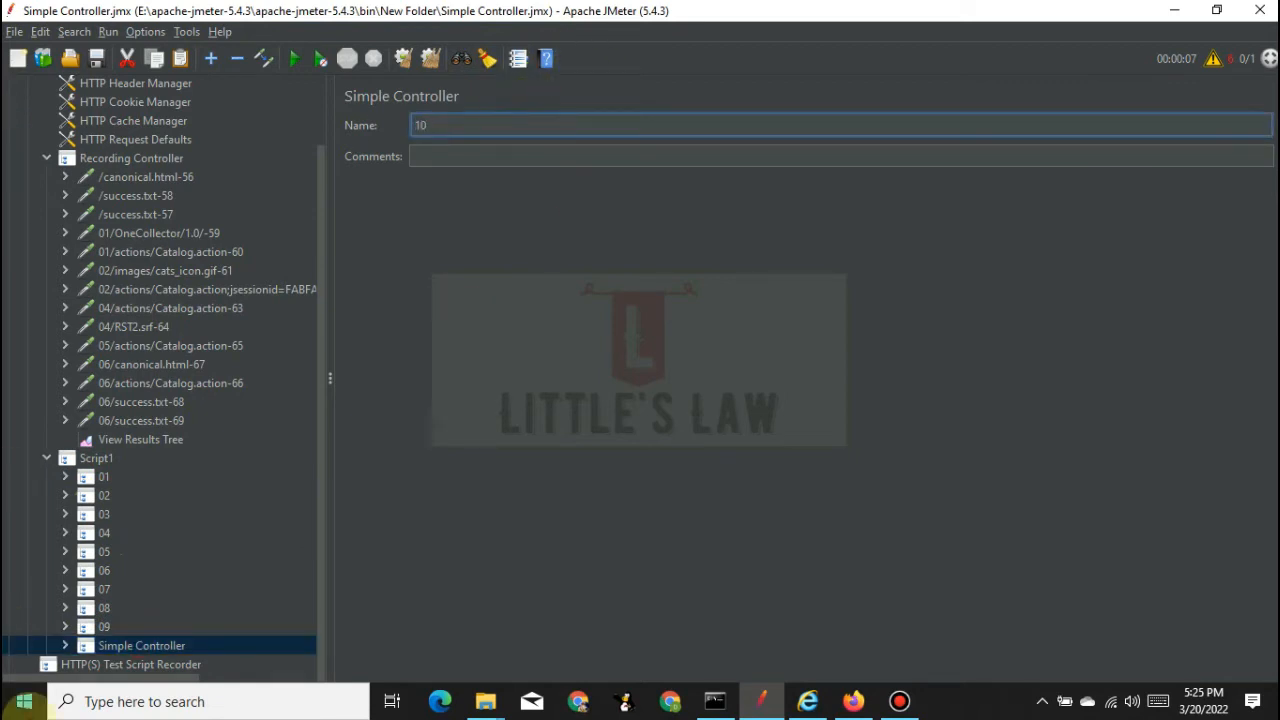
pyautogui.click(96, 625)
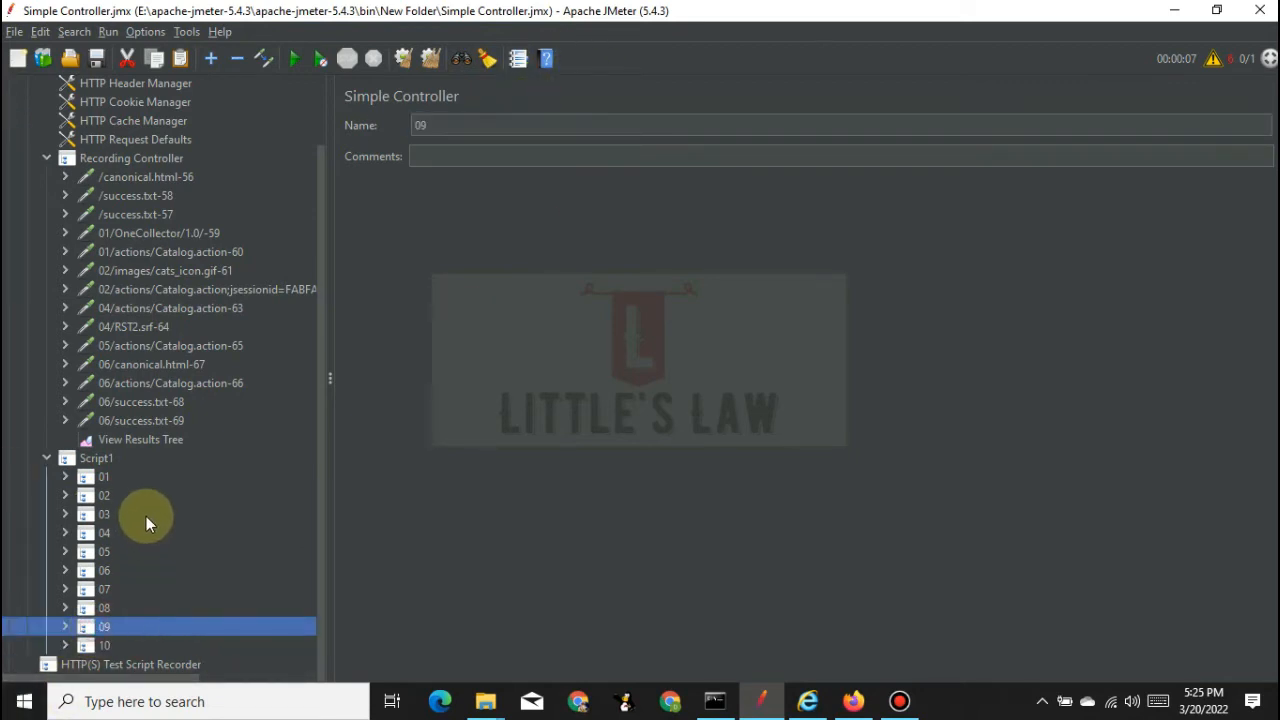
pyautogui.click(104, 457)
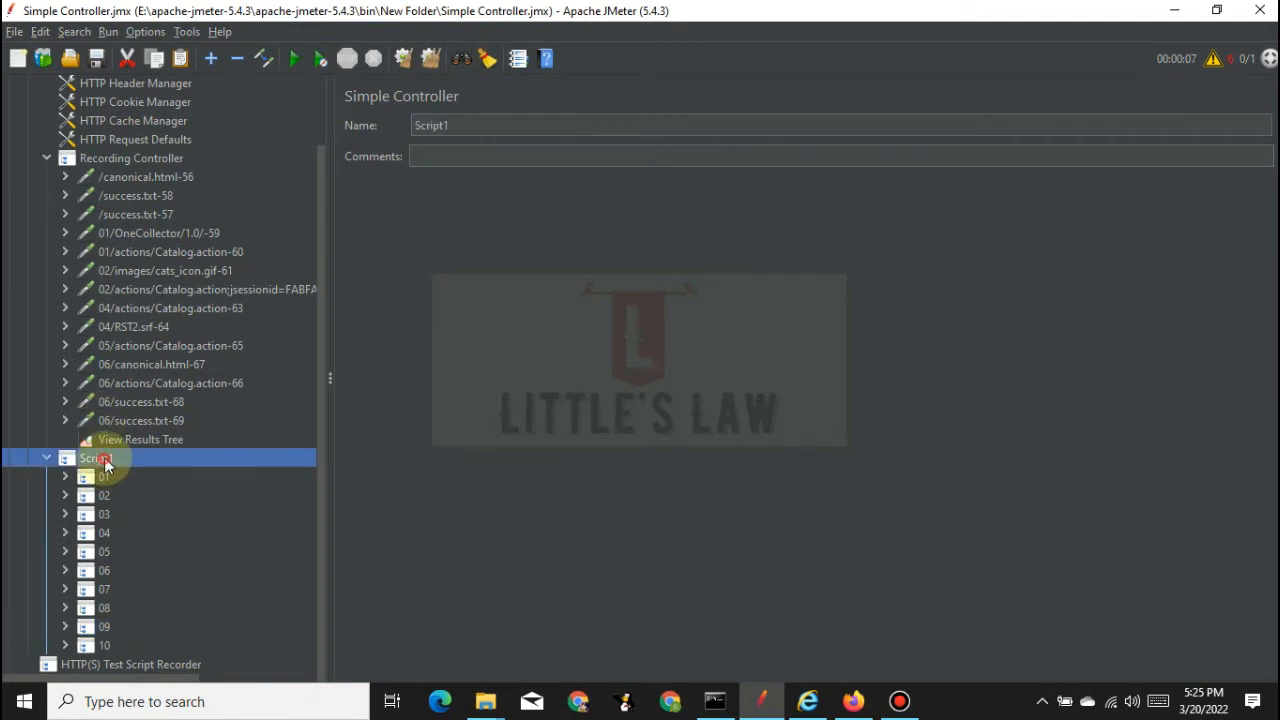
pyautogui.rightClick(104, 457)
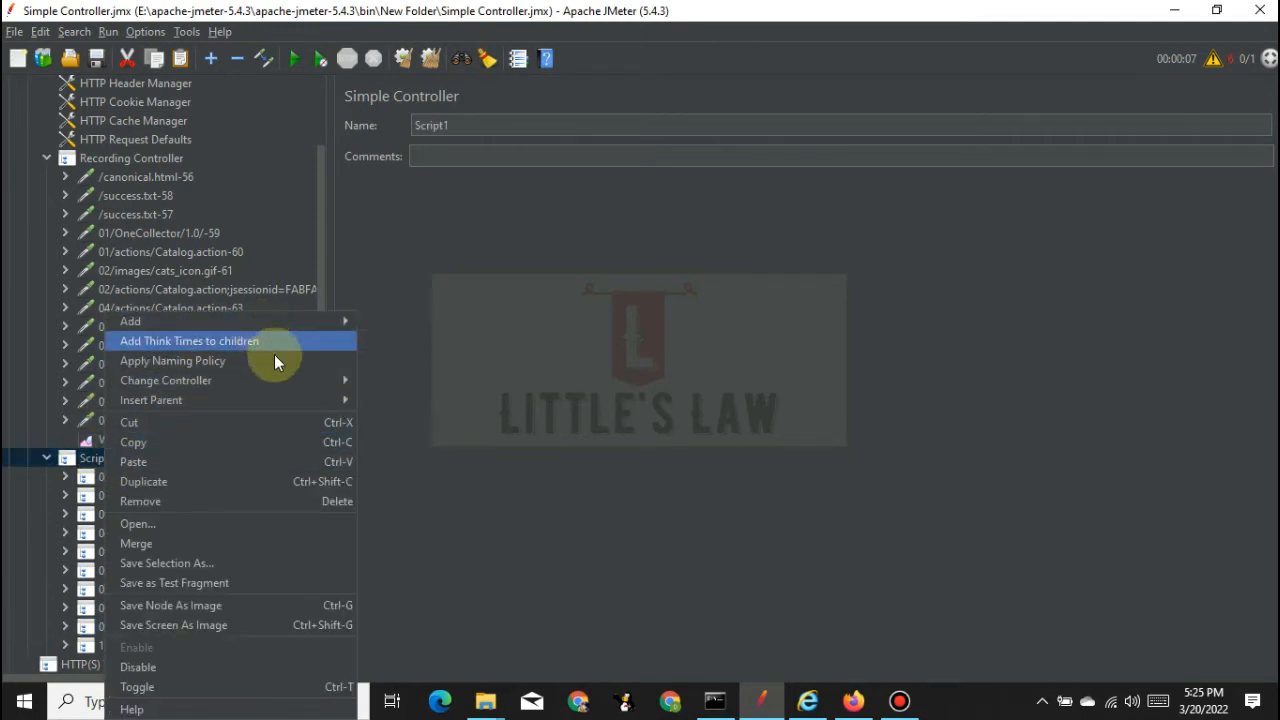
pyautogui.click(70, 457)
# - Add a View Results in Table listener to the Thread Group
pyautogui.scroll(2, 114, 326)
pyautogui.click(100, 141)
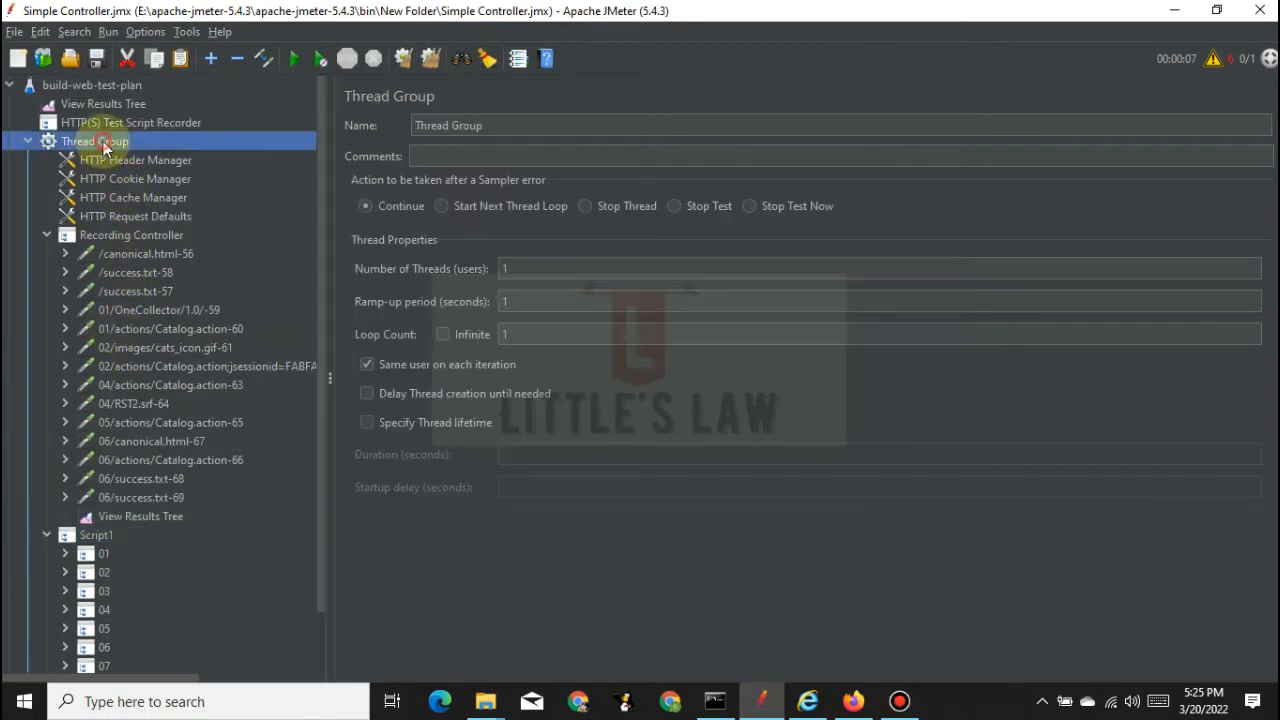
pyautogui.rightClick(104, 142)
pyautogui.moveTo(145, 153)
pyautogui.moveTo(422, 150)
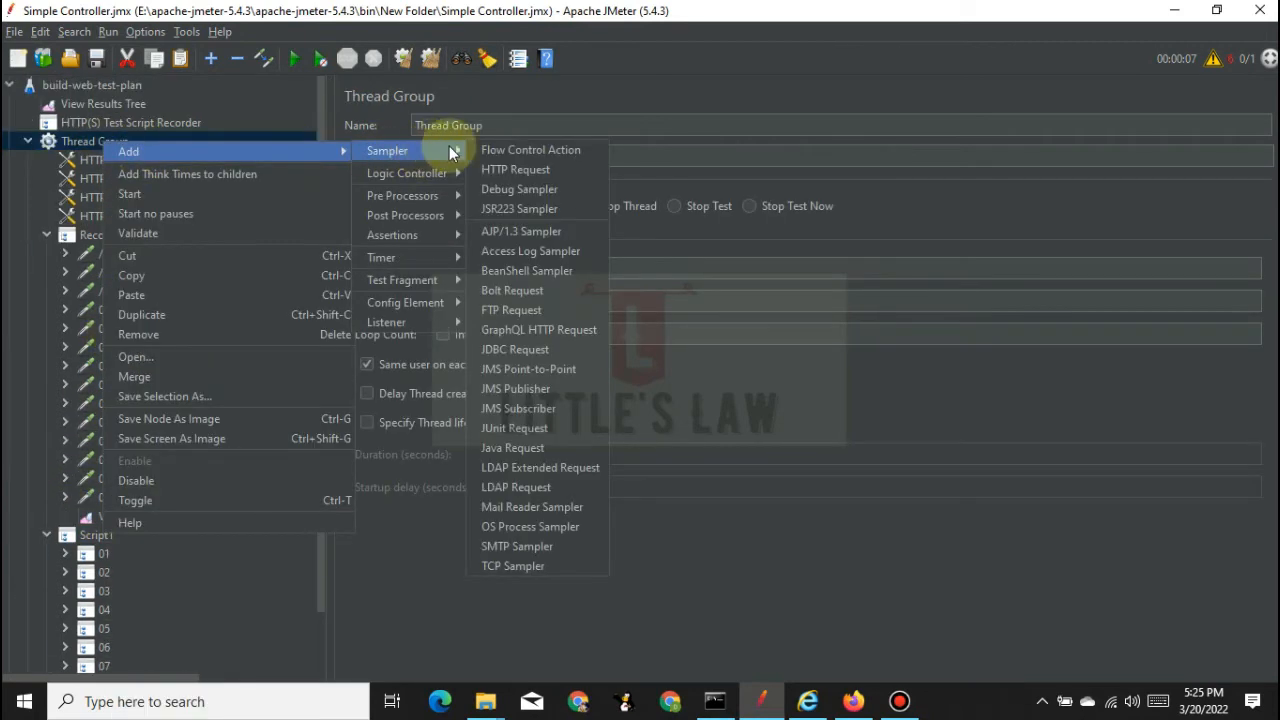
pyautogui.moveTo(406, 320)
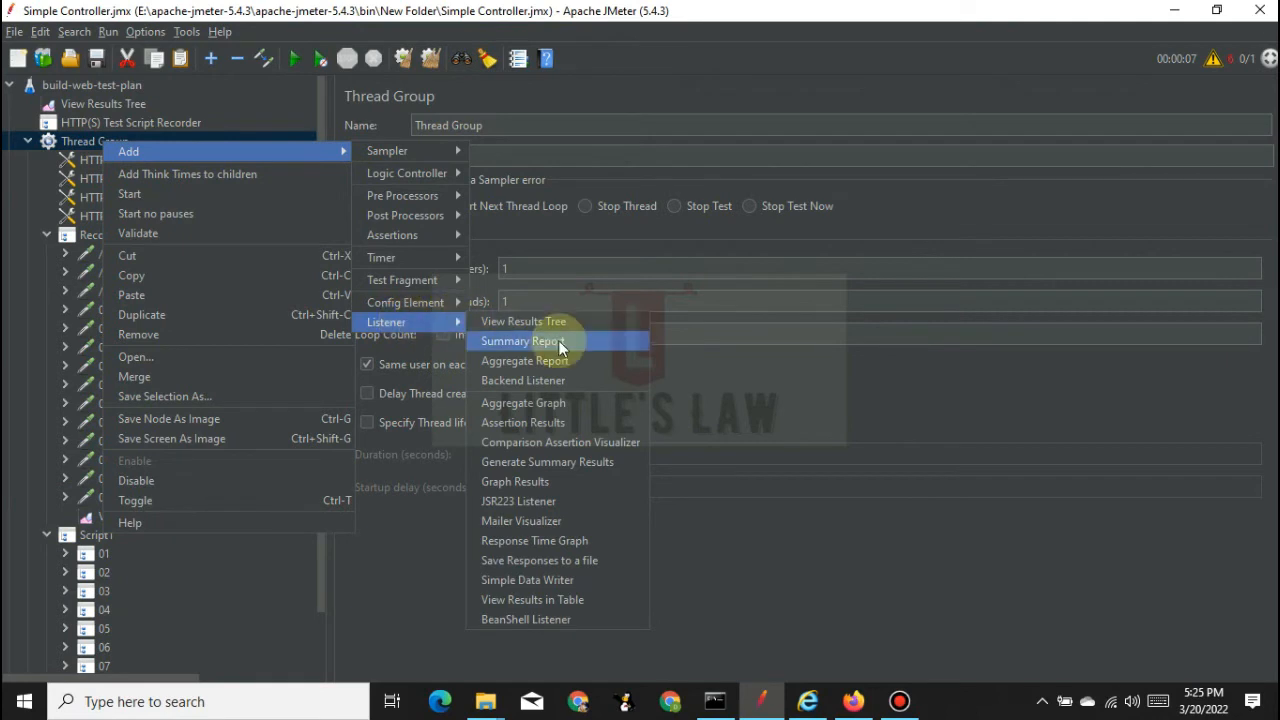
pyautogui.click(561, 600)
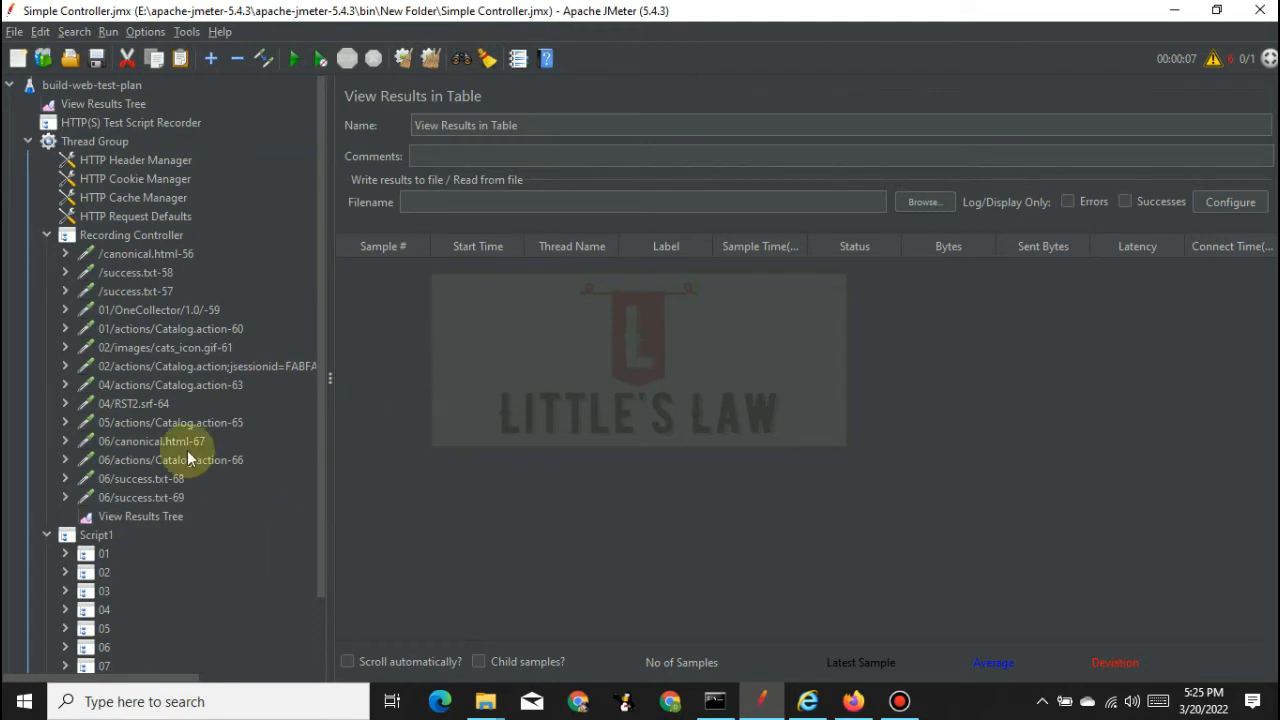
# - Add a Summary Report listener to the Thread Group
pyautogui.scroll(-3, 177, 608)
pyautogui.scroll(3, 177, 608)
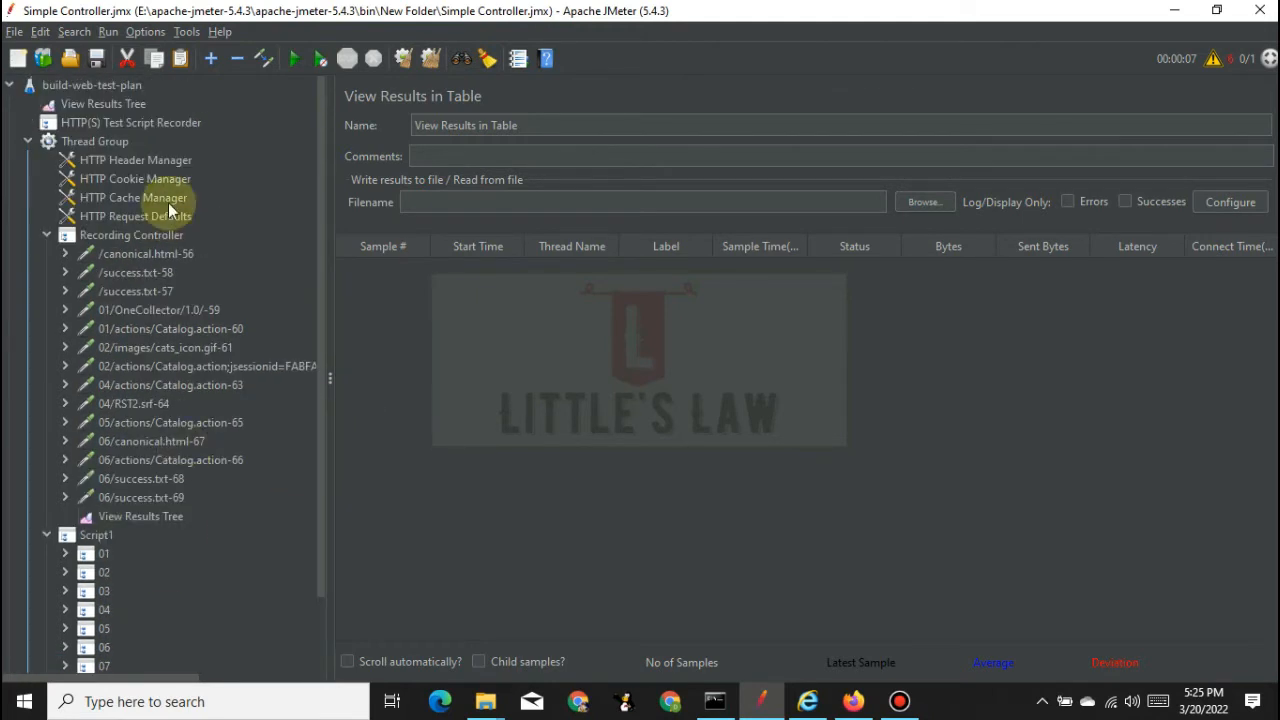
pyautogui.click(94, 140)
pyautogui.rightClick(94, 140)
pyautogui.moveTo(203, 148)
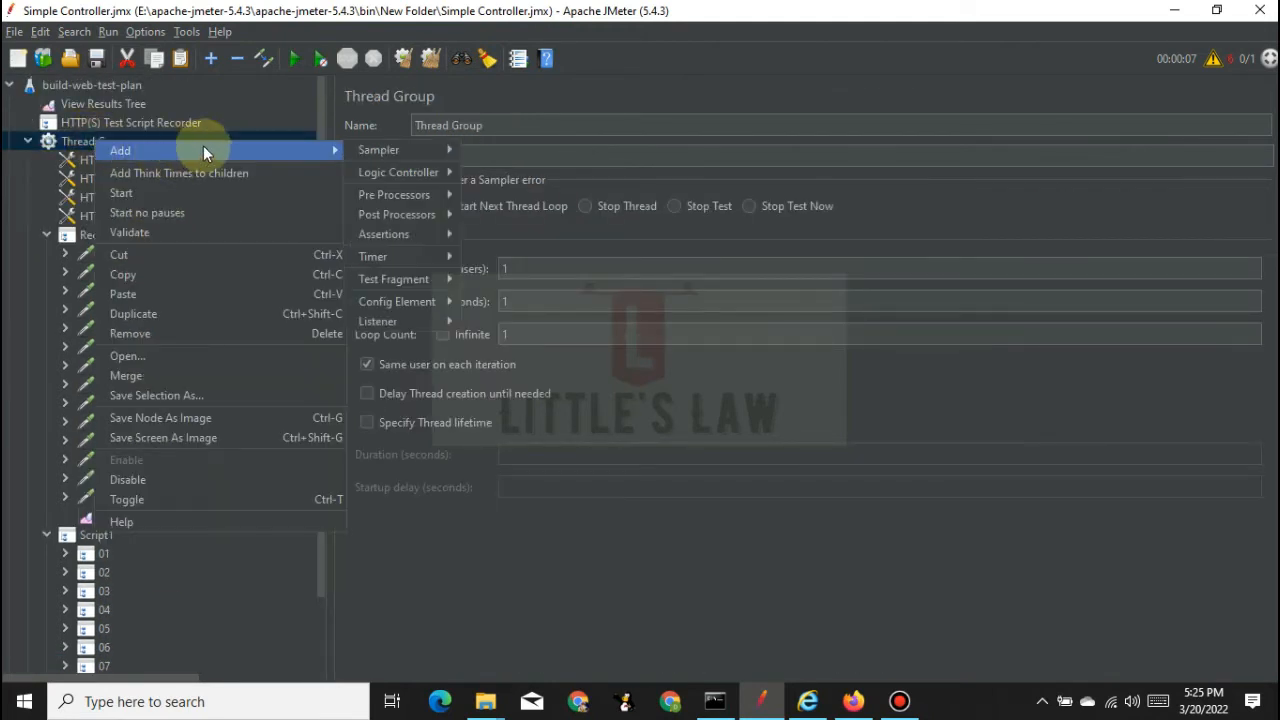
pyautogui.moveTo(429, 318)
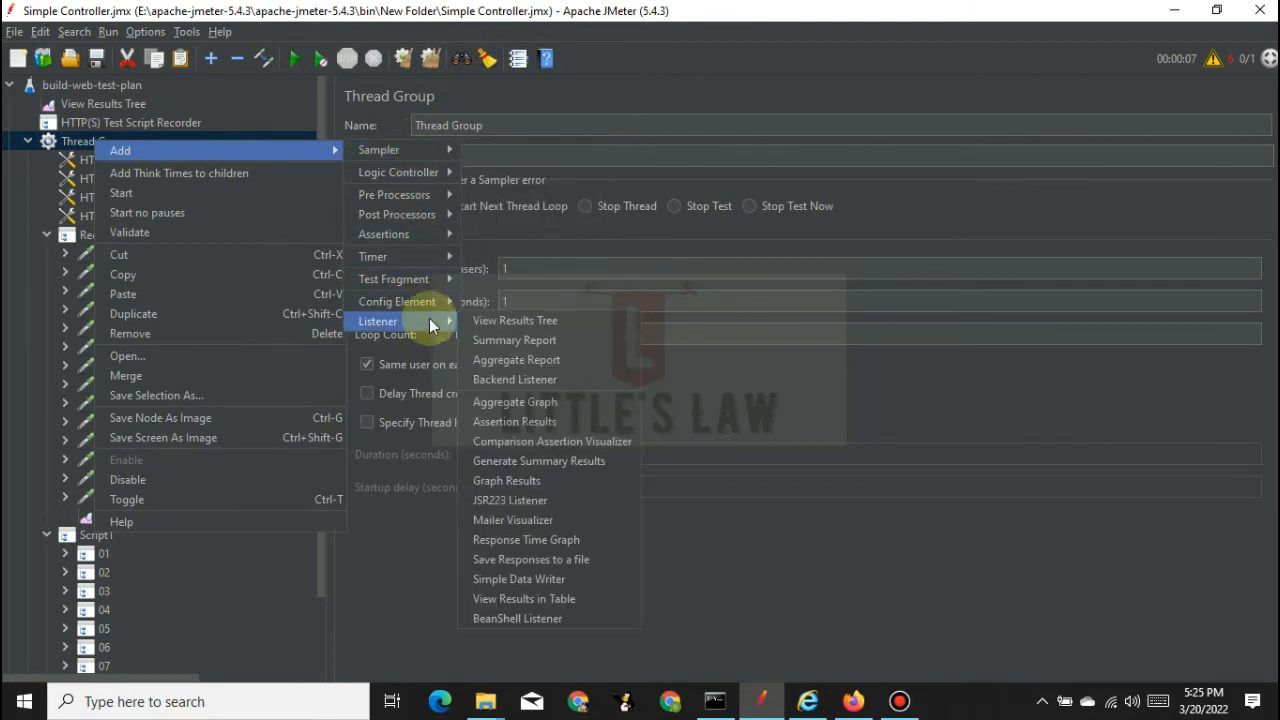
pyautogui.click(512, 341)
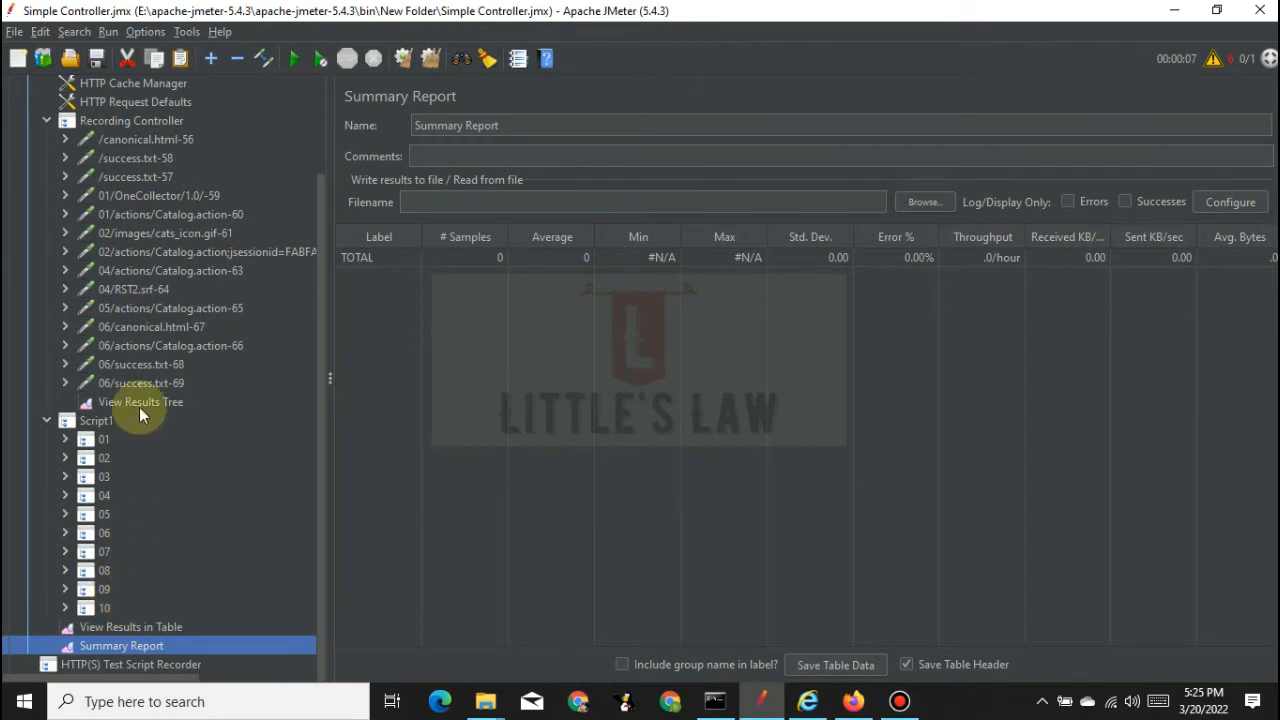
# - Disable all recorded requests and the View Results Tree listener inside the Recording Controller
pyautogui.click(97, 424)
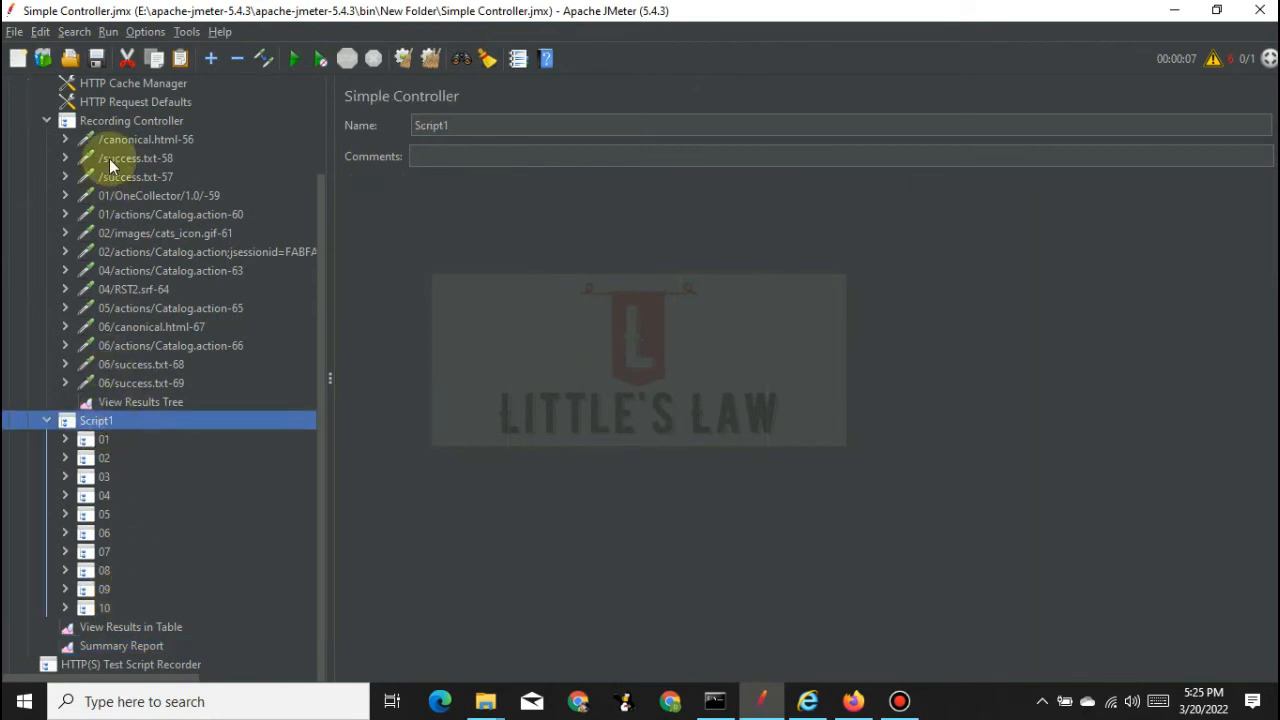
pyautogui.click(150, 401)
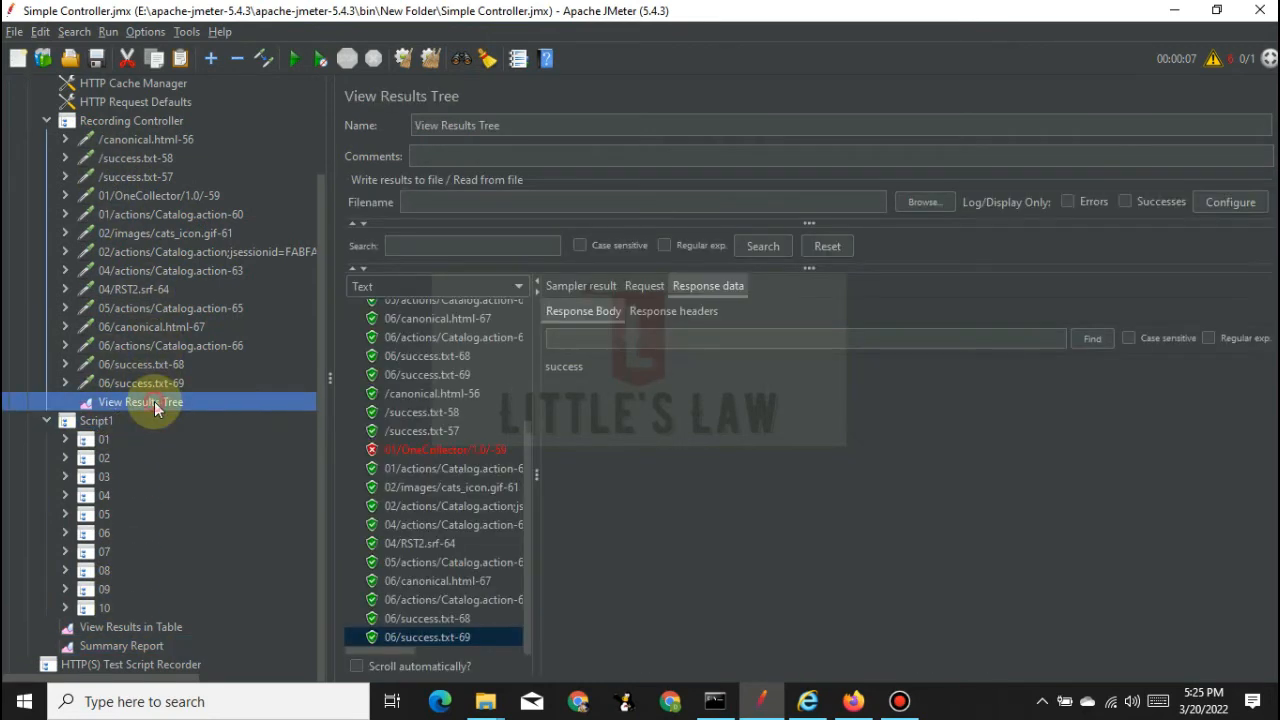
pyautogui.keyDown('shift'); pyautogui.click(136, 145); pyautogui.keyUp('shift')
pyautogui.rightClick(136, 145)
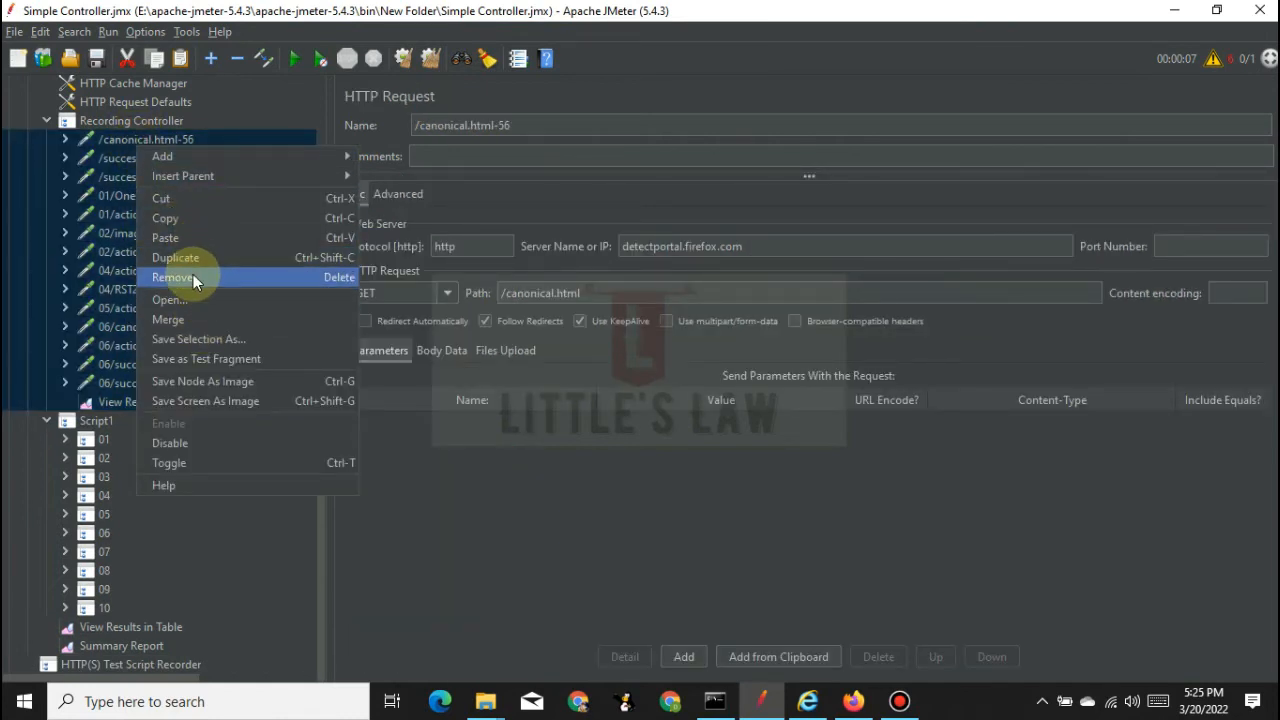
pyautogui.click(199, 442)
# - Run the test plan and review its results in the Summary Report and View Results in Table listeners
pyautogui.click(100, 423)
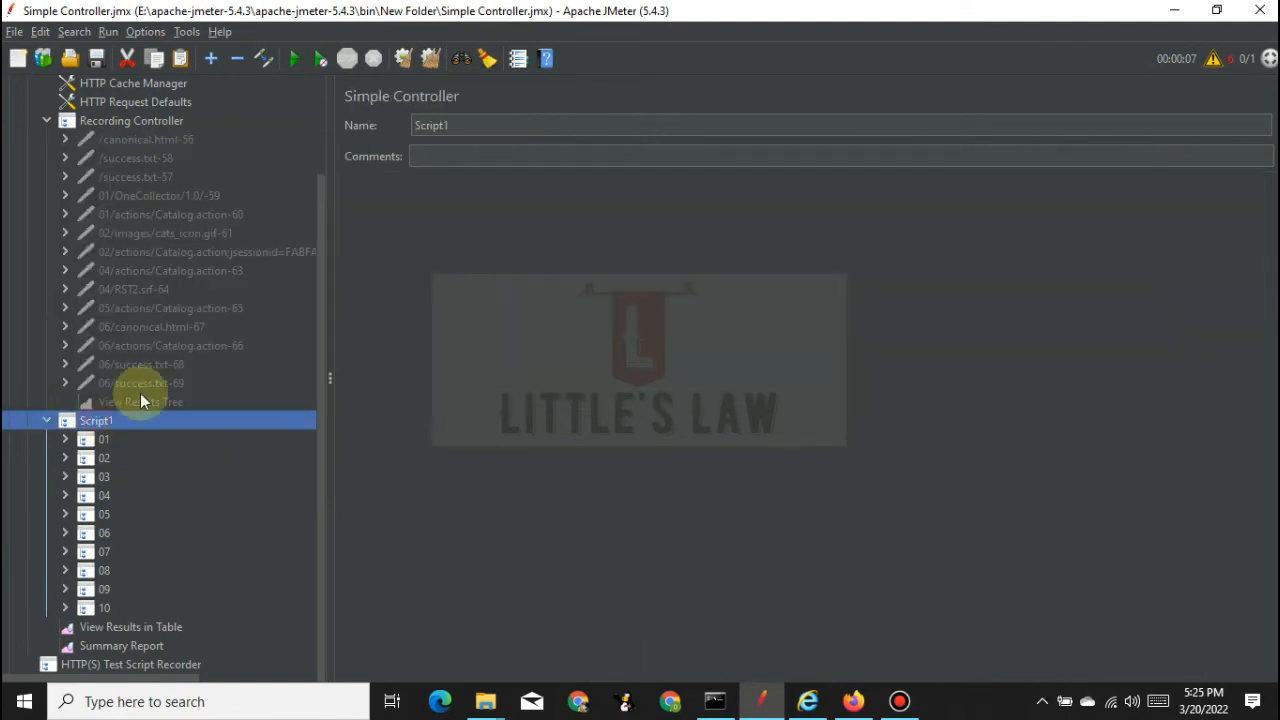
pyautogui.click(296, 58)
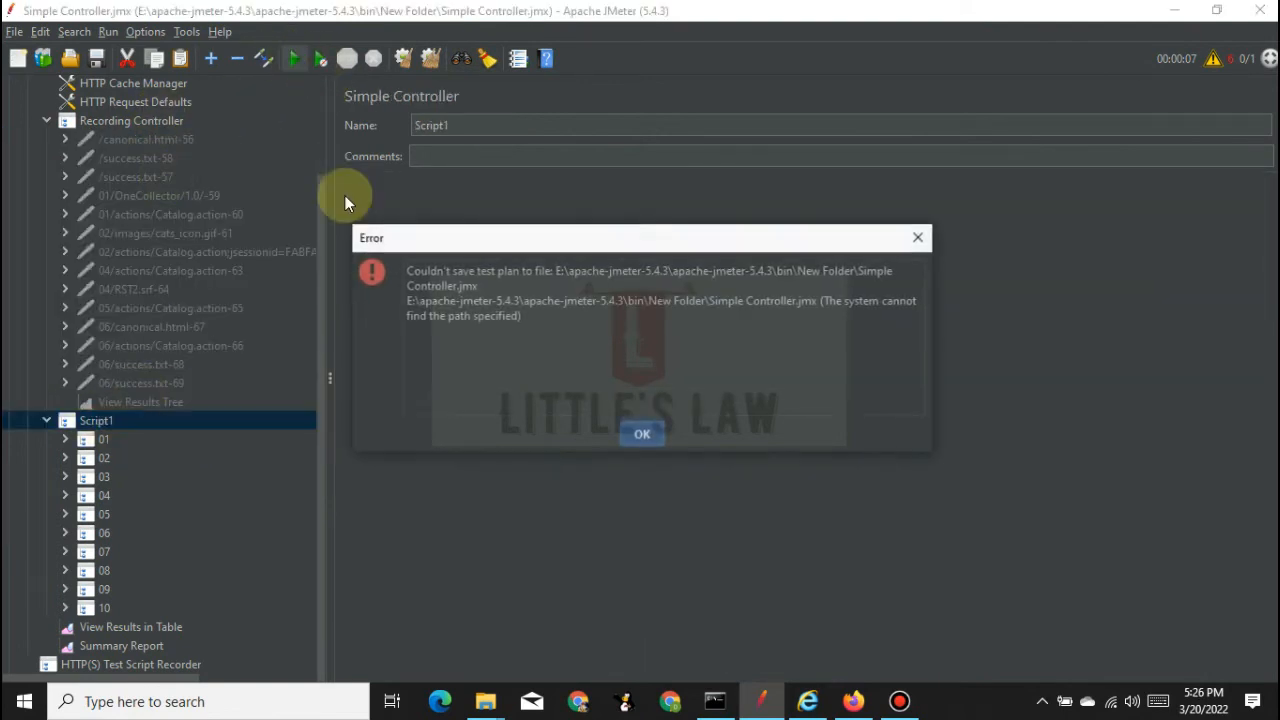
pyautogui.click(634, 429)
pyautogui.click(137, 645)
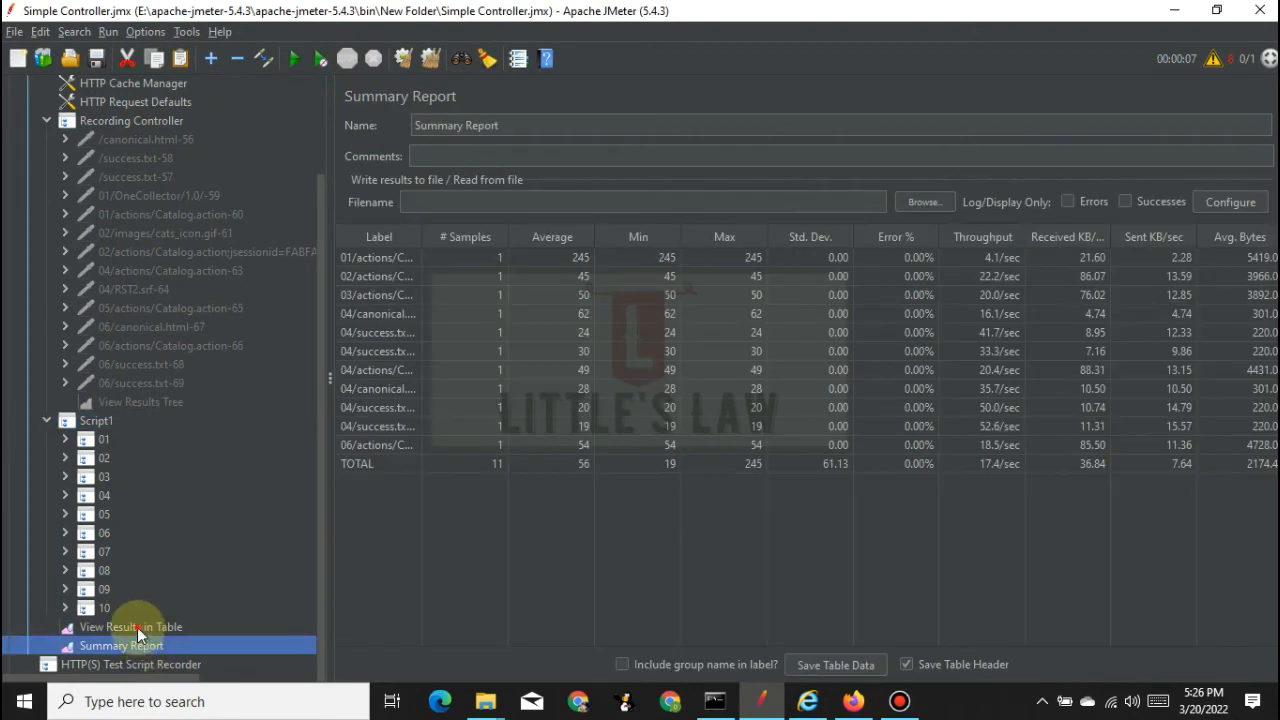
pyautogui.click(137, 627)
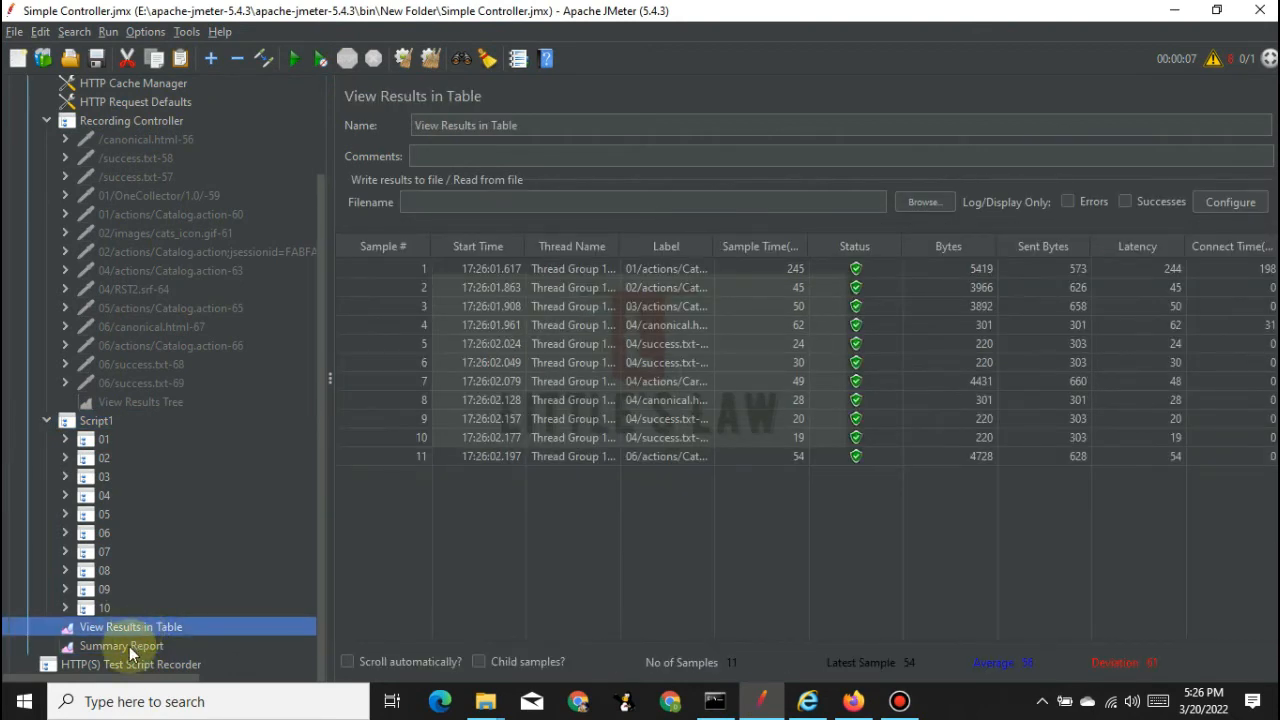
pyautogui.click(128, 648)
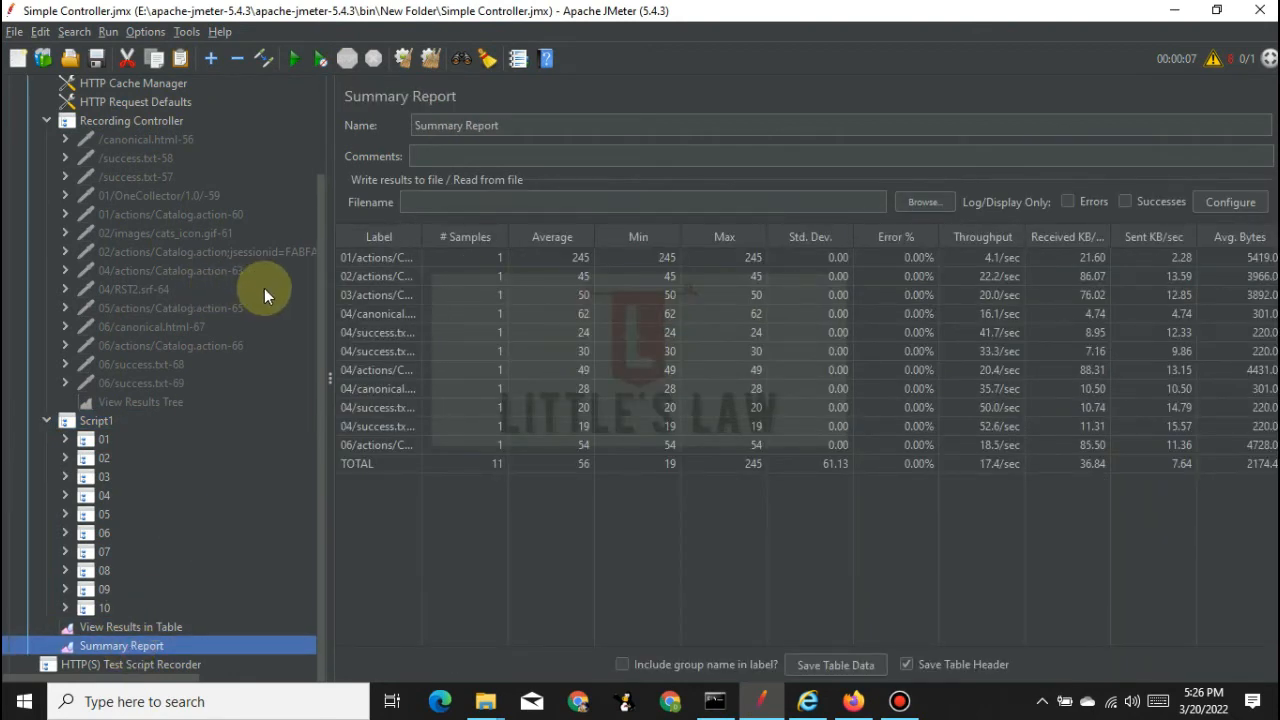
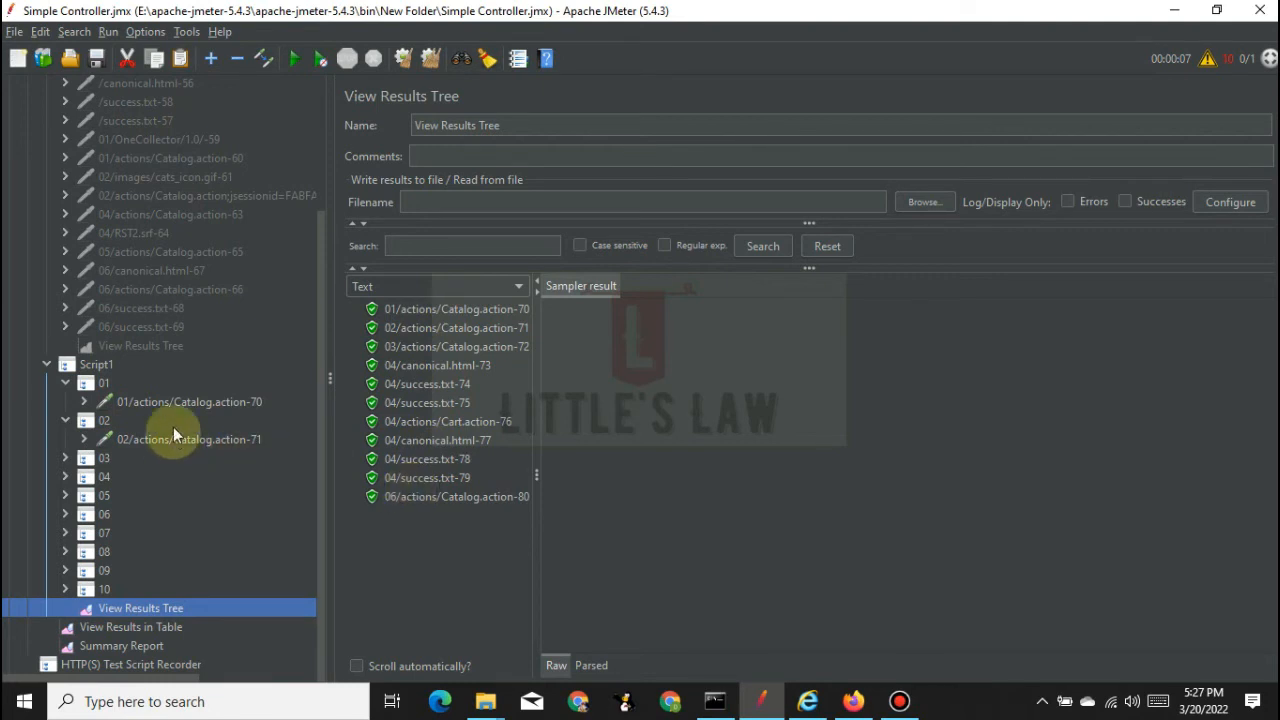
# - Change the Simple Controller 01 under Script1 into a Transaction Controller
pyautogui.click(103, 383)
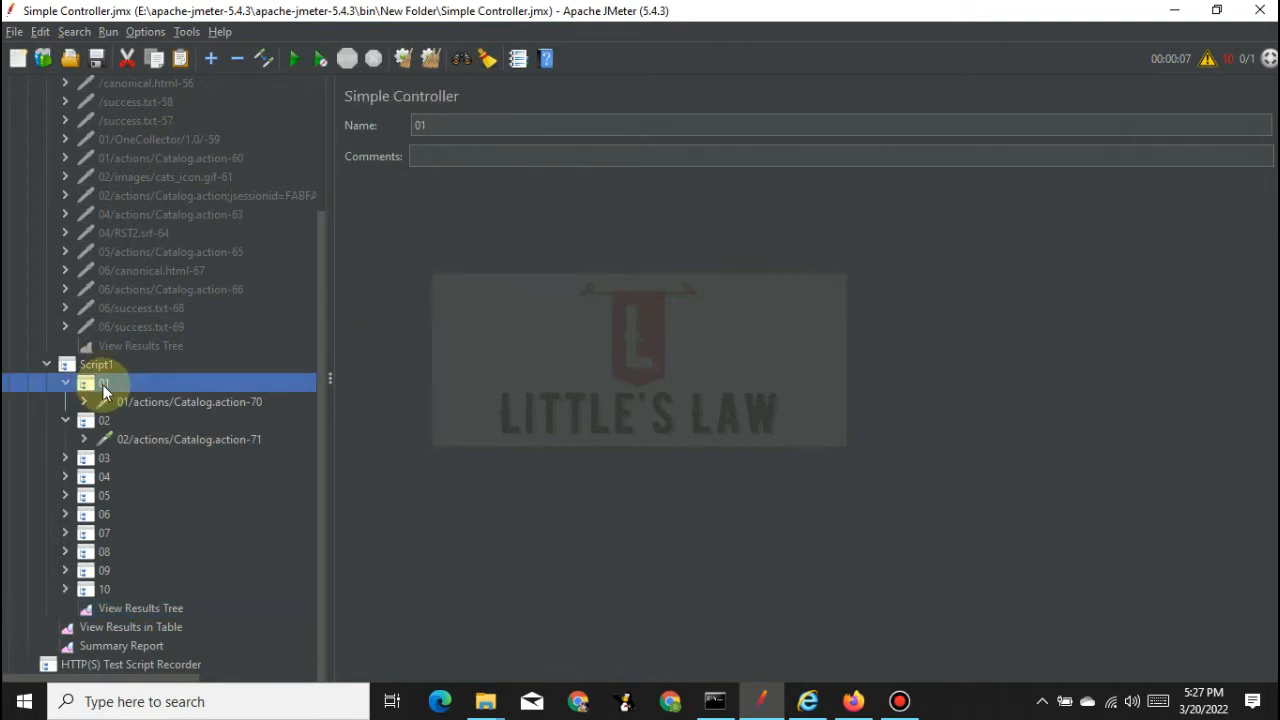
pyautogui.rightClick(102, 384)
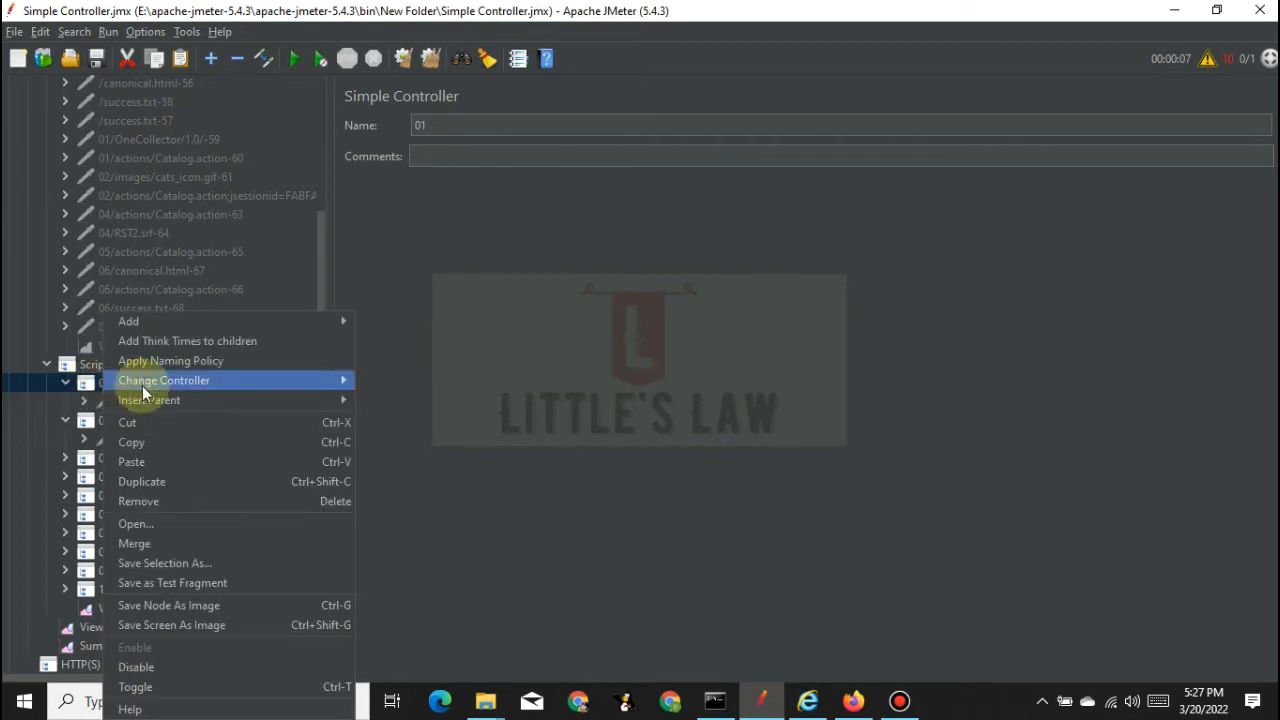
pyautogui.moveTo(239, 380)
pyautogui.moveTo(462, 381)
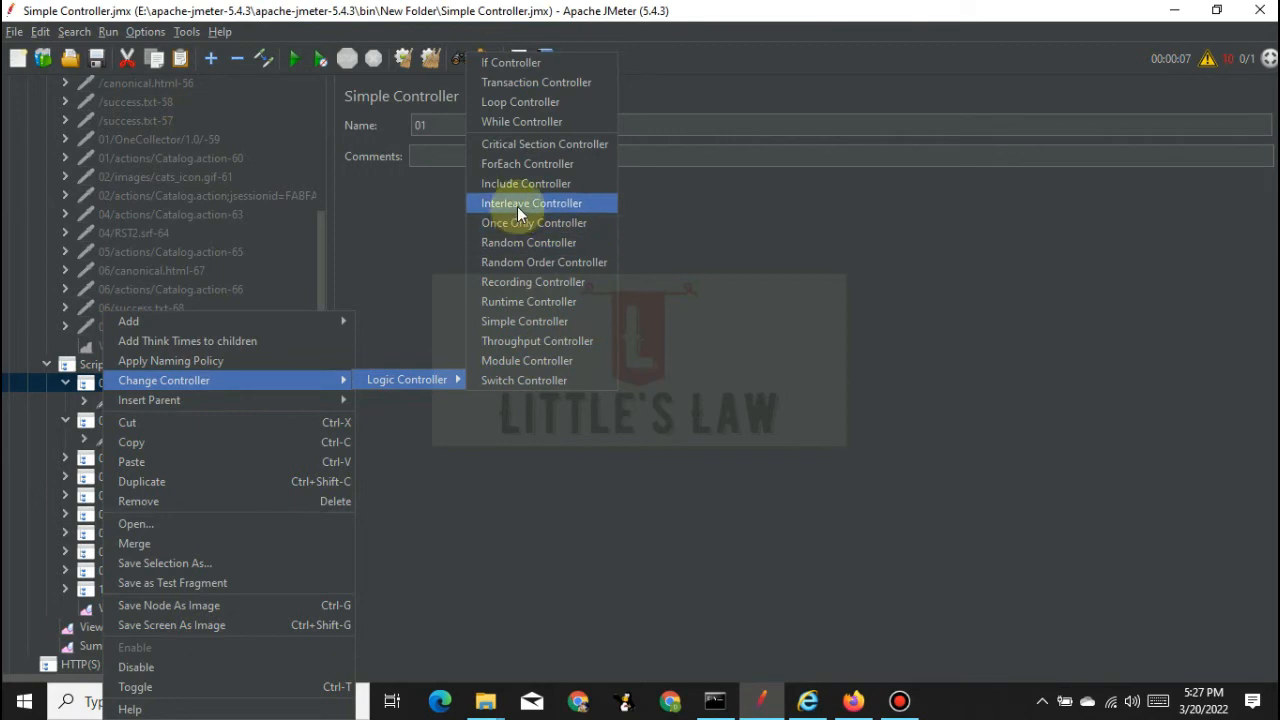
pyautogui.click(528, 81)
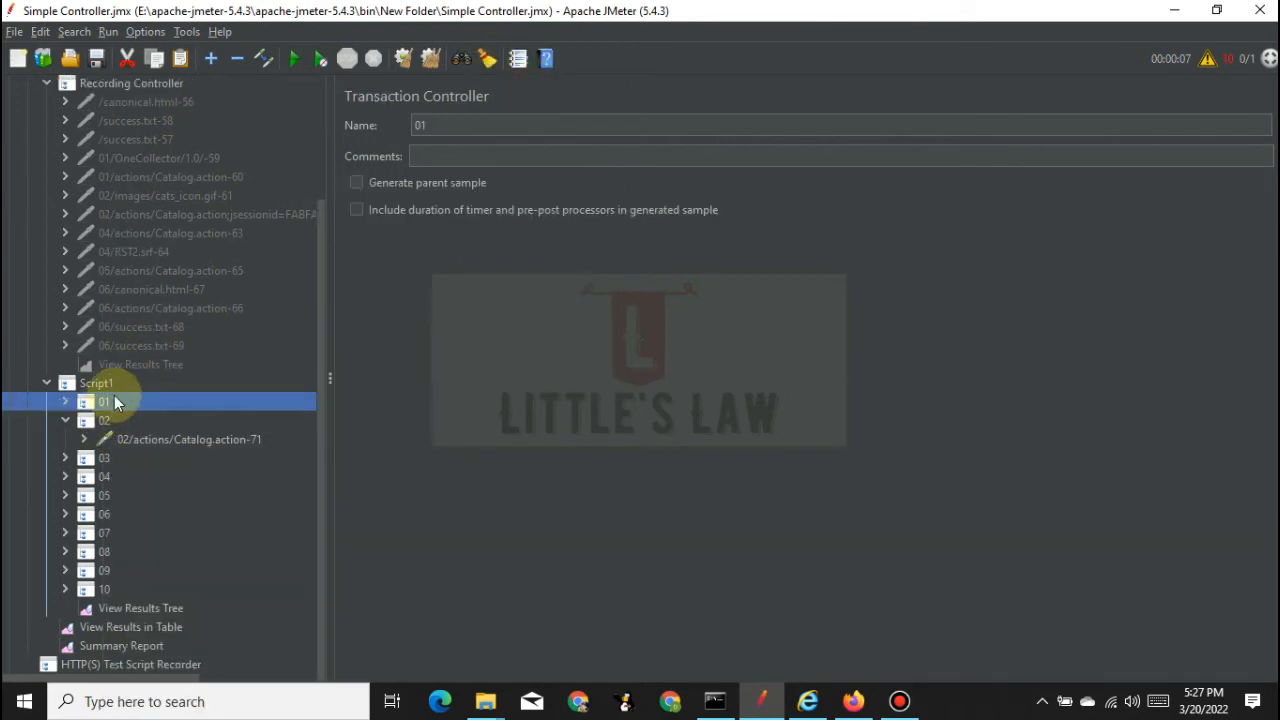
# - Change the Simple Controller 02 under Script1 into a Transaction Controller
pyautogui.click(107, 420)
pyautogui.rightClick(107, 419)
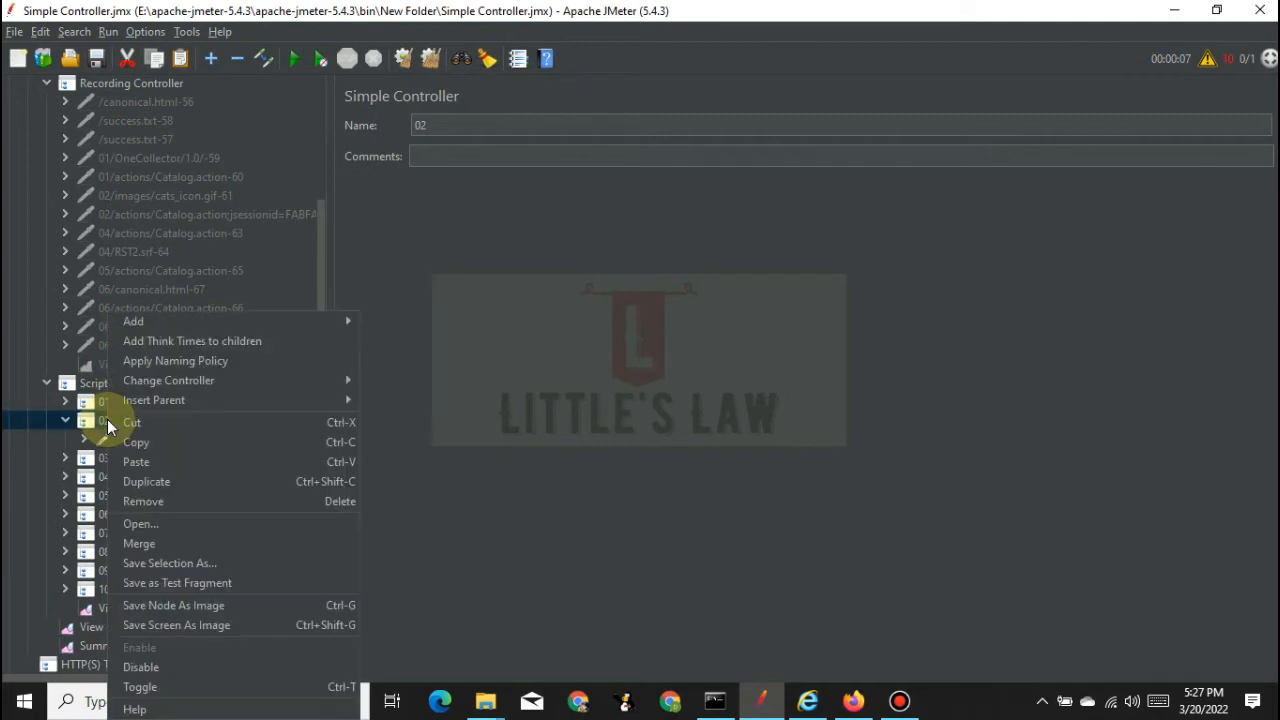
pyautogui.moveTo(285, 383)
pyautogui.moveTo(425, 381)
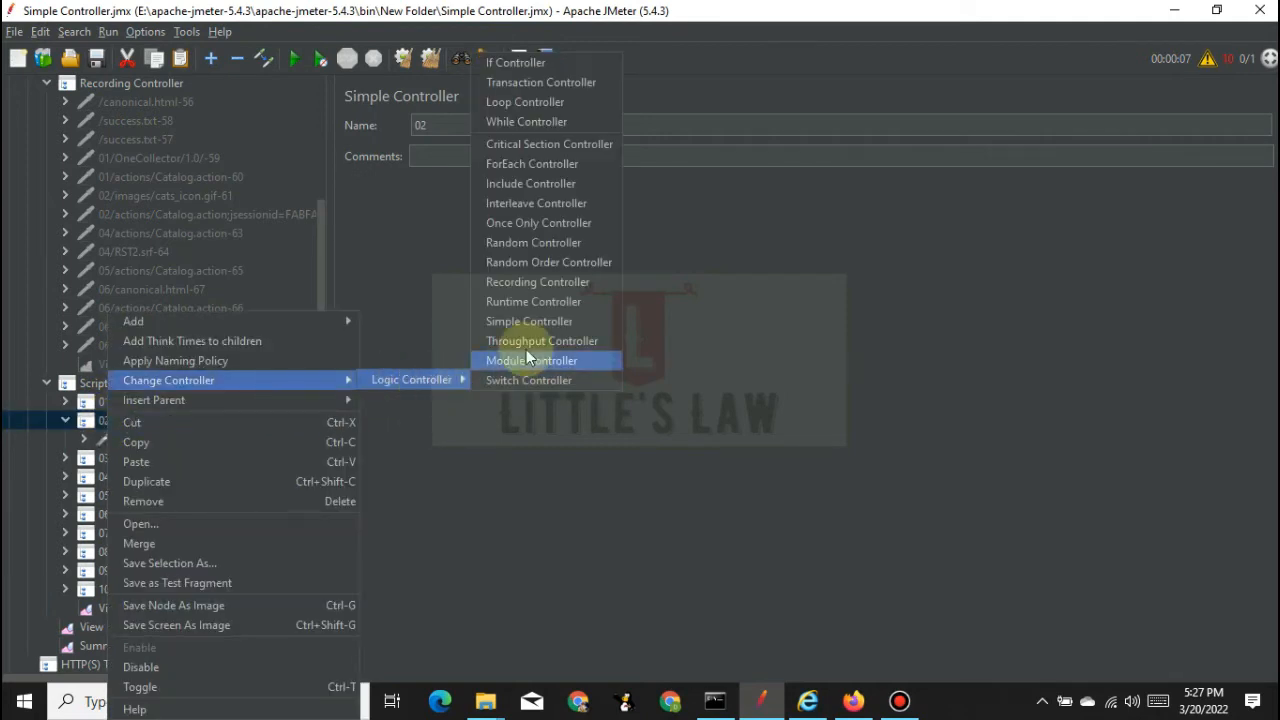
pyautogui.click(515, 80)
# - Change the Simple Controller 03 under Script1 into a Transaction Controller
pyautogui.click(100, 458)
pyautogui.rightClick(100, 458)
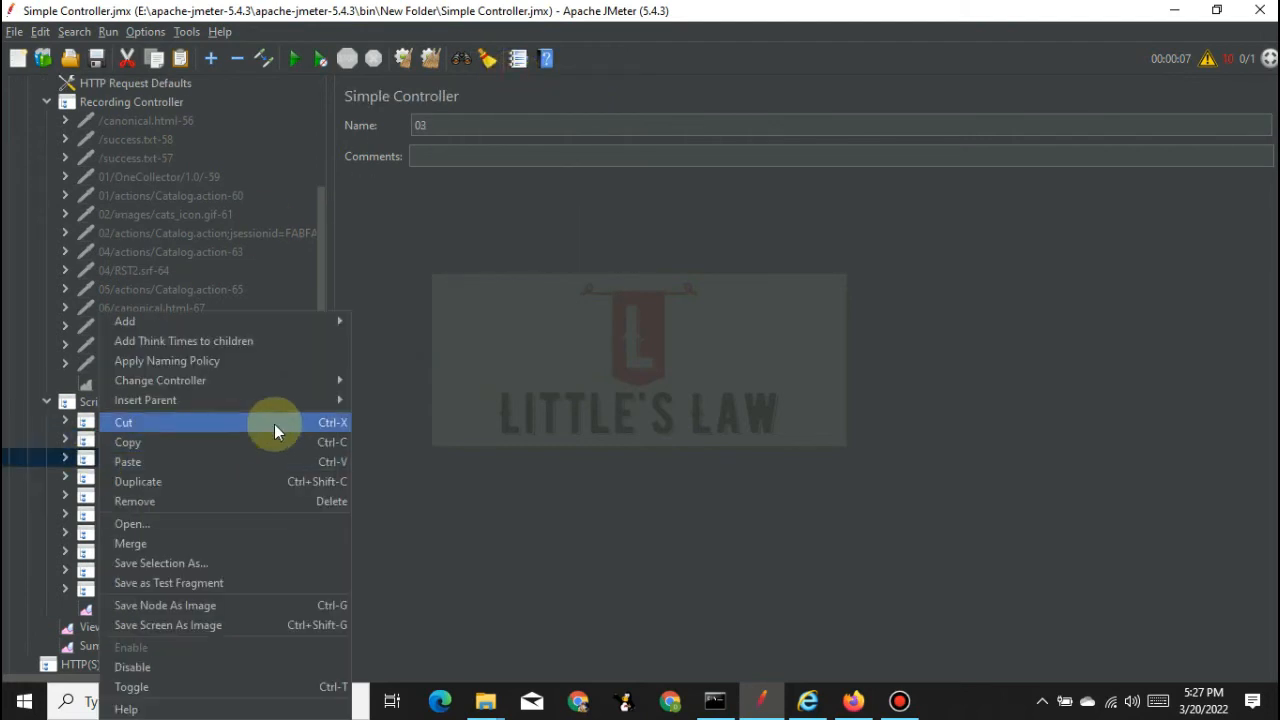
pyautogui.moveTo(295, 376)
pyautogui.moveTo(425, 380)
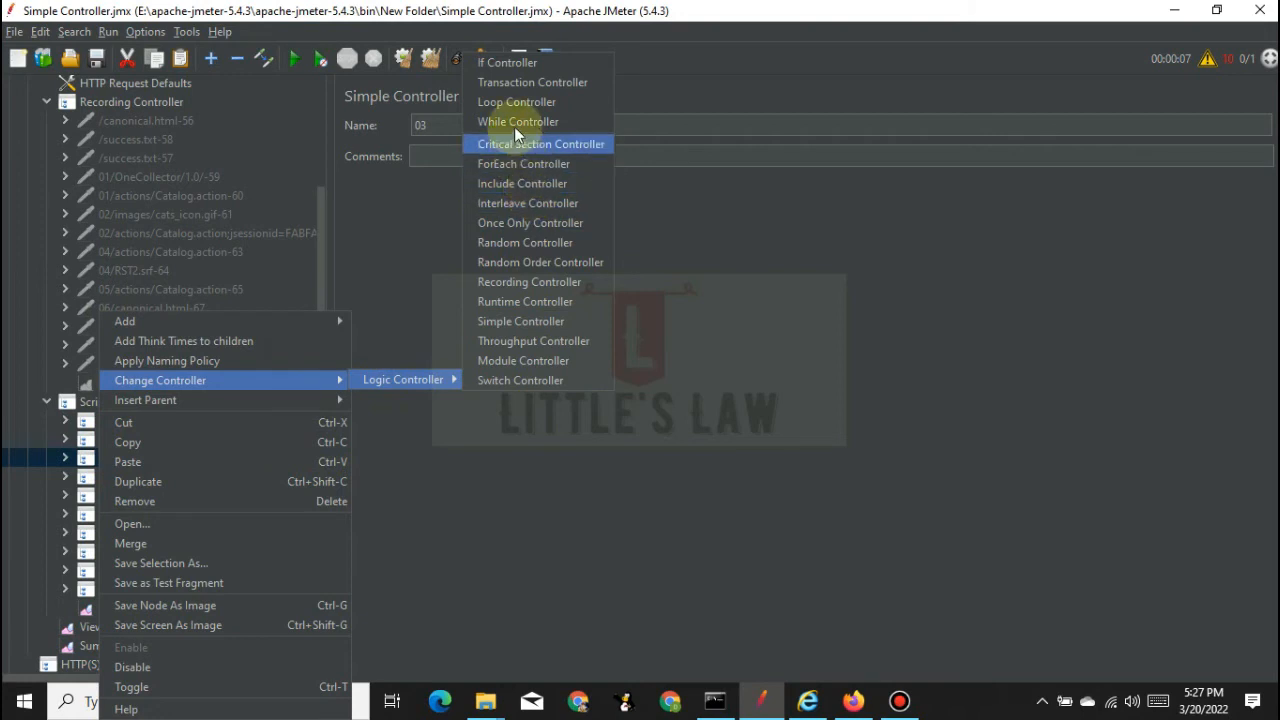
pyautogui.click(515, 82)
# - Change the Simple Controller 04 under Script1 into a Transaction Controller
pyautogui.click(110, 478)
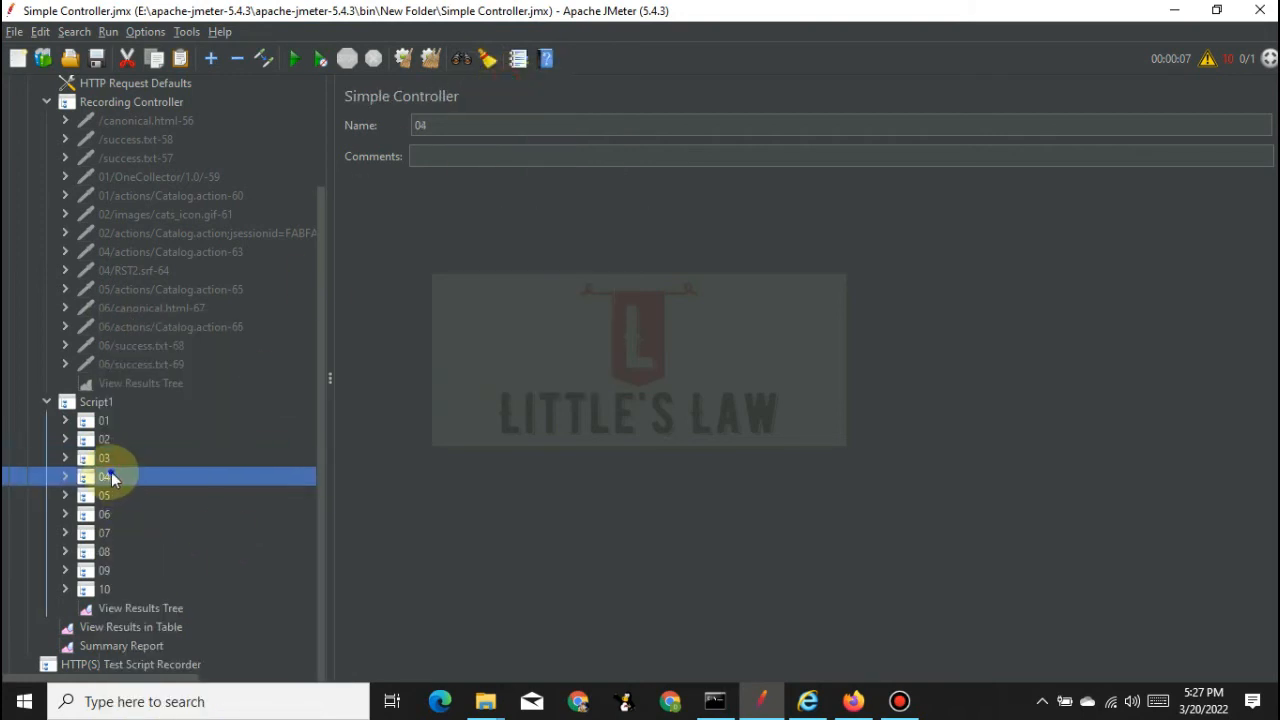
pyautogui.rightClick(111, 474)
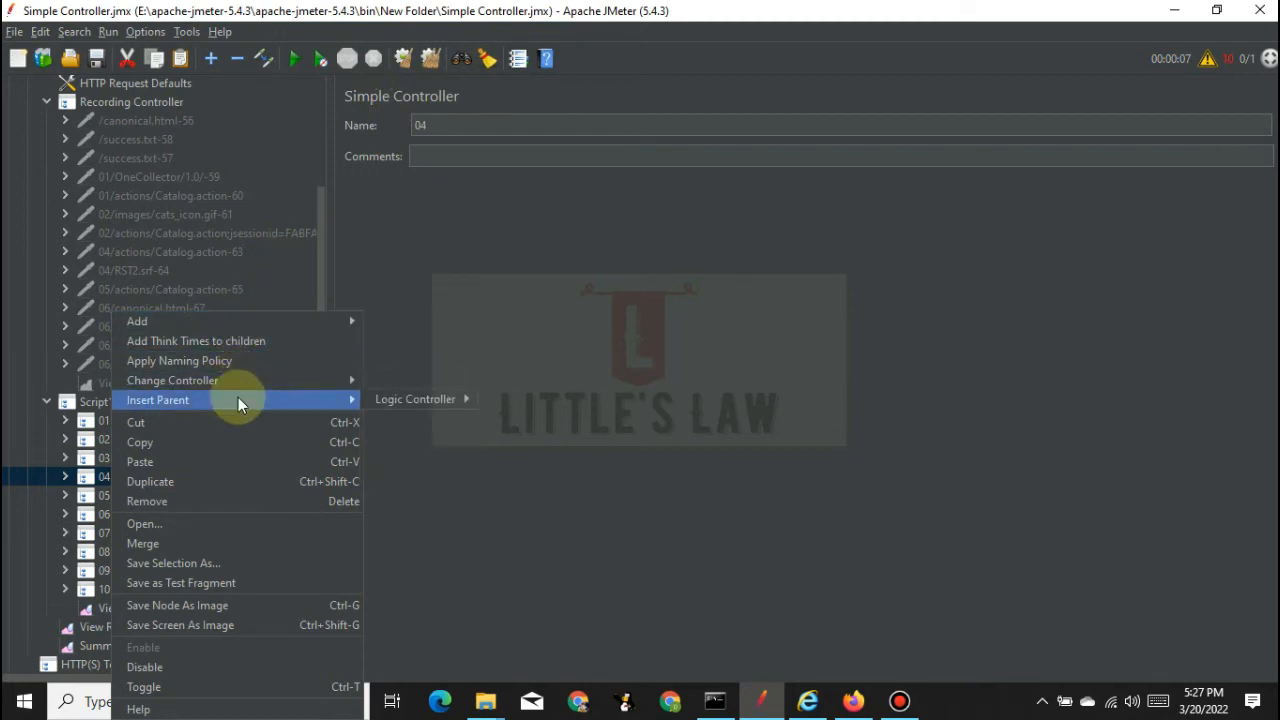
pyautogui.moveTo(252, 390)
pyautogui.moveTo(406, 379)
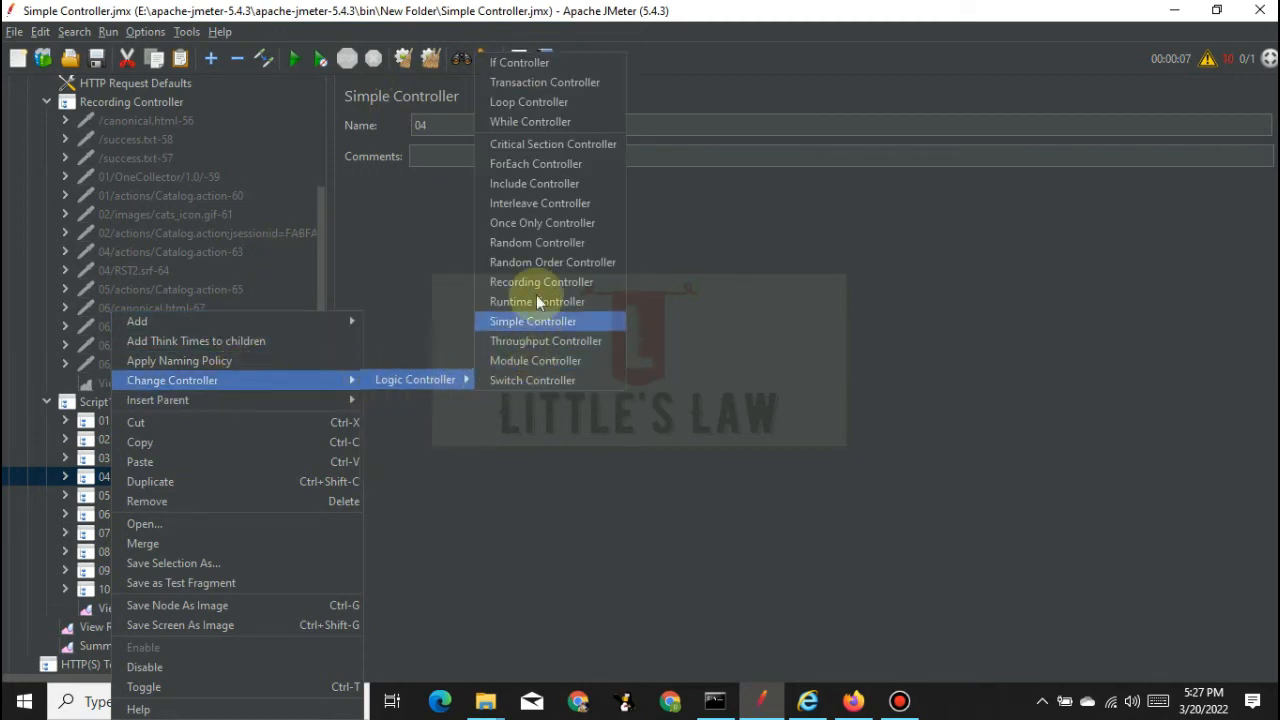
pyautogui.click(532, 83)
# - Change the Simple Controller 05 under Script1 into a Transaction Controller
pyautogui.rightClick(109, 495)
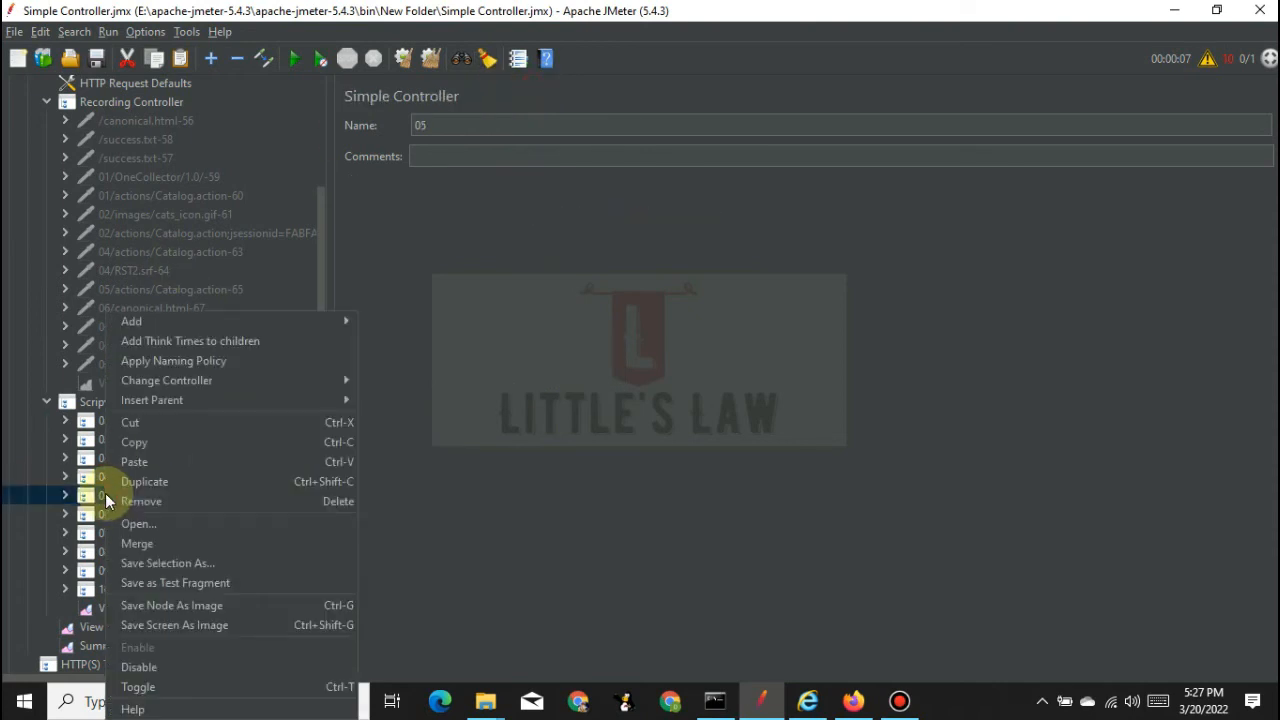
pyautogui.moveTo(259, 383)
pyautogui.moveTo(415, 379)
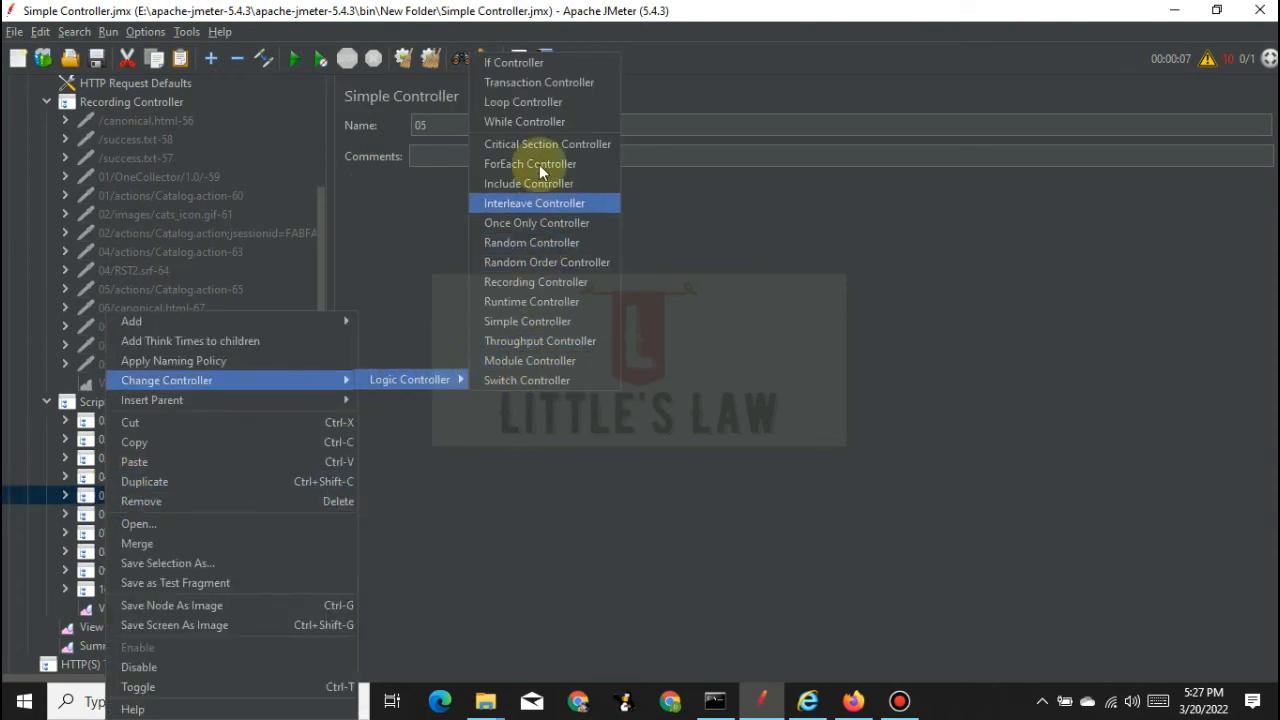
pyautogui.click(540, 85)
# - Change the Simple Controller 06 under Script1 into a Transaction Controller
pyautogui.click(105, 514)
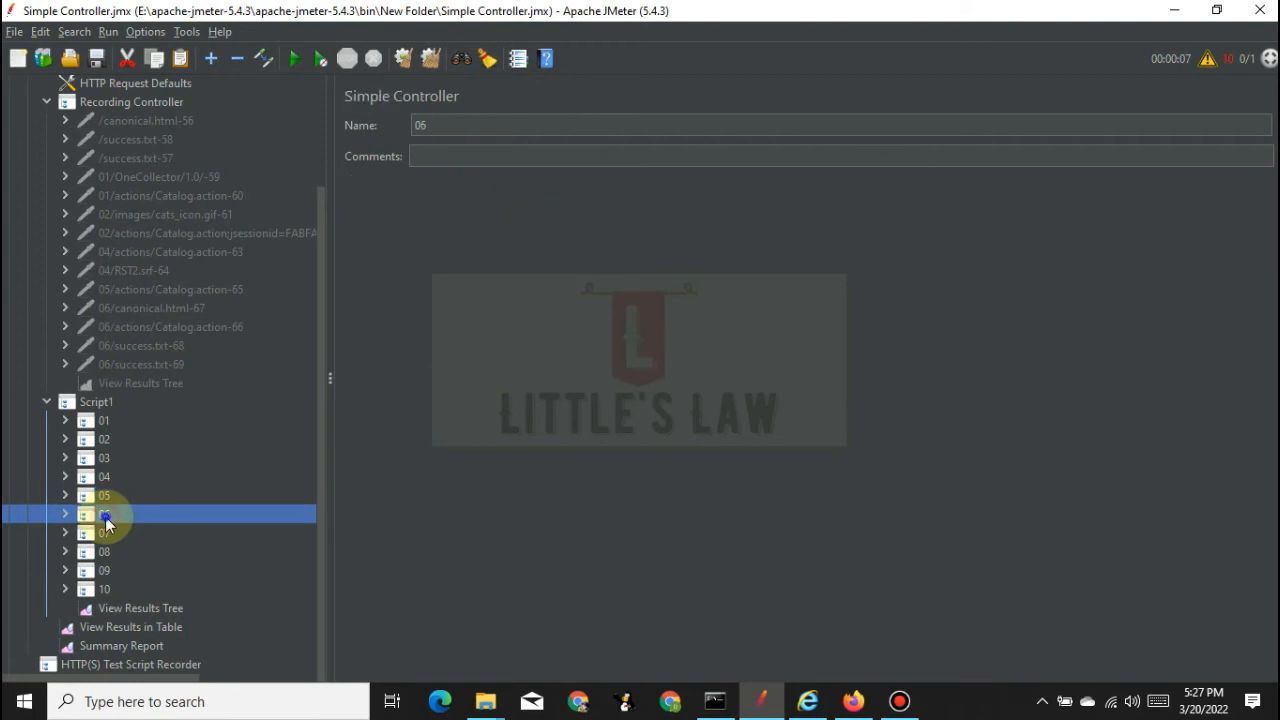
pyautogui.rightClick(106, 514)
pyautogui.moveTo(282, 384)
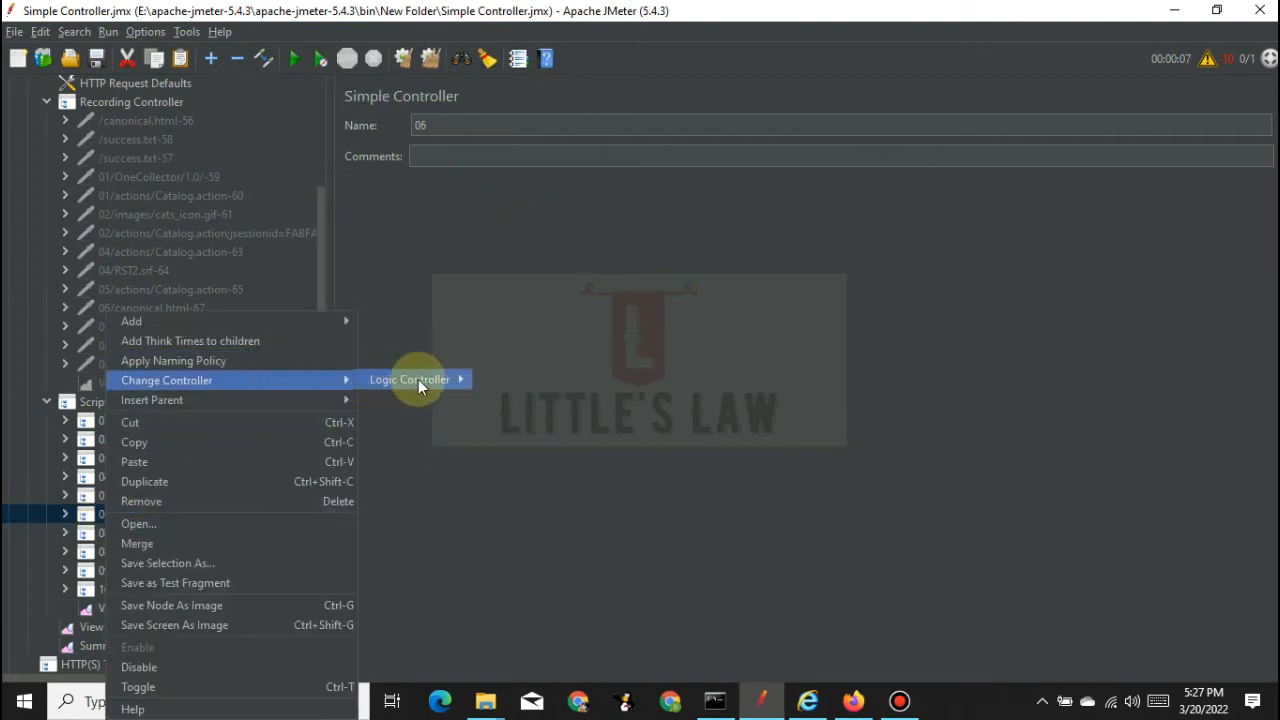
pyautogui.moveTo(418, 379)
pyautogui.click(525, 83)
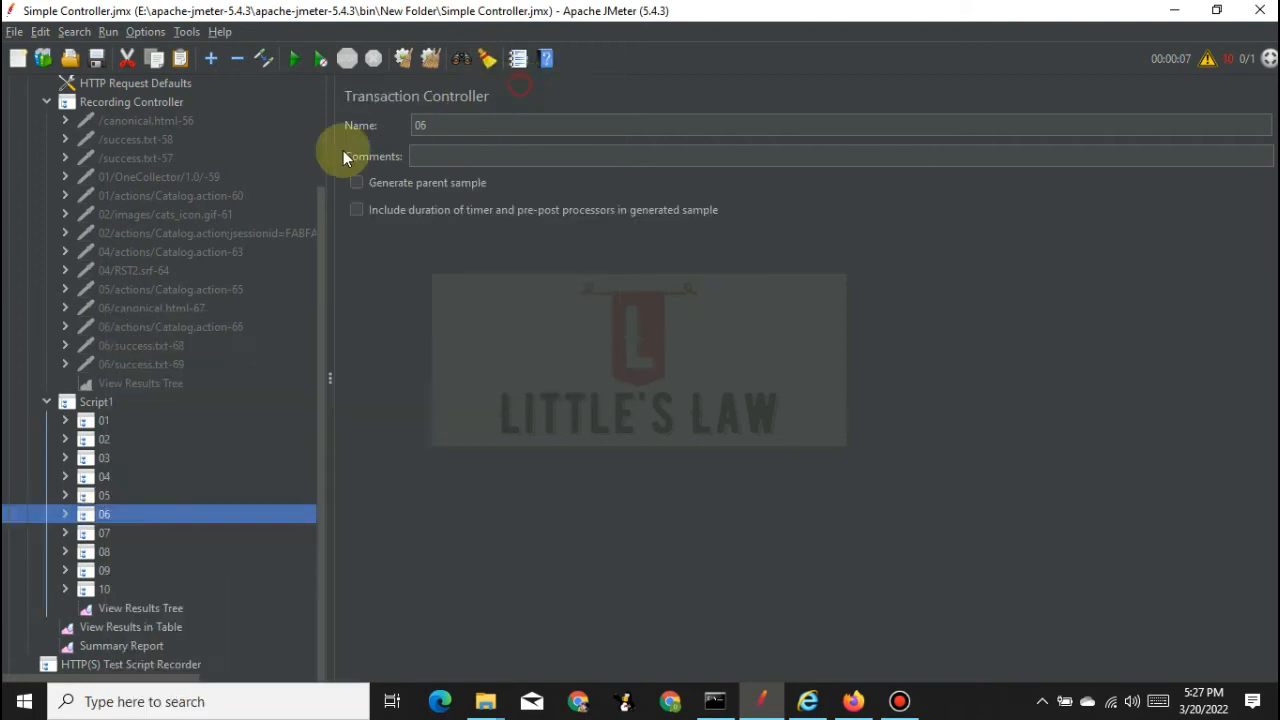
# - Change the Simple Controller 07 under Script1 into a Transaction Controller
pyautogui.click(108, 531)
pyautogui.rightClick(113, 531)
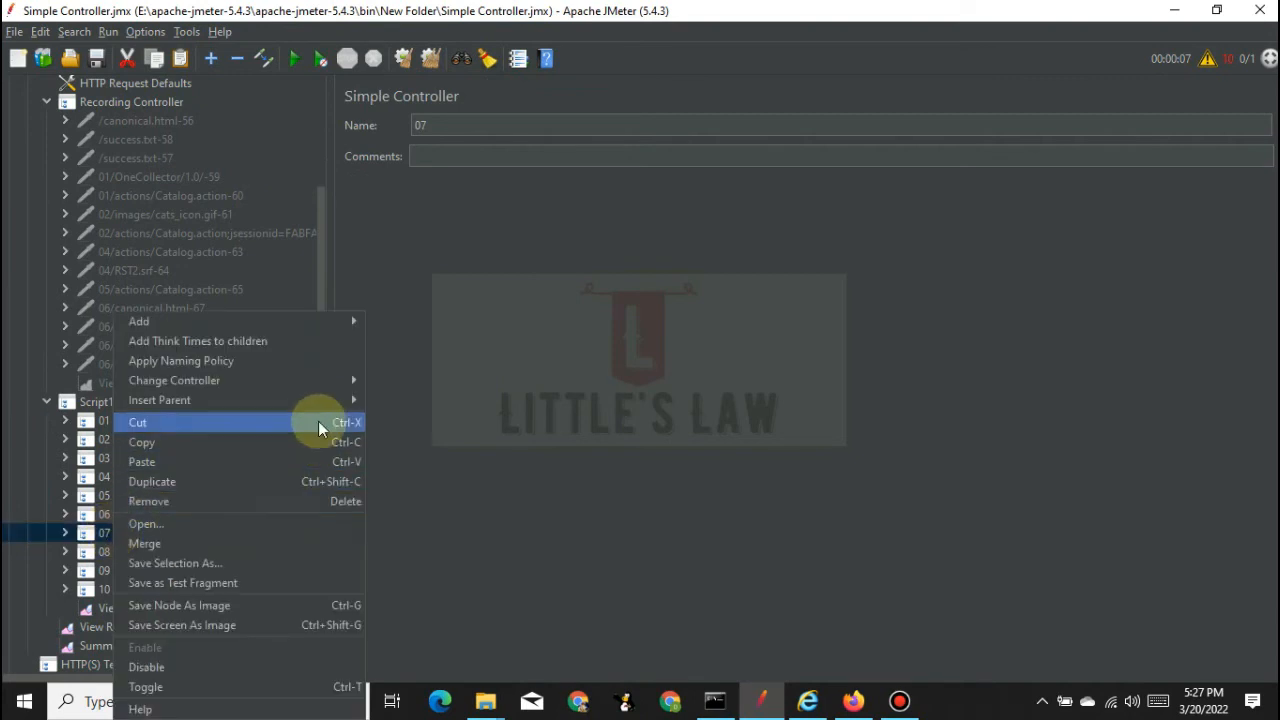
pyautogui.moveTo(310, 380)
pyautogui.moveTo(410, 380)
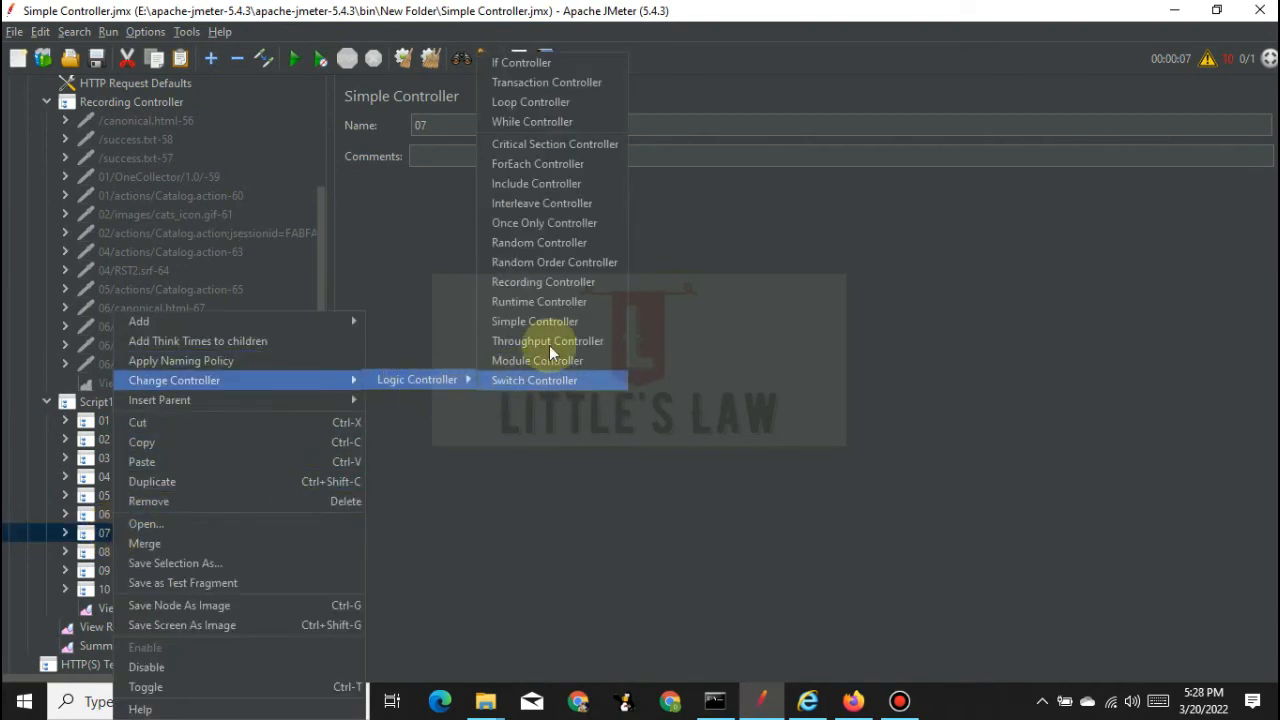
pyautogui.click(538, 86)
# - Change the Simple Controller 08 under Script1 into a Transaction Controller
pyautogui.click(105, 549)
pyautogui.rightClick(105, 549)
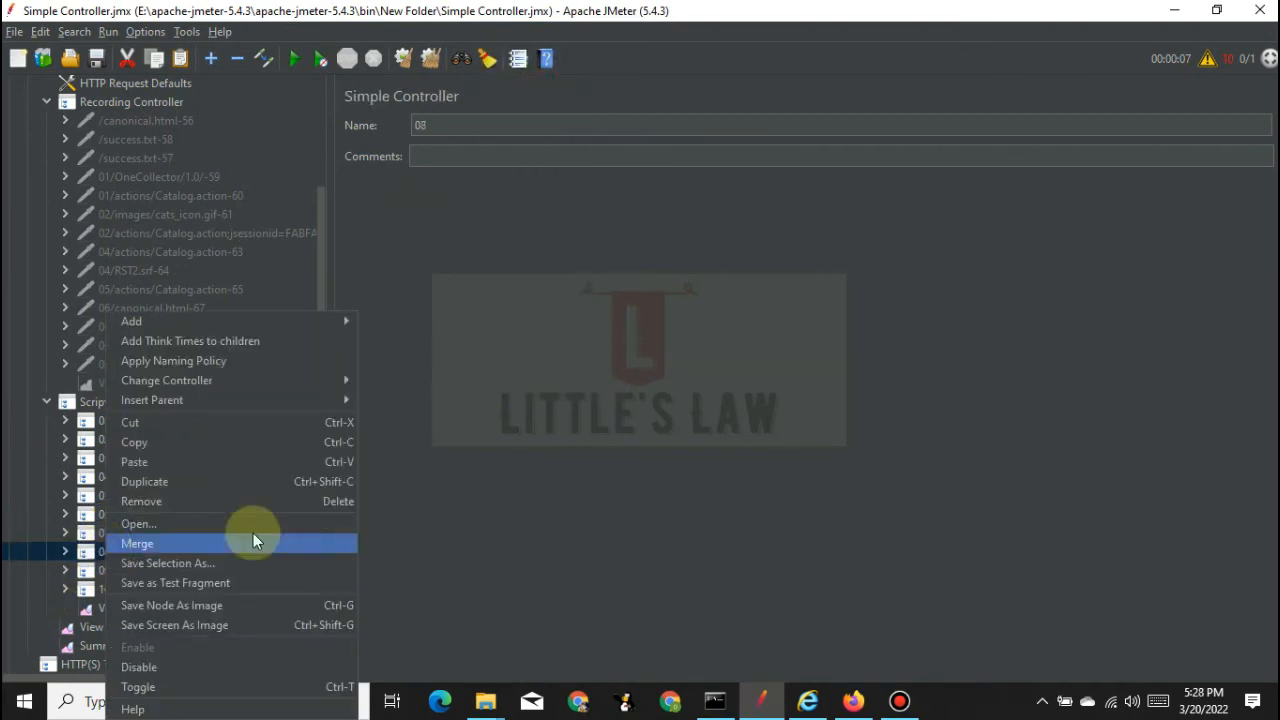
pyautogui.moveTo(322, 378)
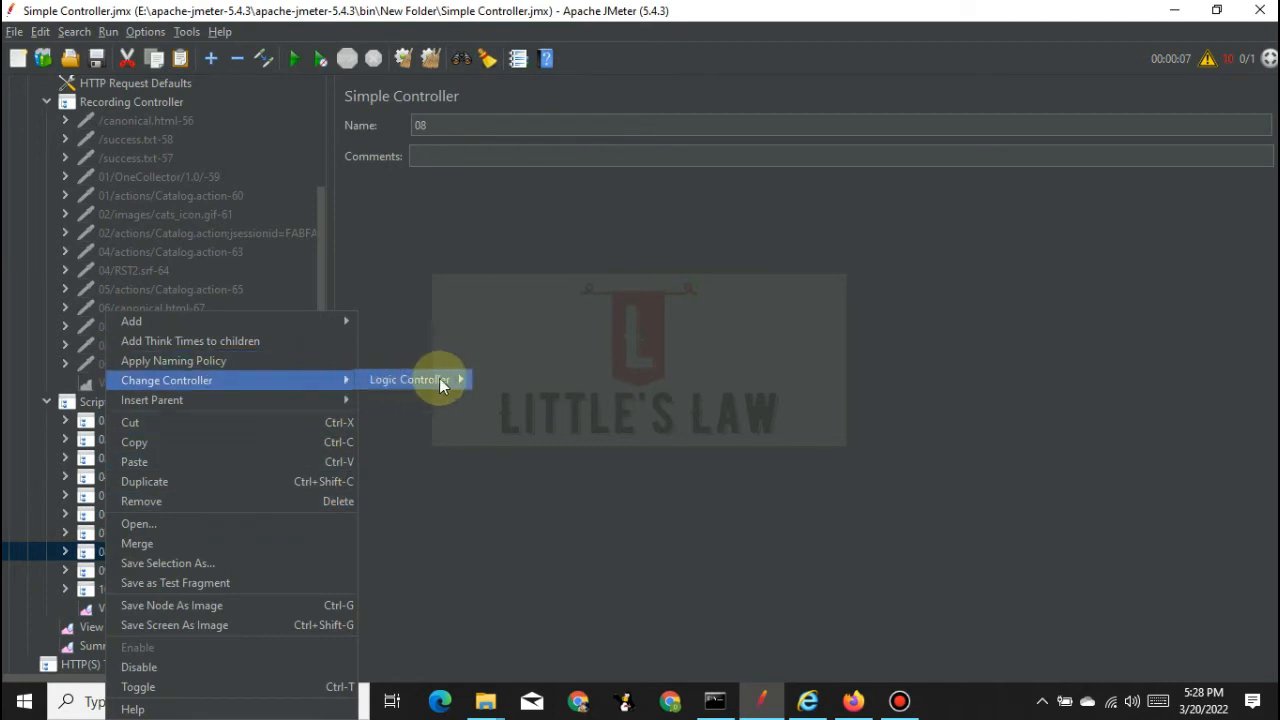
pyautogui.moveTo(439, 379)
pyautogui.click(535, 82)
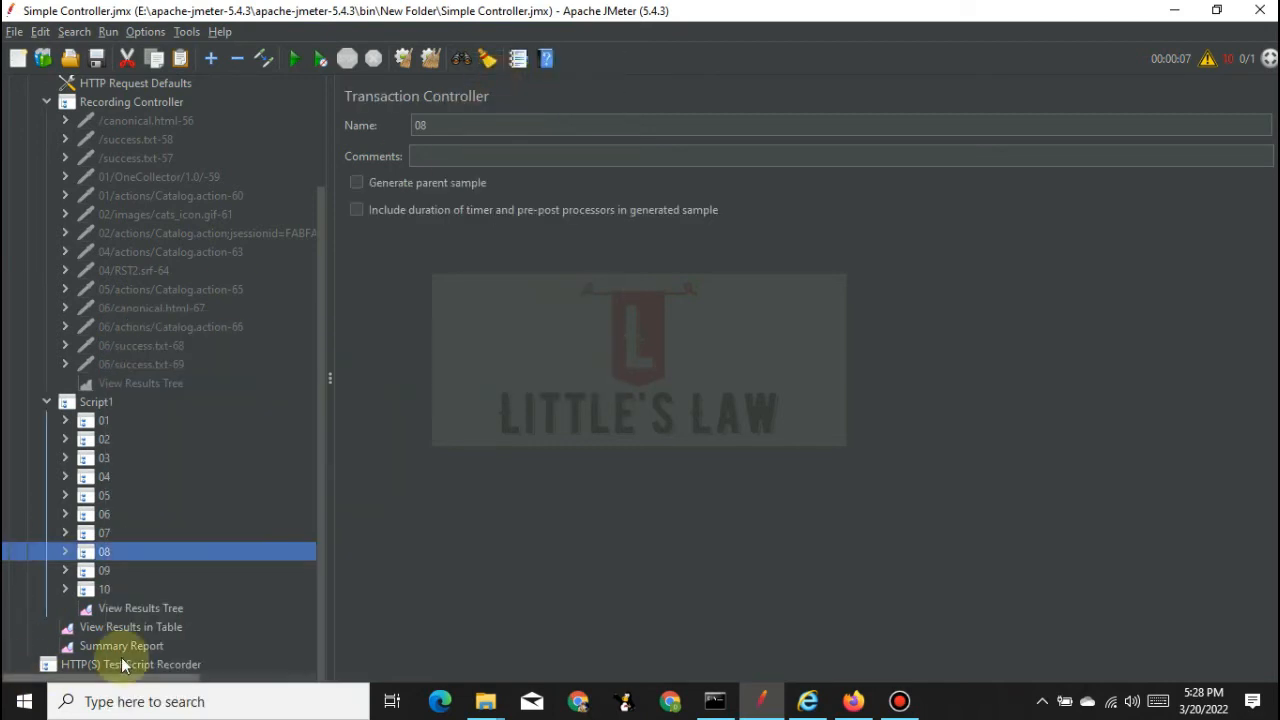
# - Change the Simple Controller 09 under Script1 into a Transaction Controller
pyautogui.click(106, 572)
pyautogui.rightClick(113, 568)
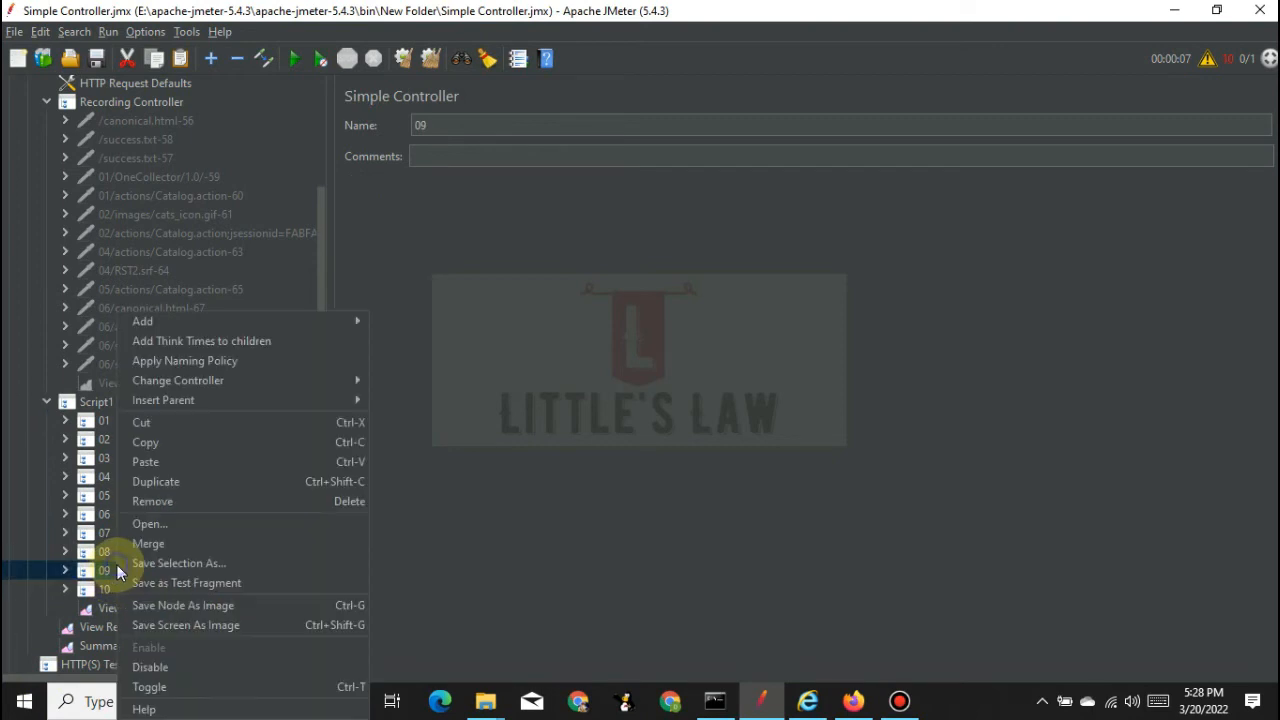
pyautogui.moveTo(320, 381)
pyautogui.moveTo(452, 380)
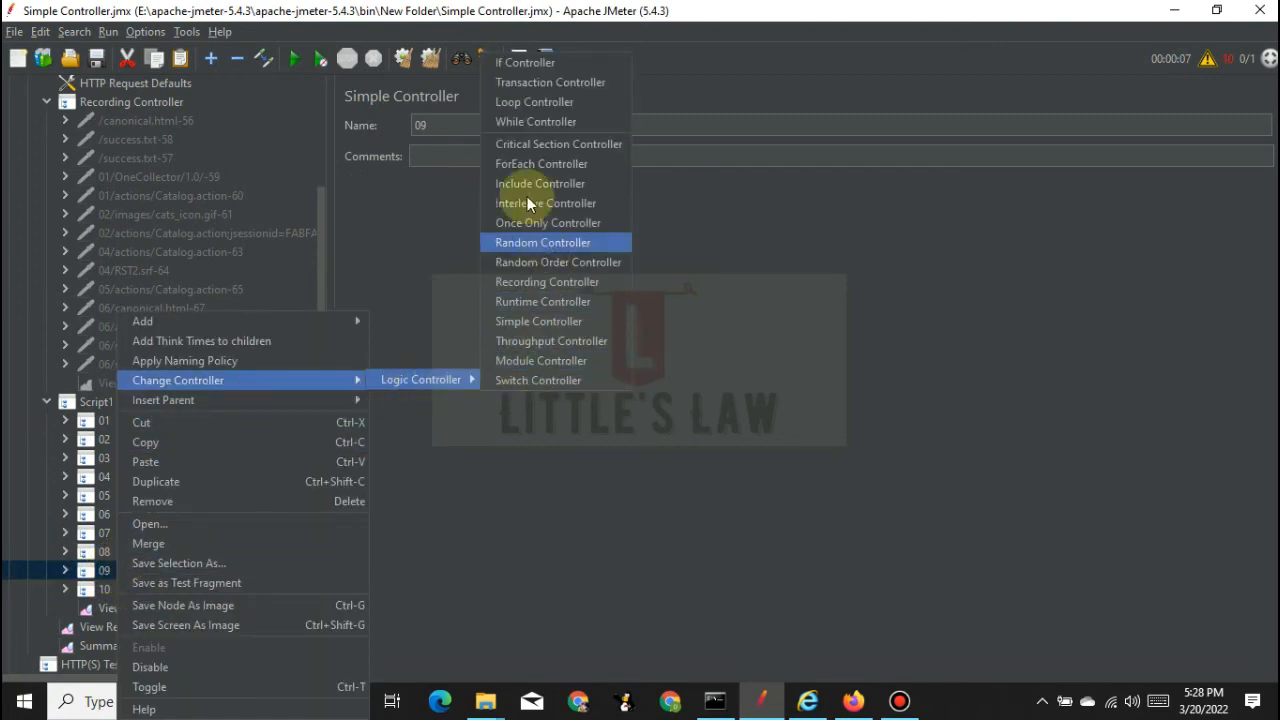
pyautogui.click(521, 85)
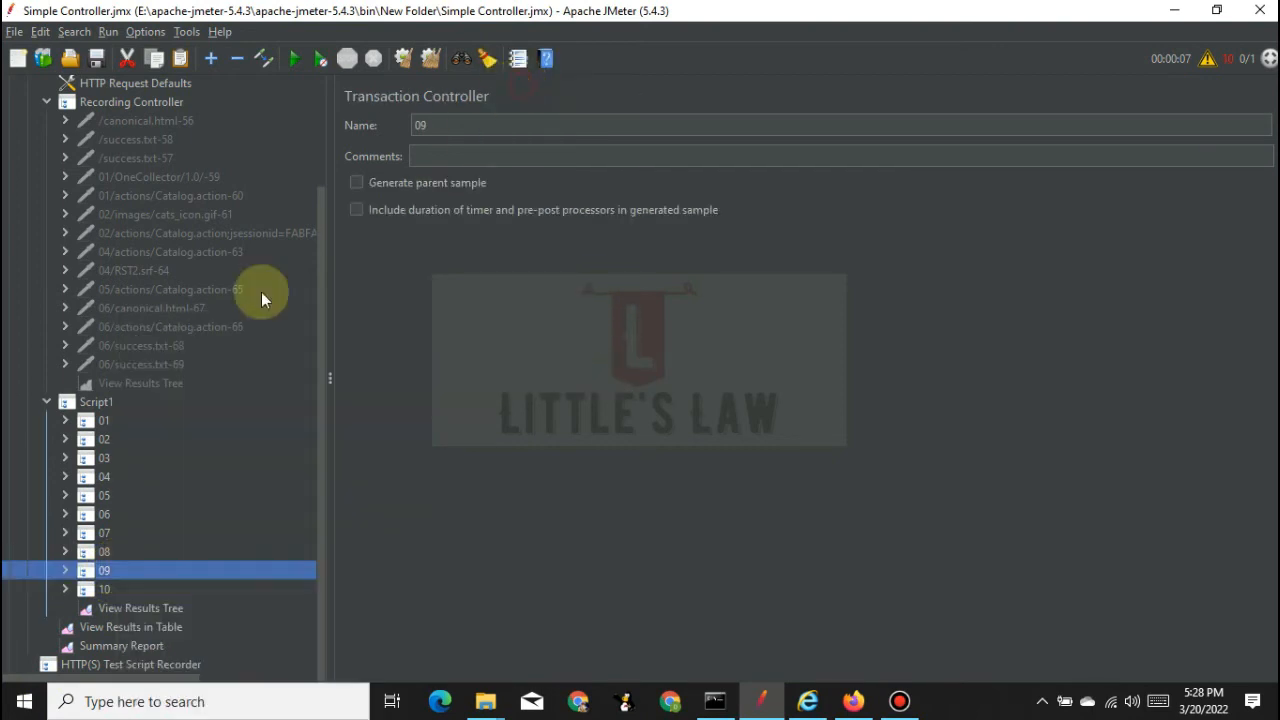
# - Change the Simple Controller 10 under Script1 into a Transaction Controller
pyautogui.rightClick(103, 591)
pyautogui.moveTo(318, 381)
pyautogui.moveTo(456, 381)
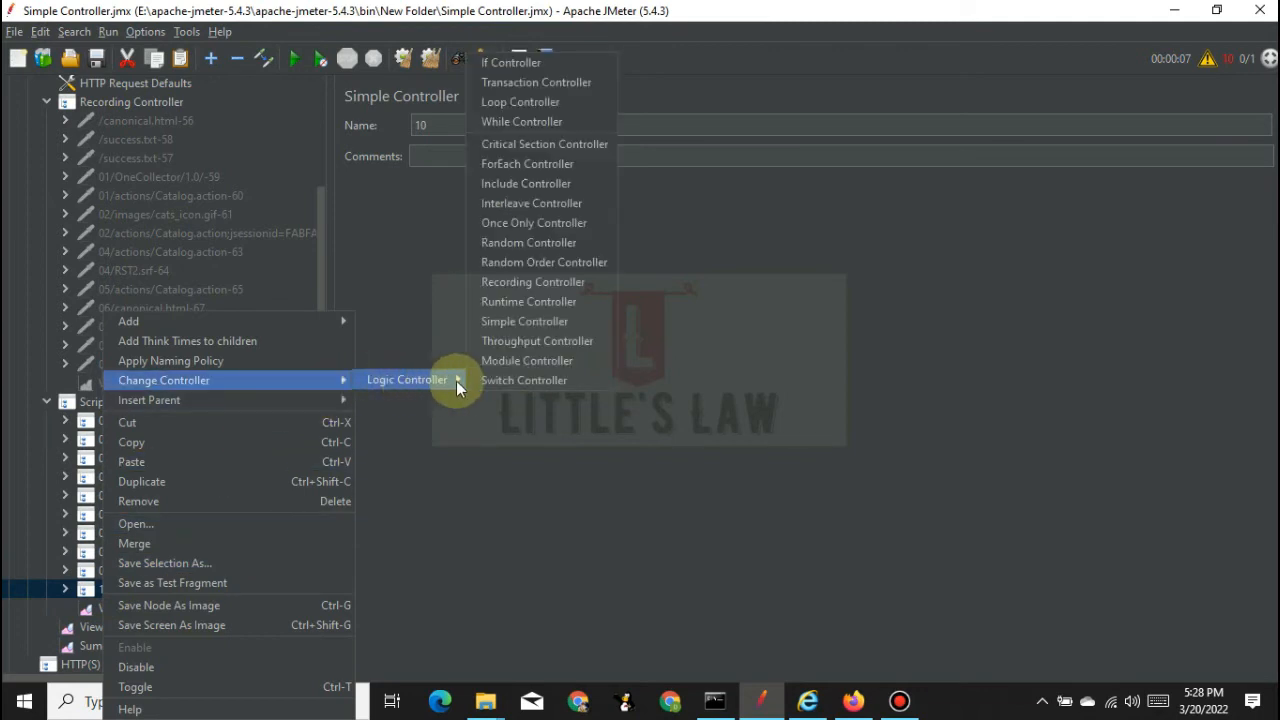
pyautogui.click(530, 85)
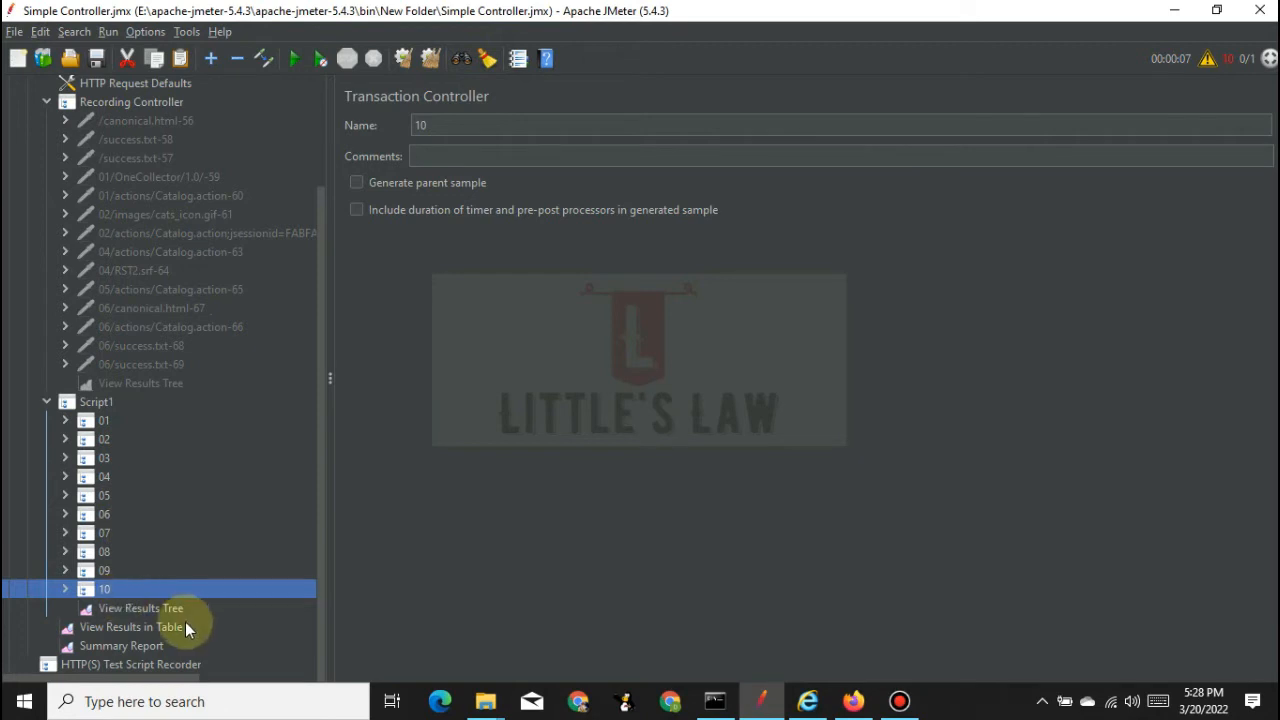
# - Clear all earlier results and run the test plan with the converted Transaction Controllers
pyautogui.click(94, 401)
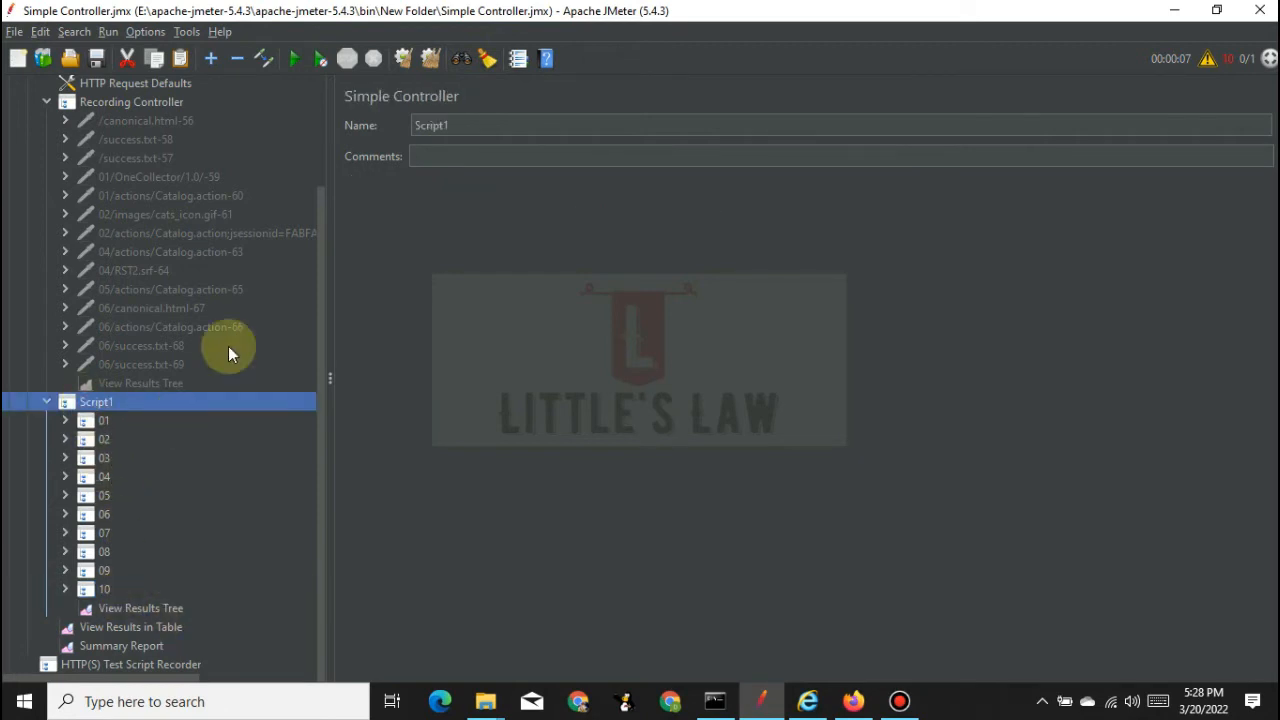
pyautogui.click(136, 608)
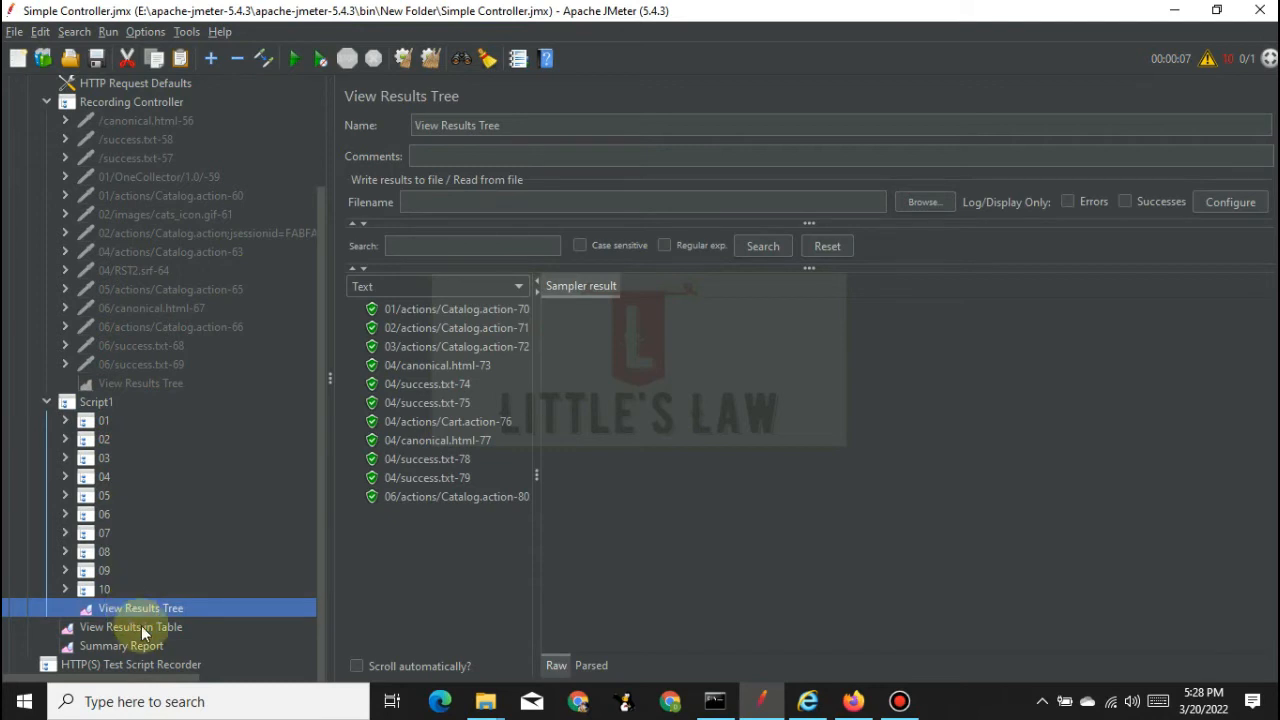
pyautogui.click(424, 61)
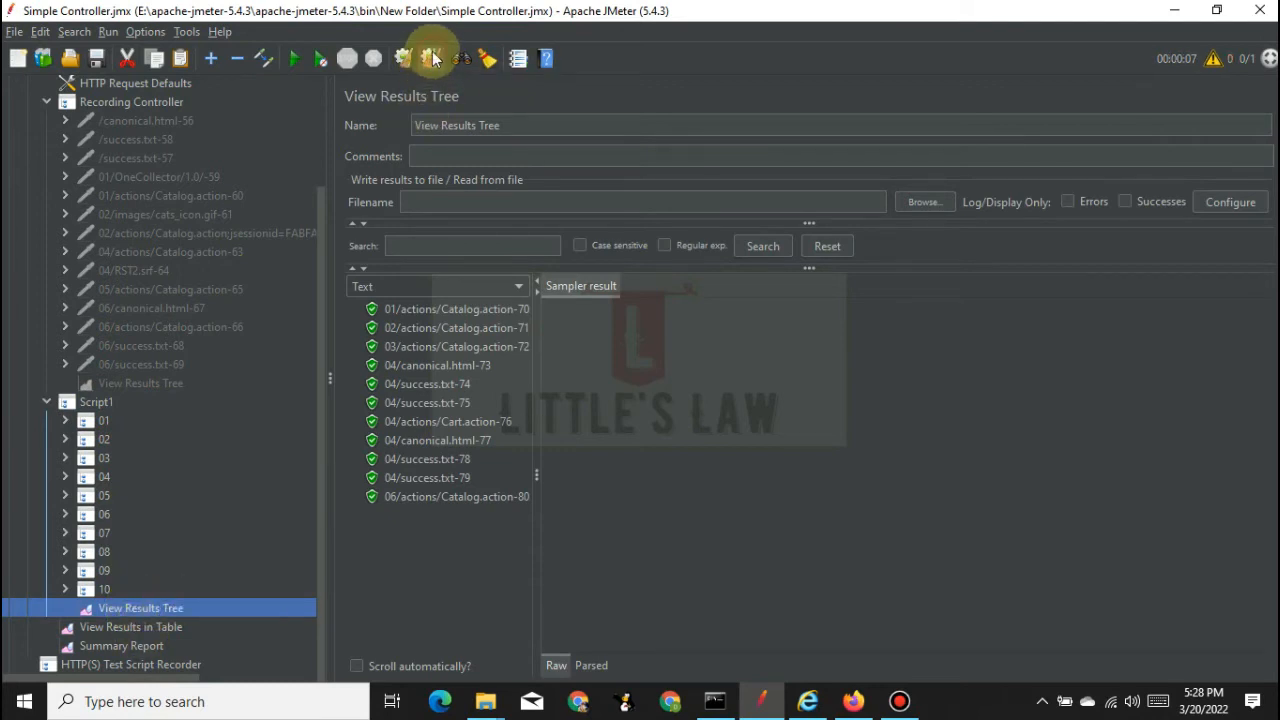
pyautogui.click(295, 59)
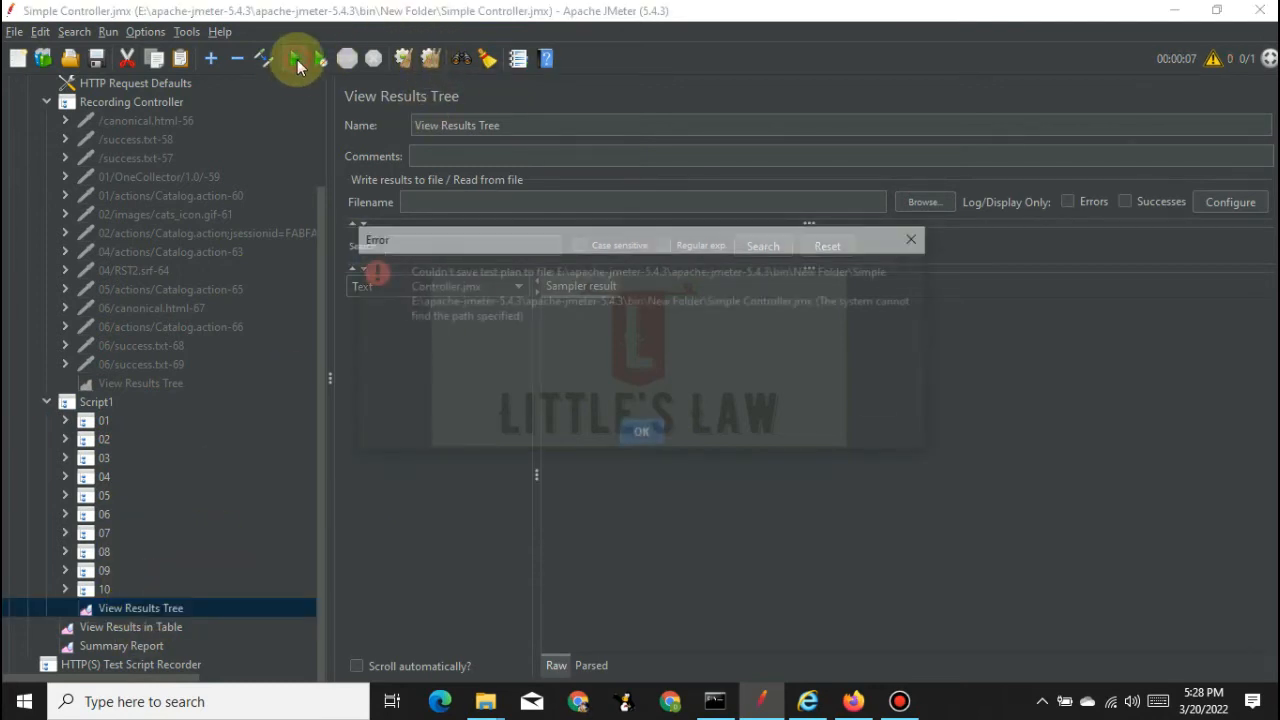
pyautogui.click(644, 432)
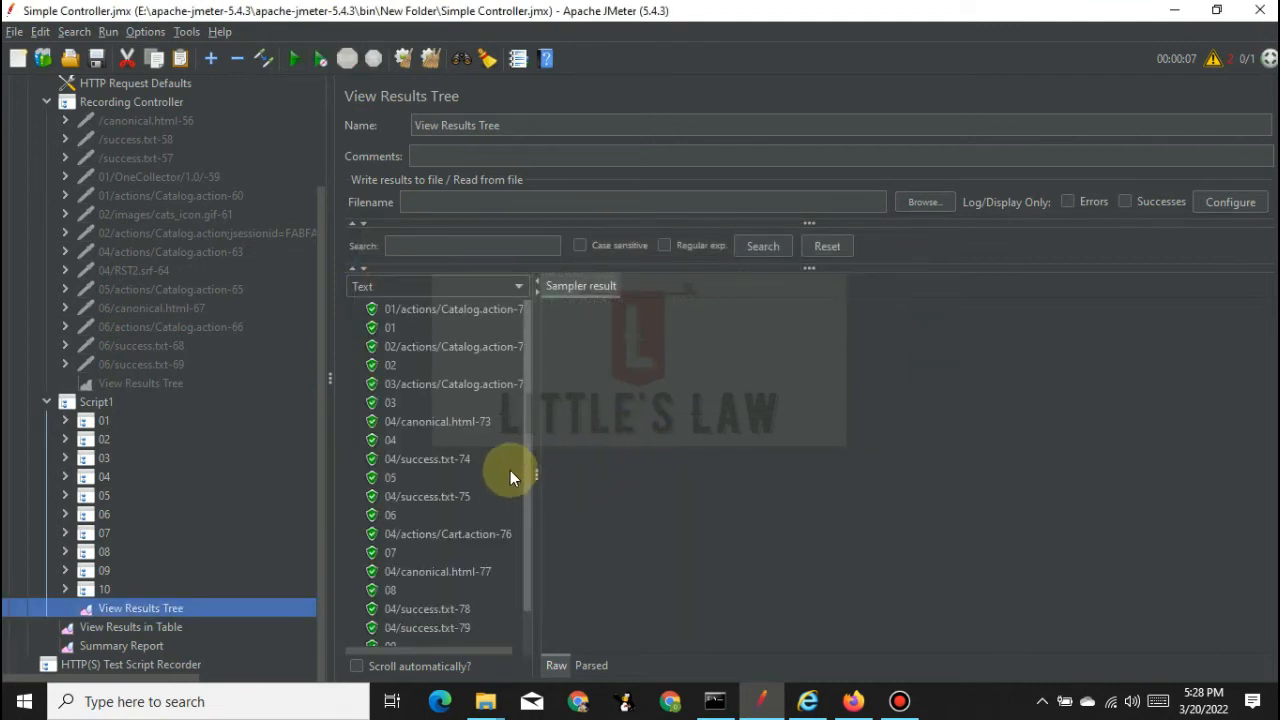
# - Examine the results of 07, 04/canonical.html-77 and 08 in View Results Tree, and open View Results in Table
pyautogui.scroll(-1, 510, 543)
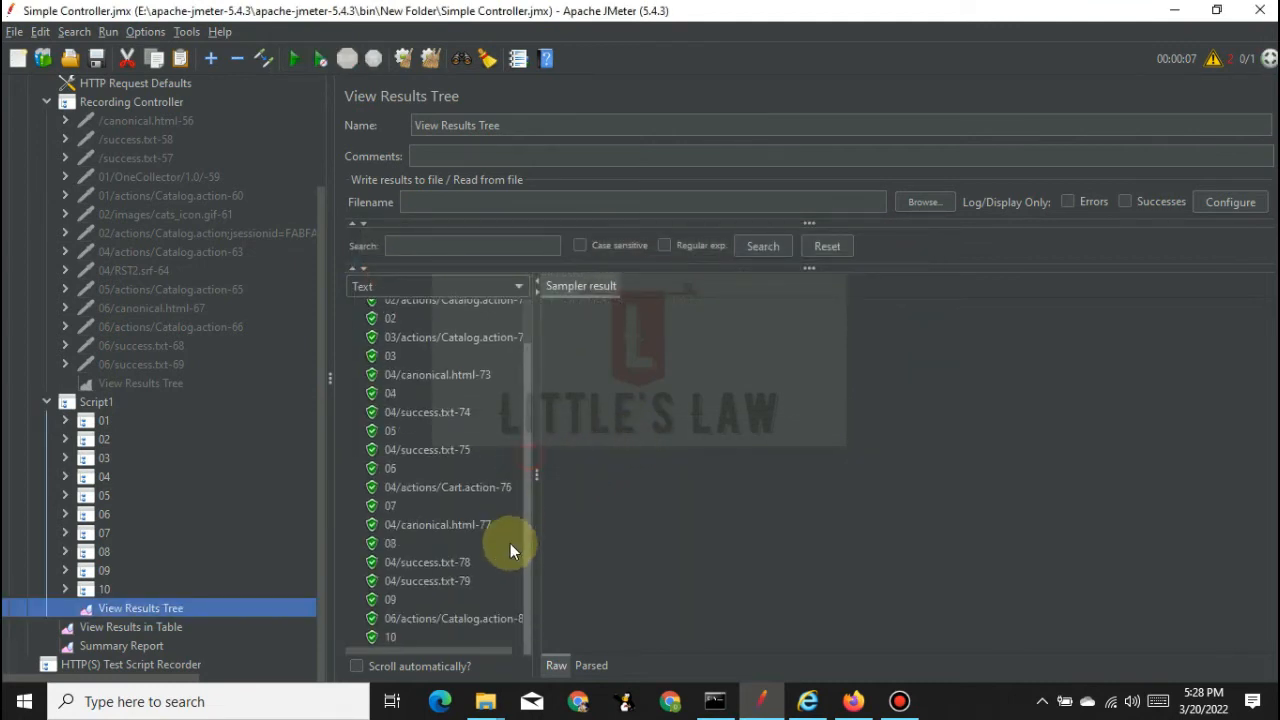
pyautogui.click(390, 508)
pyautogui.click(405, 527)
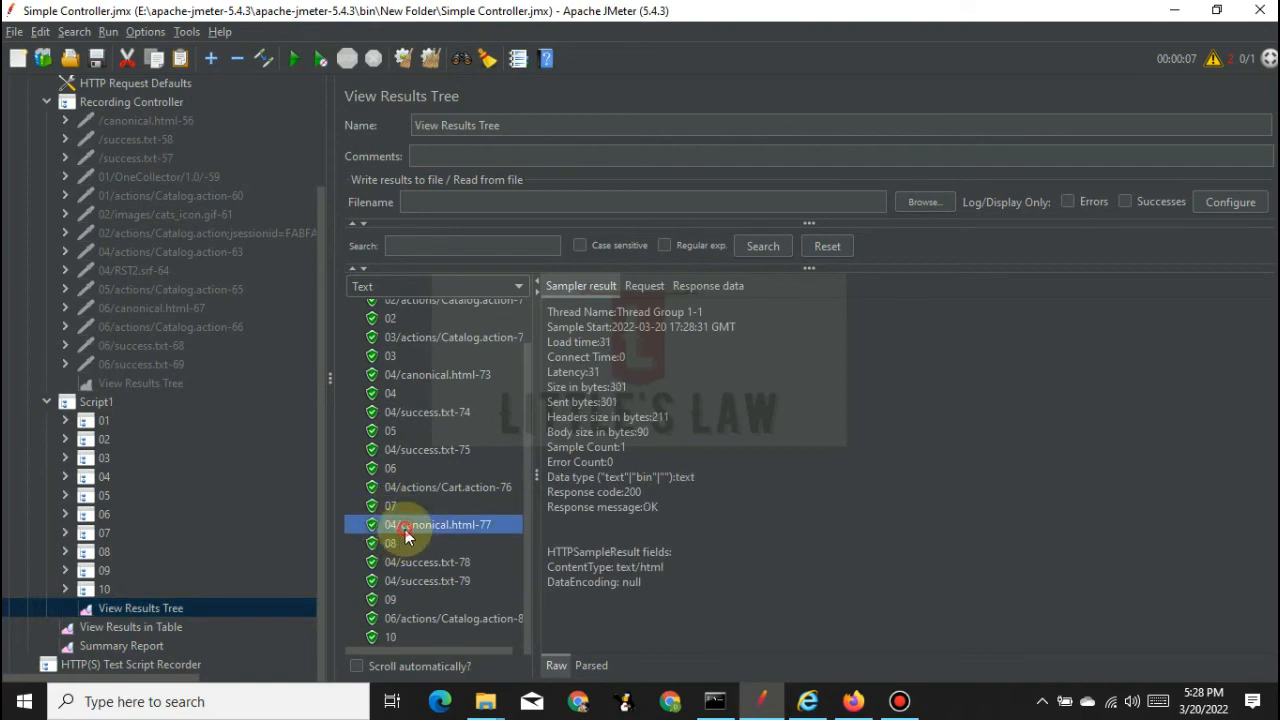
pyautogui.click(391, 548)
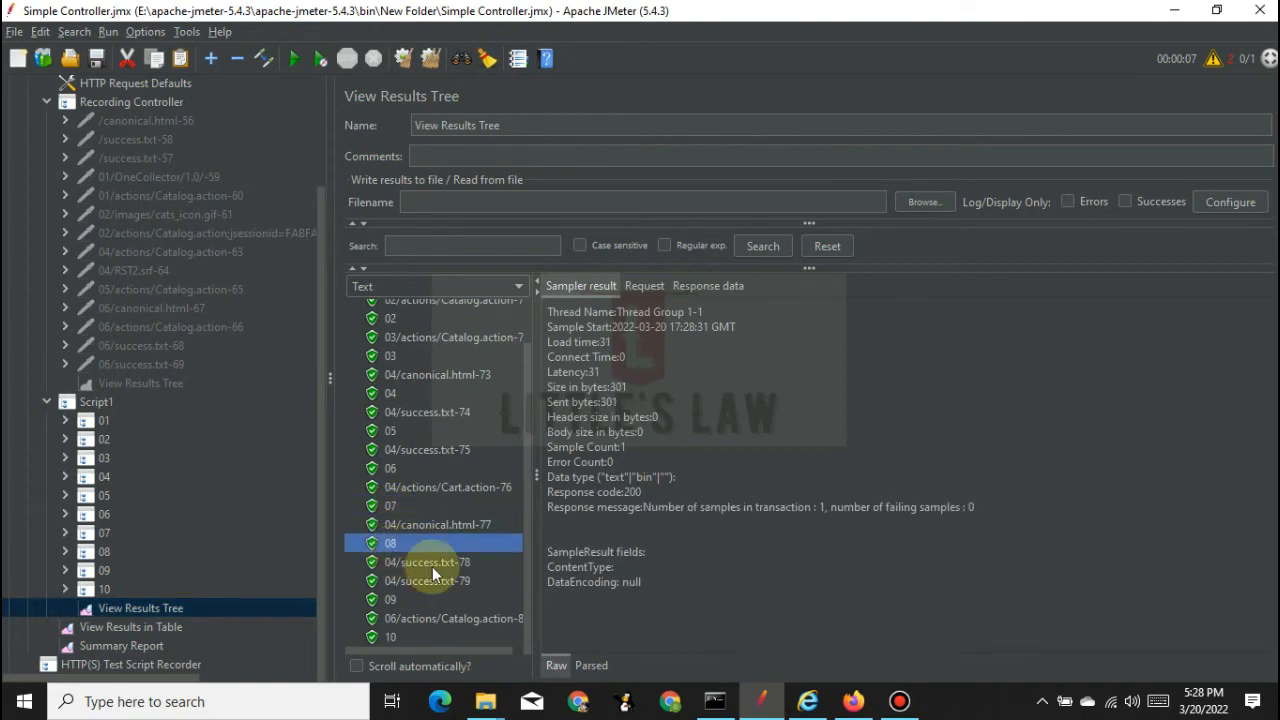
pyautogui.click(131, 627)
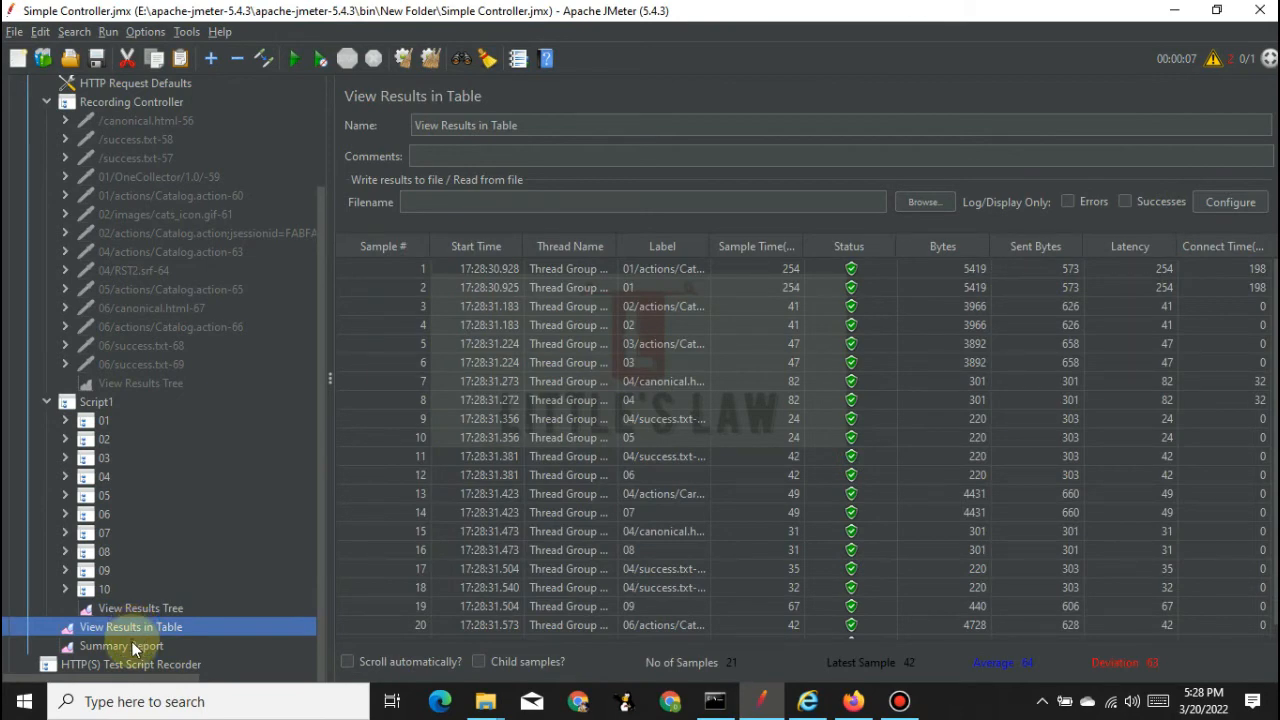
# - Compare the average time of transaction 09 with those of its requests 04/success.txt-78 and 04/success.txt-79 in the Summary Report
pyautogui.click(134, 647)
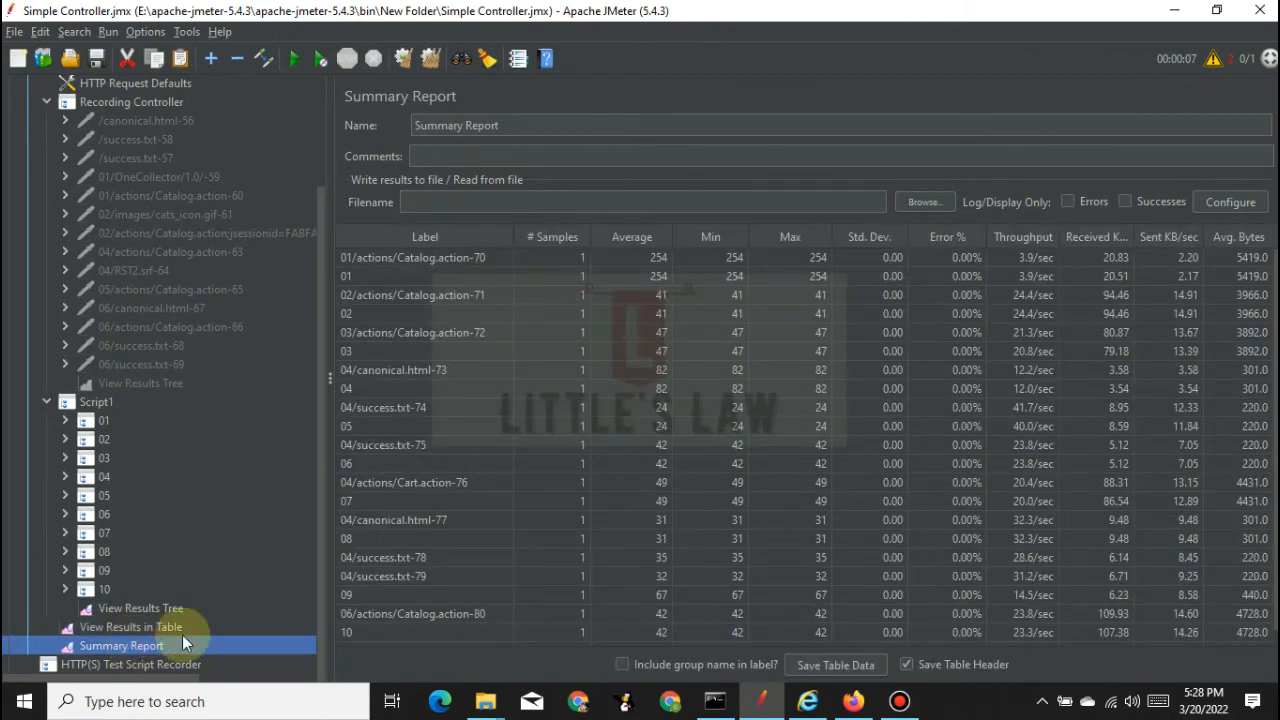
pyautogui.click(371, 277)
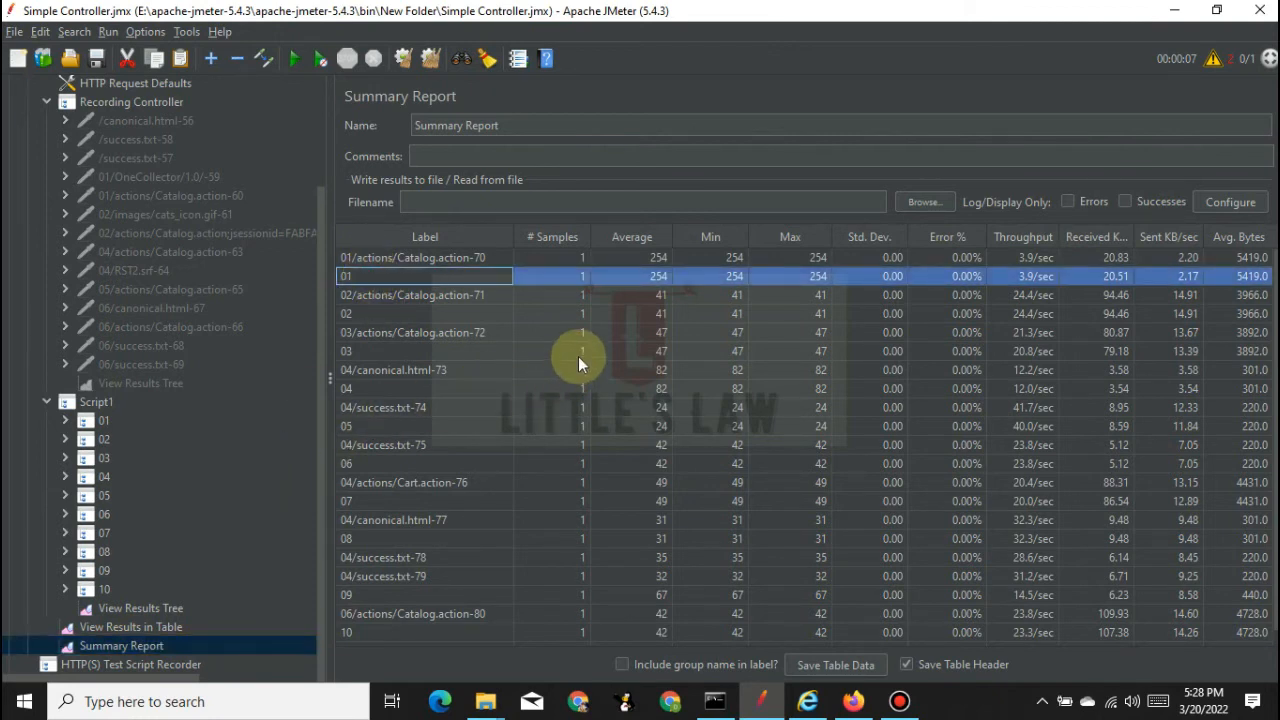
pyautogui.scroll(-1, 473, 607)
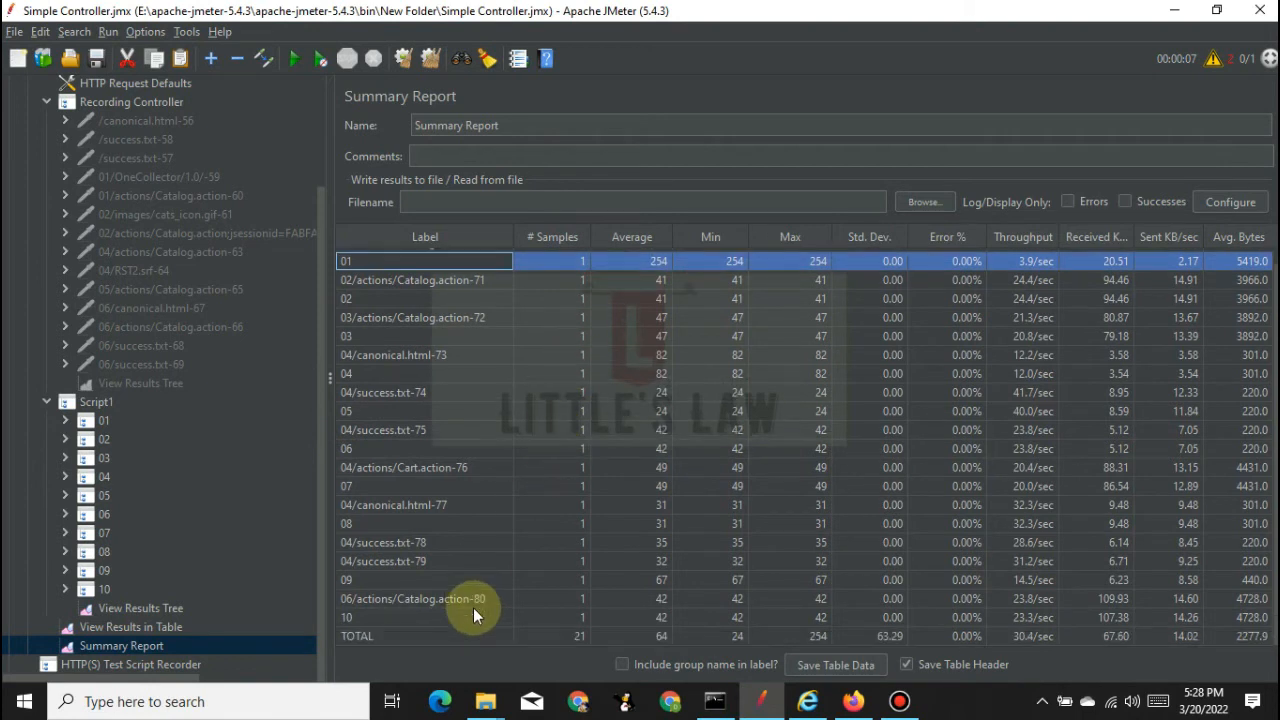
pyautogui.click(436, 544)
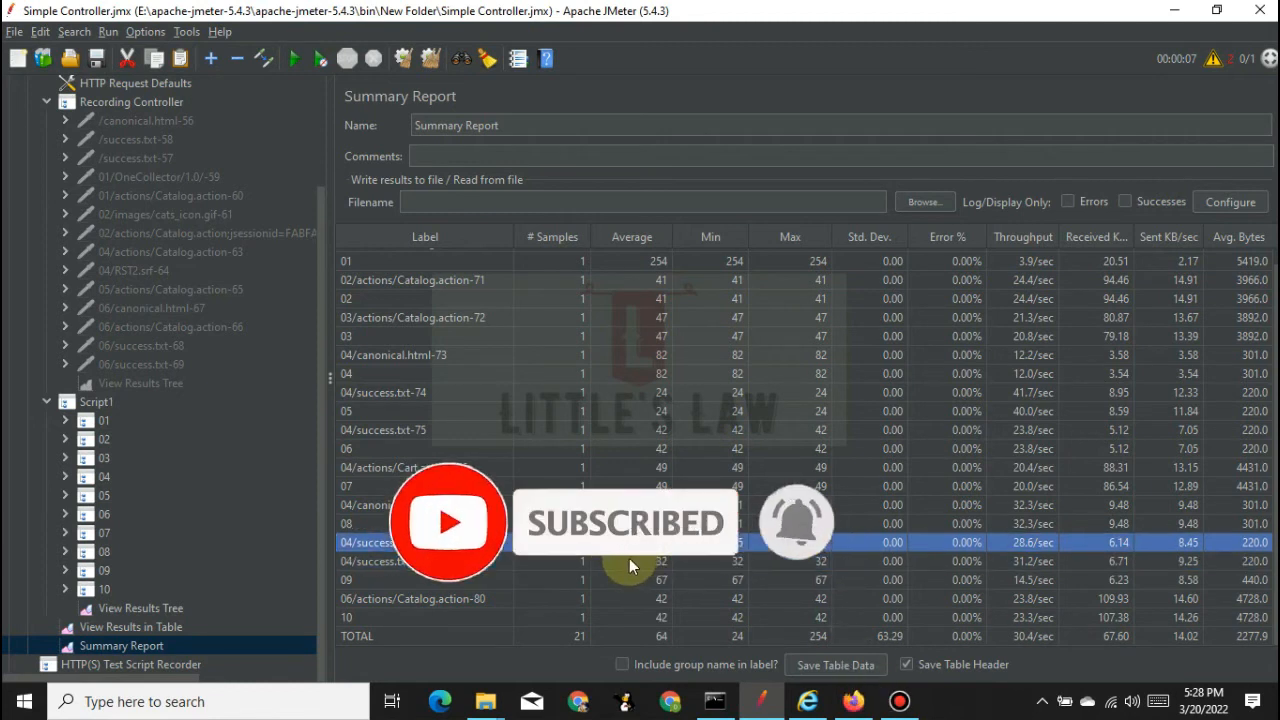
pyautogui.click(411, 584)
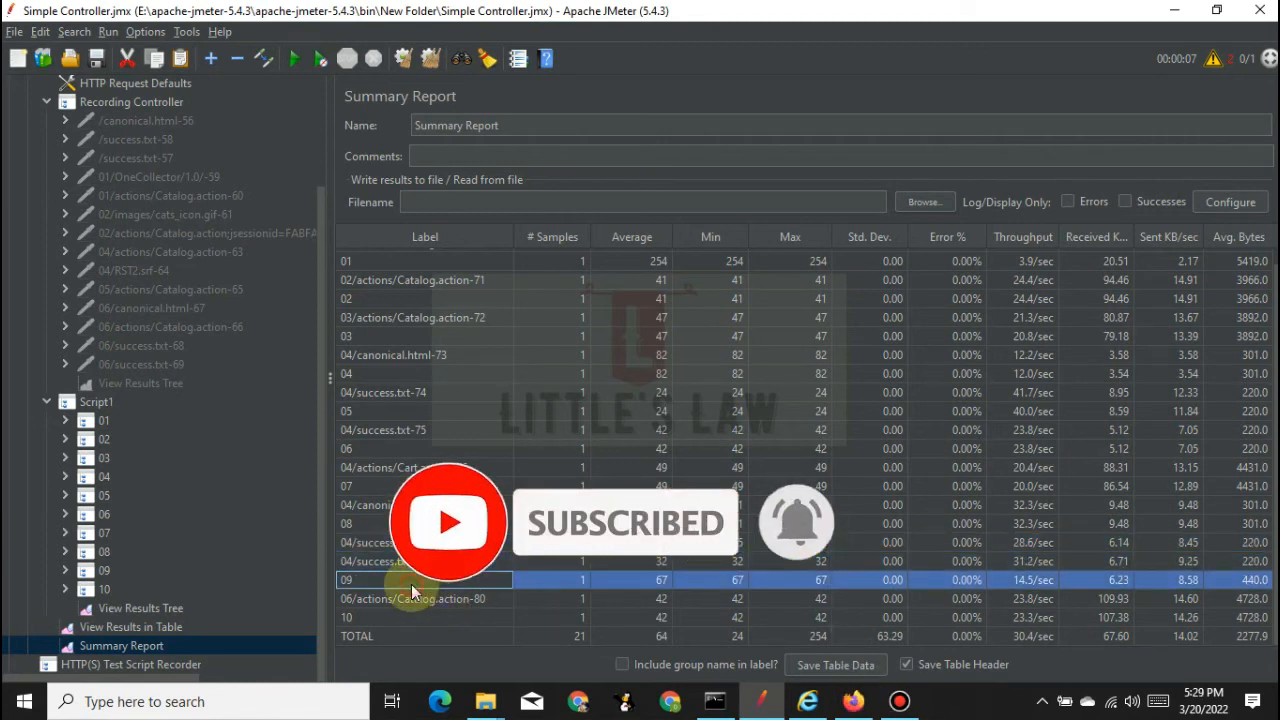
pyautogui.click(644, 580)
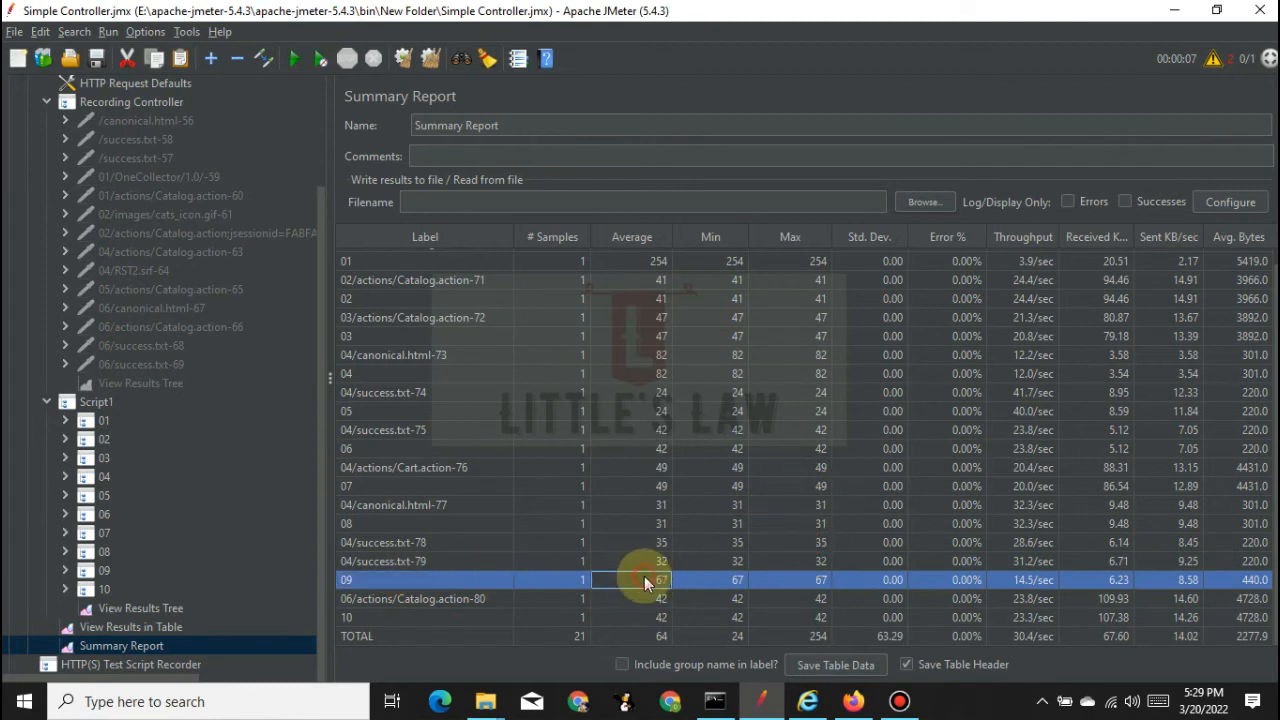
pyautogui.click(641, 548)
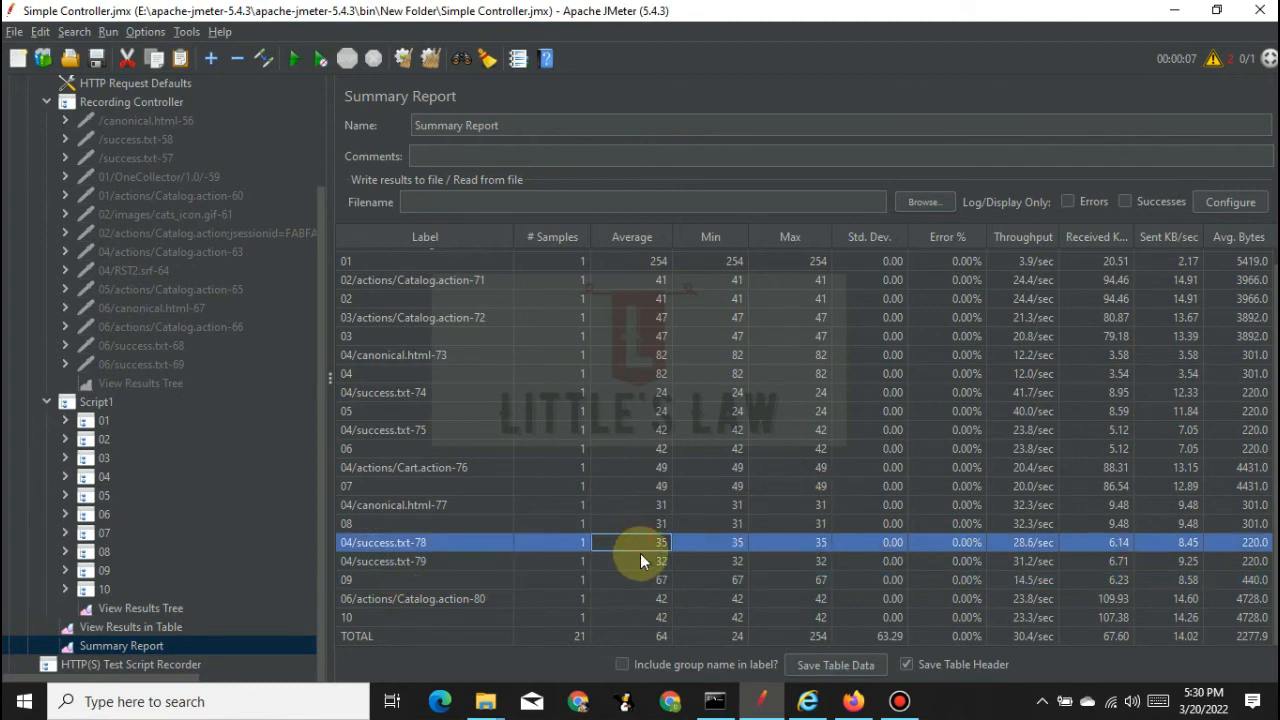
pyautogui.click(638, 563)
pyautogui.click(634, 543)
pyautogui.click(635, 556)
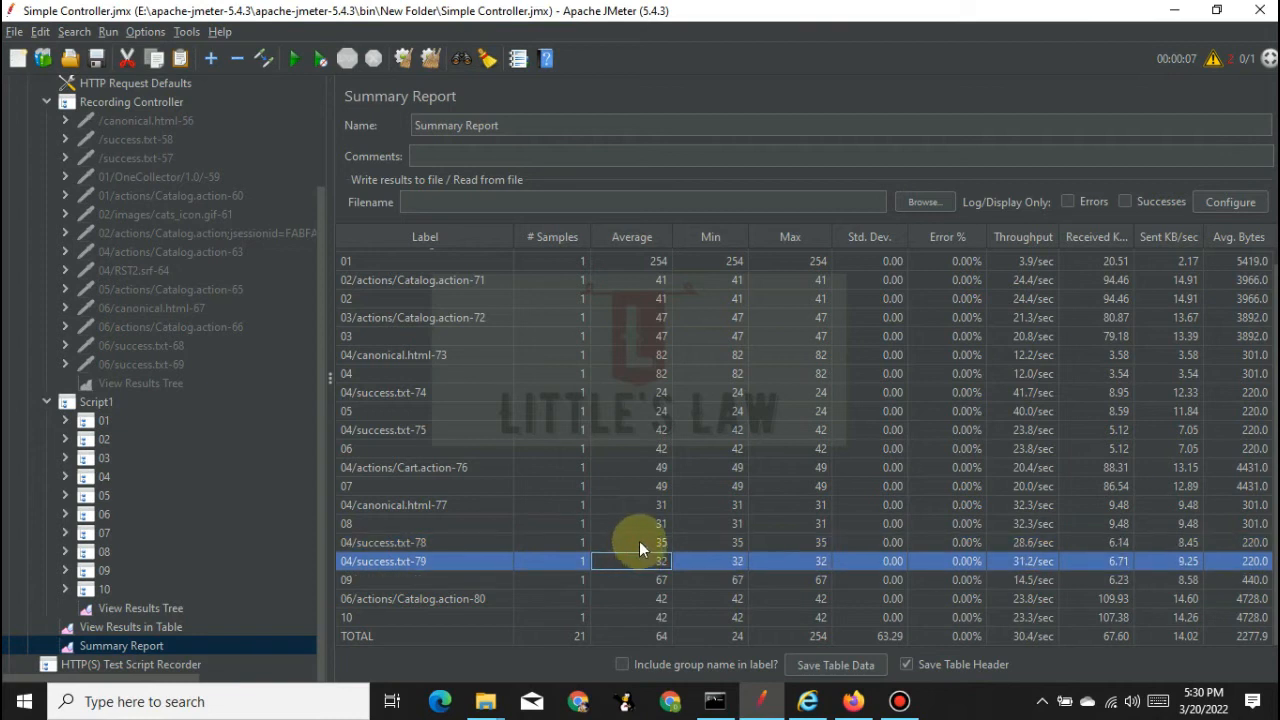
pyautogui.click(650, 582)
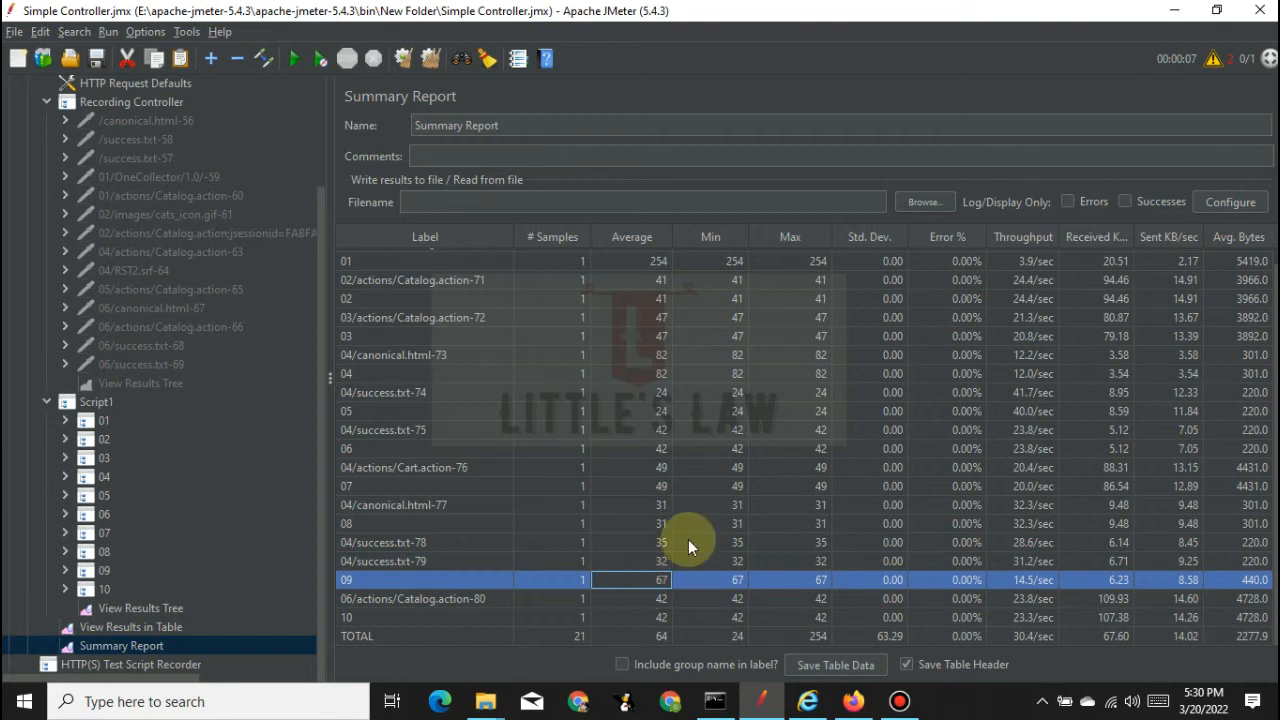
# - Enable Generate parent sample and the inclusion of timer and pre-post processor duration for Transaction Controller 10
pyautogui.click(107, 590)
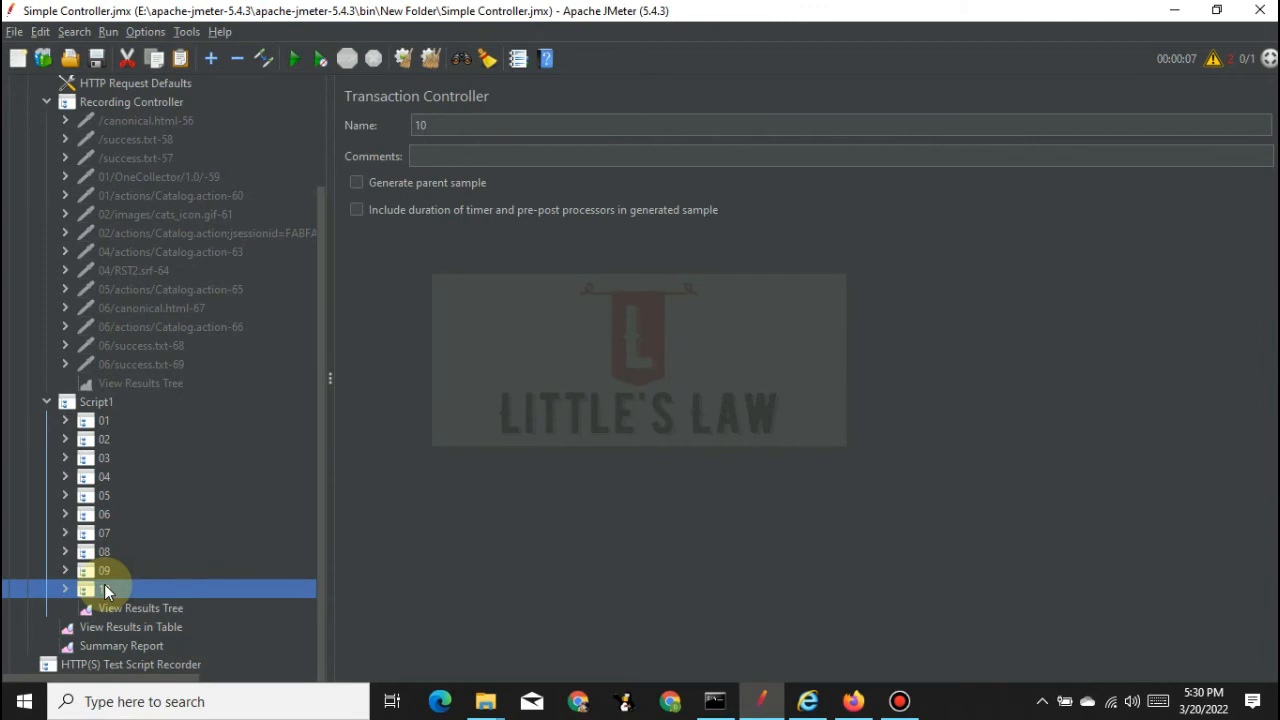
pyautogui.click(393, 184)
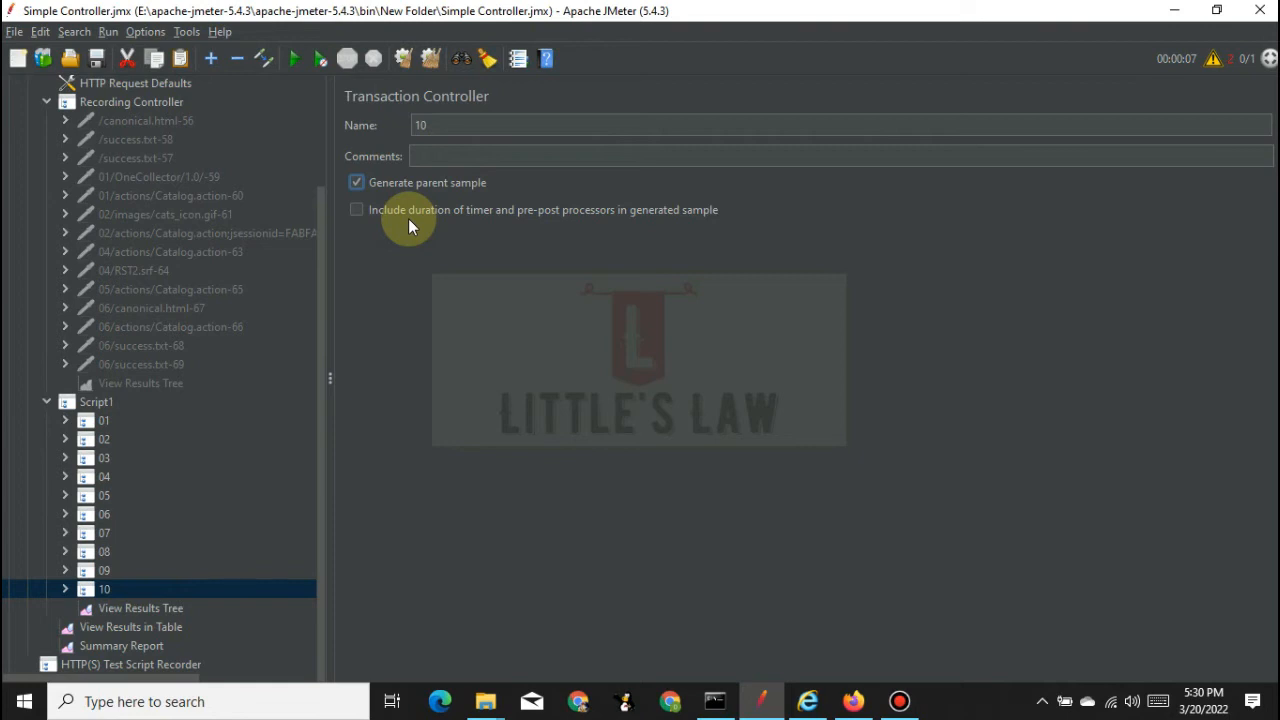
pyautogui.click(395, 219)
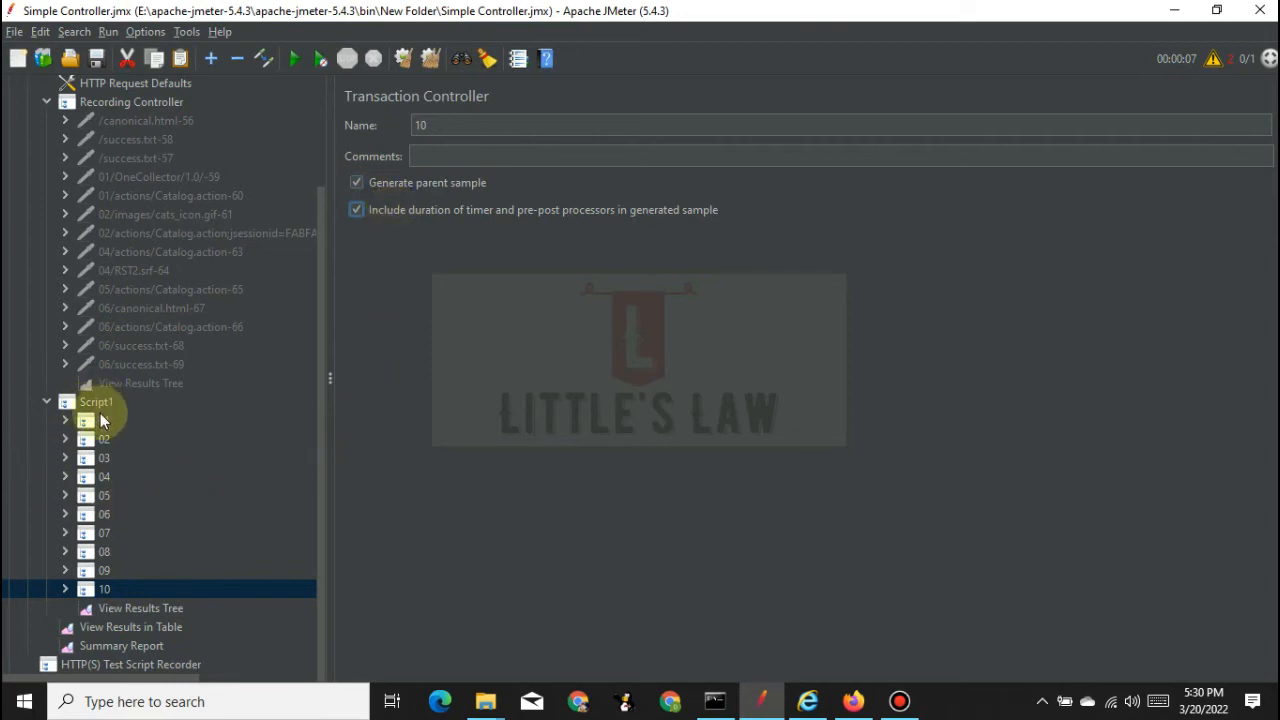
# - Look through the existing listener results and run the test plan again with the new options of controller 10
pyautogui.click(138, 607)
pyautogui.click(143, 628)
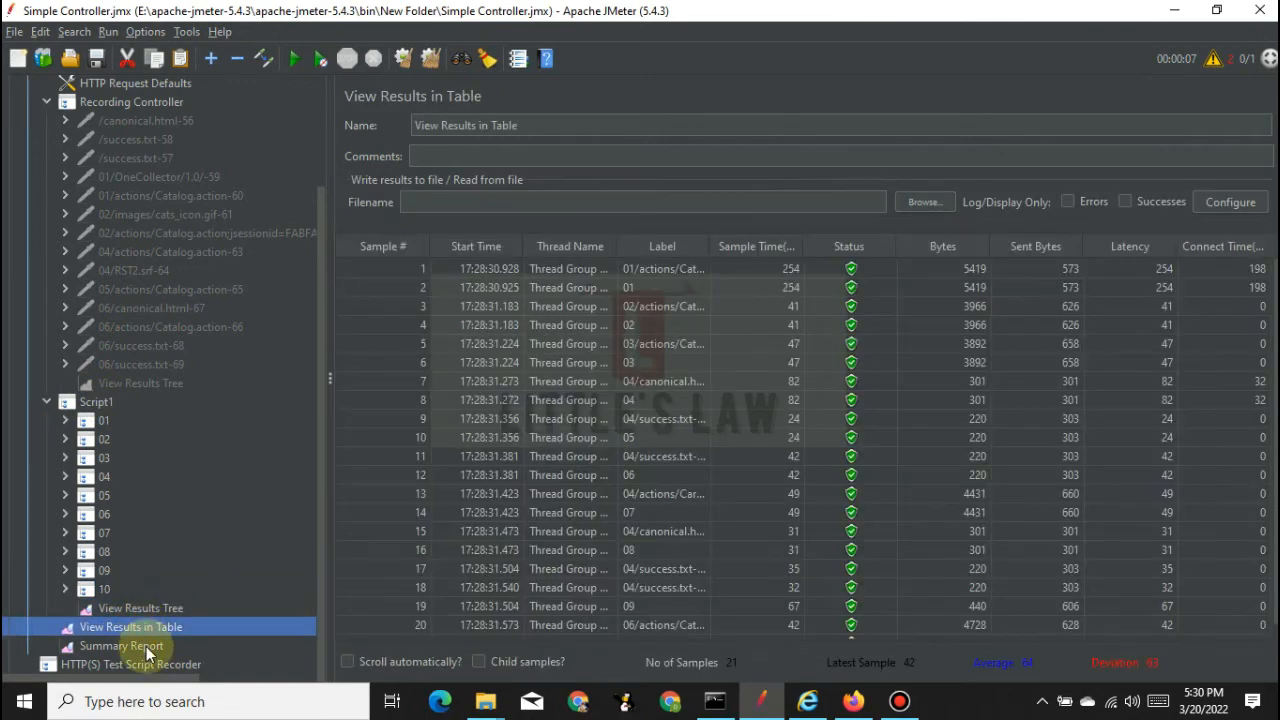
pyautogui.click(148, 649)
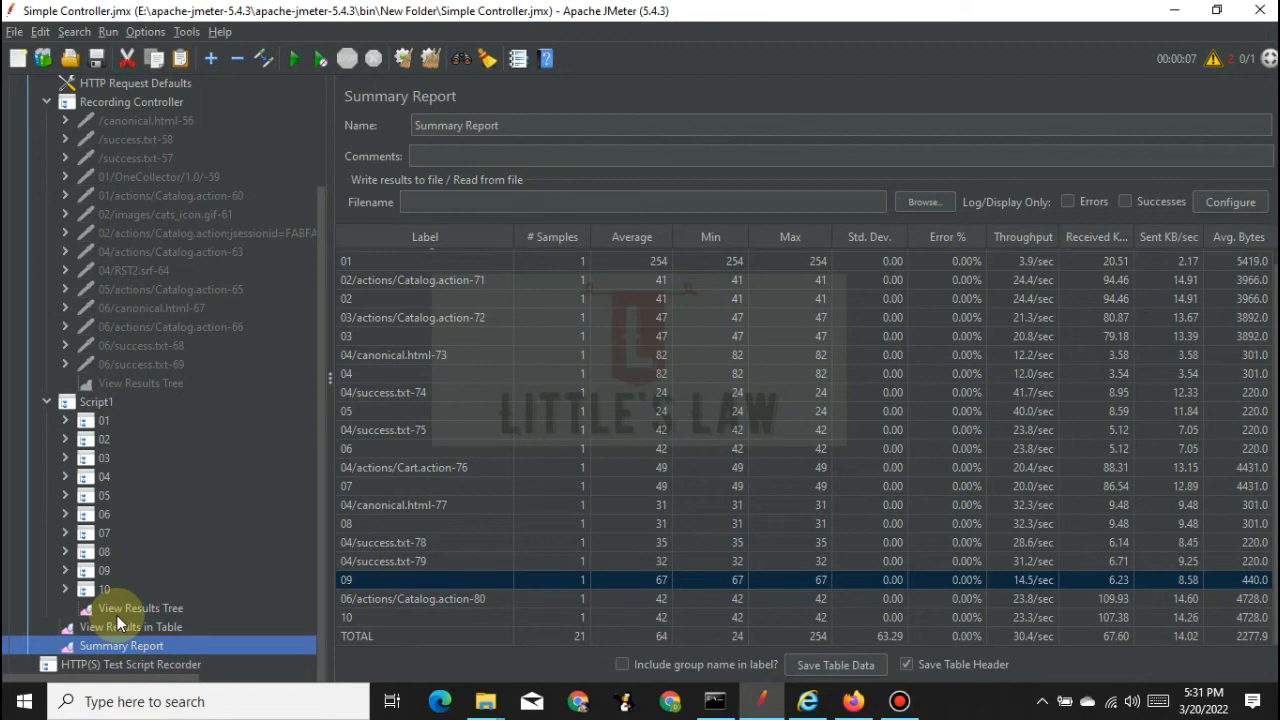
pyautogui.click(97, 401)
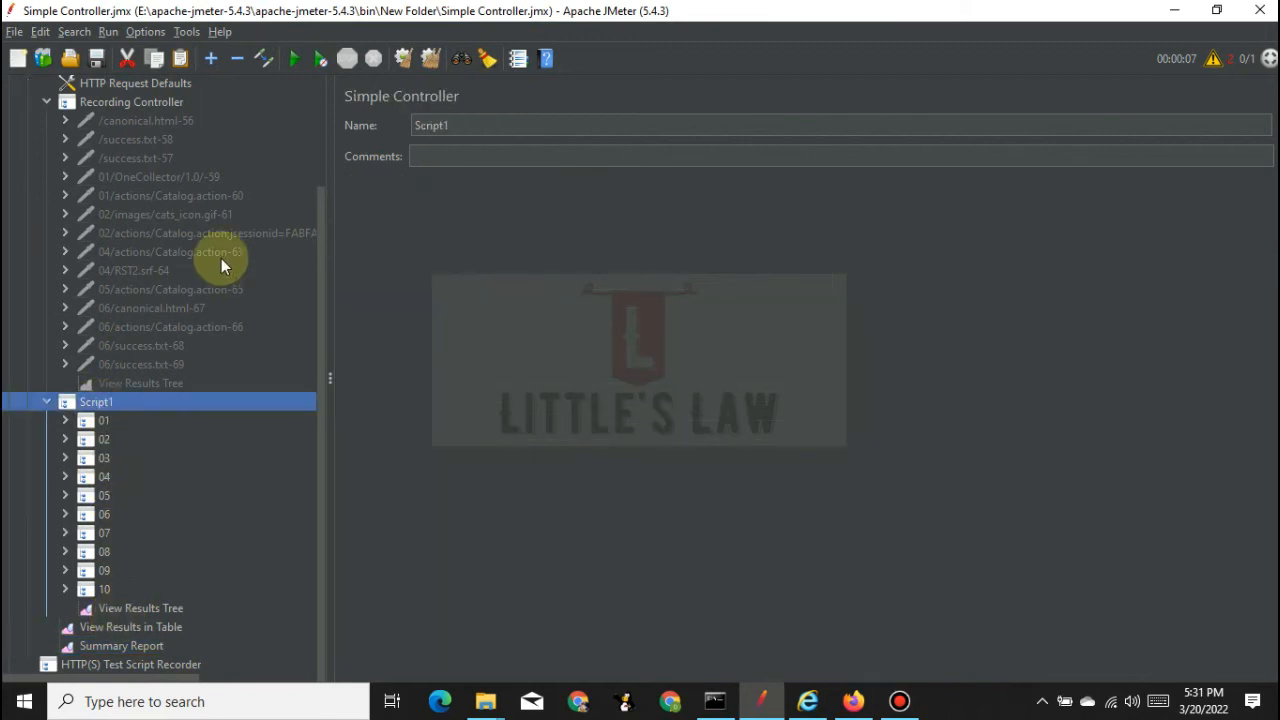
pyautogui.click(293, 59)
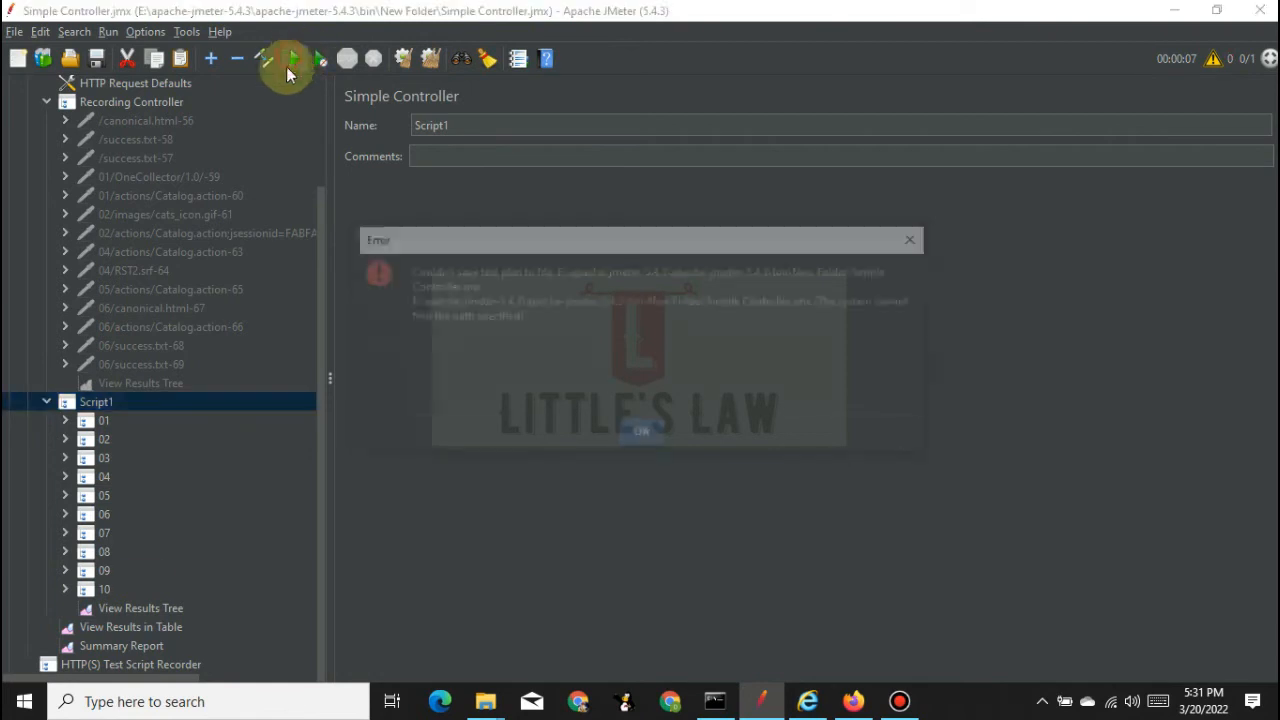
pyautogui.click(632, 434)
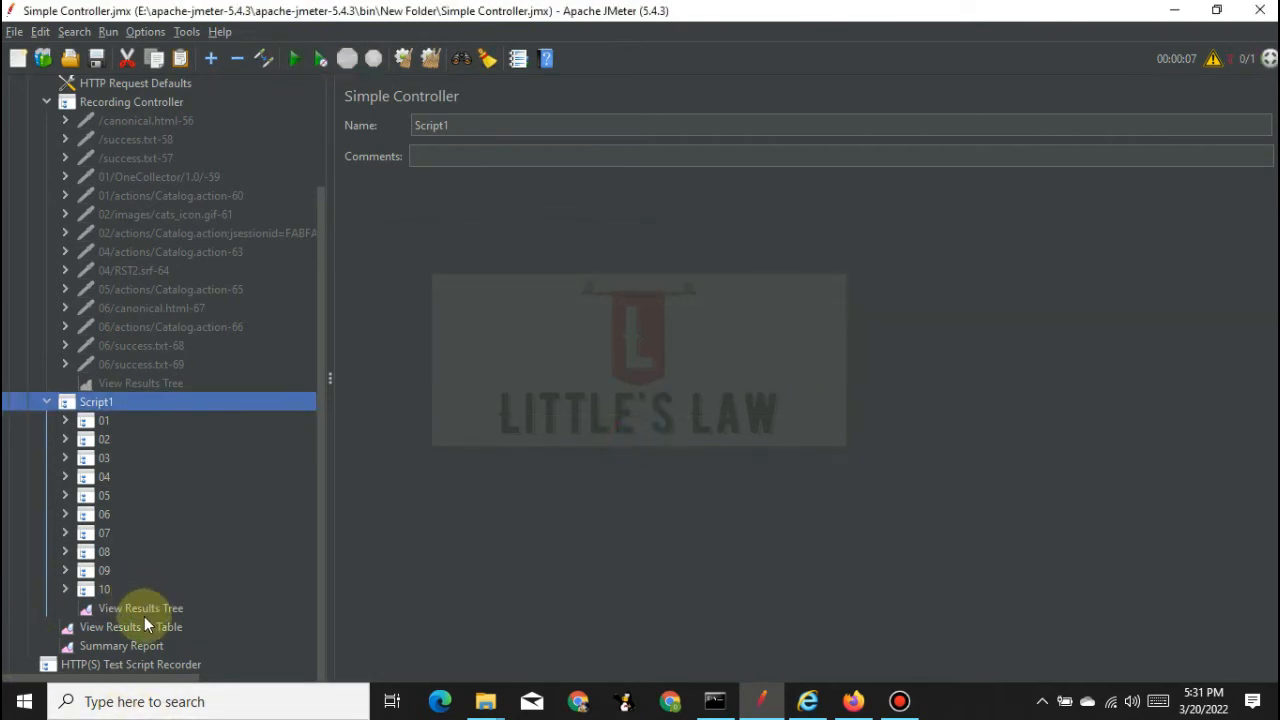
# - Review the new run's results for controller 10 in View Results Tree, View Results in Table and Summary Report
pyautogui.click(138, 608)
pyautogui.click(143, 627)
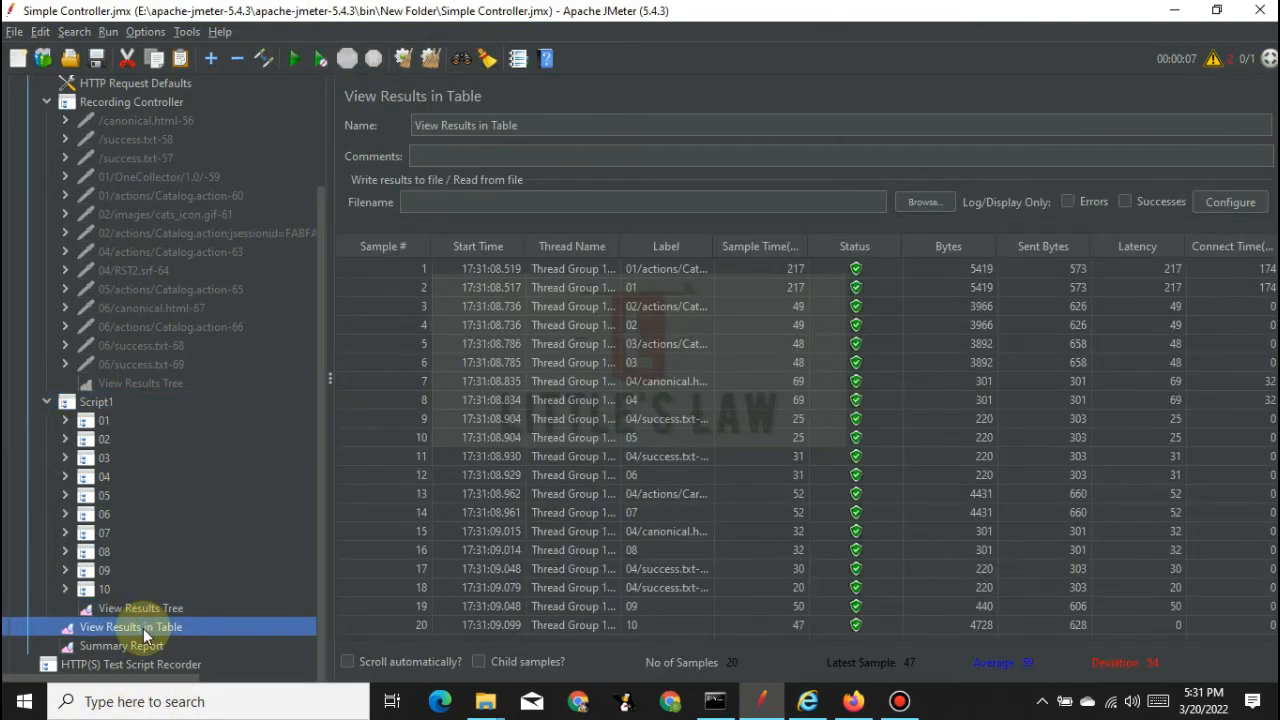
pyautogui.click(145, 647)
pyautogui.click(140, 608)
pyautogui.click(131, 627)
# - Enable Generate parent sample for Transaction Controllers 02 and 03, and open the View Results Tree under Script1
pyautogui.click(103, 420)
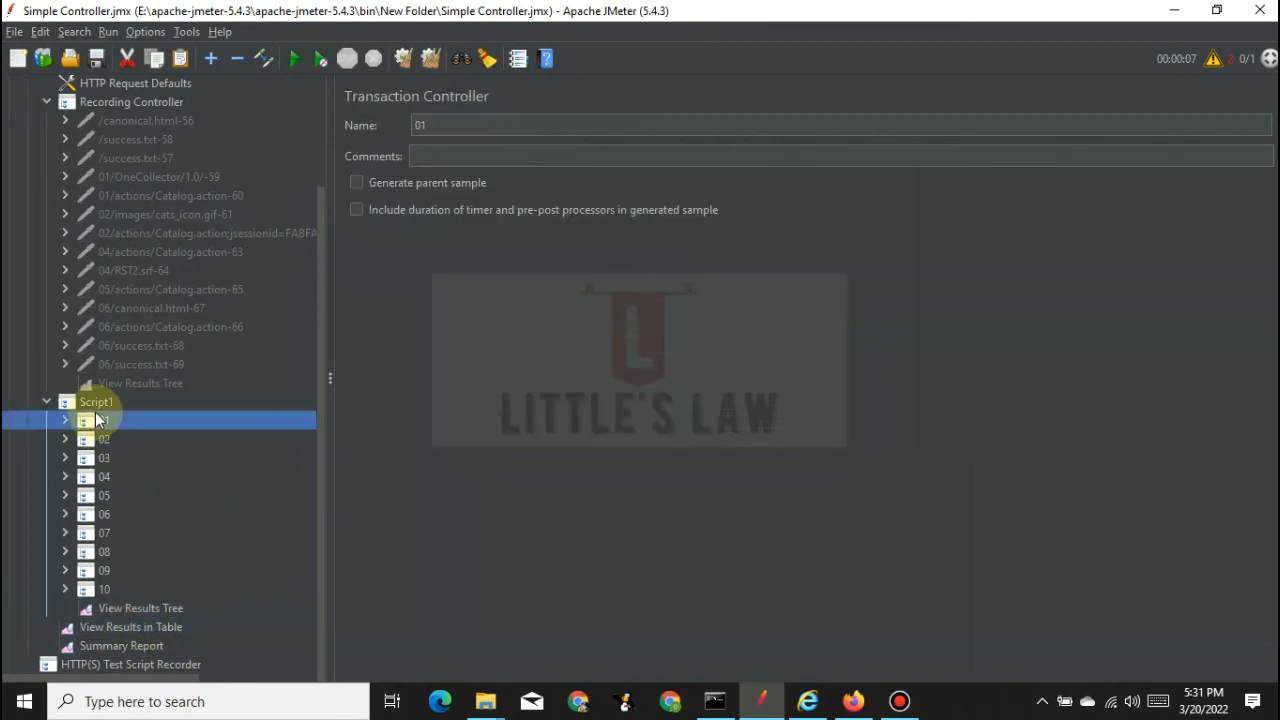
pyautogui.press('Down')
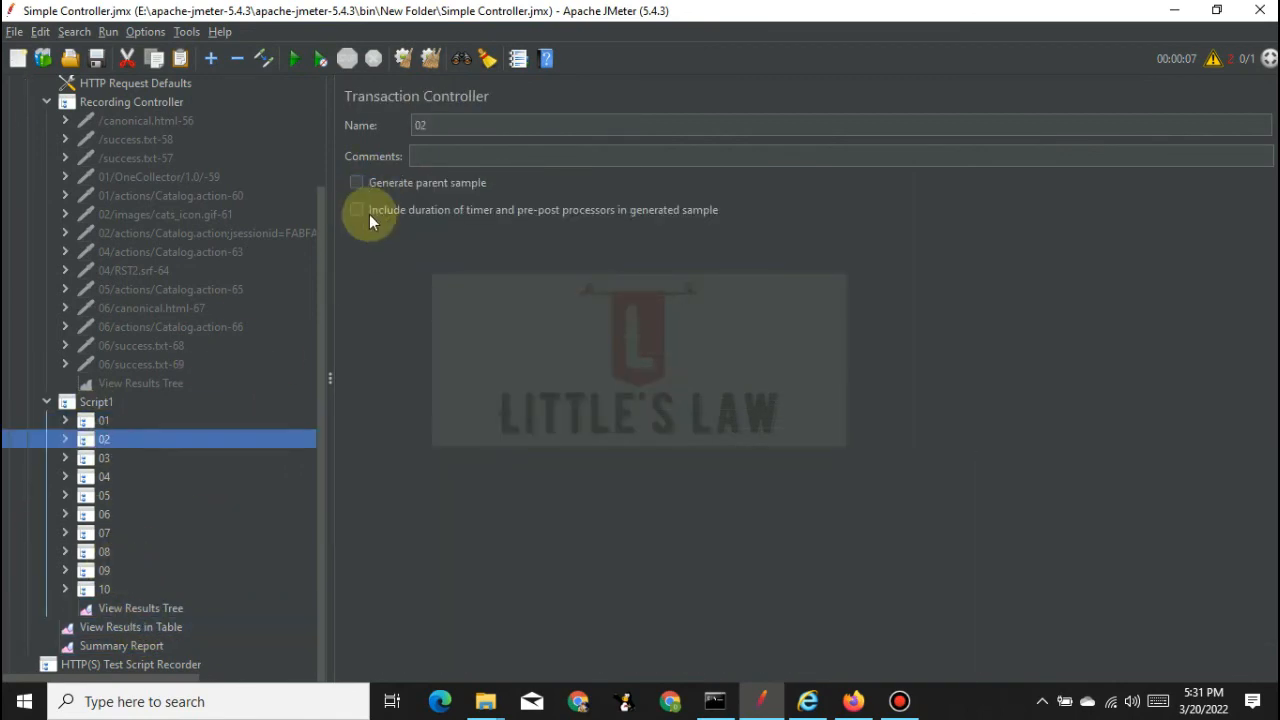
pyautogui.click(358, 184)
pyautogui.click(114, 457)
pyautogui.click(356, 183)
pyautogui.click(125, 607)
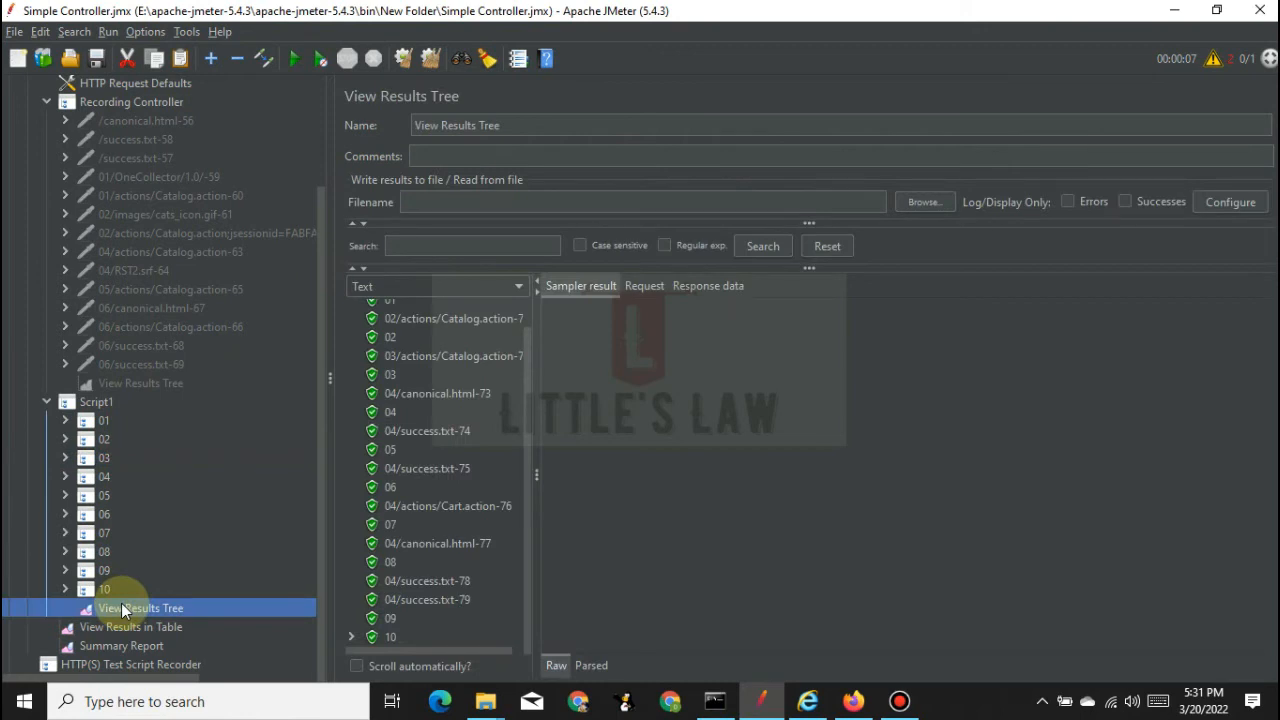
# - Enable Generate parent sample and the inclusion of timer and pre-post processor duration for Transaction Controllers 04, 05 and 06
pyautogui.click(104, 476)
pyautogui.click(358, 183)
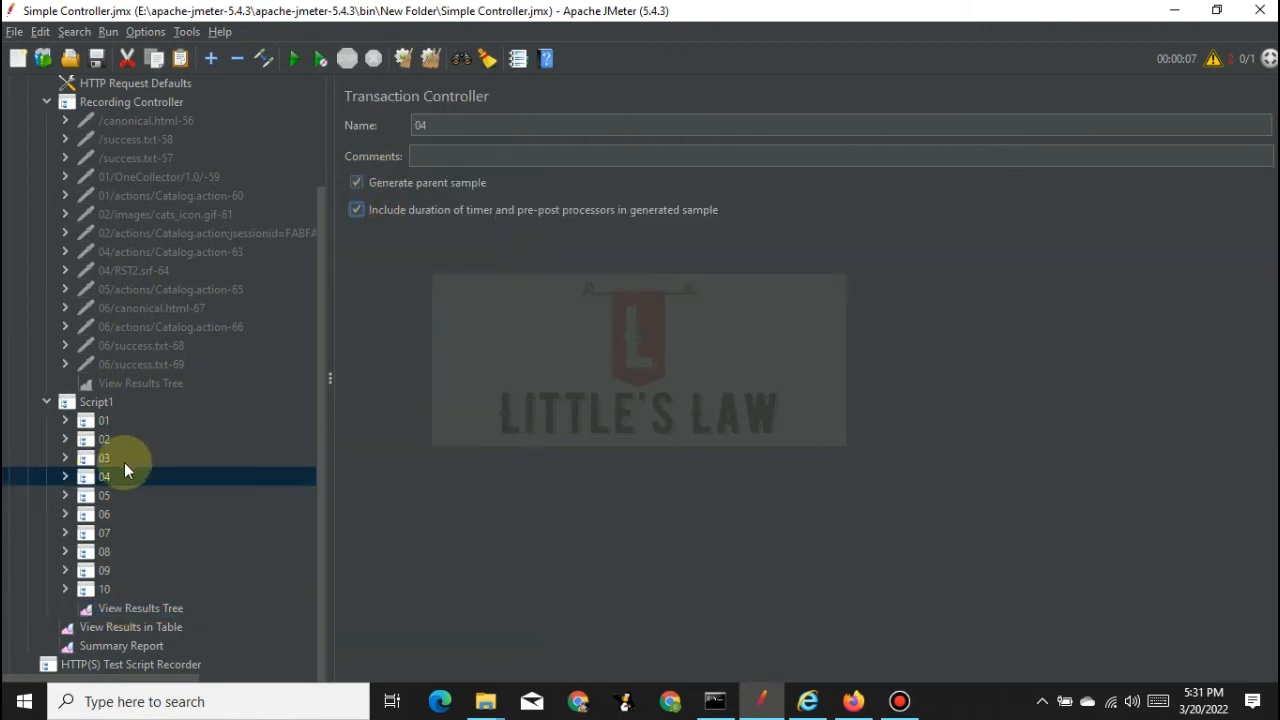
pyautogui.click(108, 499)
pyautogui.click(357, 183)
pyautogui.click(357, 210)
pyautogui.click(106, 515)
pyautogui.click(358, 183)
pyautogui.click(357, 210)
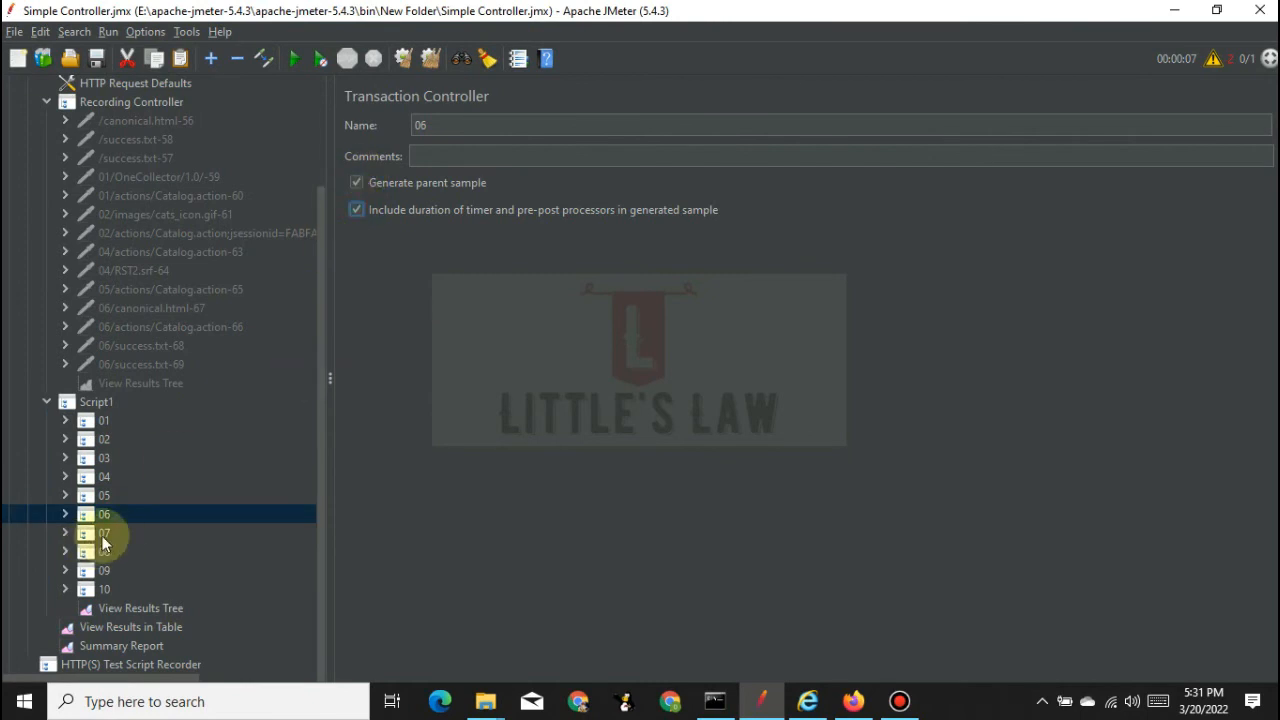
# - Enable Generate parent sample and the inclusion of timer and pre-post processor duration for Transaction Controllers 07, 08 and 09
pyautogui.click(104, 535)
pyautogui.click(357, 183)
pyautogui.click(356, 210)
pyautogui.click(110, 552)
pyautogui.click(357, 183)
pyautogui.click(356, 209)
pyautogui.click(123, 574)
pyautogui.click(356, 183)
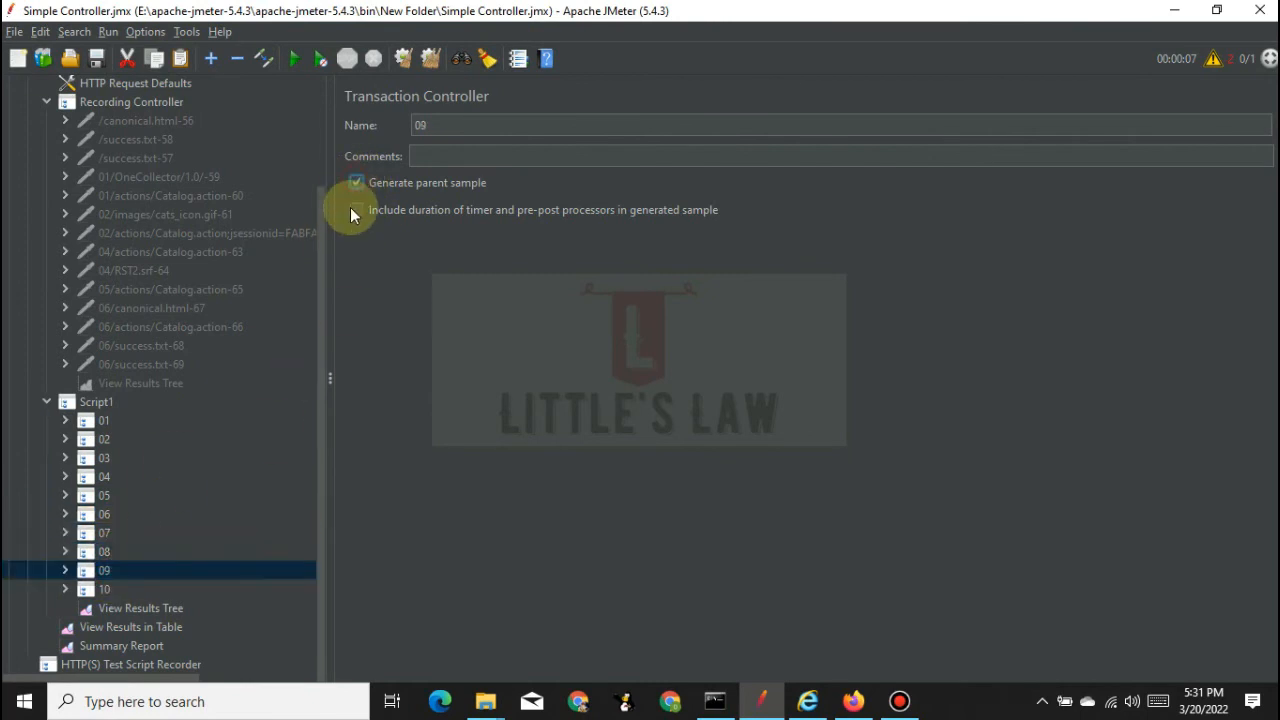
pyautogui.click(354, 209)
# - Examine the sampler result of parent sample 10 in Script1's View Results Tree
pyautogui.click(126, 584)
pyautogui.click(135, 608)
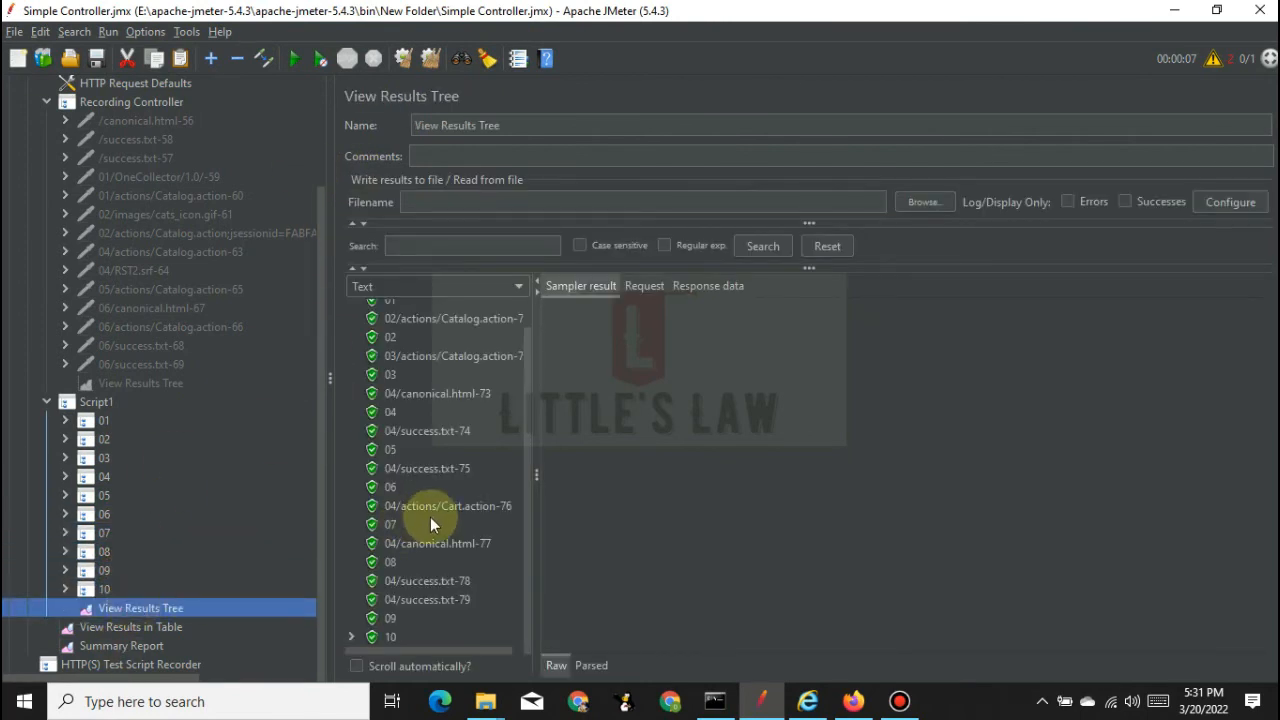
pyautogui.click(388, 636)
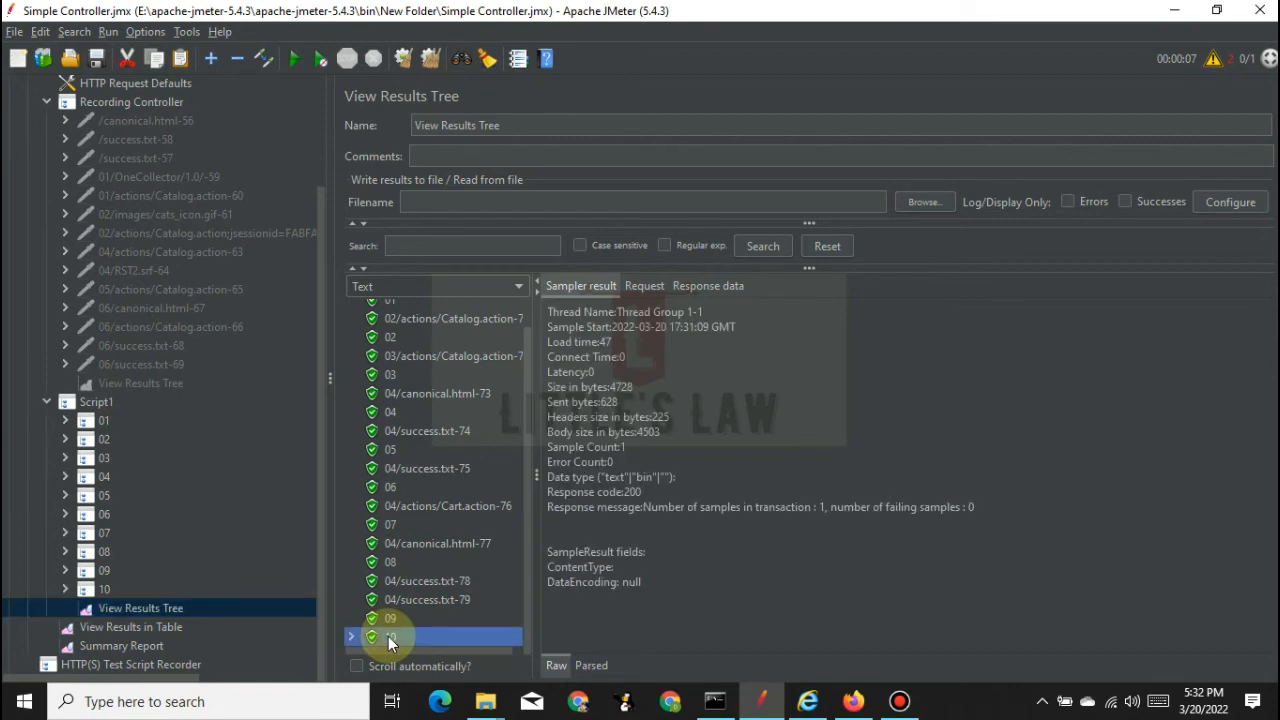
# - Check the parent sample and duration options of Transaction Controllers 01 through 10 under Script1
pyautogui.click(104, 415)
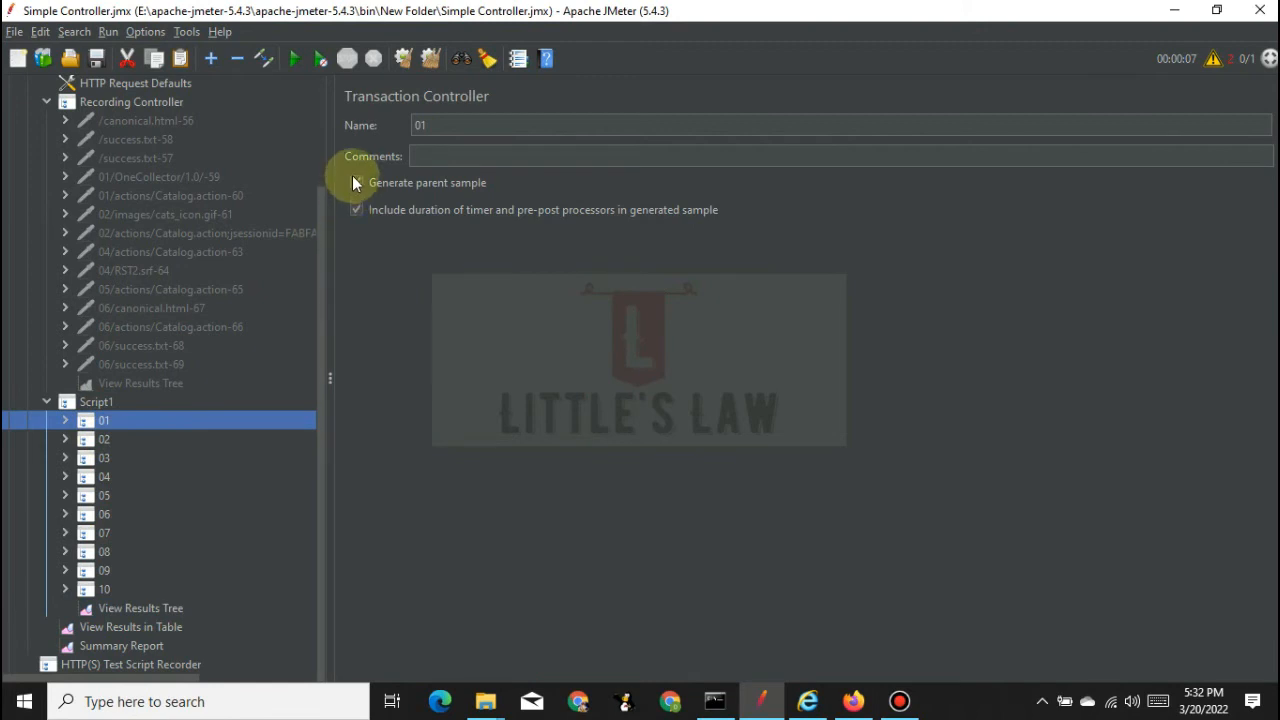
pyautogui.click(104, 441)
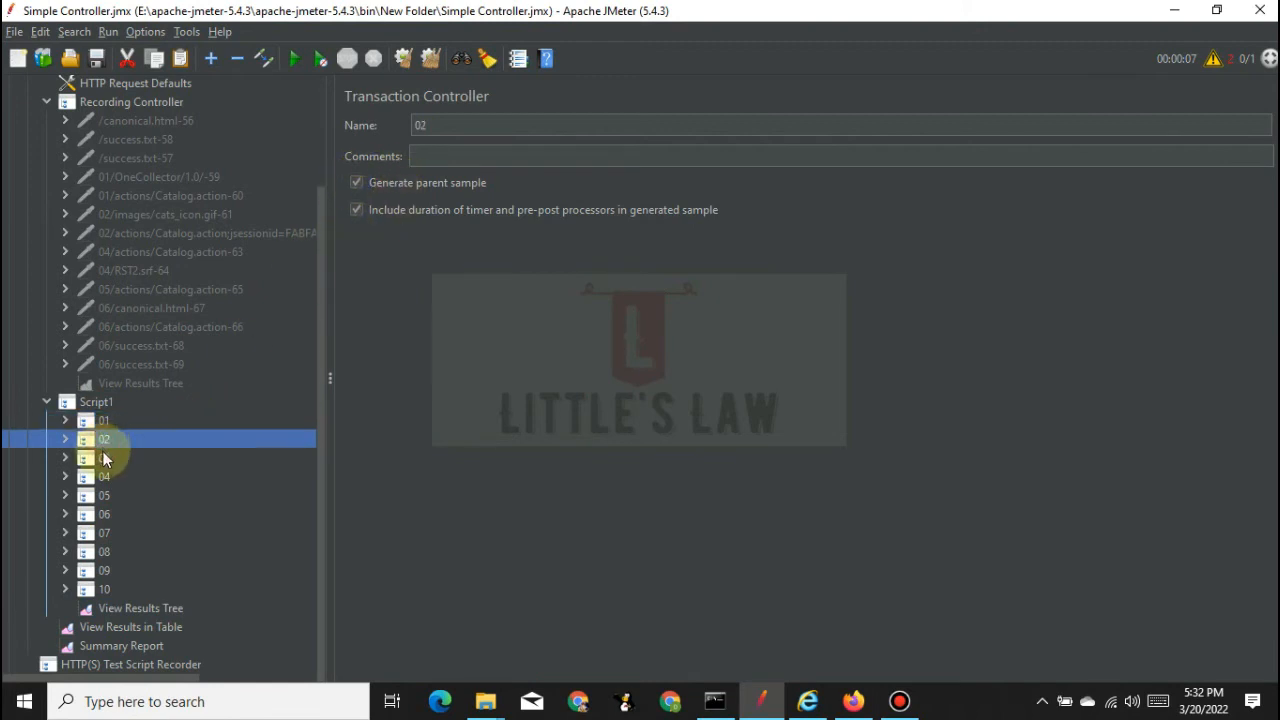
pyautogui.click(115, 461)
pyautogui.click(115, 475)
pyautogui.click(104, 494)
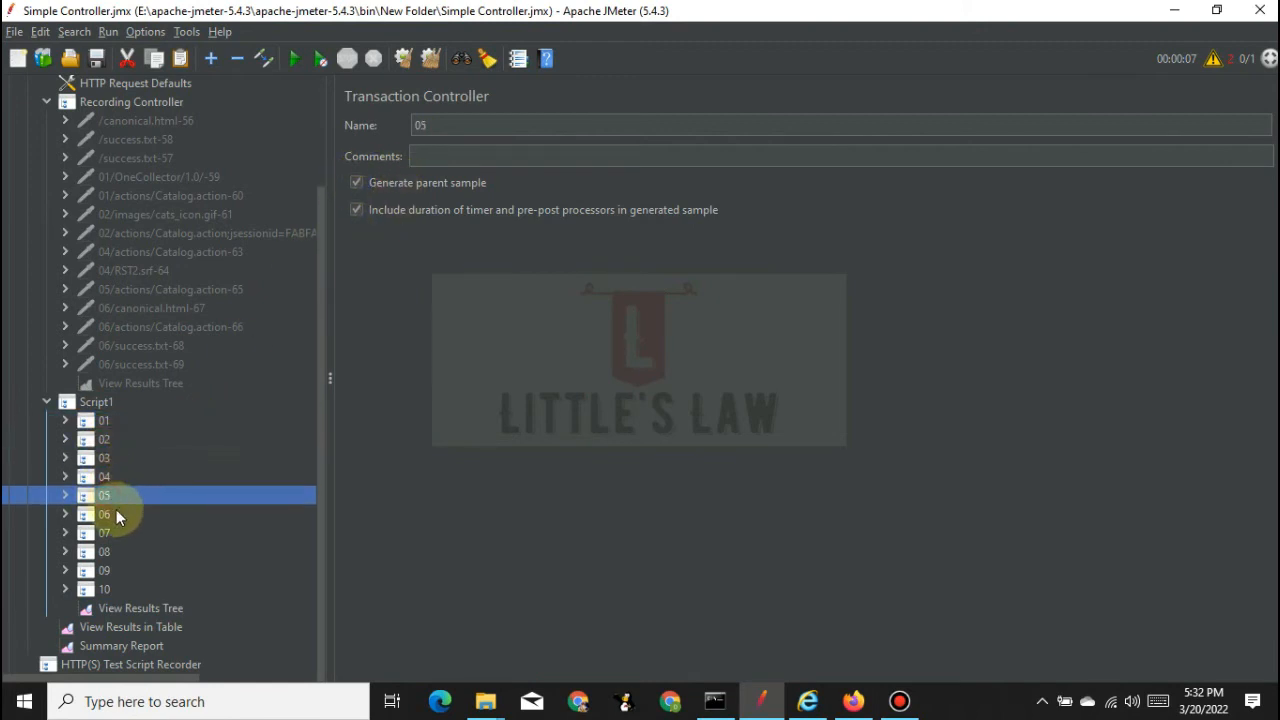
pyautogui.click(112, 512)
pyautogui.click(107, 533)
pyautogui.click(106, 551)
pyautogui.click(108, 570)
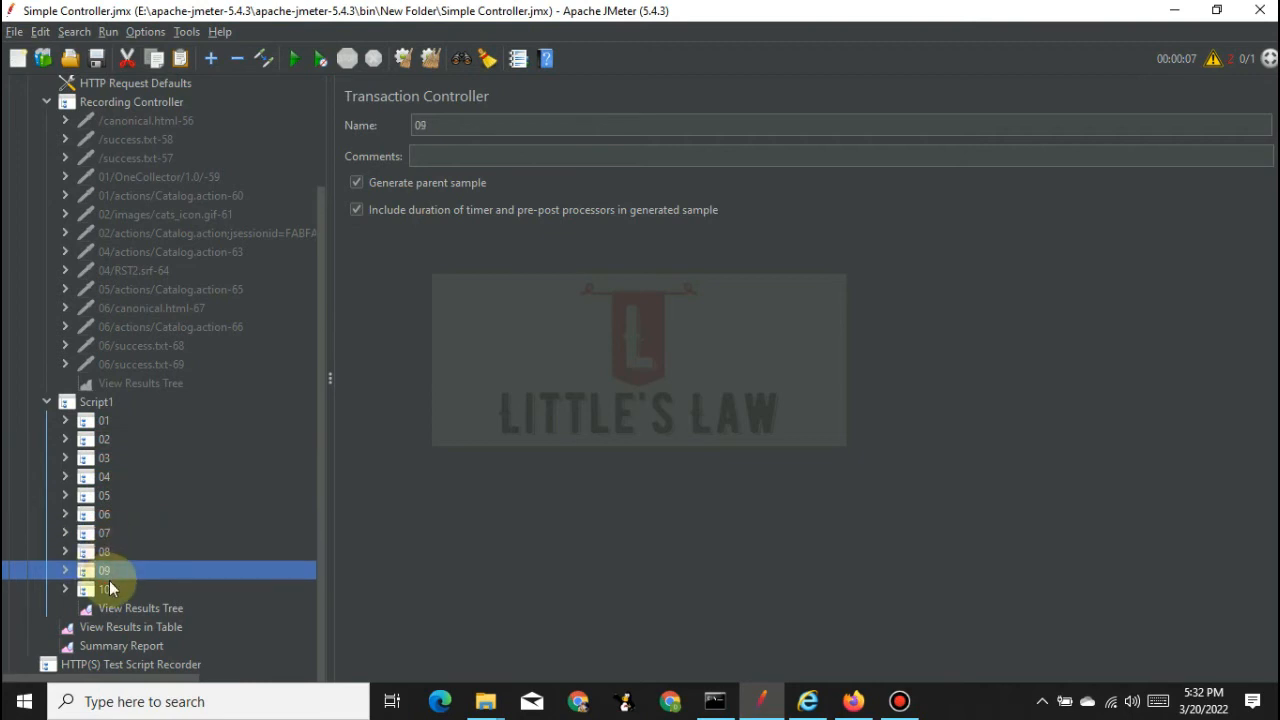
pyautogui.click(112, 589)
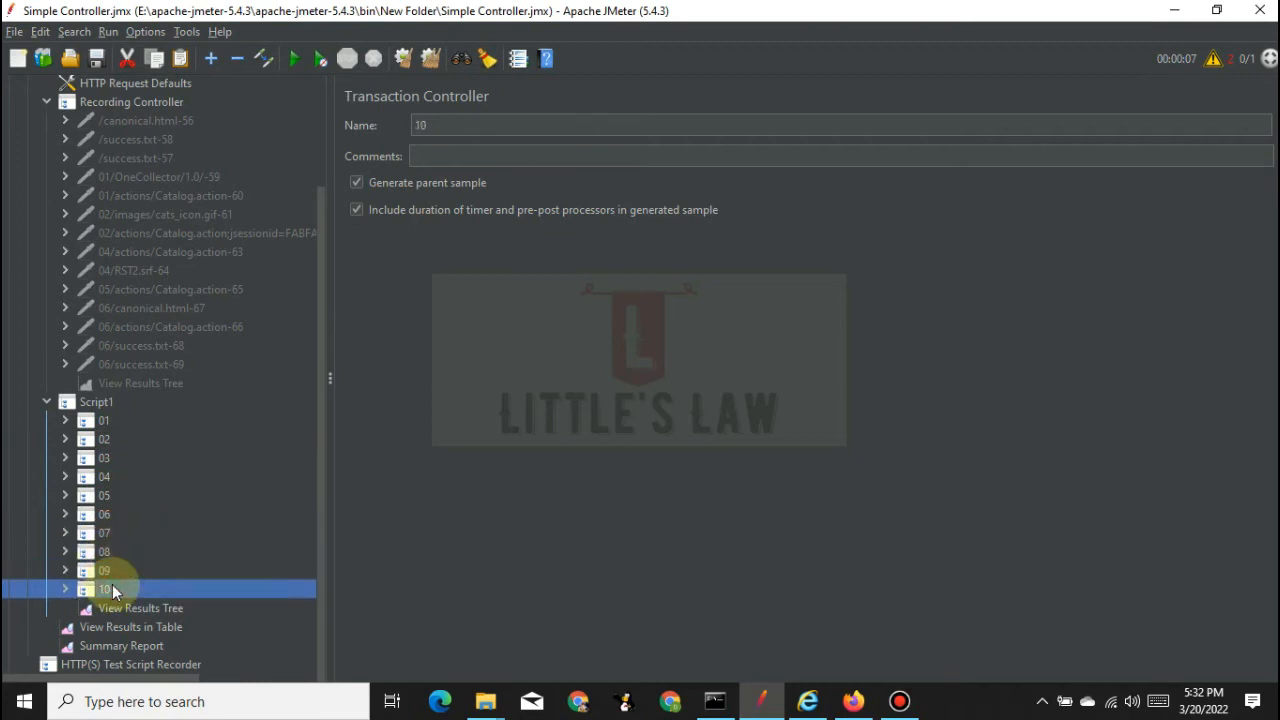
# - Clear the previous listener results and run the test plan again with Script1's View Results Tree open
pyautogui.click(97, 402)
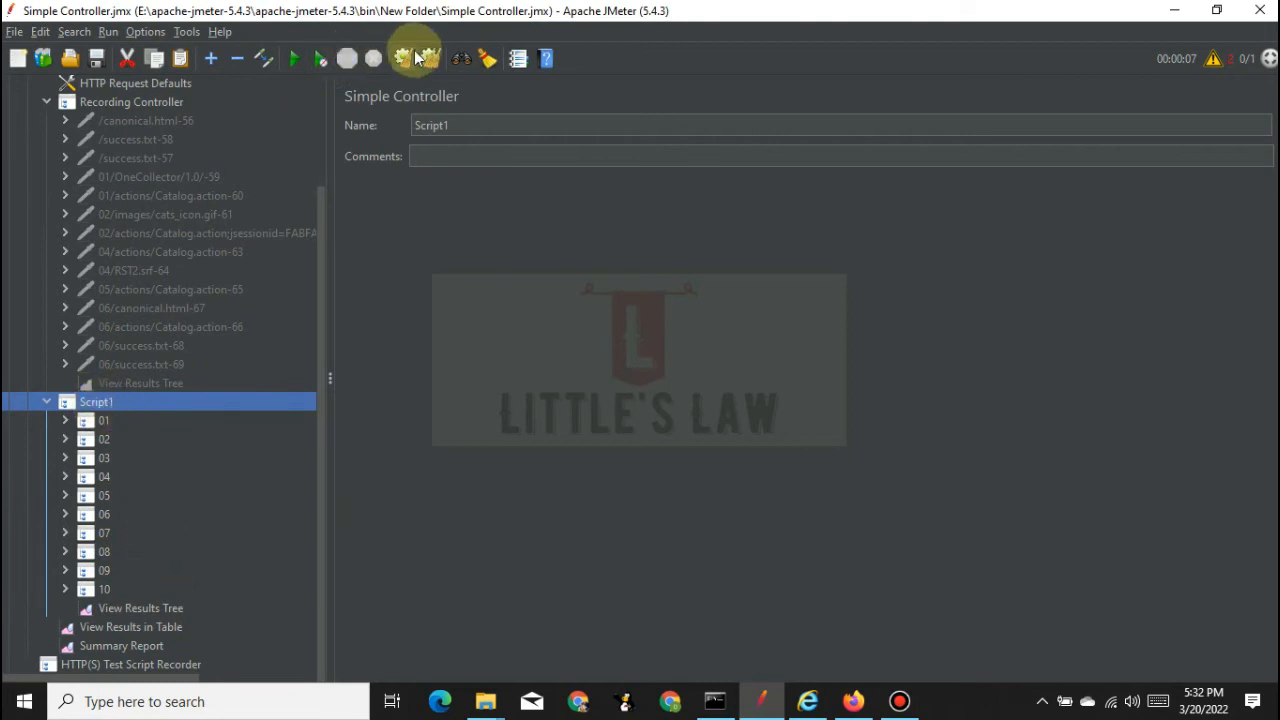
pyautogui.click(140, 608)
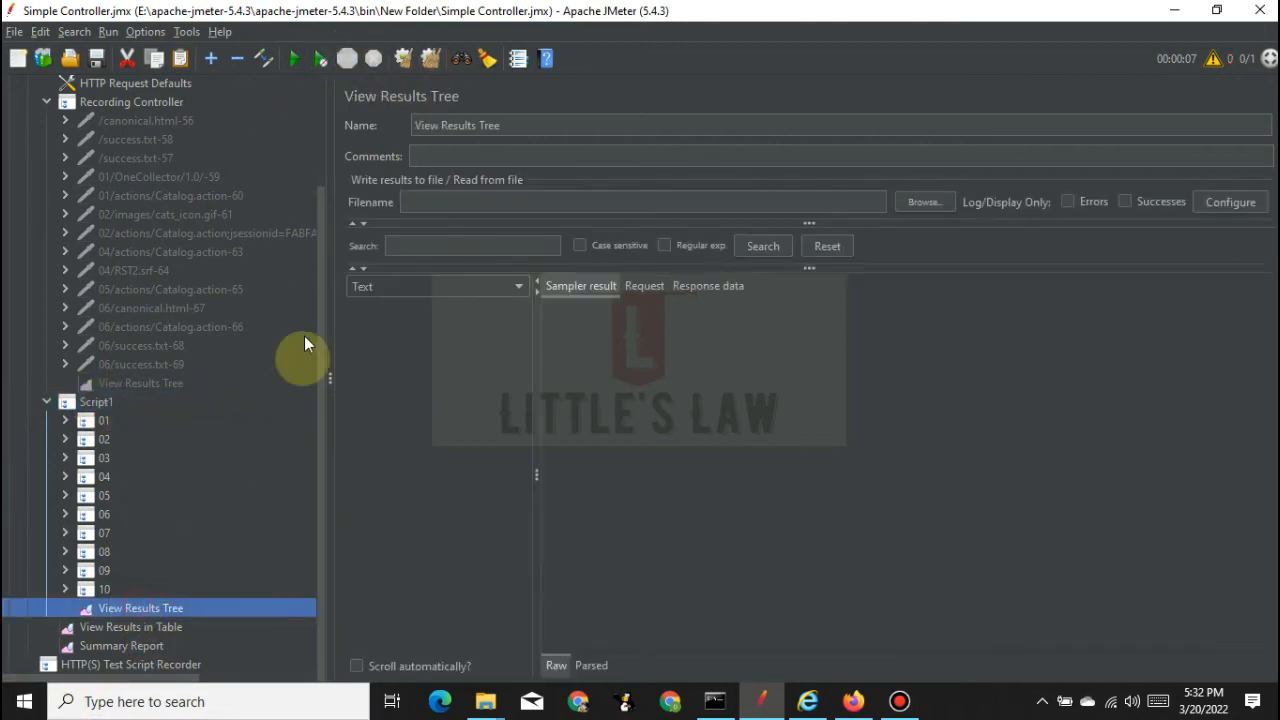
pyautogui.click(291, 62)
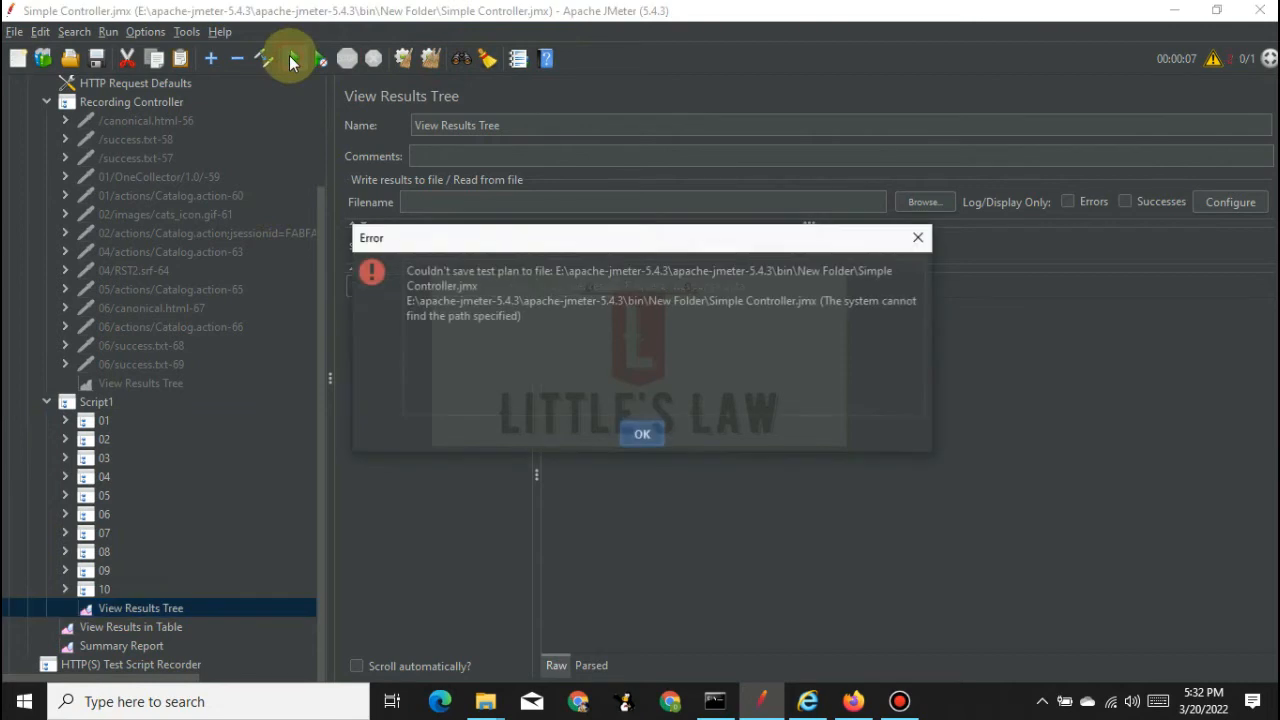
pyautogui.click(644, 434)
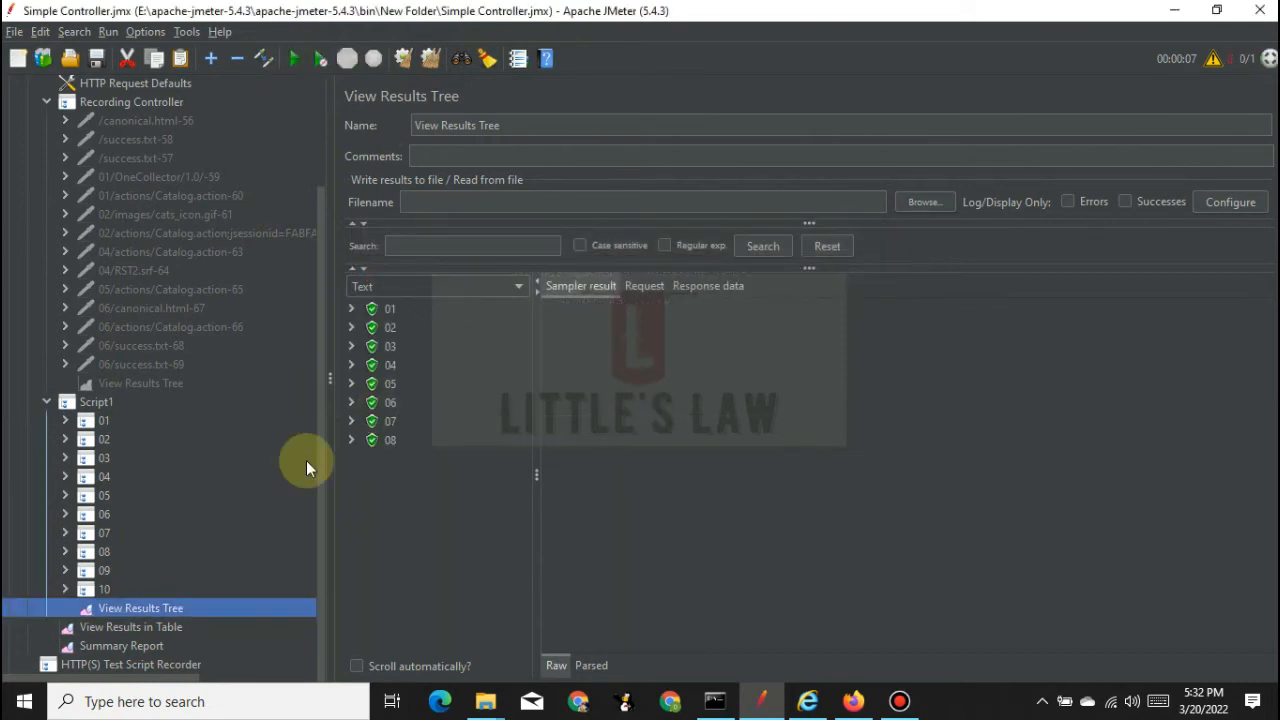
# - Examine sample 01 in View Results Tree and samples 01 to 04 in View Results in Table
pyautogui.click(398, 322)
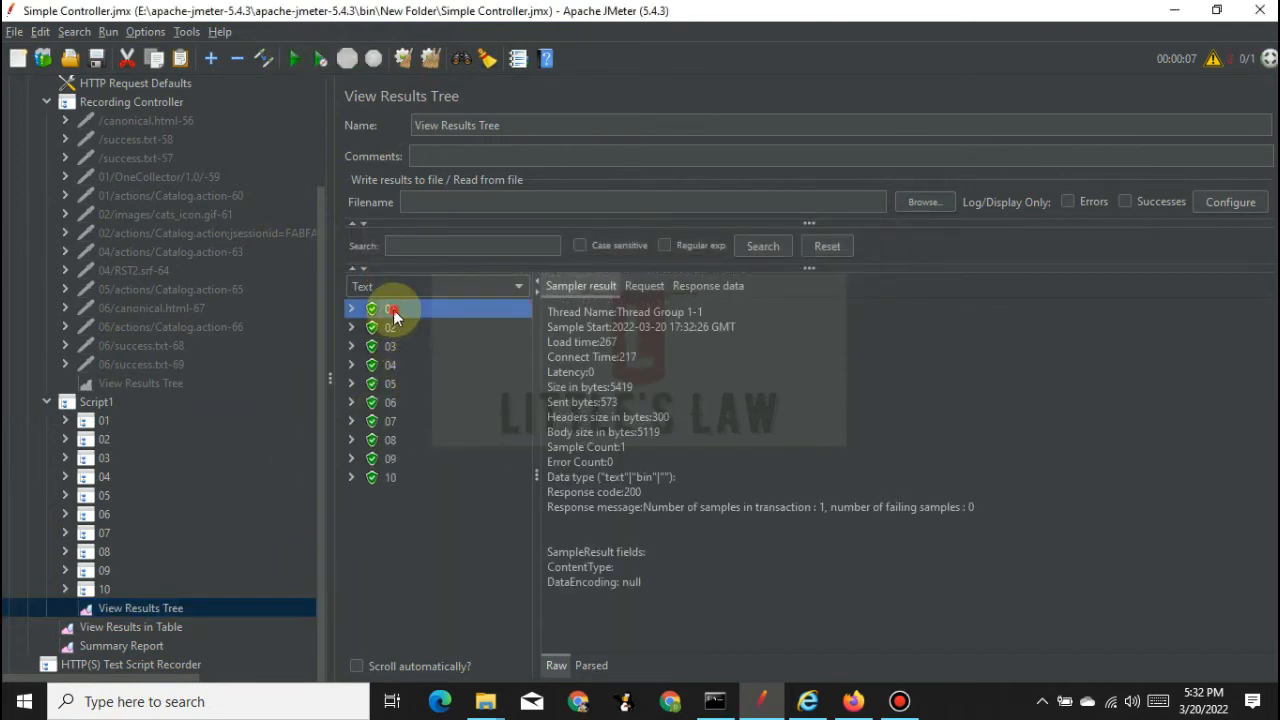
pyautogui.click(129, 627)
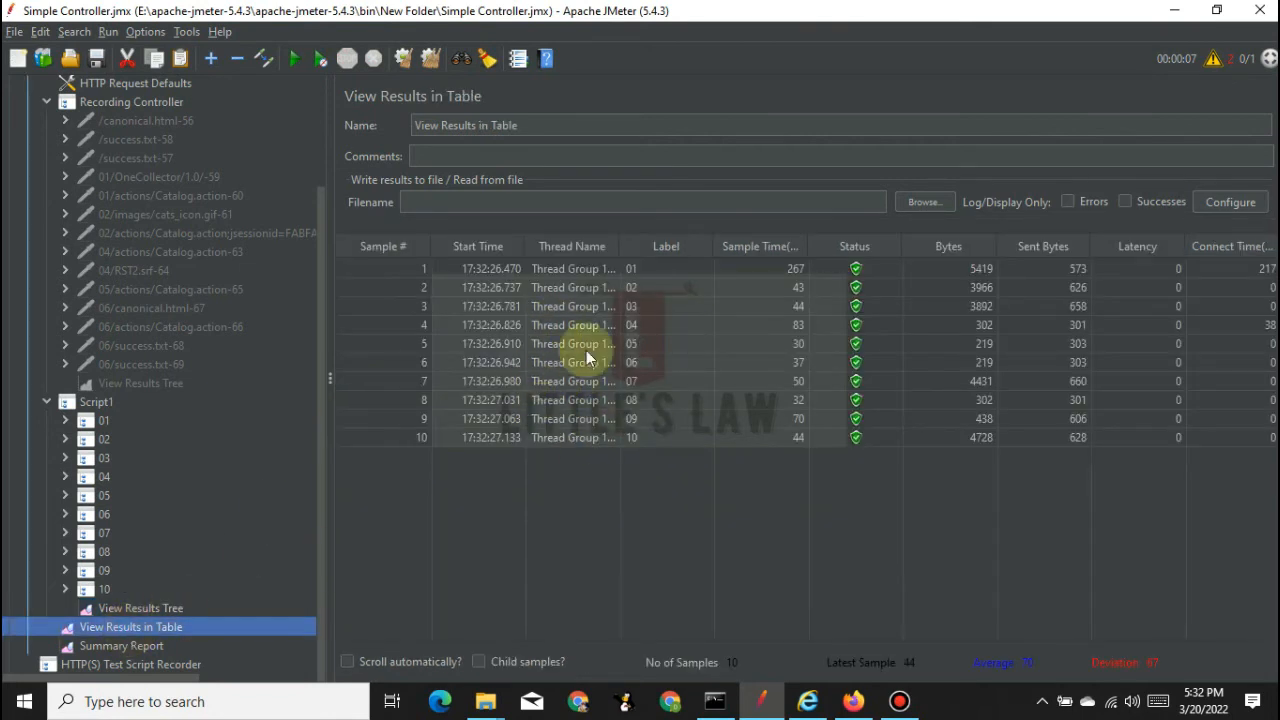
pyautogui.click(660, 278)
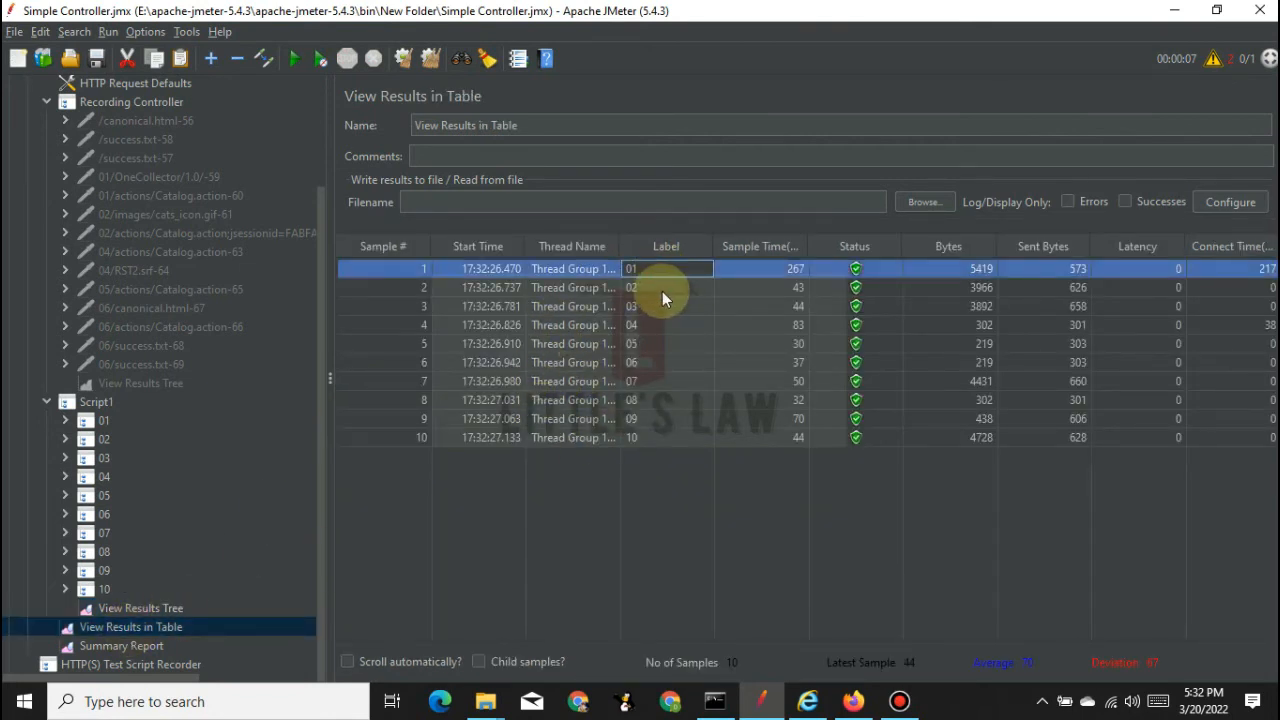
pyautogui.click(662, 291)
pyautogui.click(664, 304)
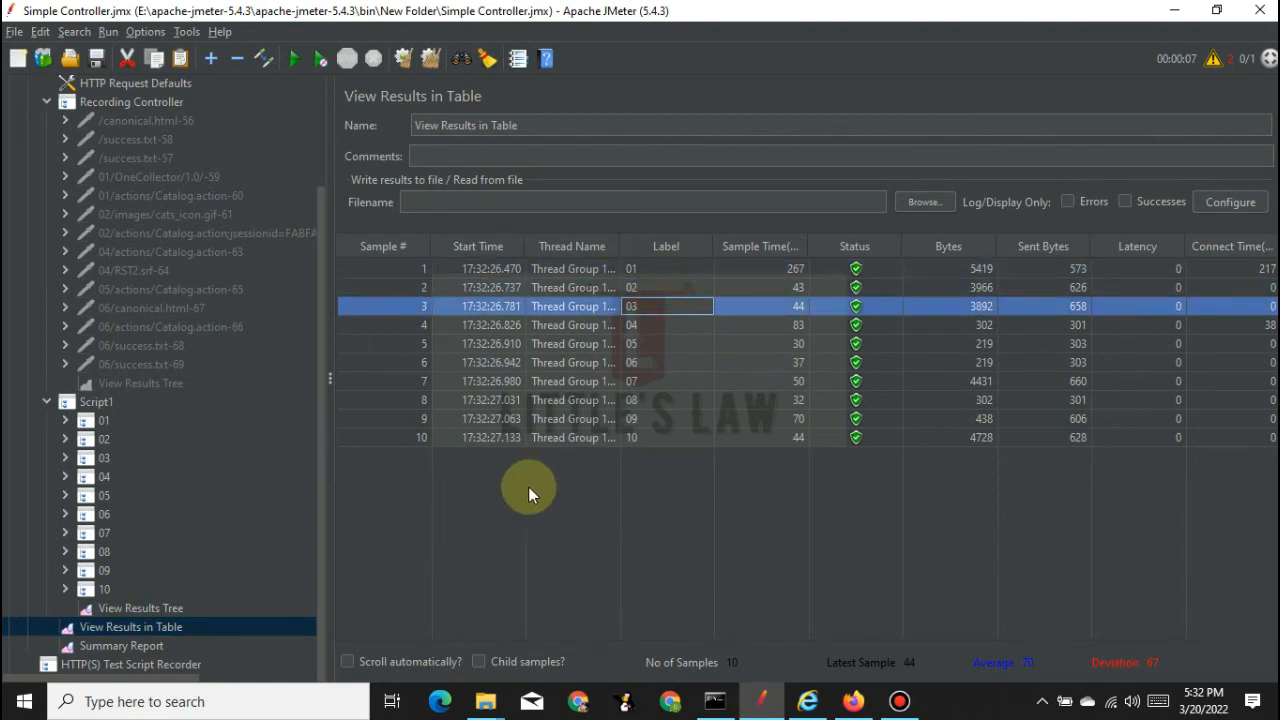
pyautogui.click(657, 326)
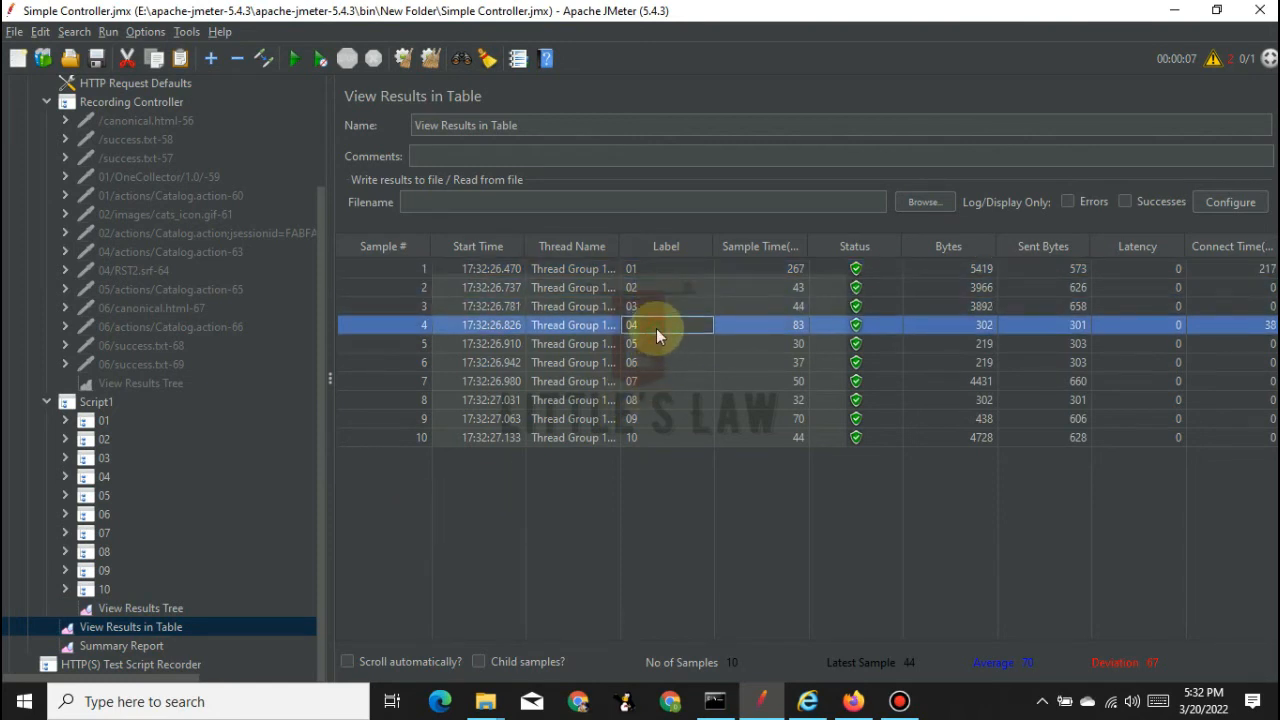
# - Examine the controller rows in Summary Report and compare them with the options of controllers 01 and 02
pyautogui.click(143, 648)
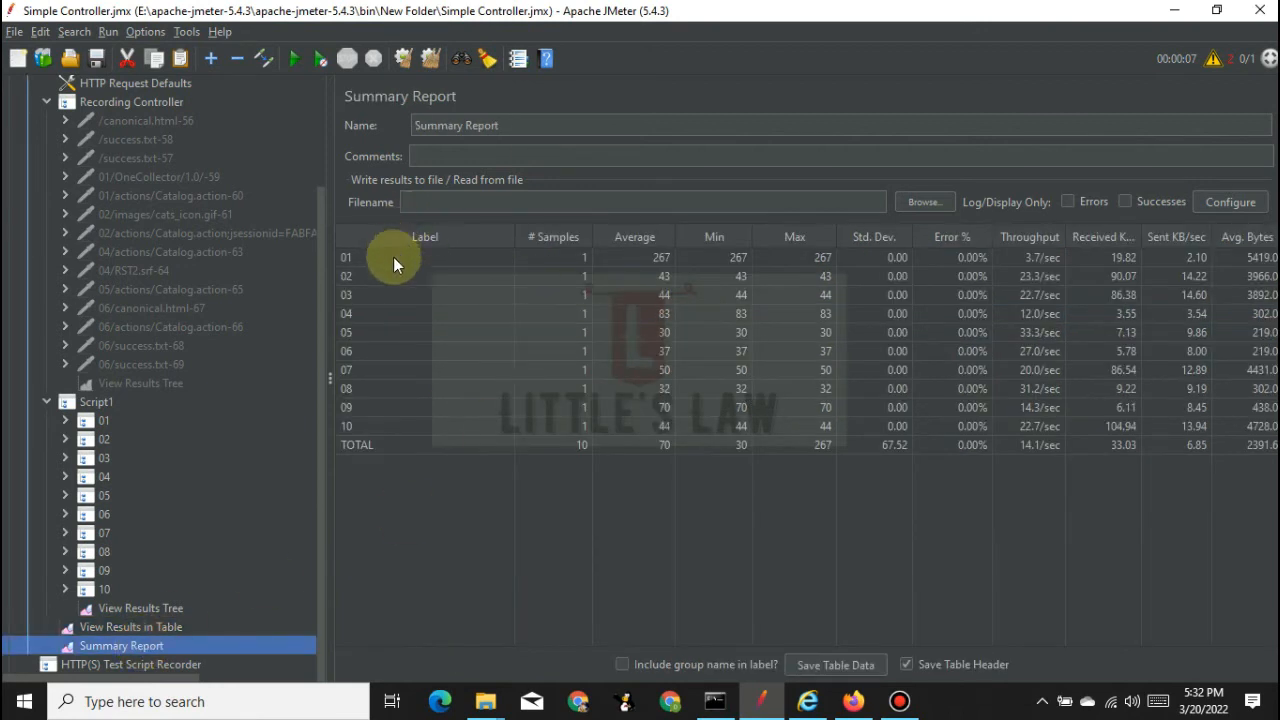
pyautogui.click(628, 258)
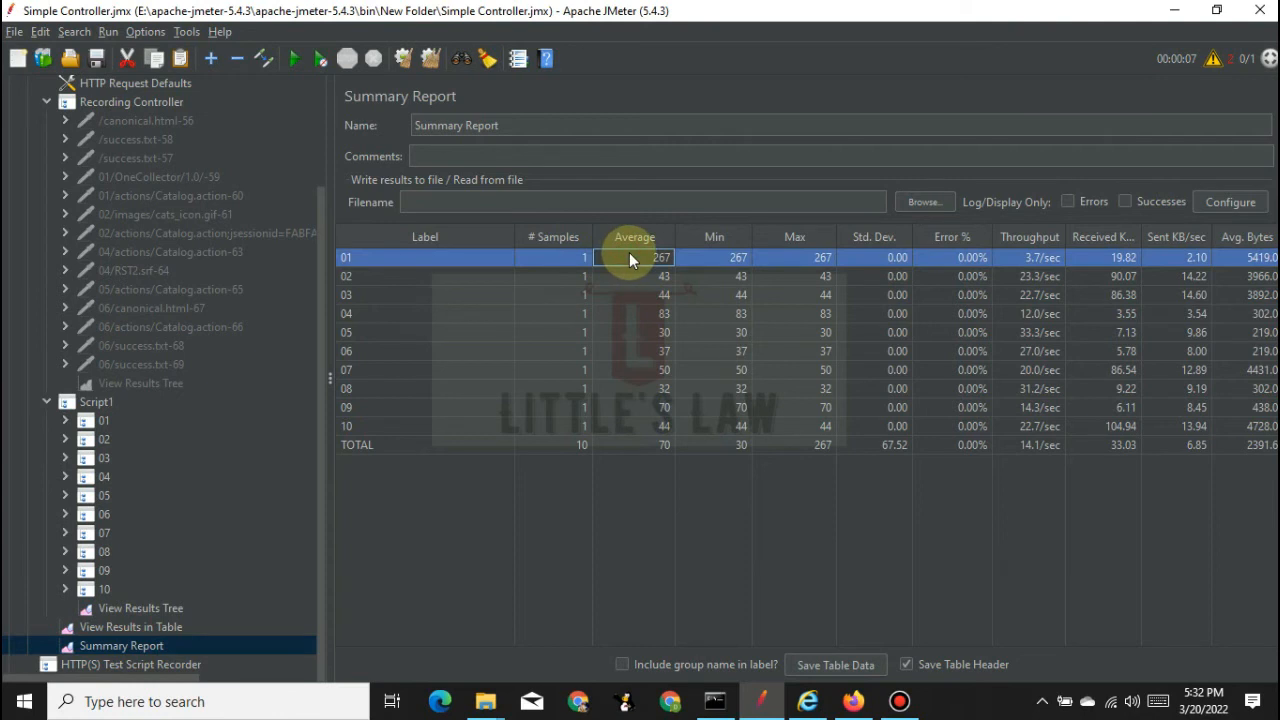
pyautogui.click(104, 421)
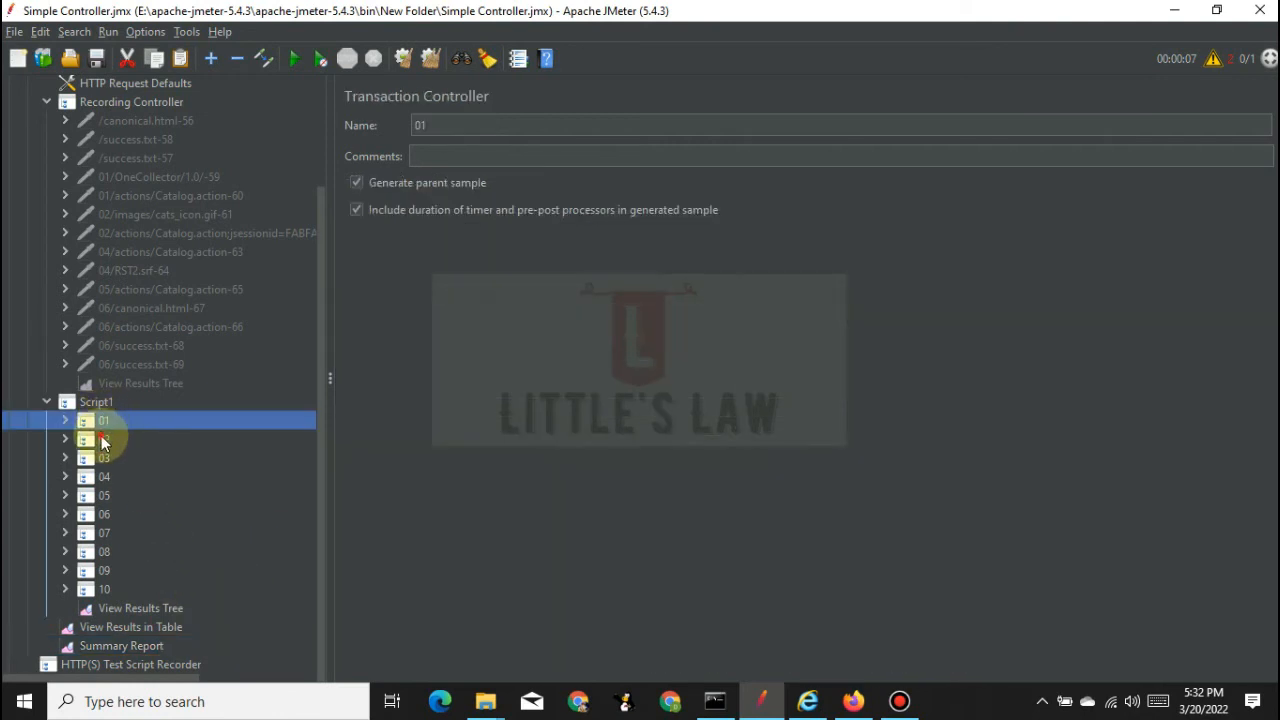
pyautogui.click(104, 440)
pyautogui.click(133, 645)
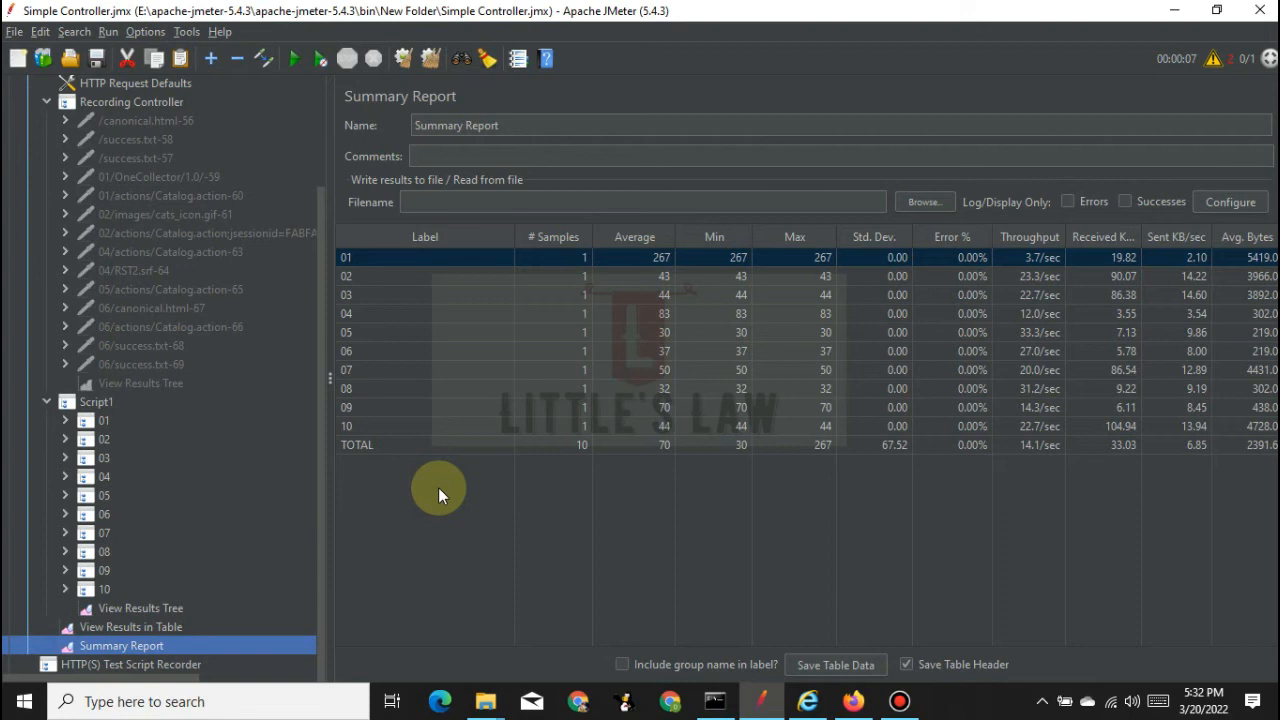
# - Inspect the HTTP requests inside controllers 01, 06 and 07, including the Cart.action request, and the options of controller 07
pyautogui.click(107, 421)
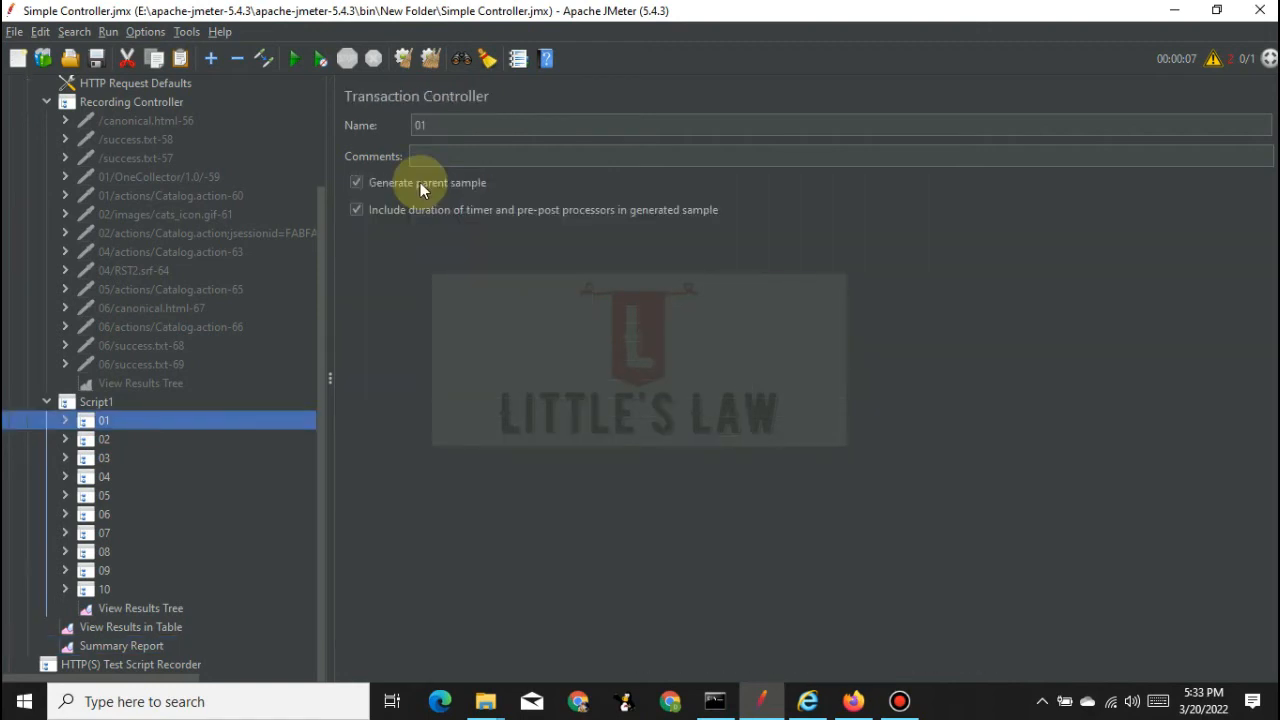
pyautogui.click(65, 421)
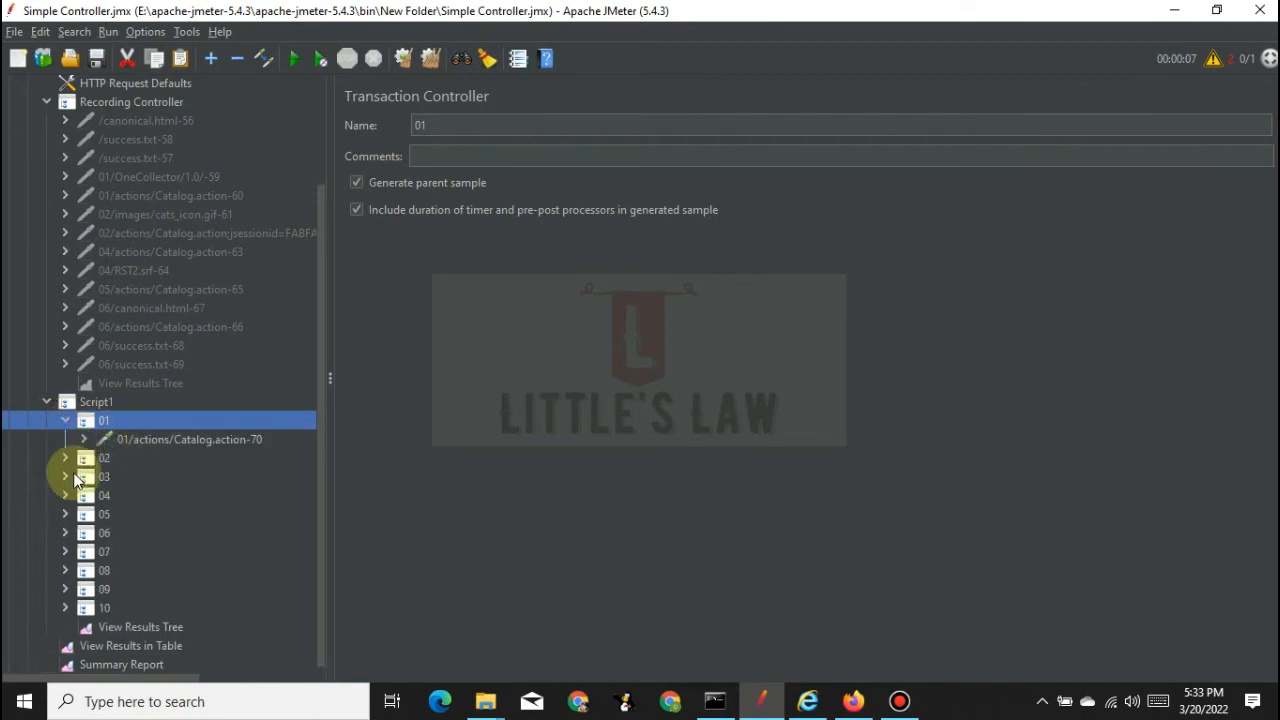
pyautogui.click(63, 531)
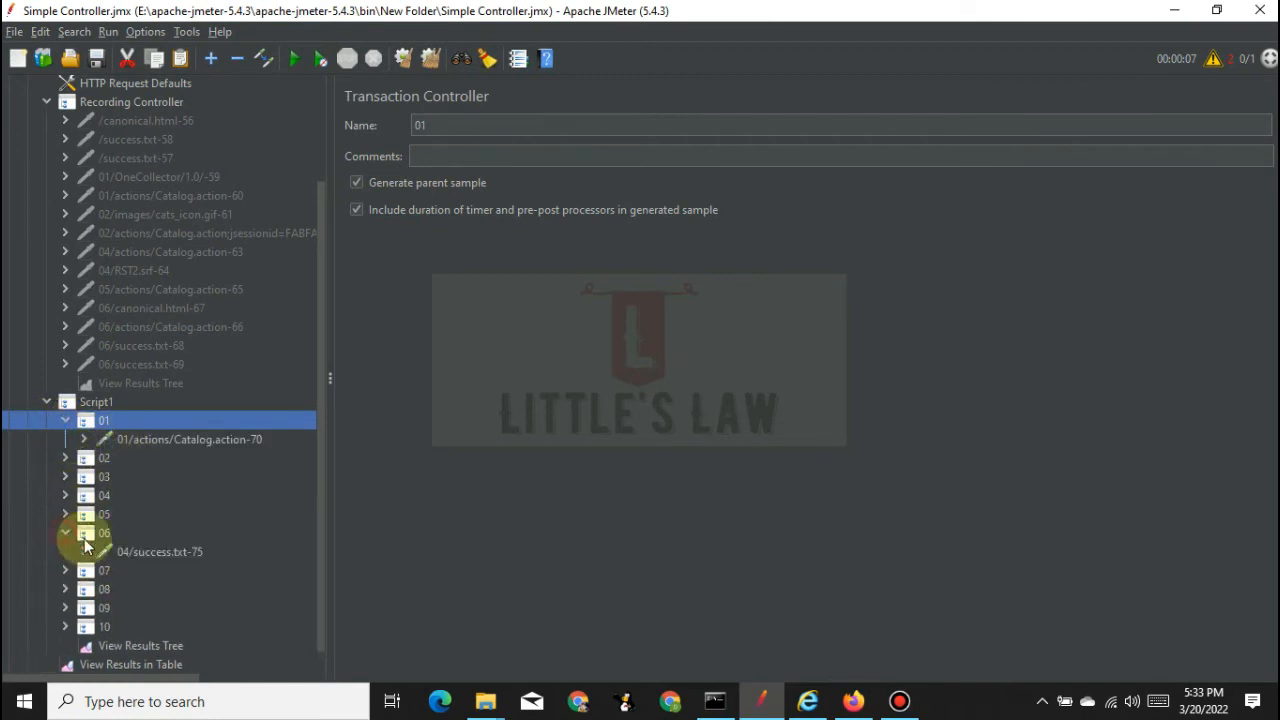
pyautogui.click(66, 570)
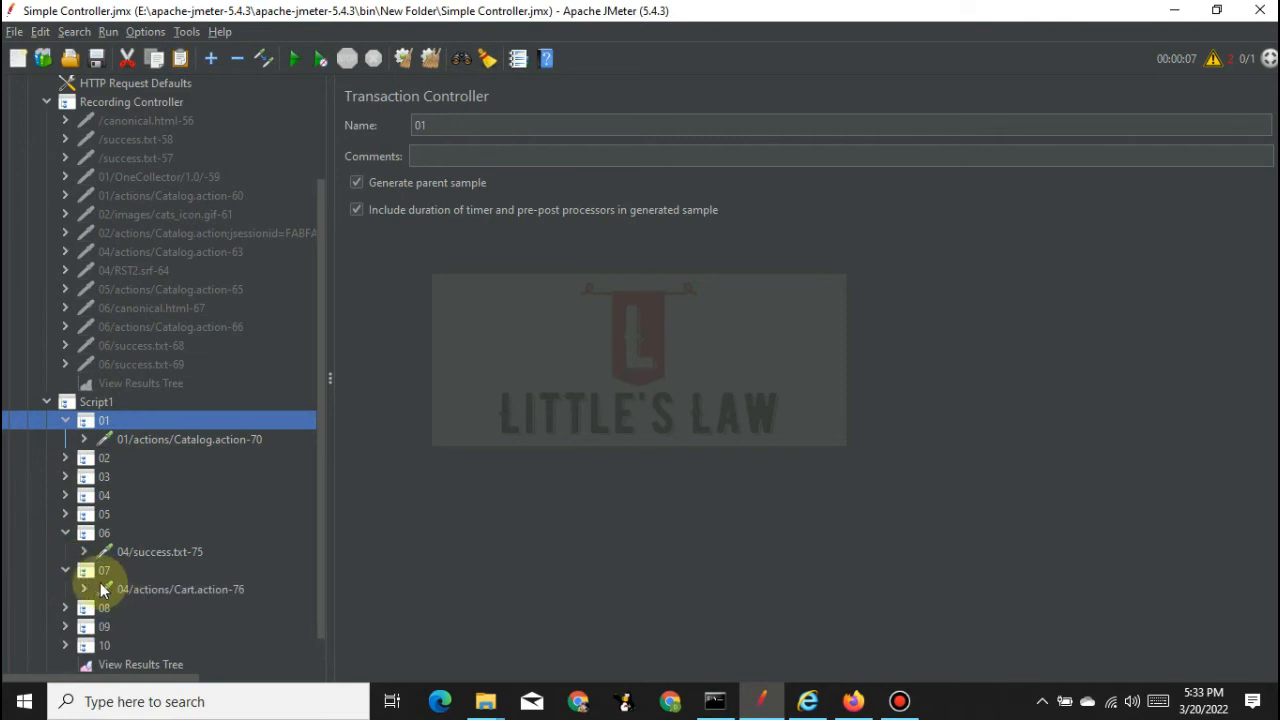
pyautogui.click(97, 571)
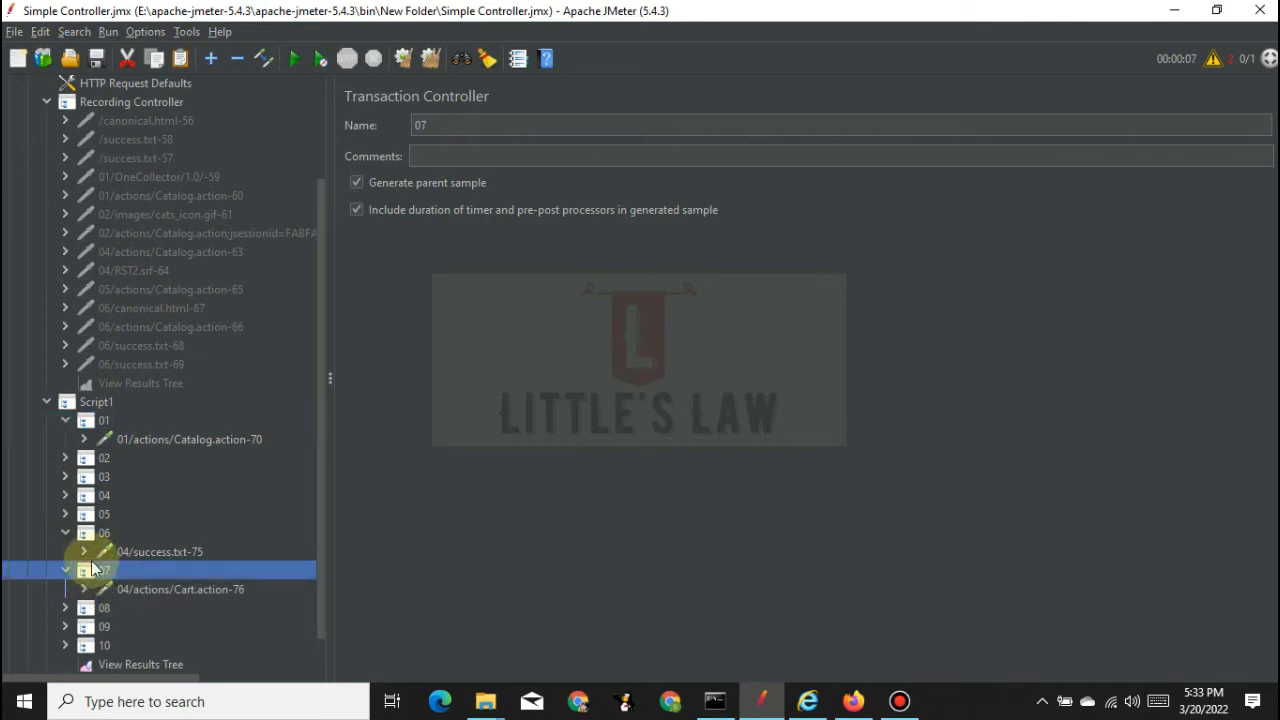
pyautogui.scroll(-1, 132, 573)
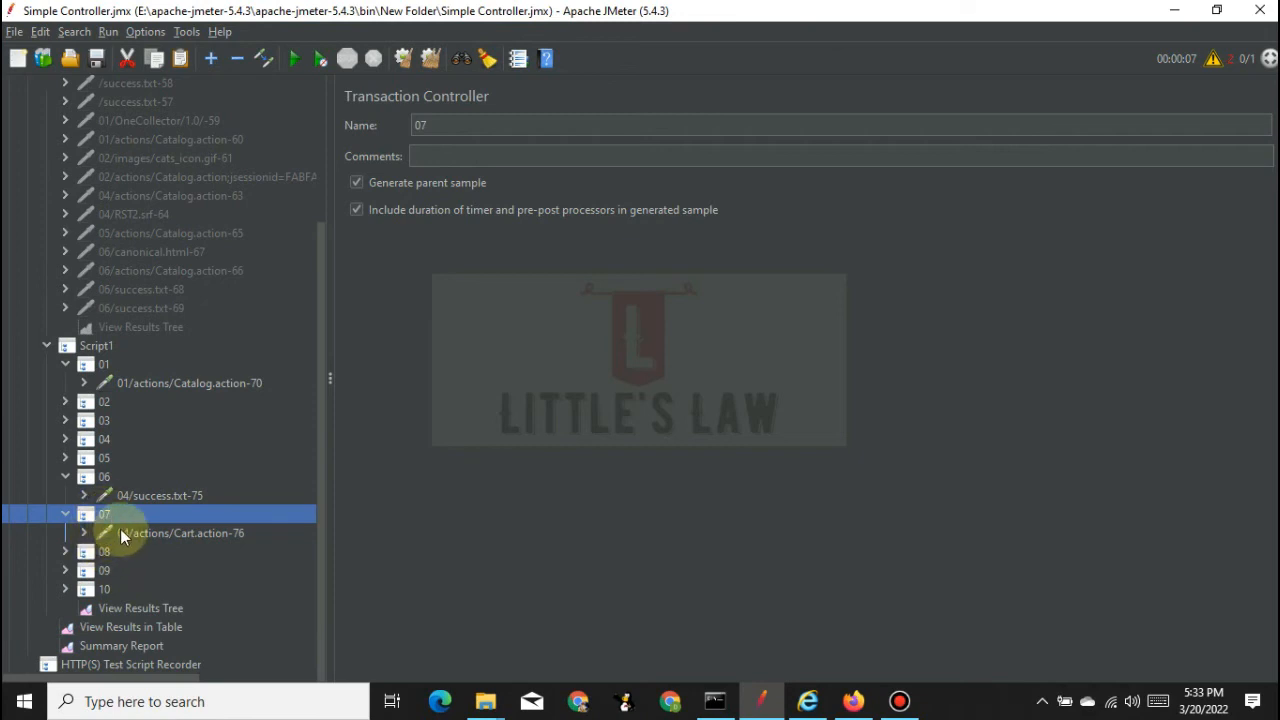
pyautogui.click(121, 537)
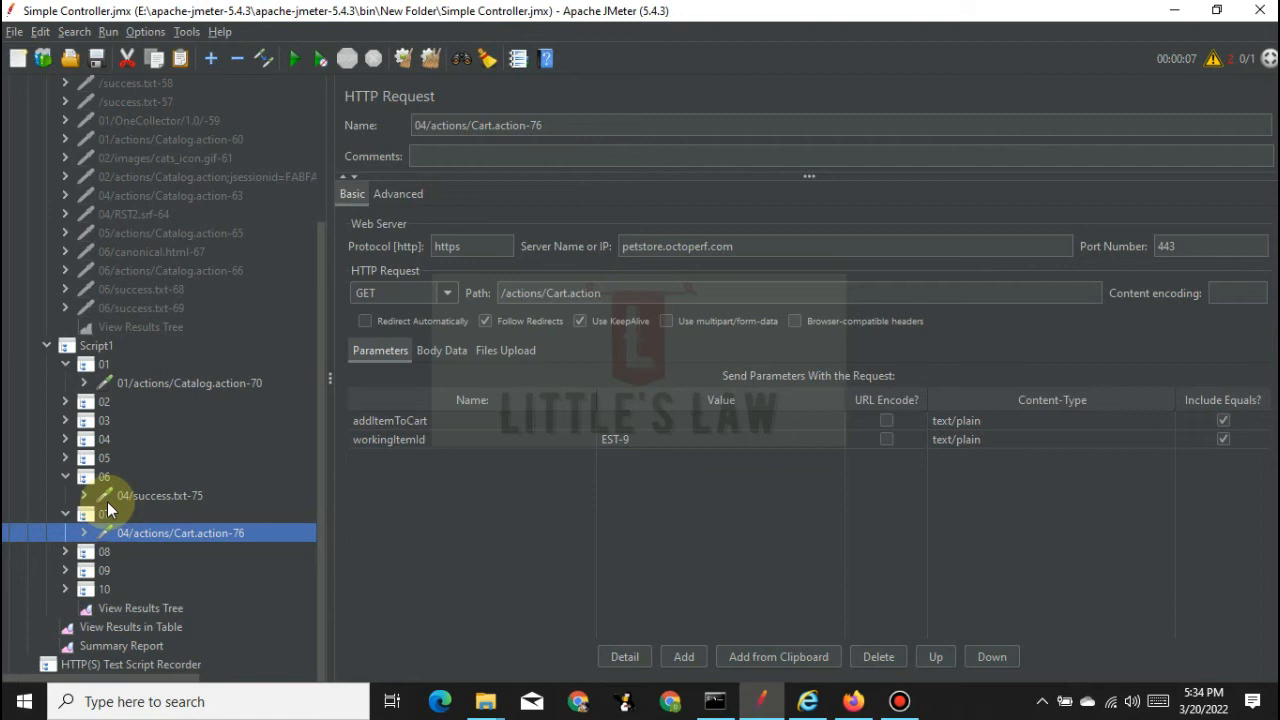
pyautogui.click(146, 511)
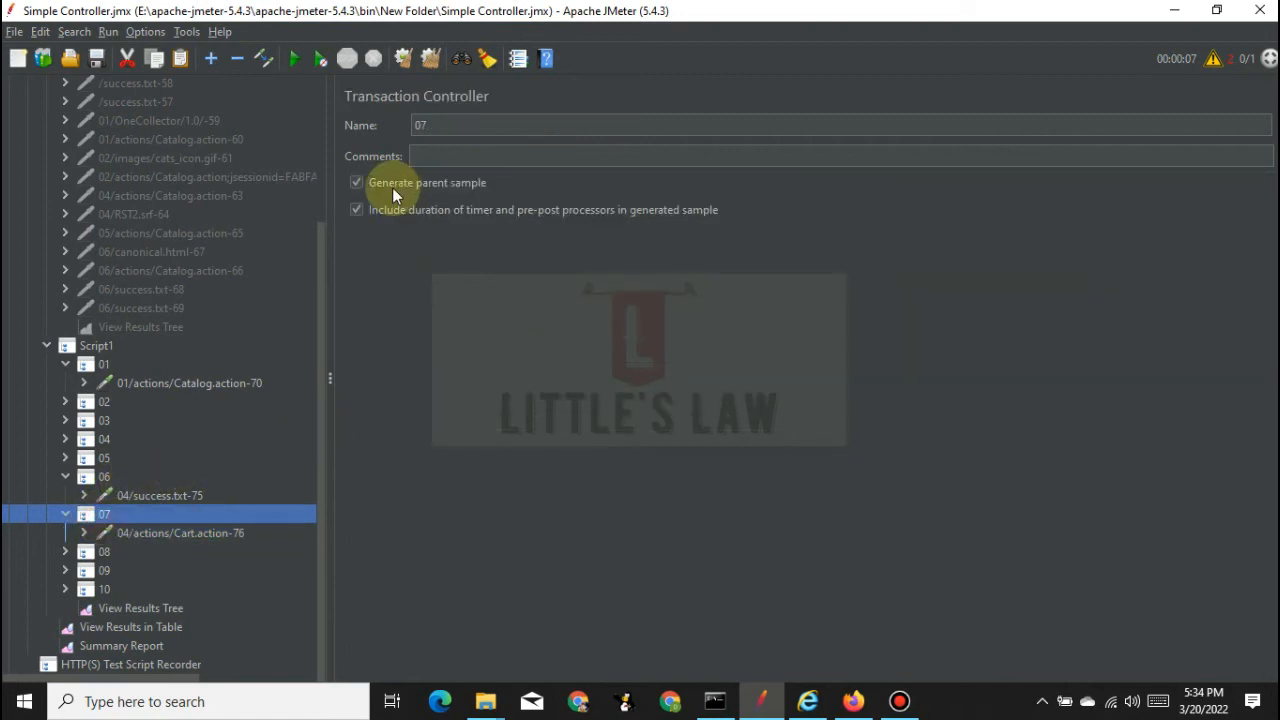
# - Disable Generate parent sample for Transaction Controller 07
pyautogui.click(443, 125)
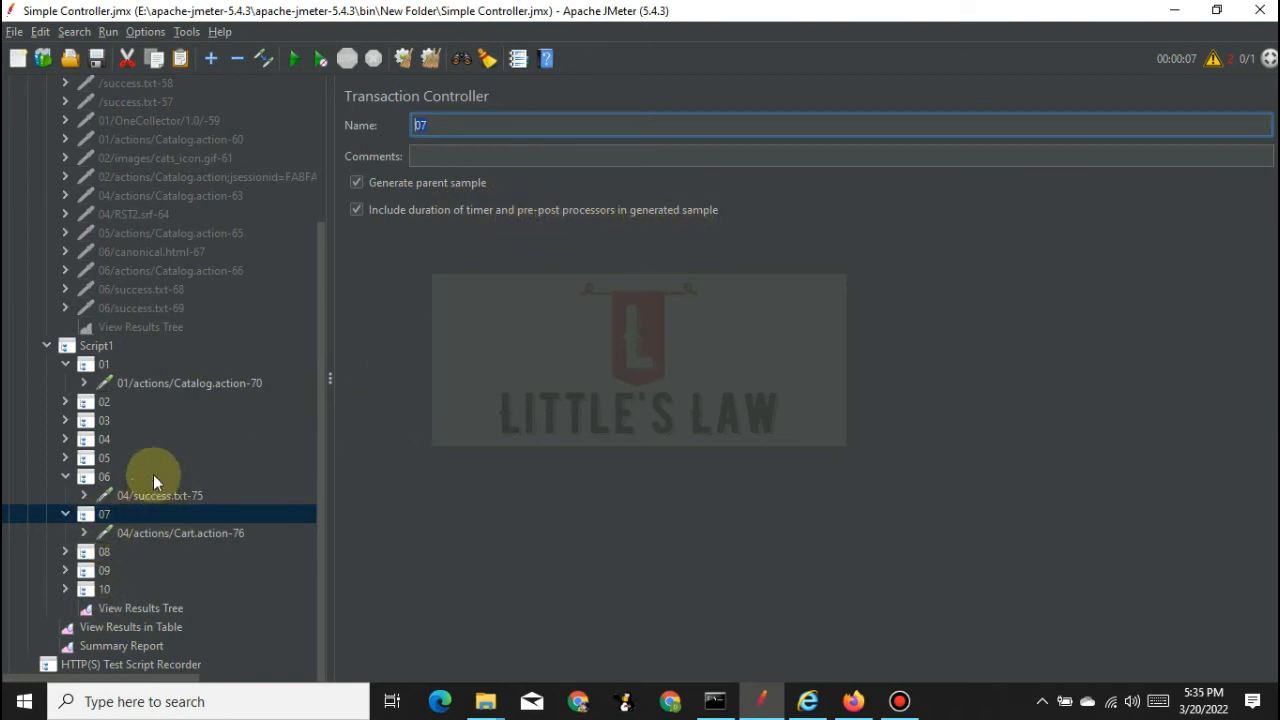
pyautogui.click(359, 182)
pyautogui.click(100, 512)
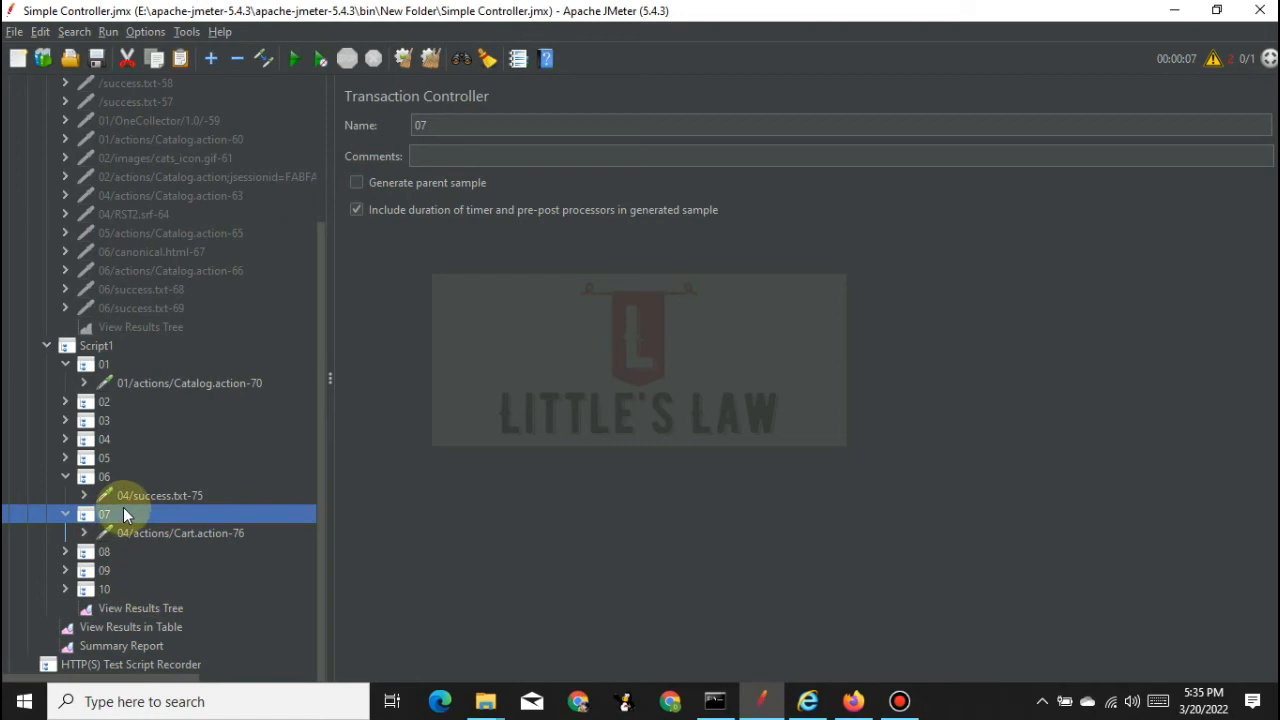
# - Clear the earlier results, rerun the test plan, and examine the Cart.action and 07 samples in View Results in Table
pyautogui.click(124, 630)
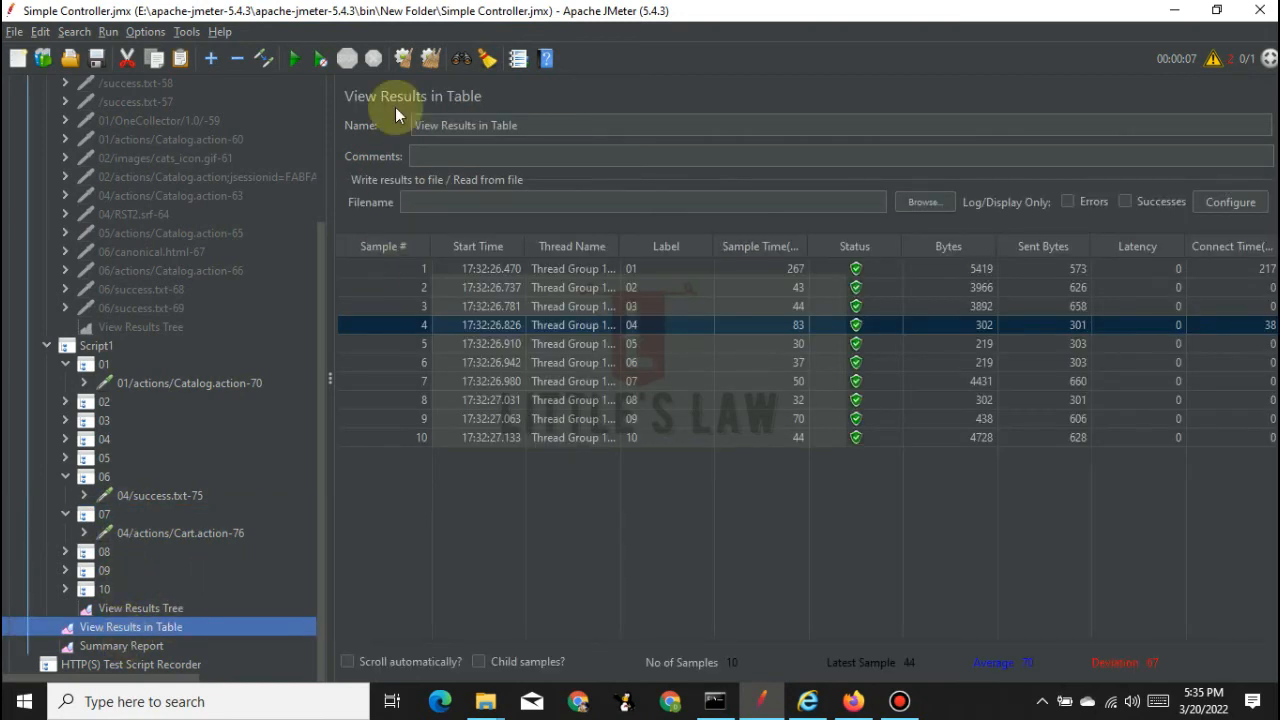
pyautogui.click(432, 58)
pyautogui.click(297, 60)
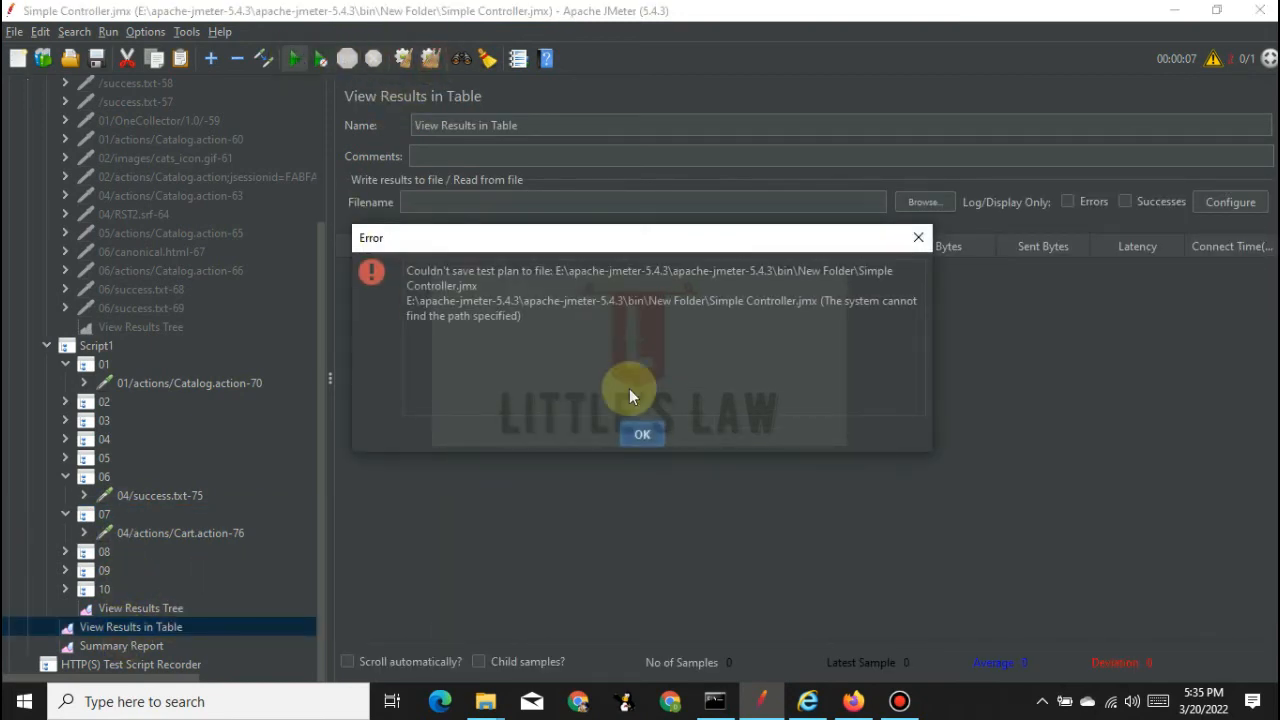
pyautogui.click(642, 435)
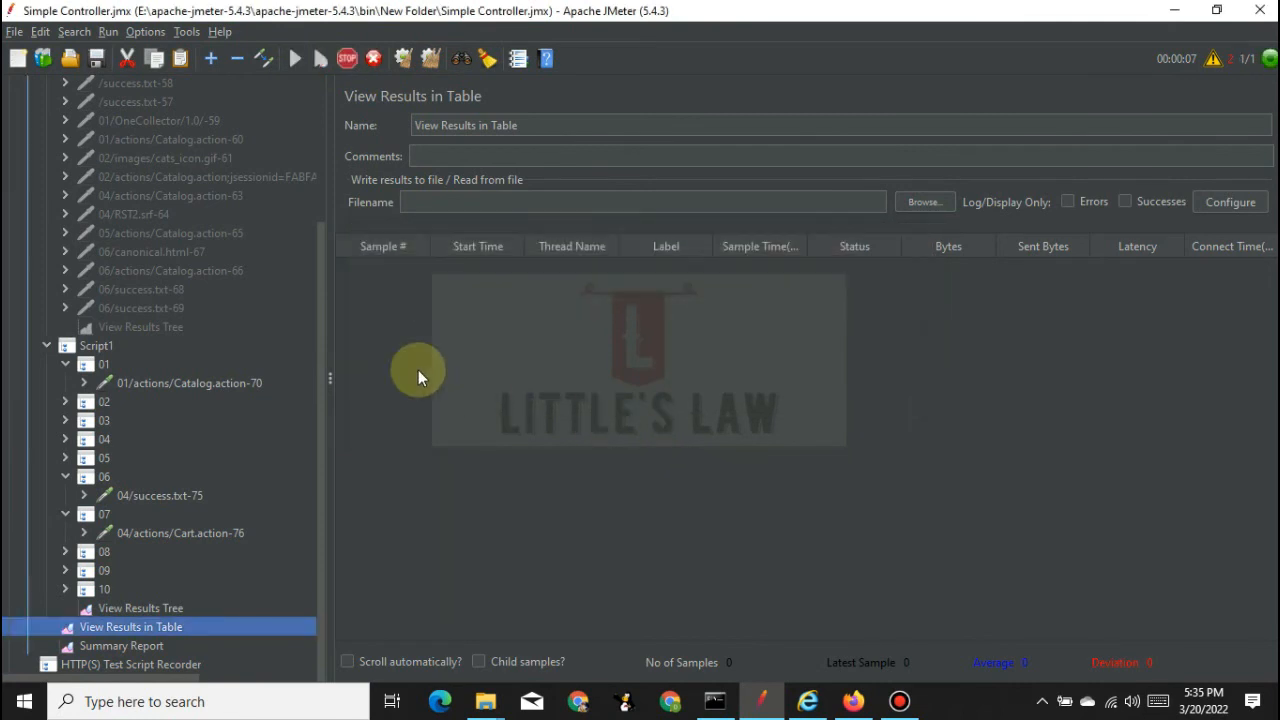
pyautogui.click(646, 382)
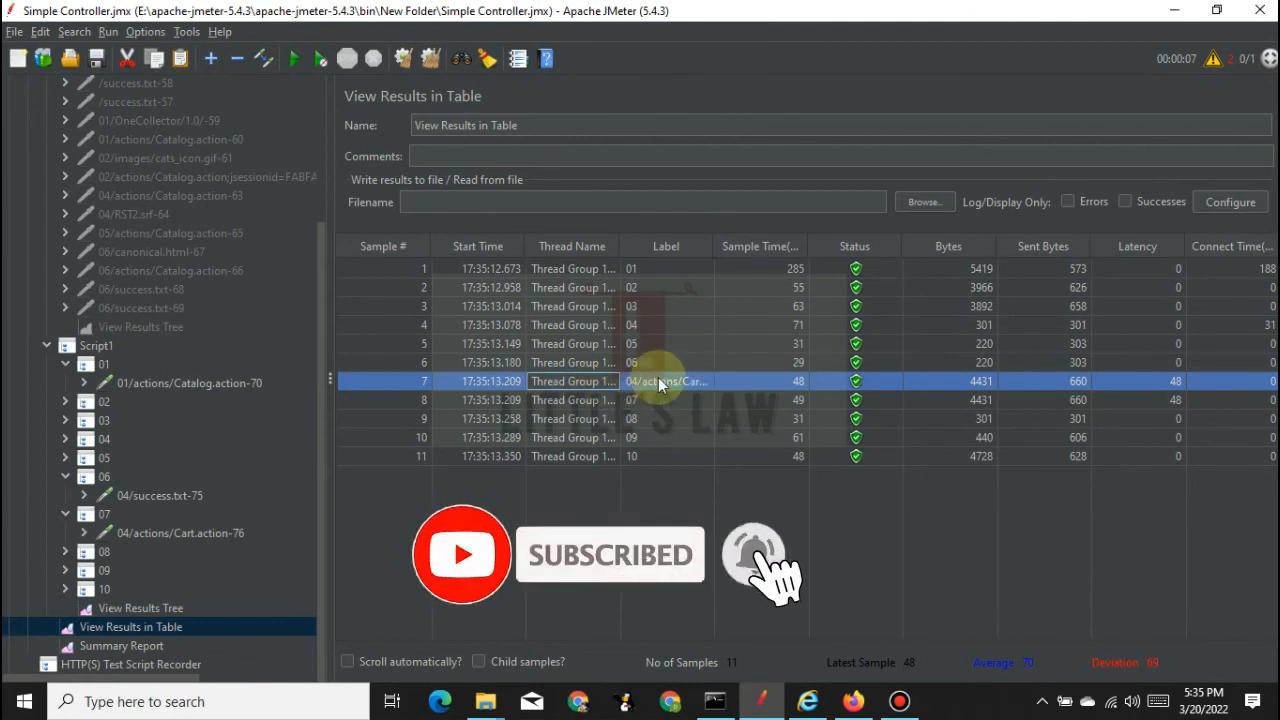
pyautogui.click(649, 398)
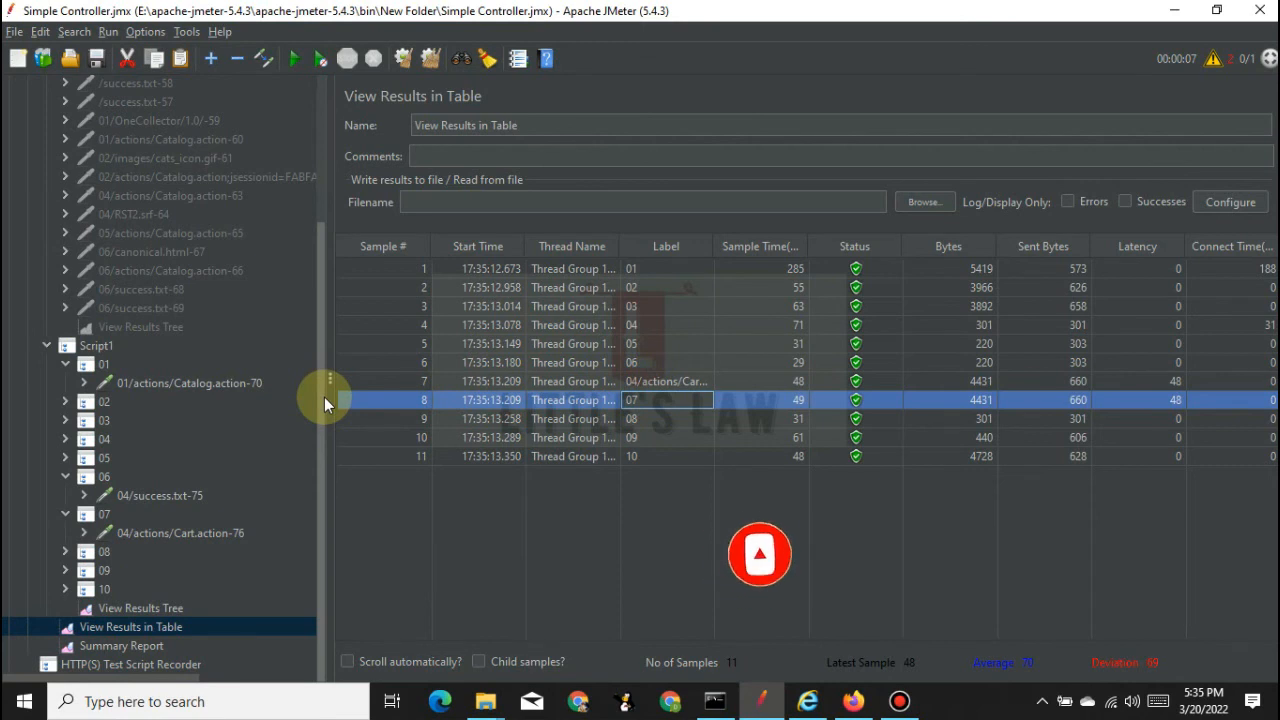
# - Review the Script1 controller, and add a Simple Controller to the Thread Group
pyautogui.click(100, 346)
pyautogui.scroll(3, 133, 407)
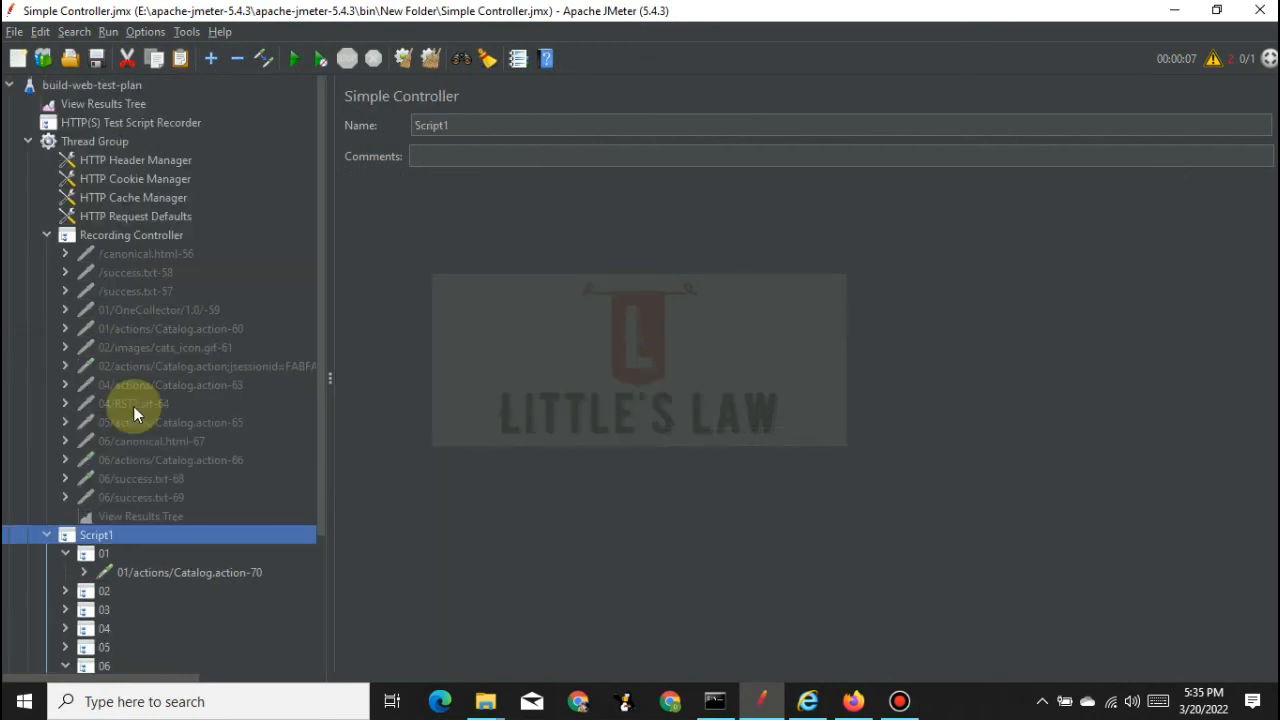
pyautogui.scroll(-3, 133, 406)
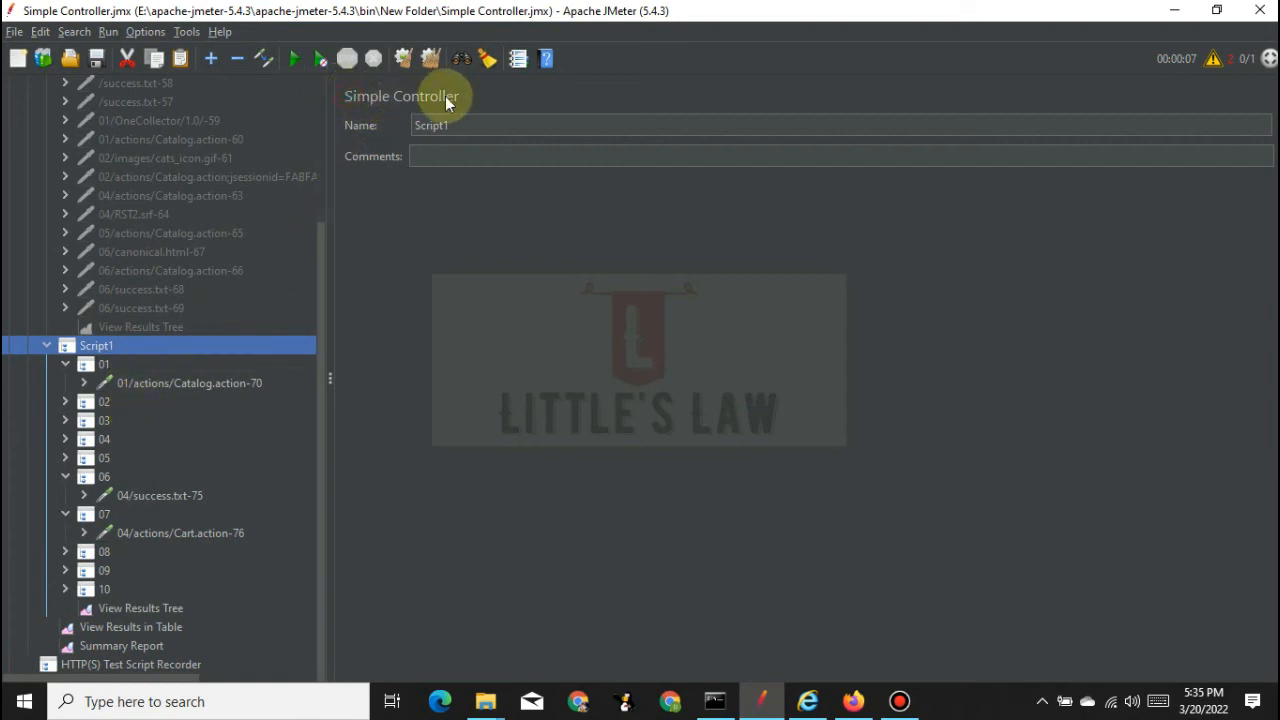
pyautogui.scroll(3, 100, 380)
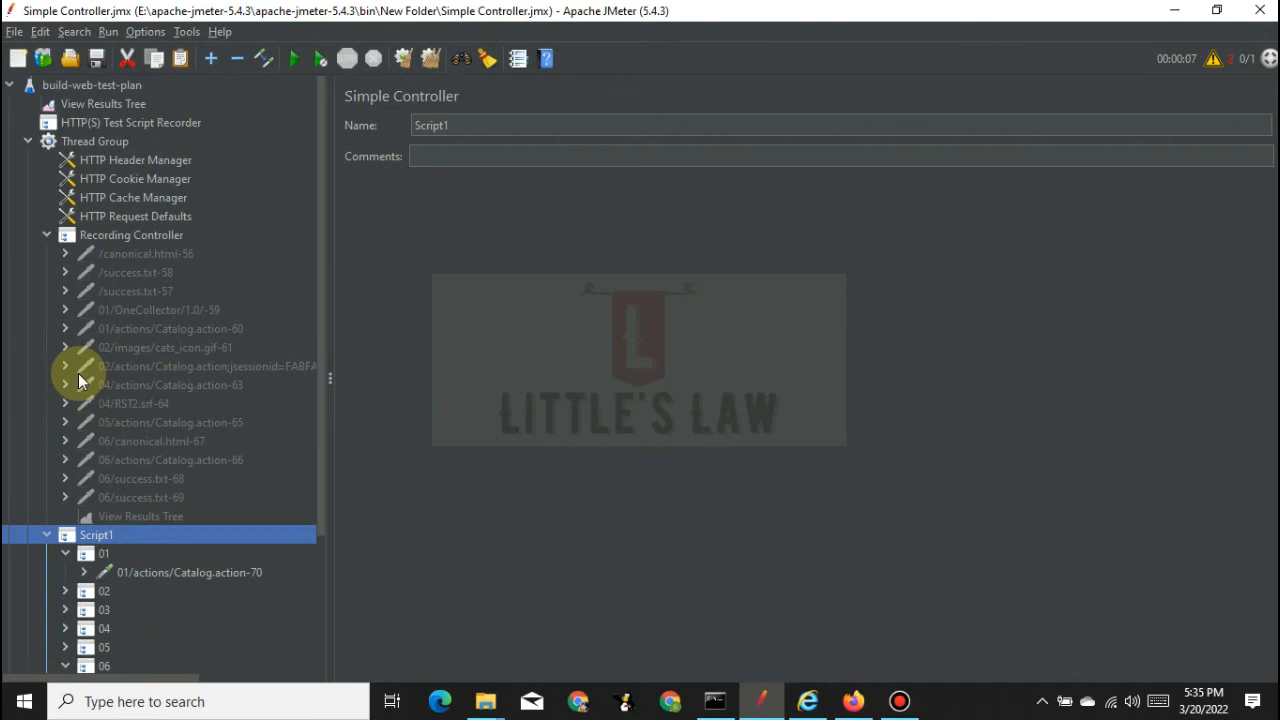
pyautogui.click(103, 141)
pyautogui.rightClick(103, 140)
pyautogui.moveTo(152, 150)
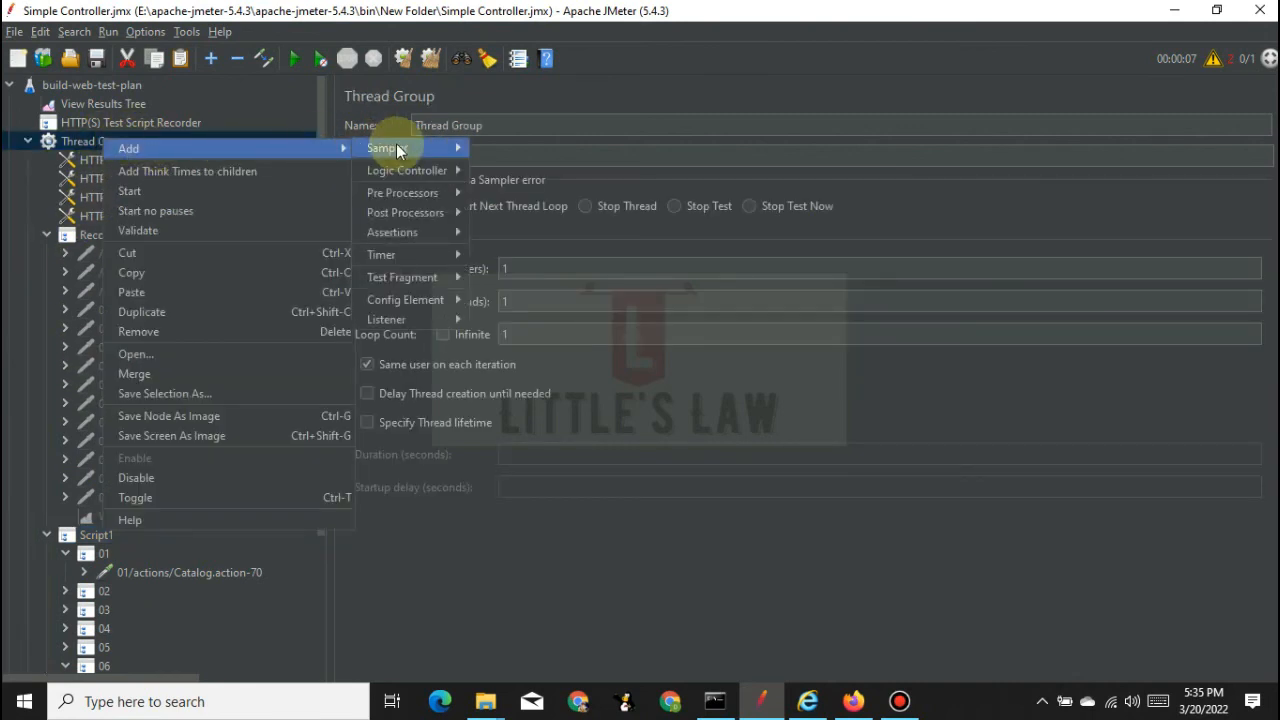
pyautogui.moveTo(393, 158)
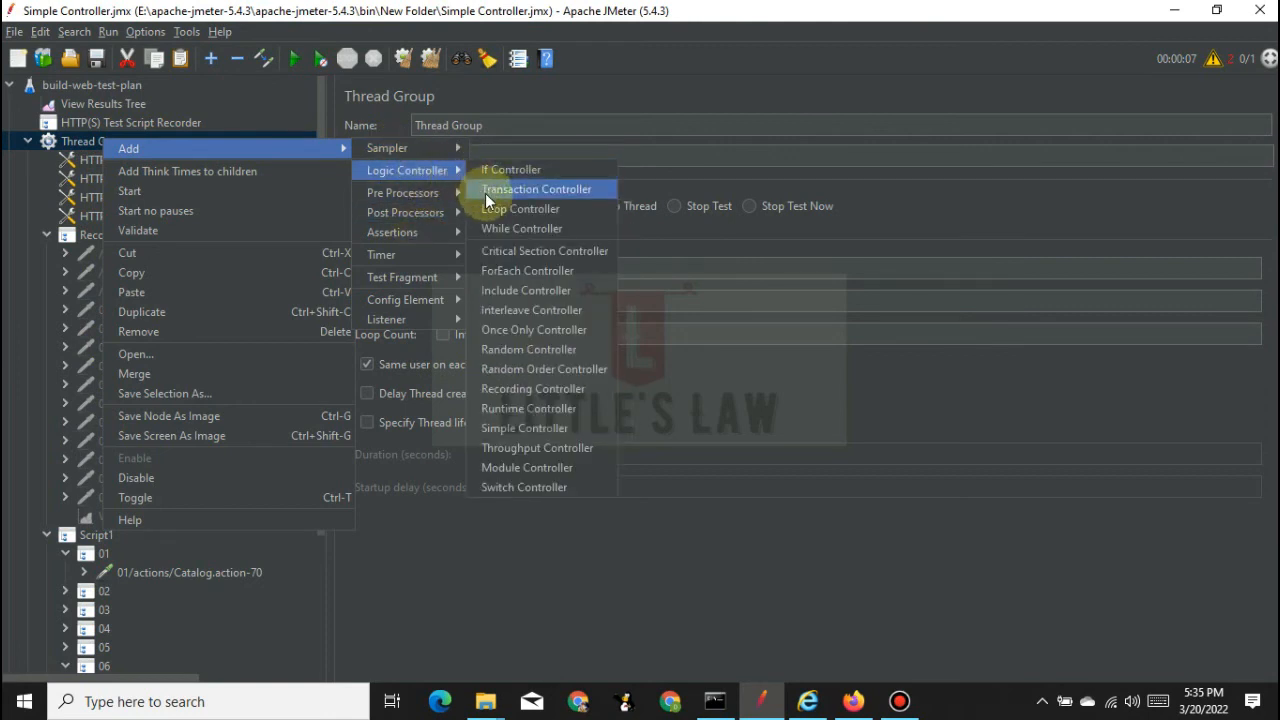
pyautogui.click(559, 424)
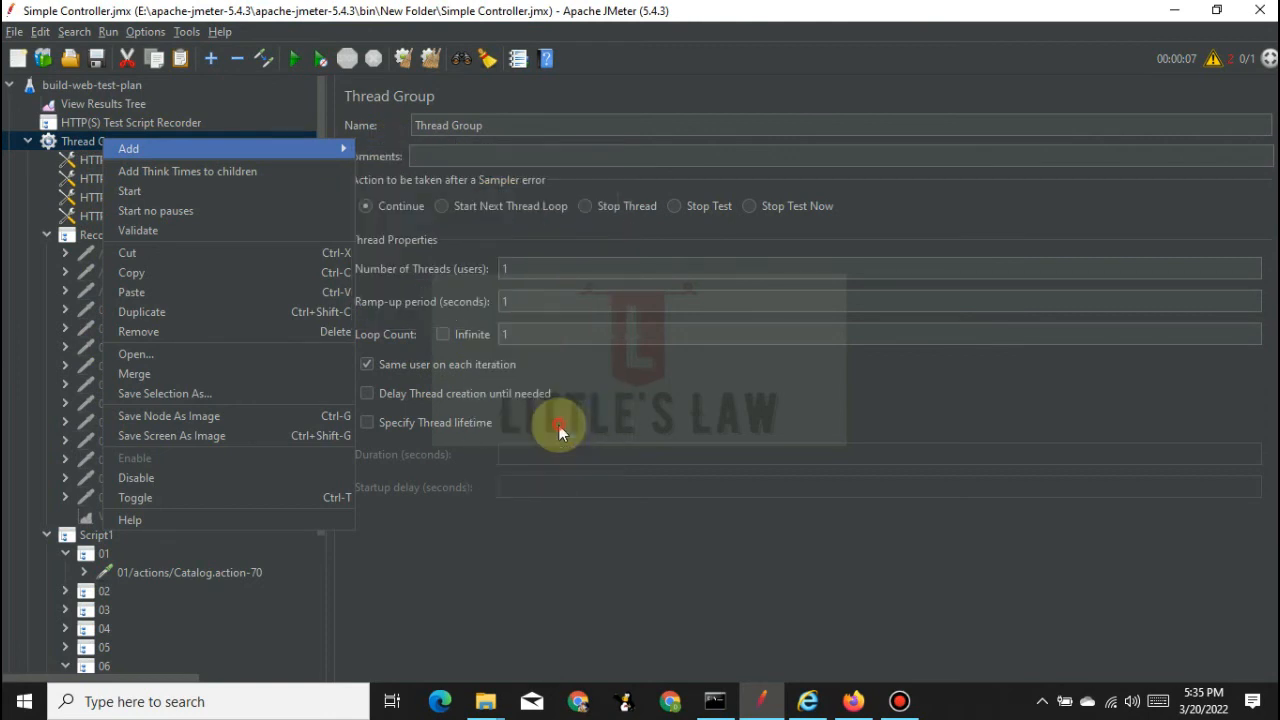
# - Examine which element types can be added under the new Simple Controller and its Change Controller options
pyautogui.scroll(-4, 128, 512)
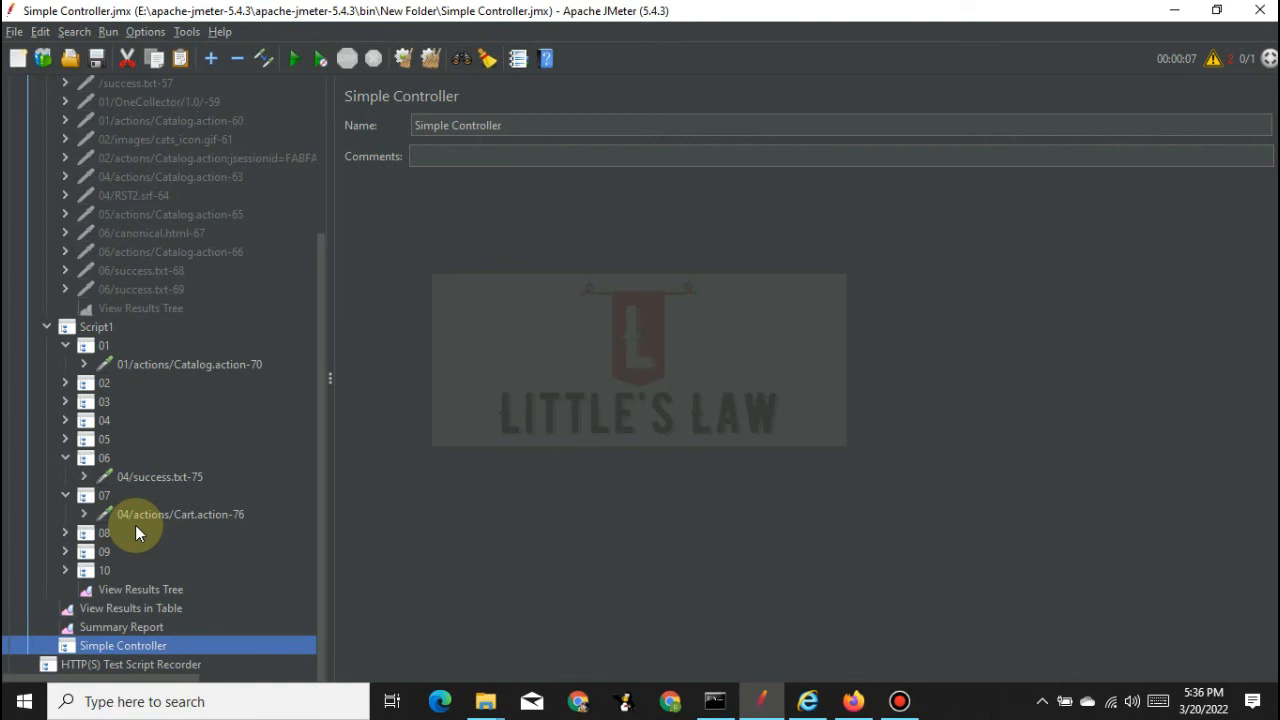
pyautogui.rightClick(158, 645)
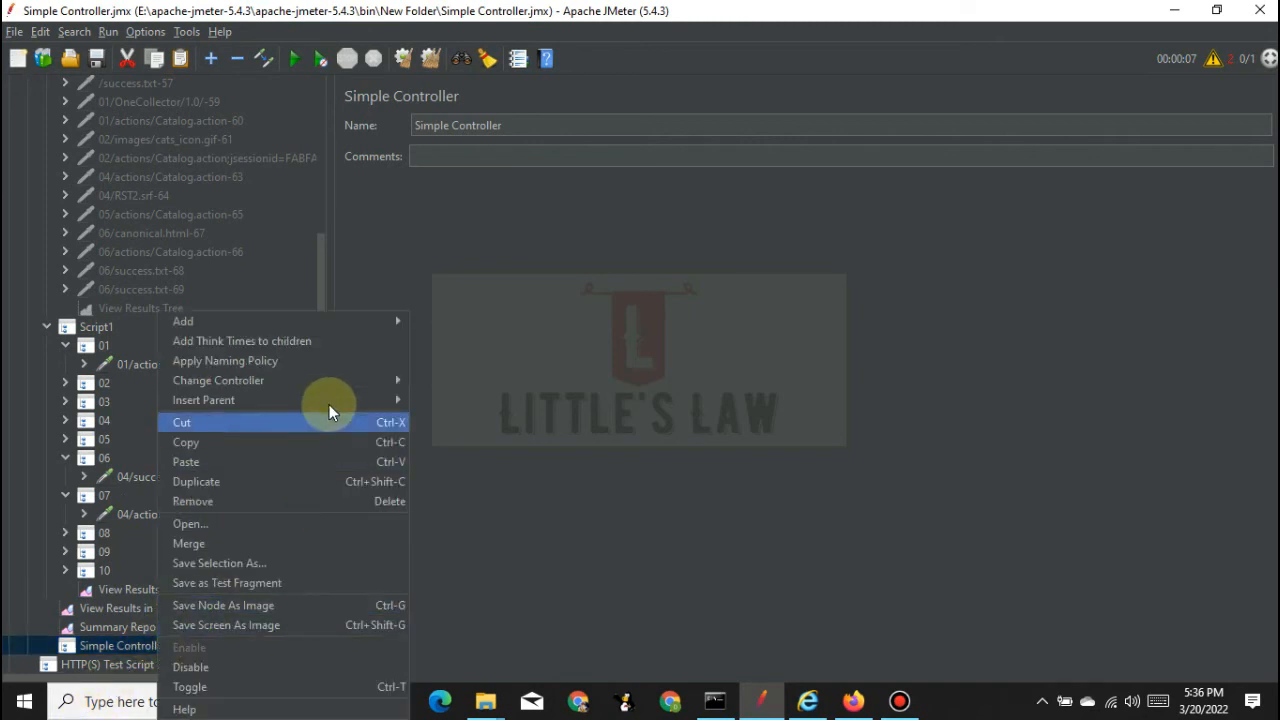
pyautogui.moveTo(332, 320)
pyautogui.moveTo(458, 320)
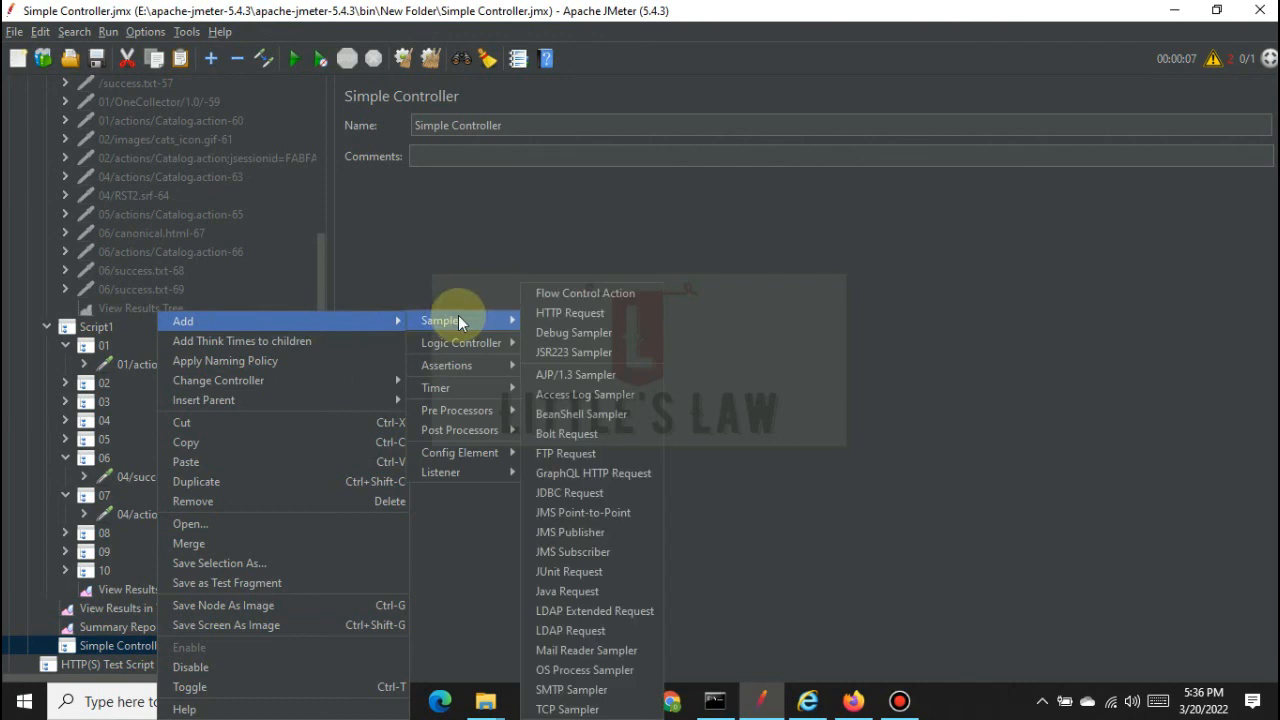
pyautogui.moveTo(467, 346)
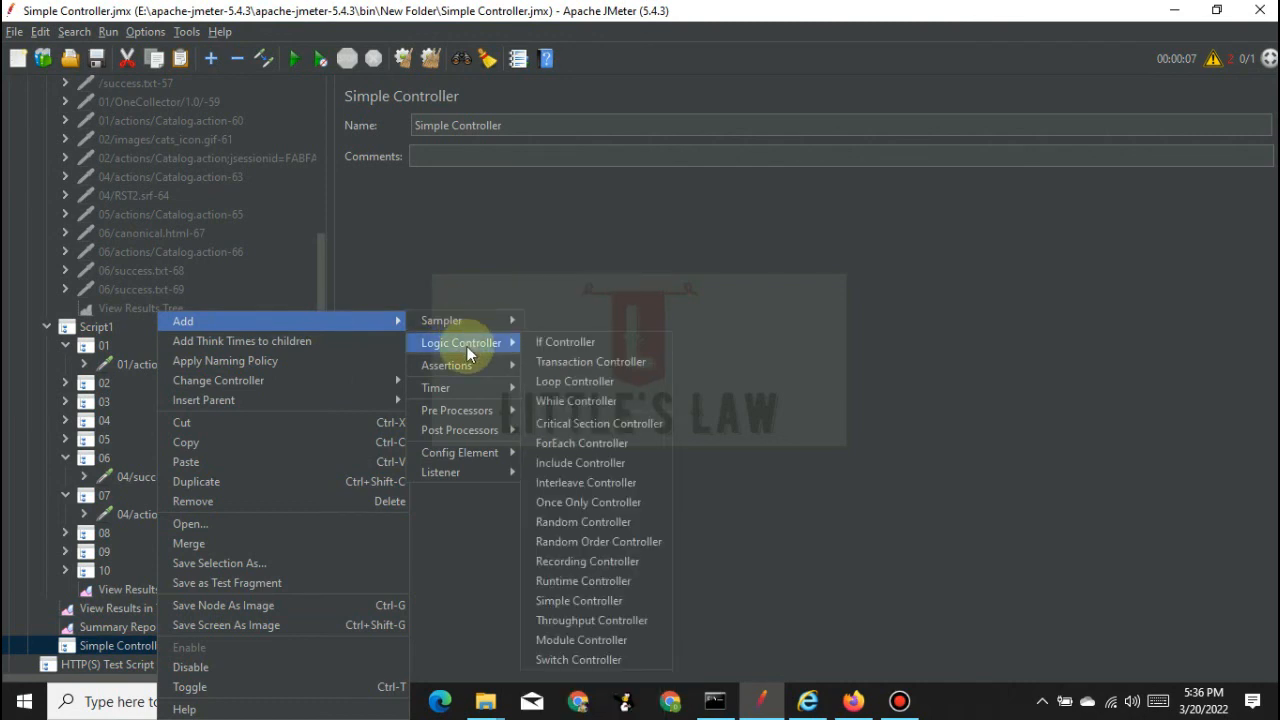
pyautogui.moveTo(466, 369)
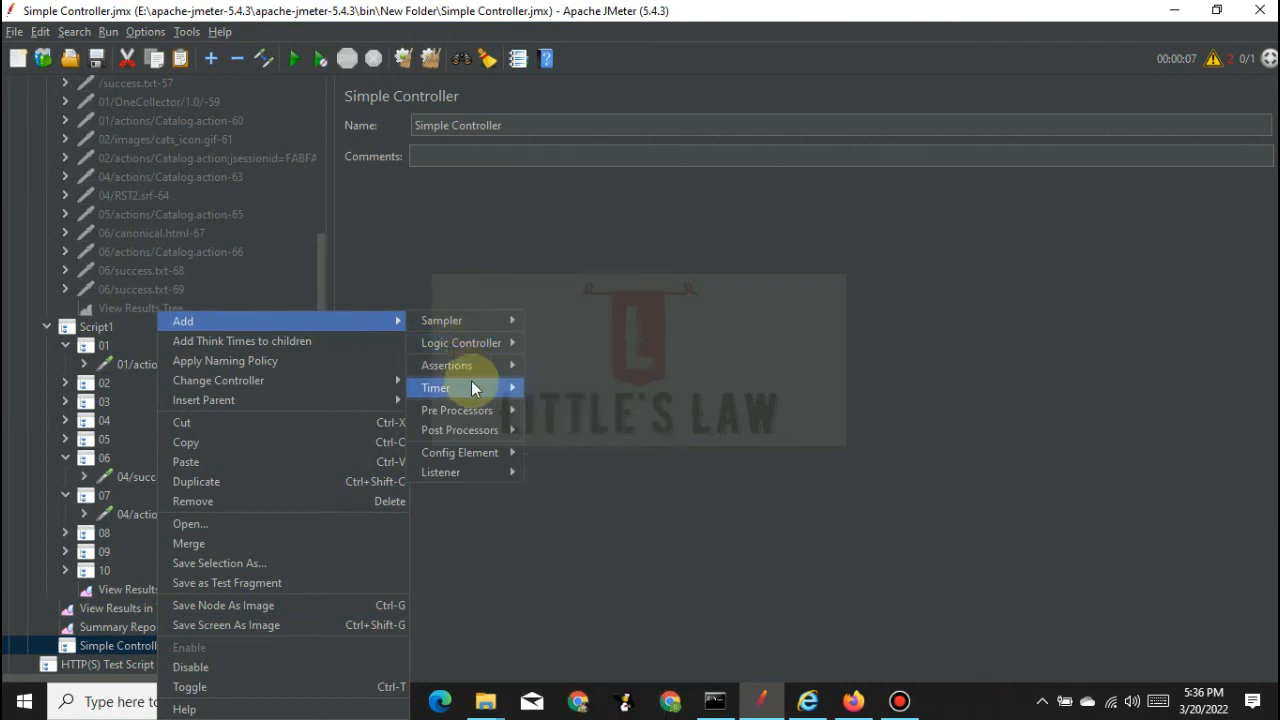
pyautogui.moveTo(489, 411)
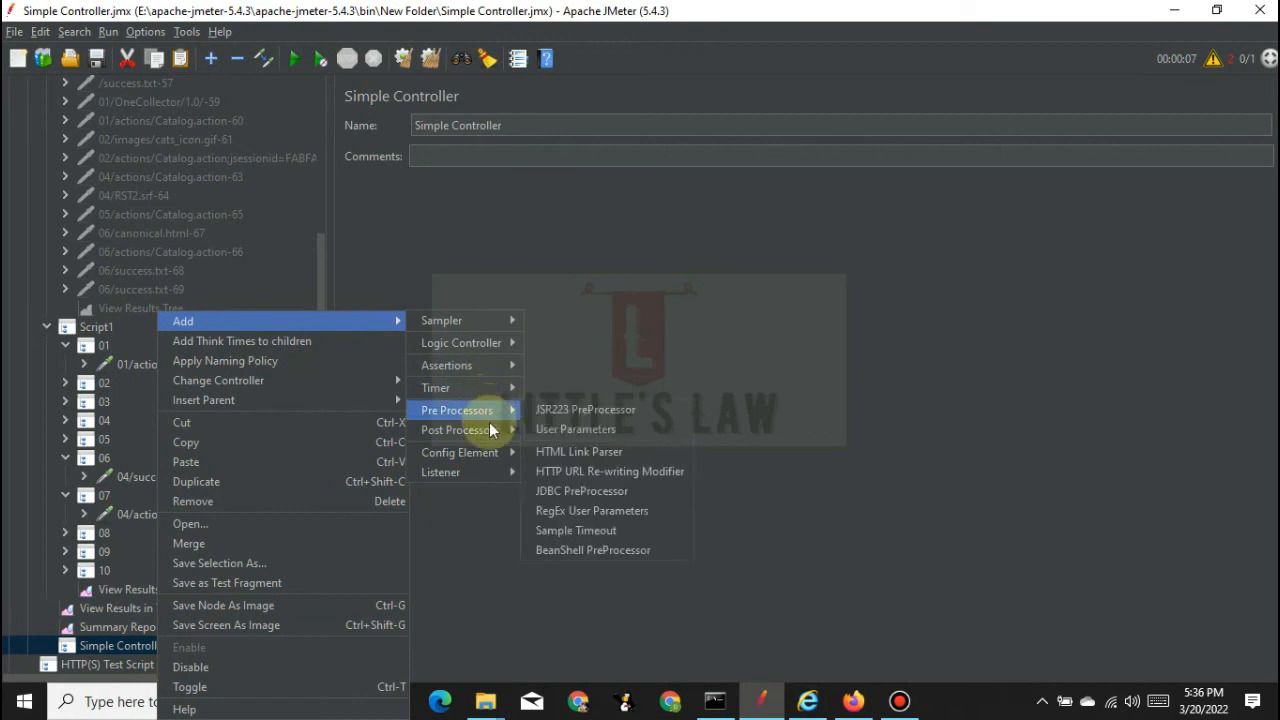
pyautogui.moveTo(479, 451)
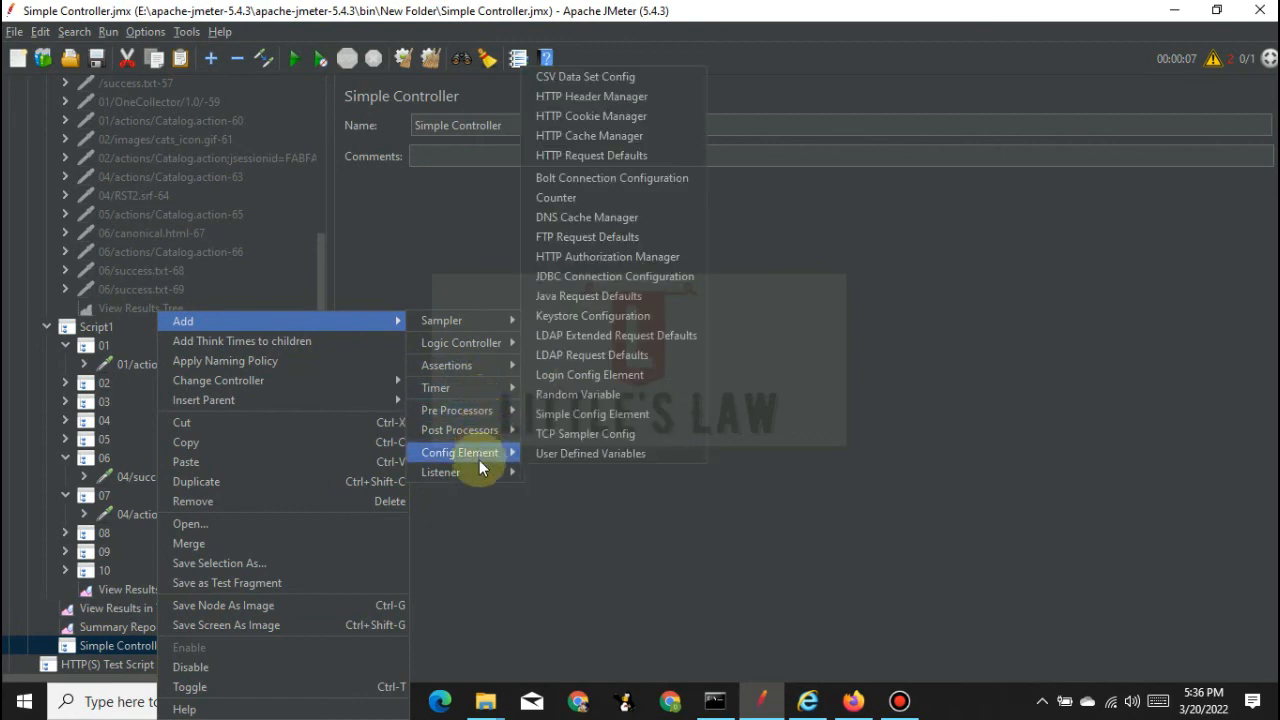
pyautogui.moveTo(479, 474)
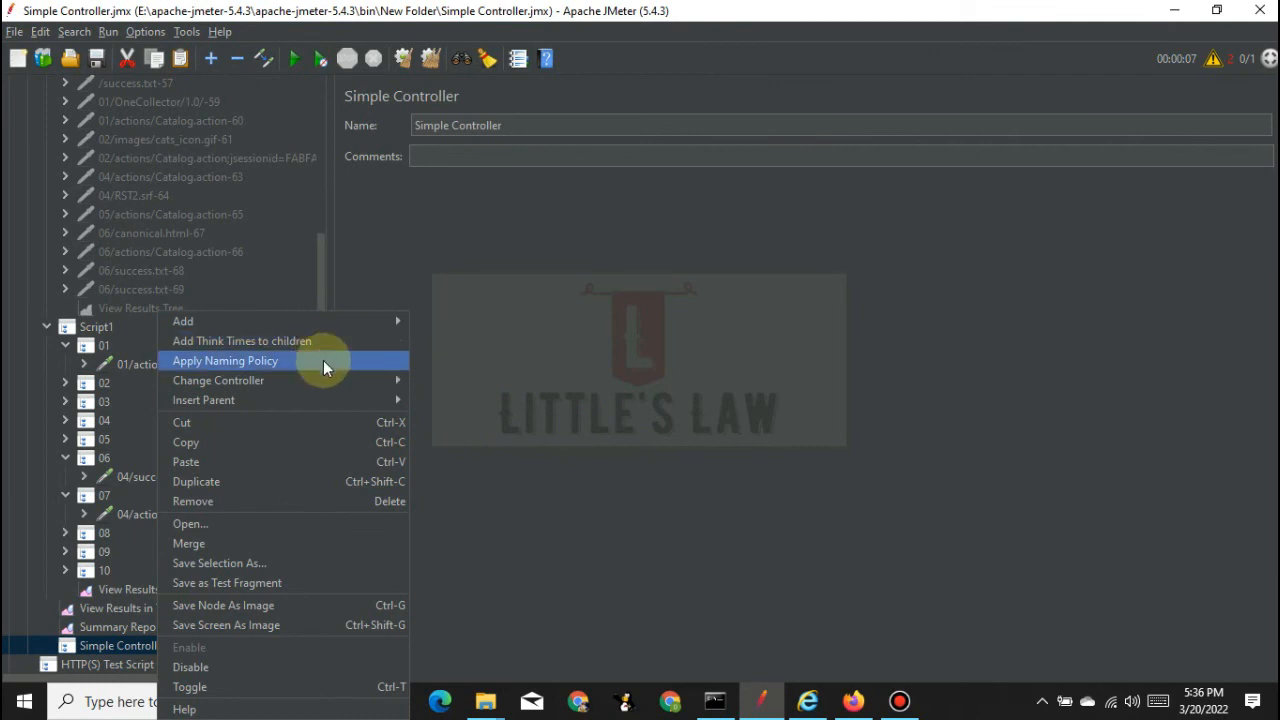
pyautogui.moveTo(330, 386)
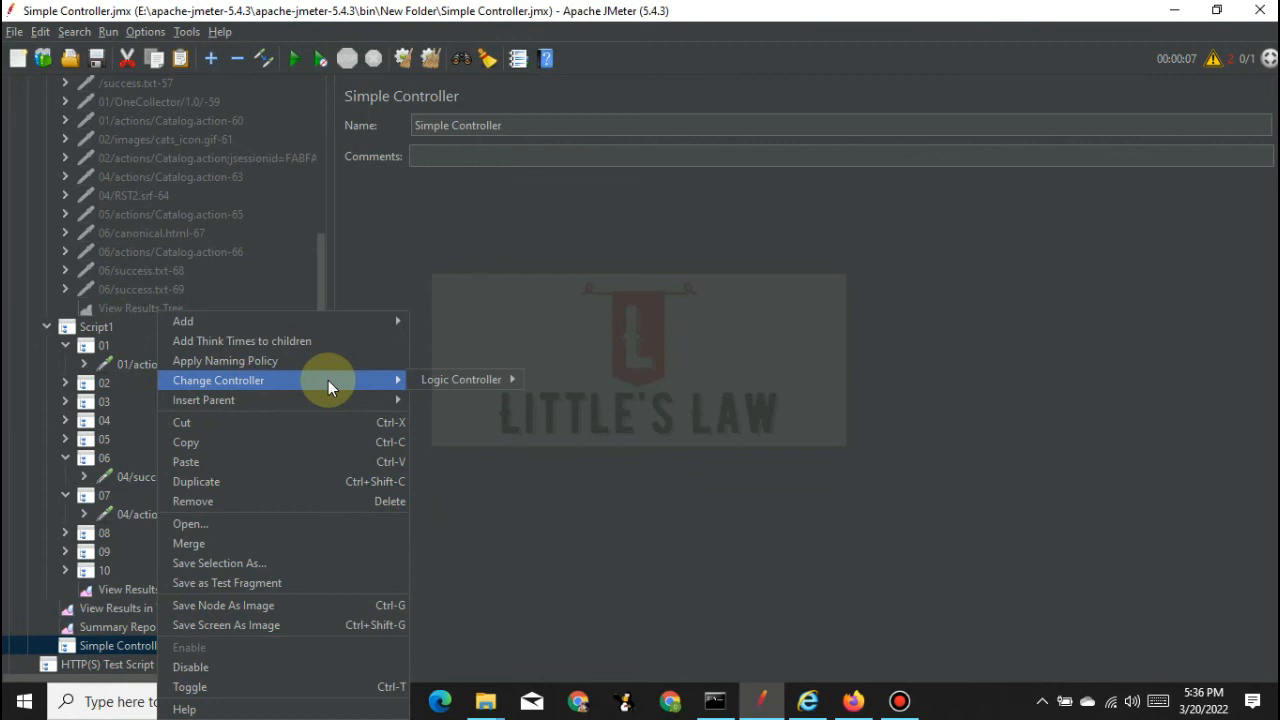
# - Compare the Cart.action and 07 samples in View Results in Table with the Generate parent sample option of Transaction Controller 01
pyautogui.click(93, 346)
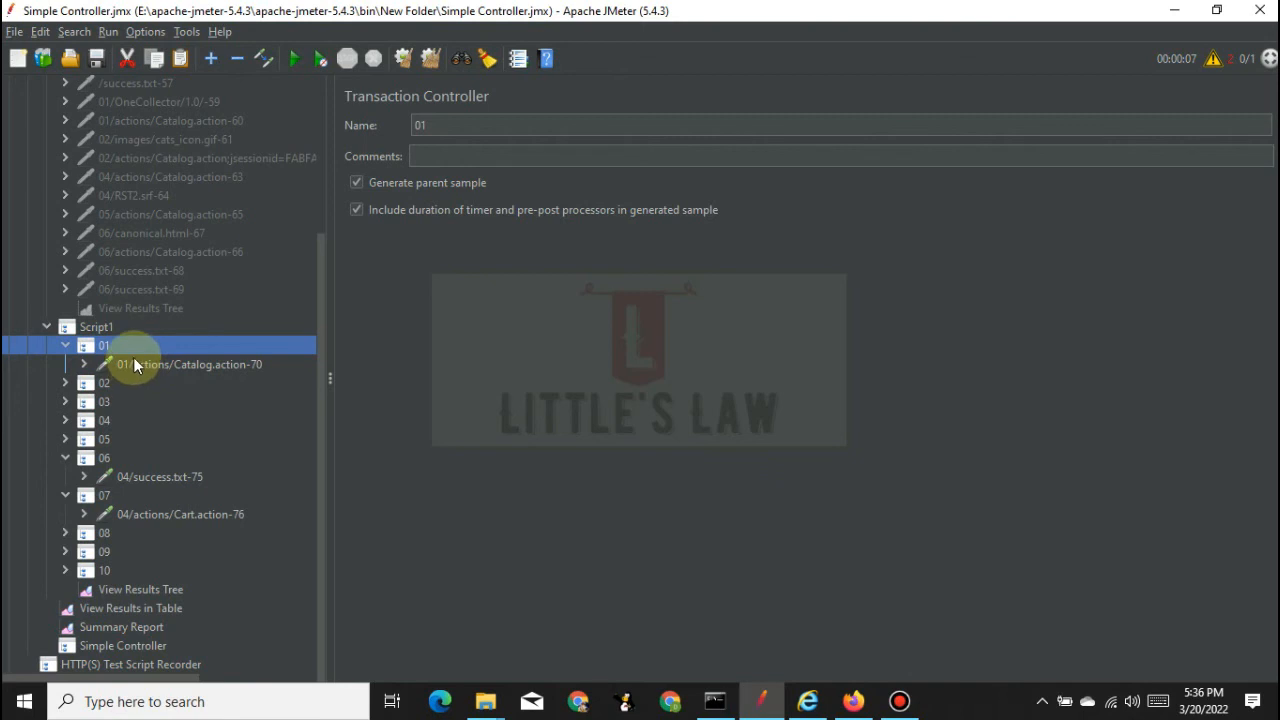
pyautogui.click(147, 608)
pyautogui.click(654, 384)
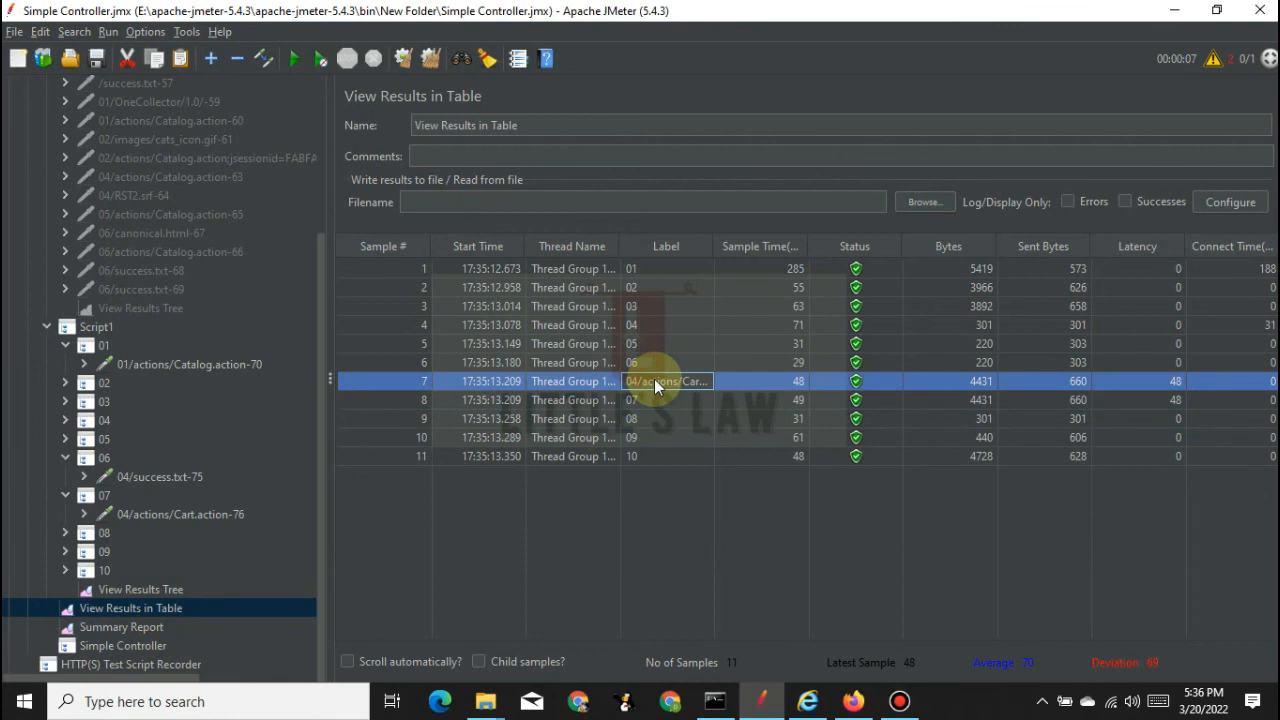
pyautogui.click(671, 405)
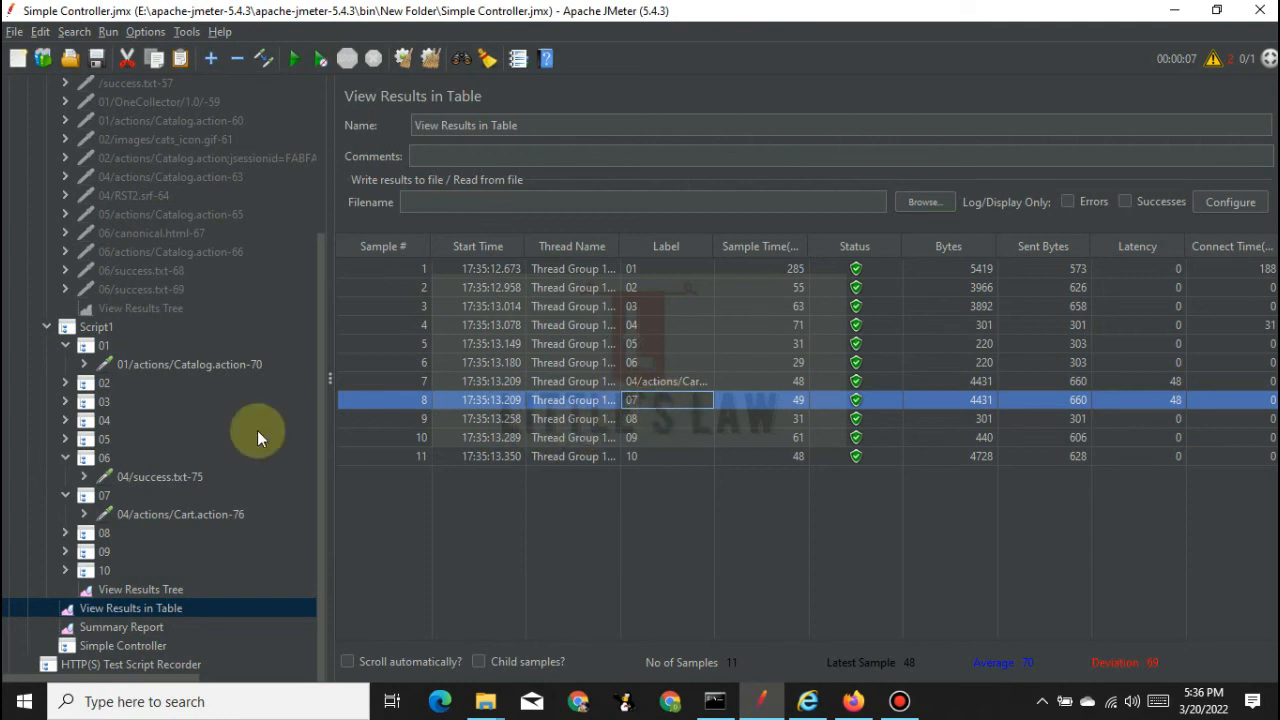
pyautogui.click(105, 345)
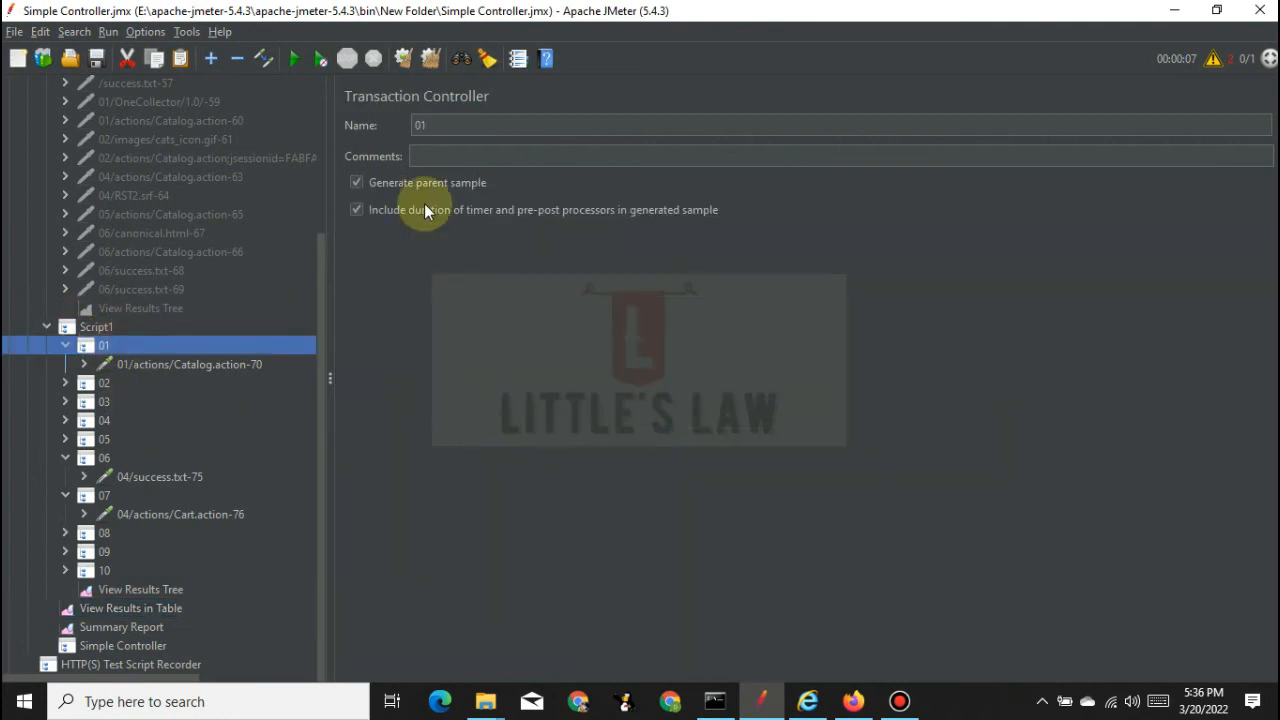
pyautogui.click(405, 180)
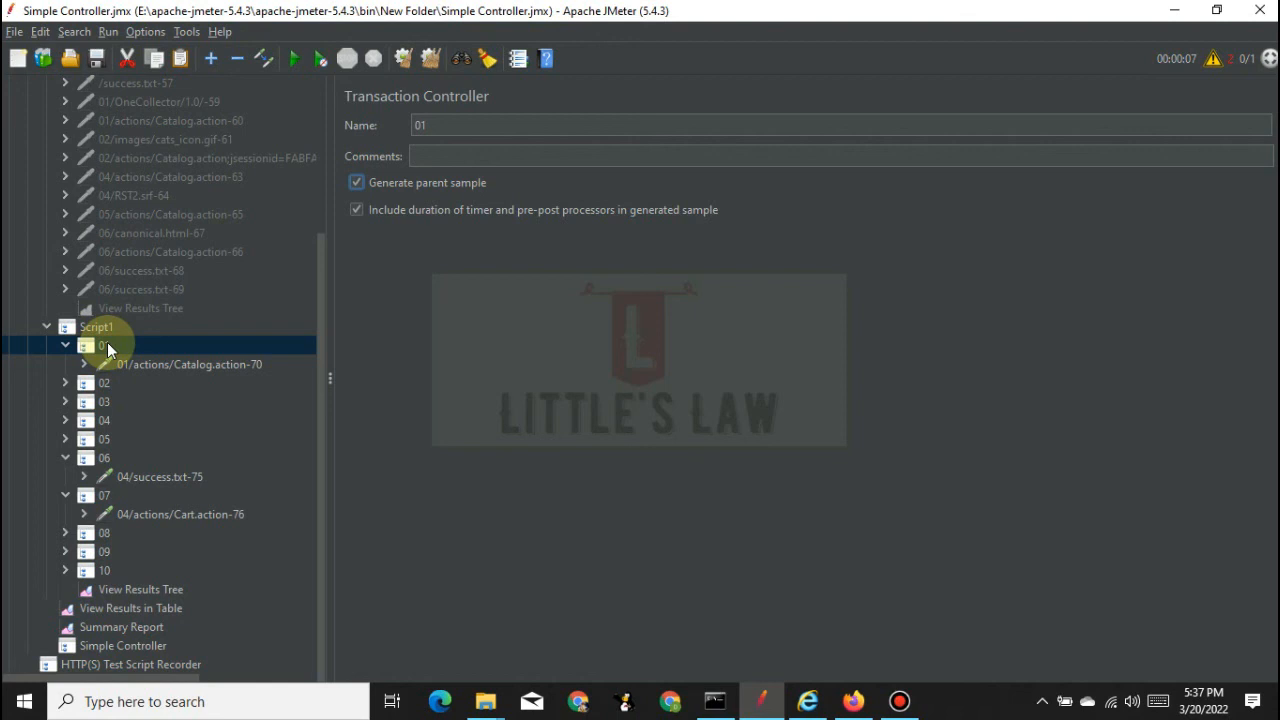
pyautogui.click(899, 700)
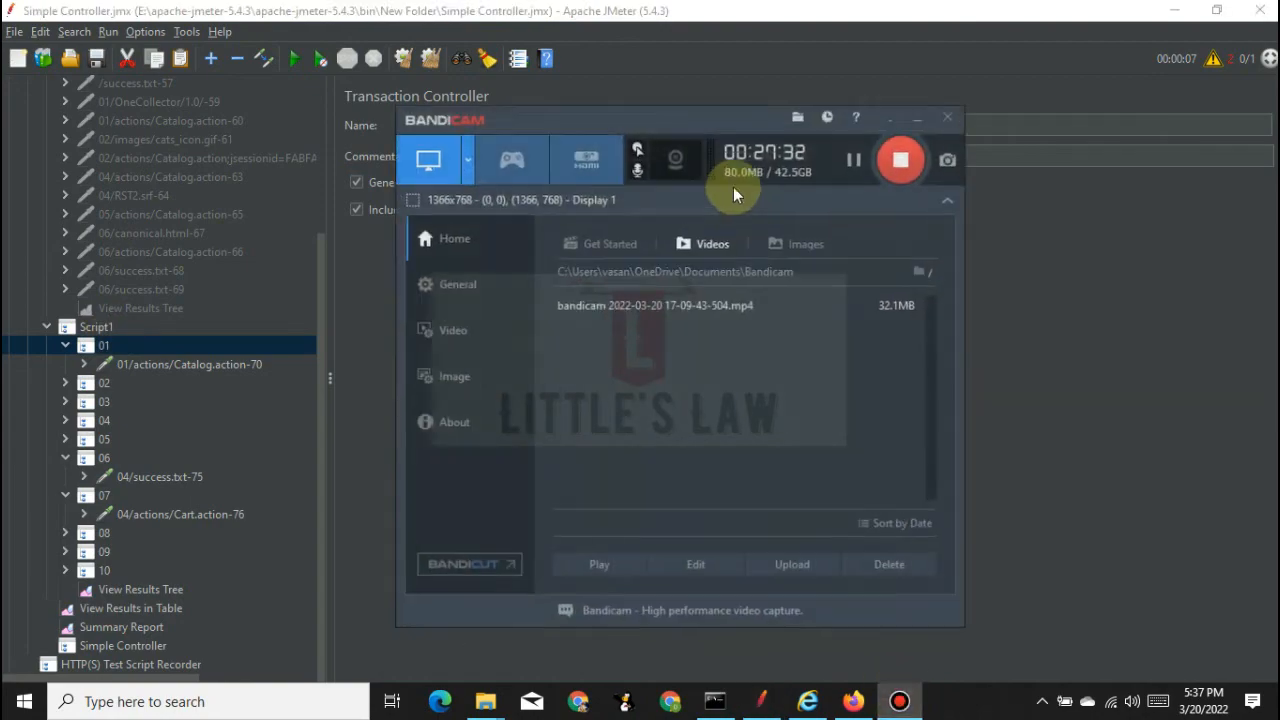